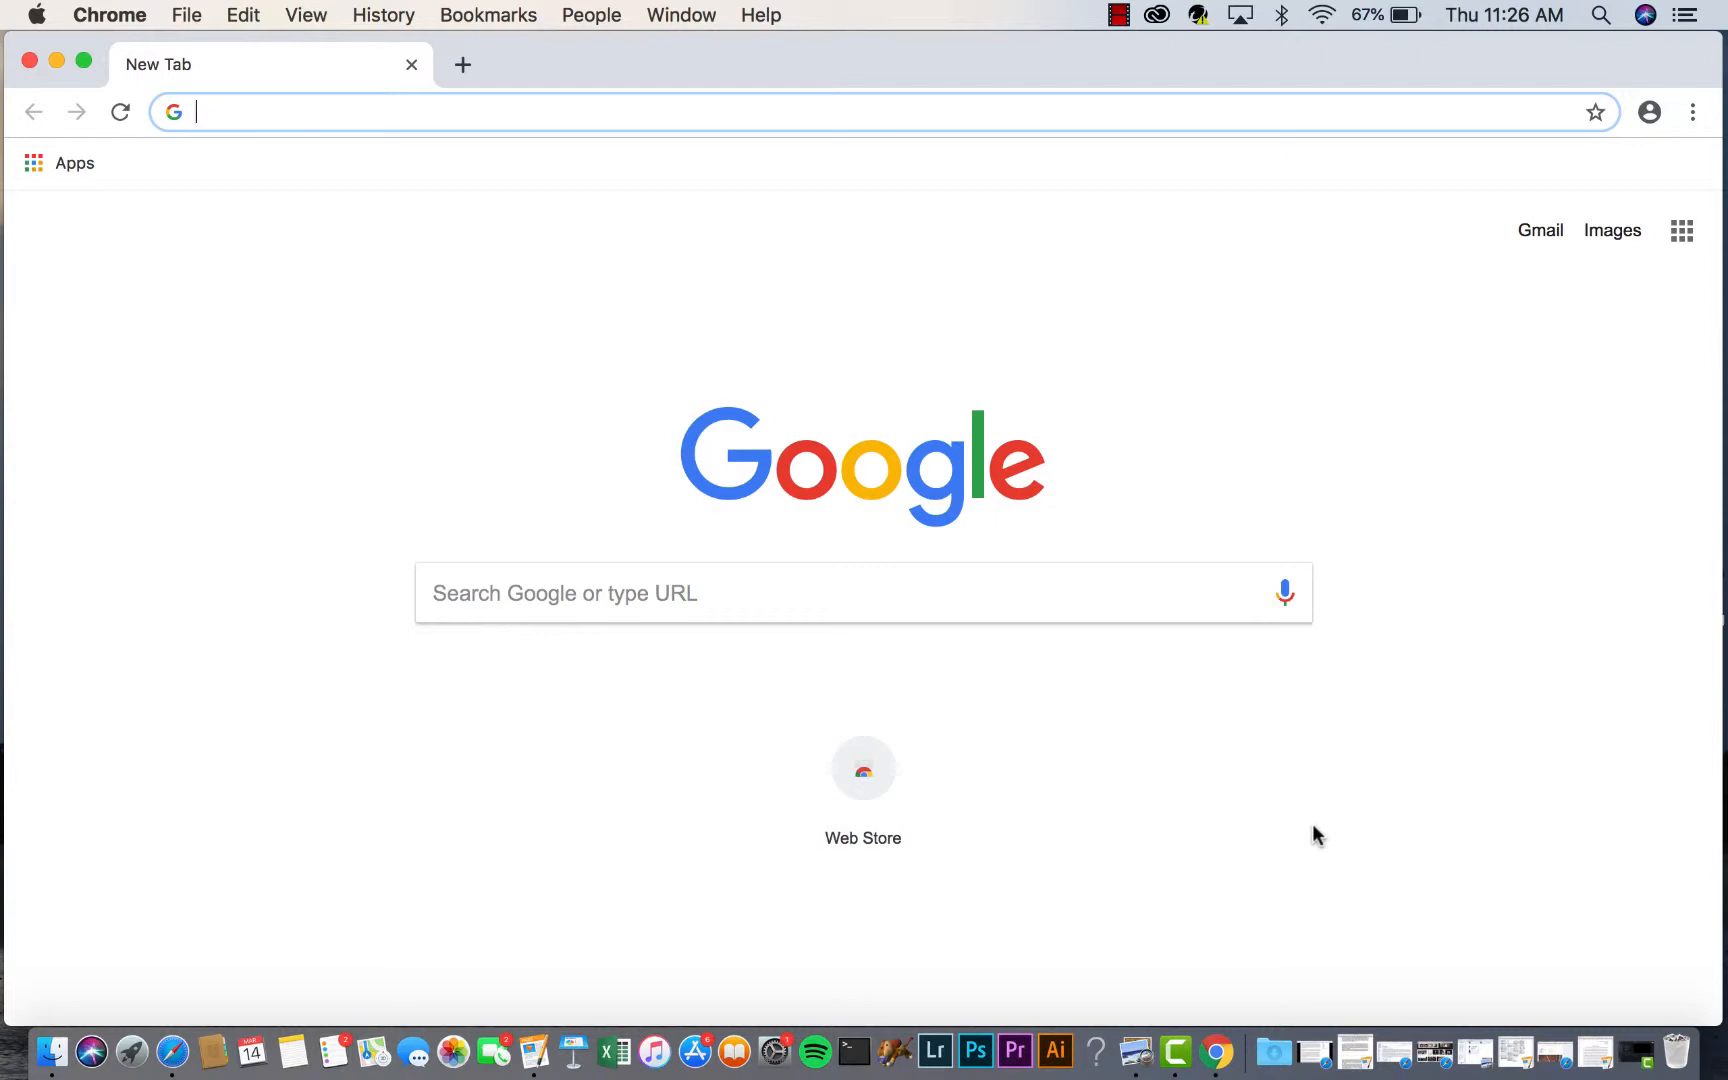
- Search Google for 'linkedin' from the Chrome address bar
type("linkedin")
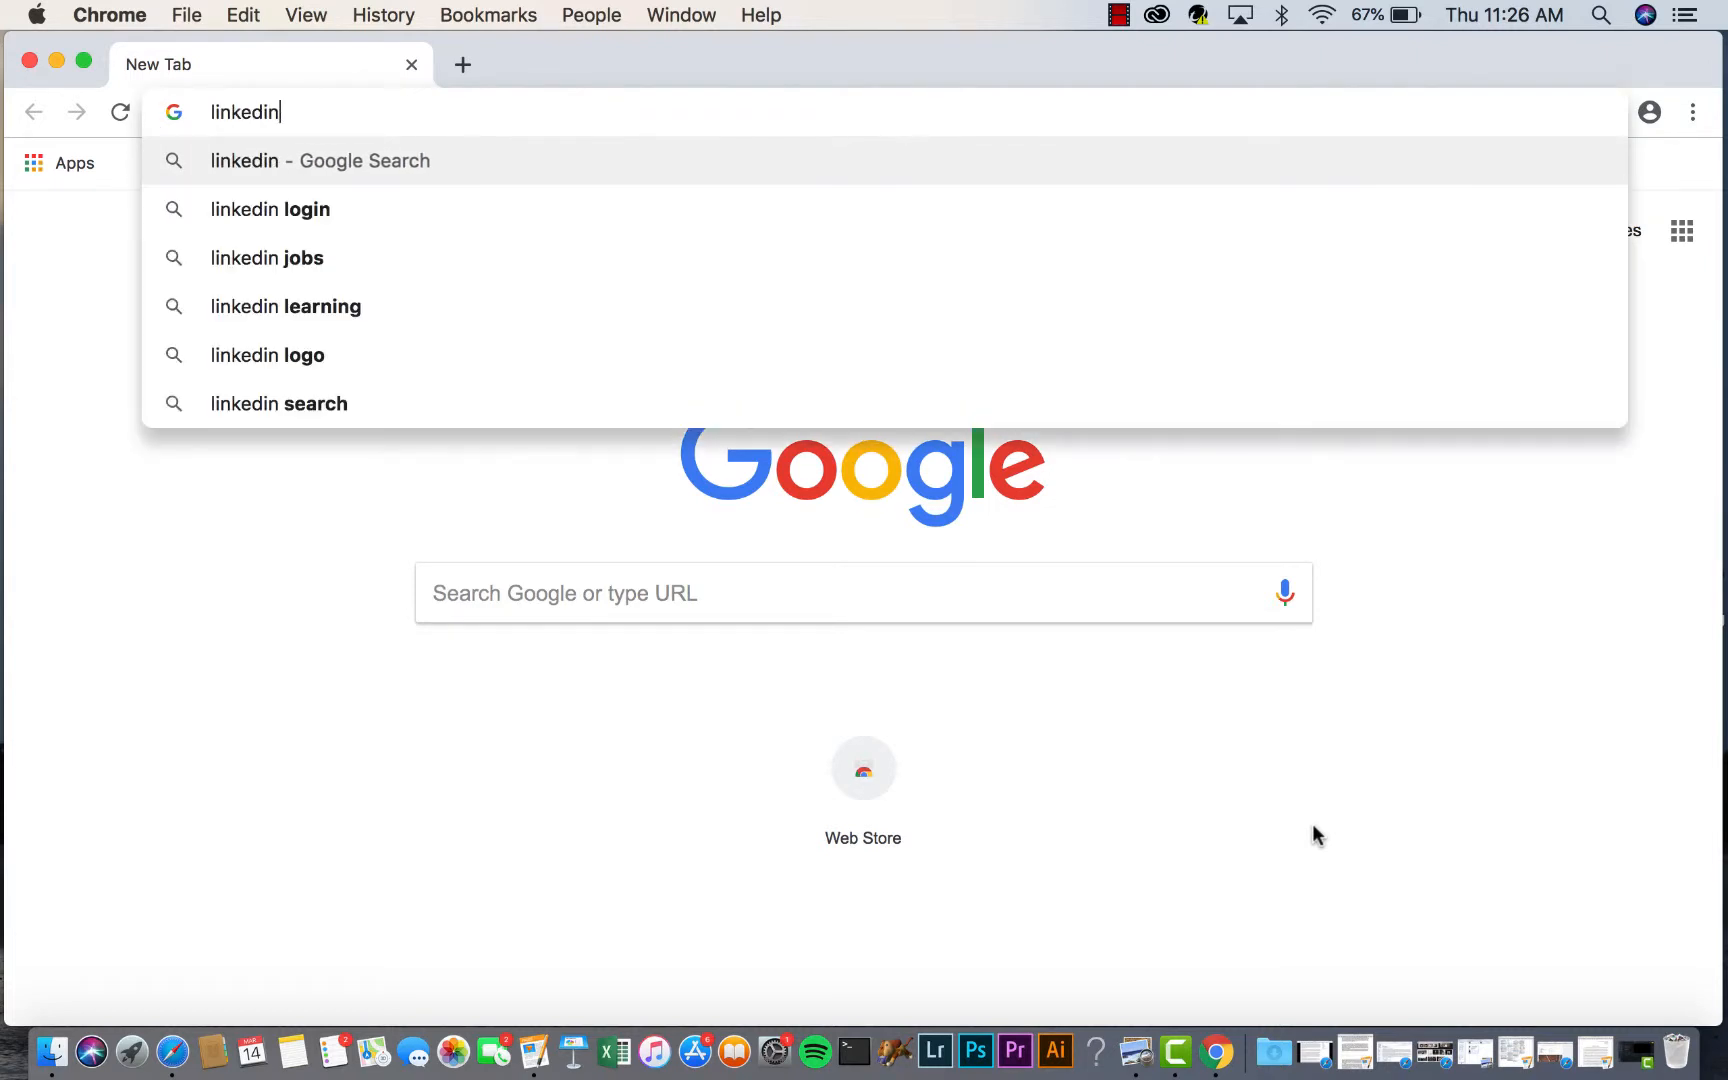
key("Return")
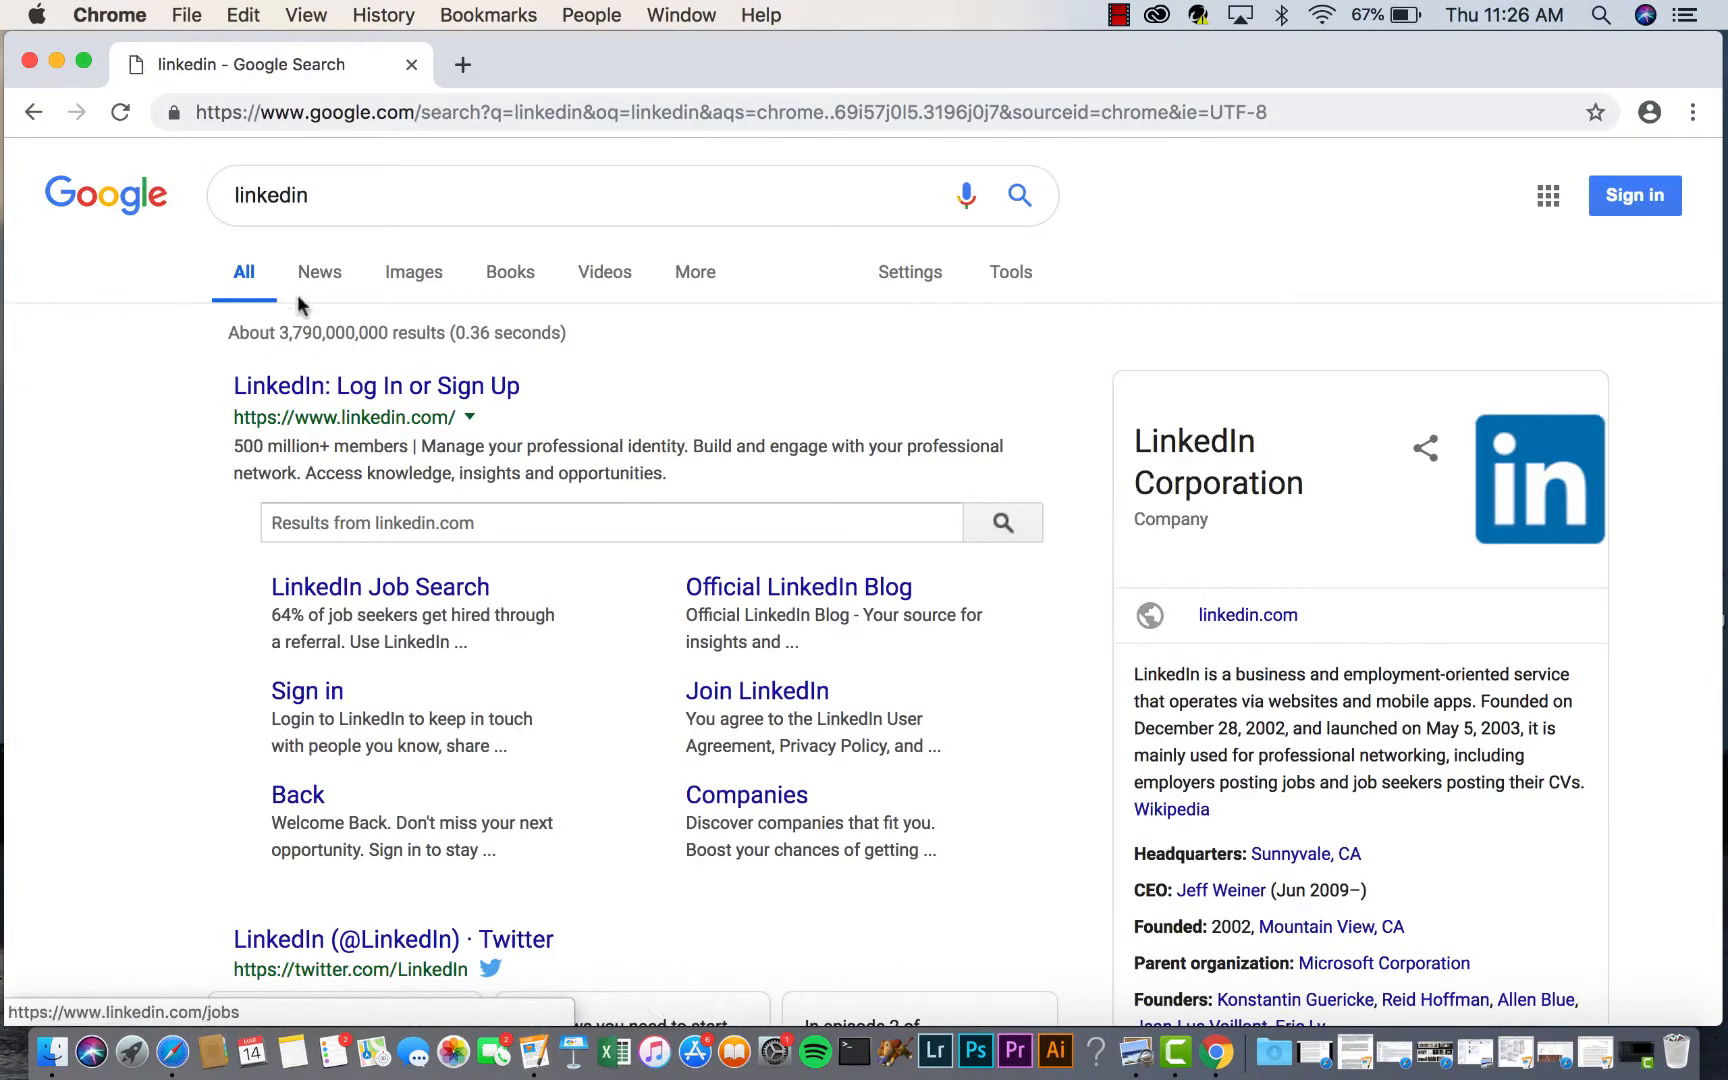
- Open LinkedIn's sign-up page and enter the member's first name, last name, e-mail and password
left_click(332, 389)
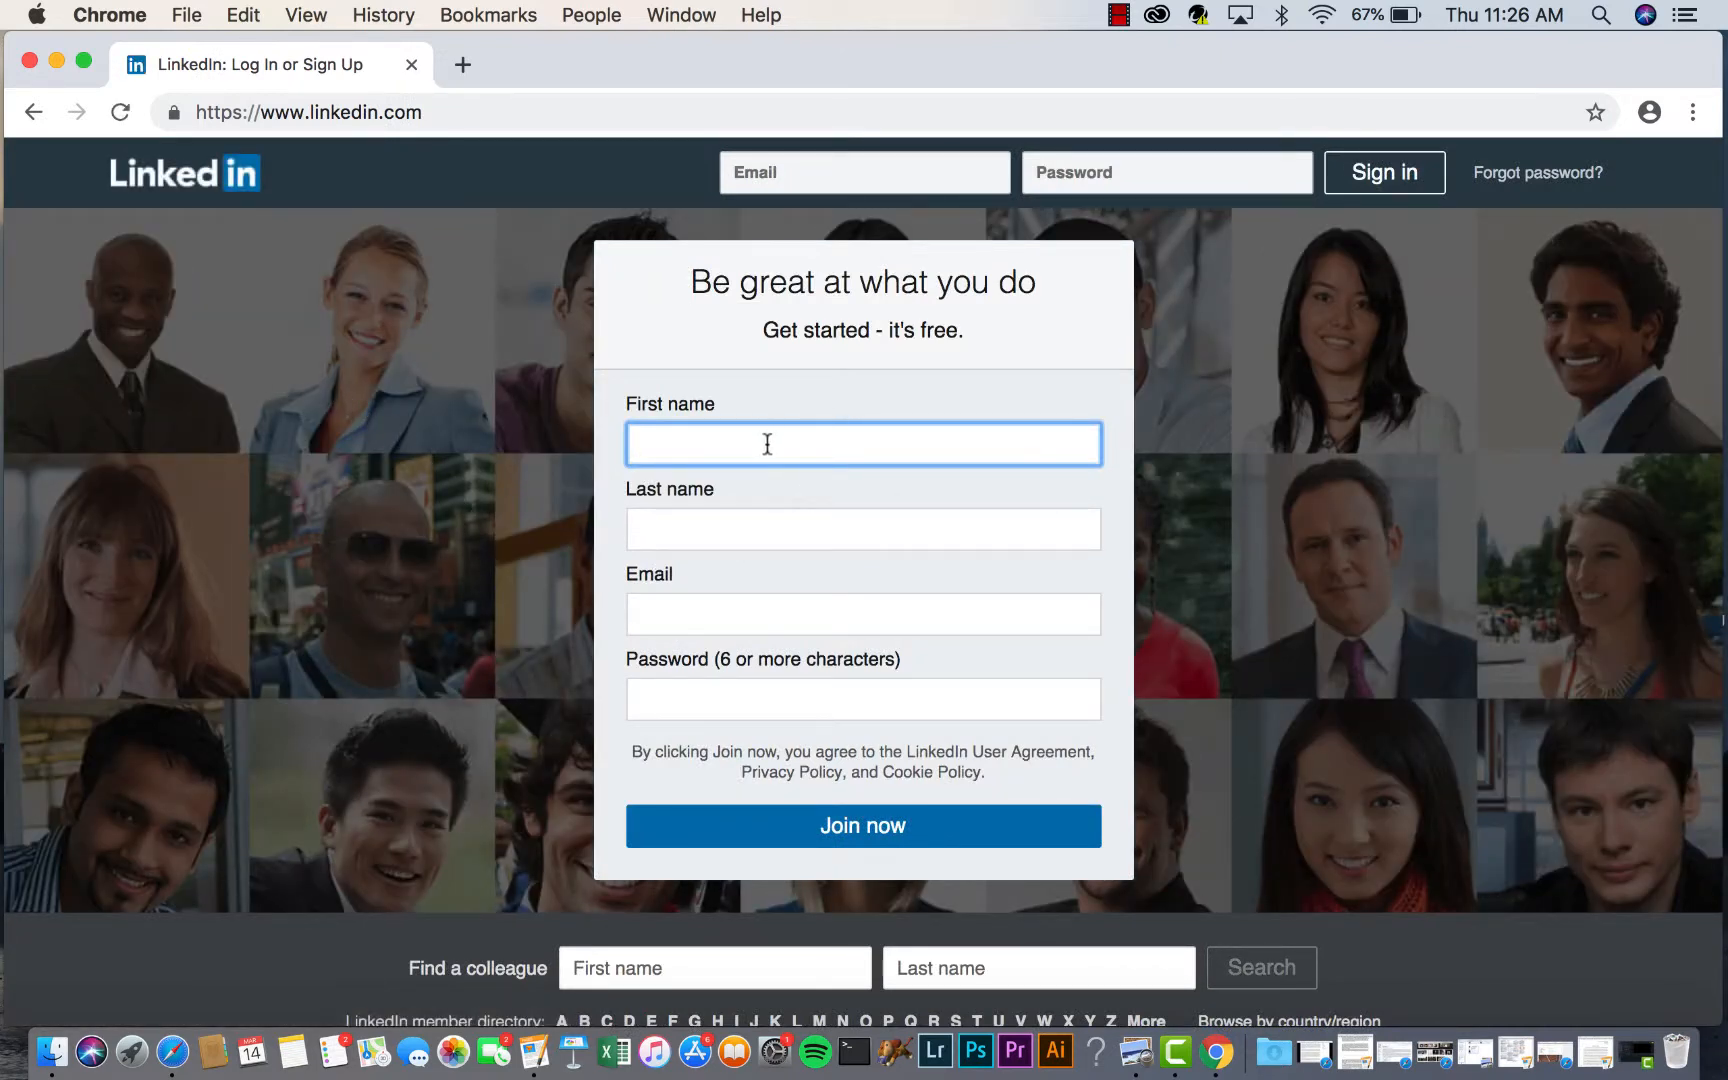
left_click(810, 816)
key("Tab")
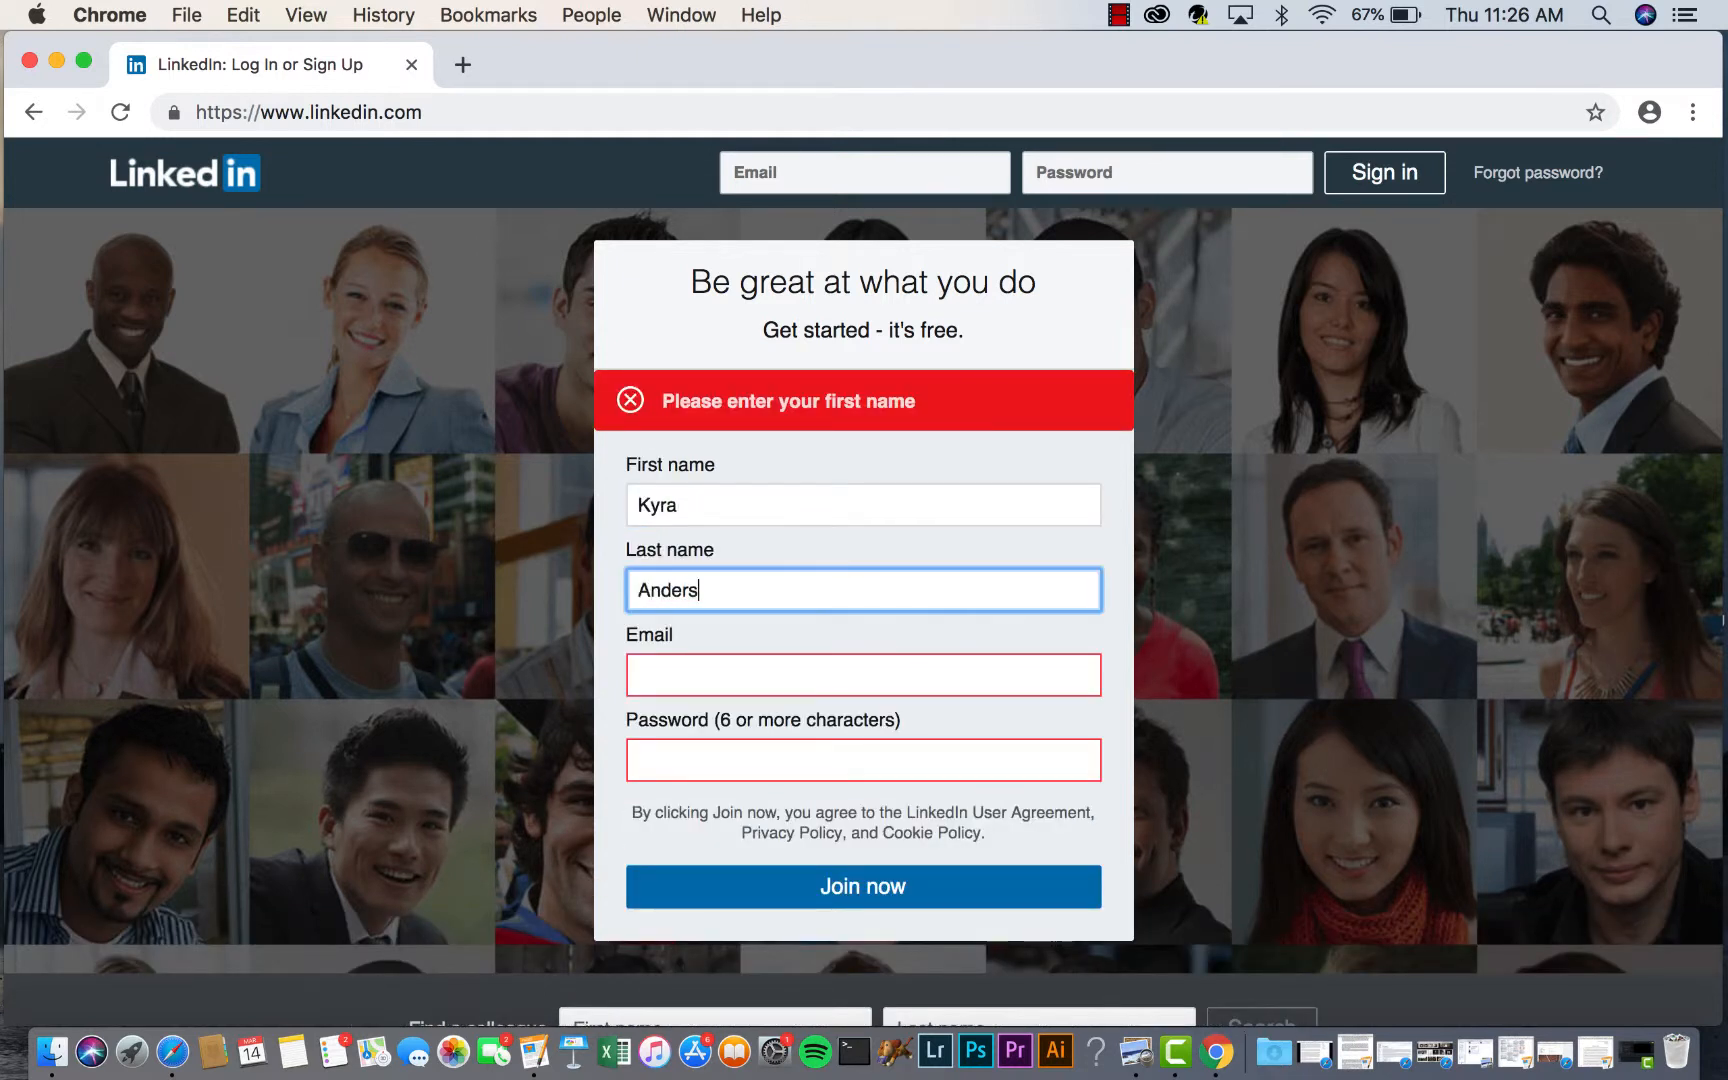
key("Tab")
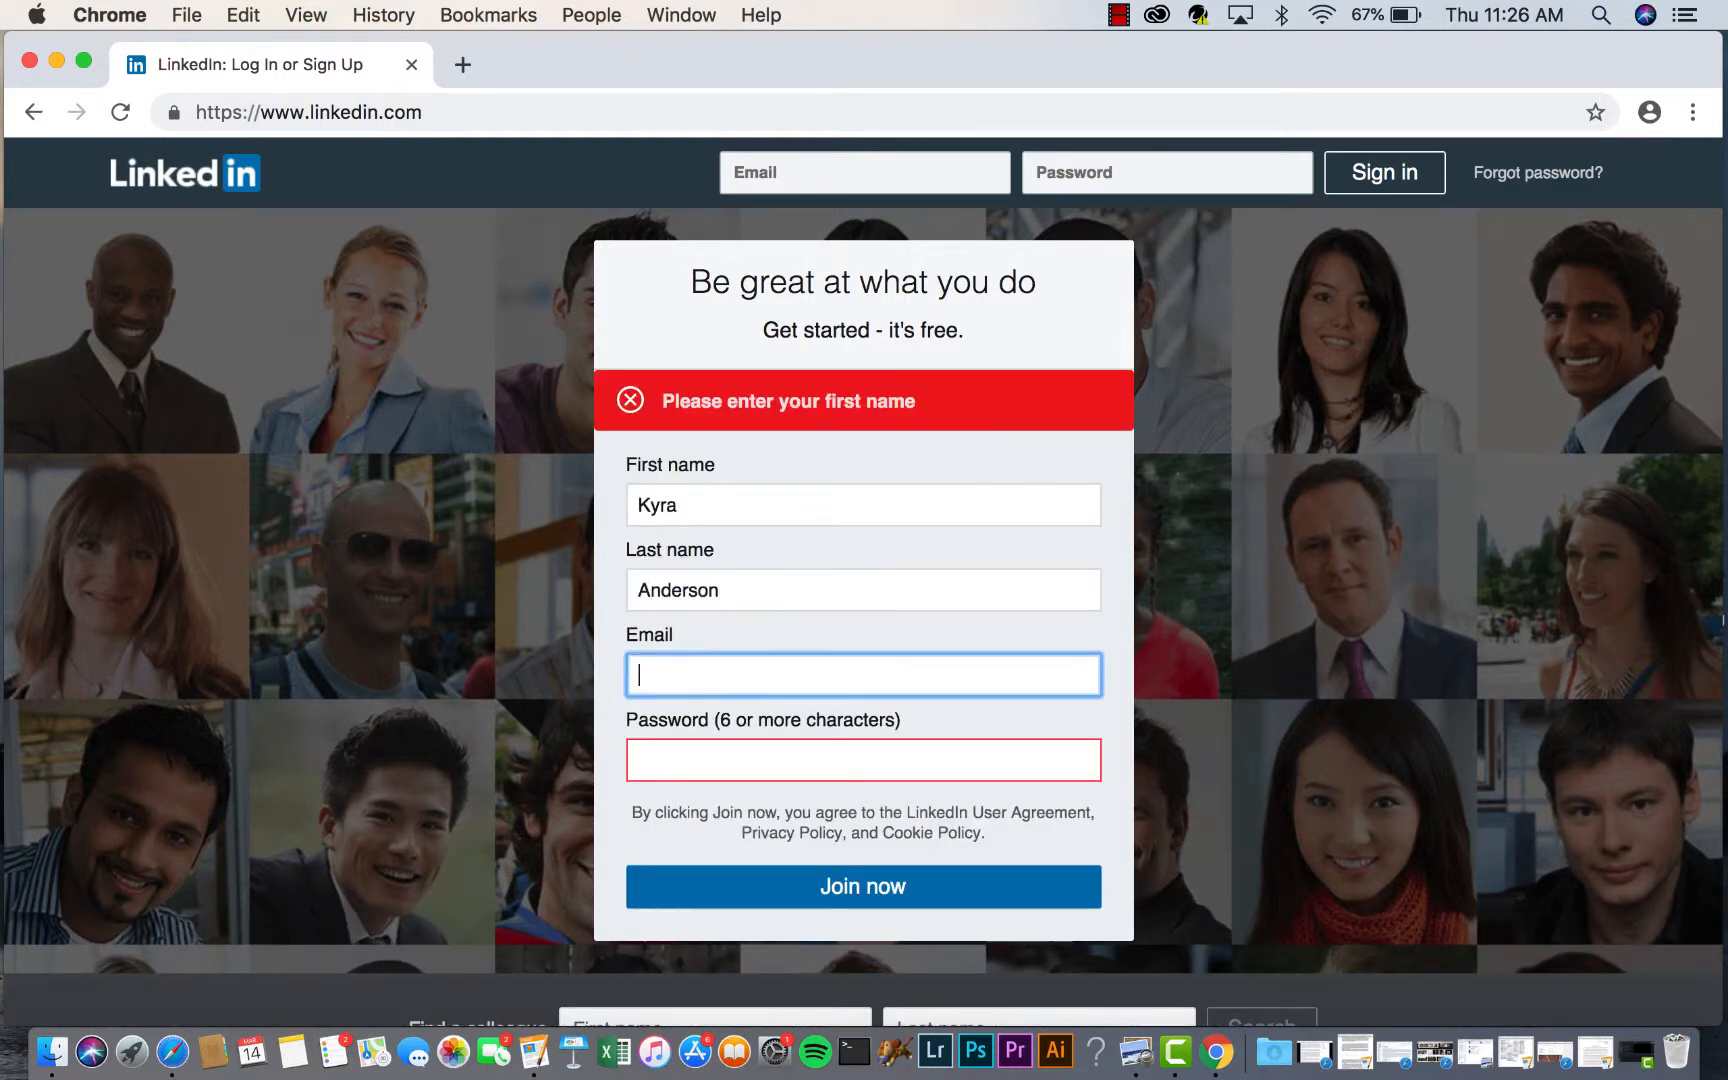
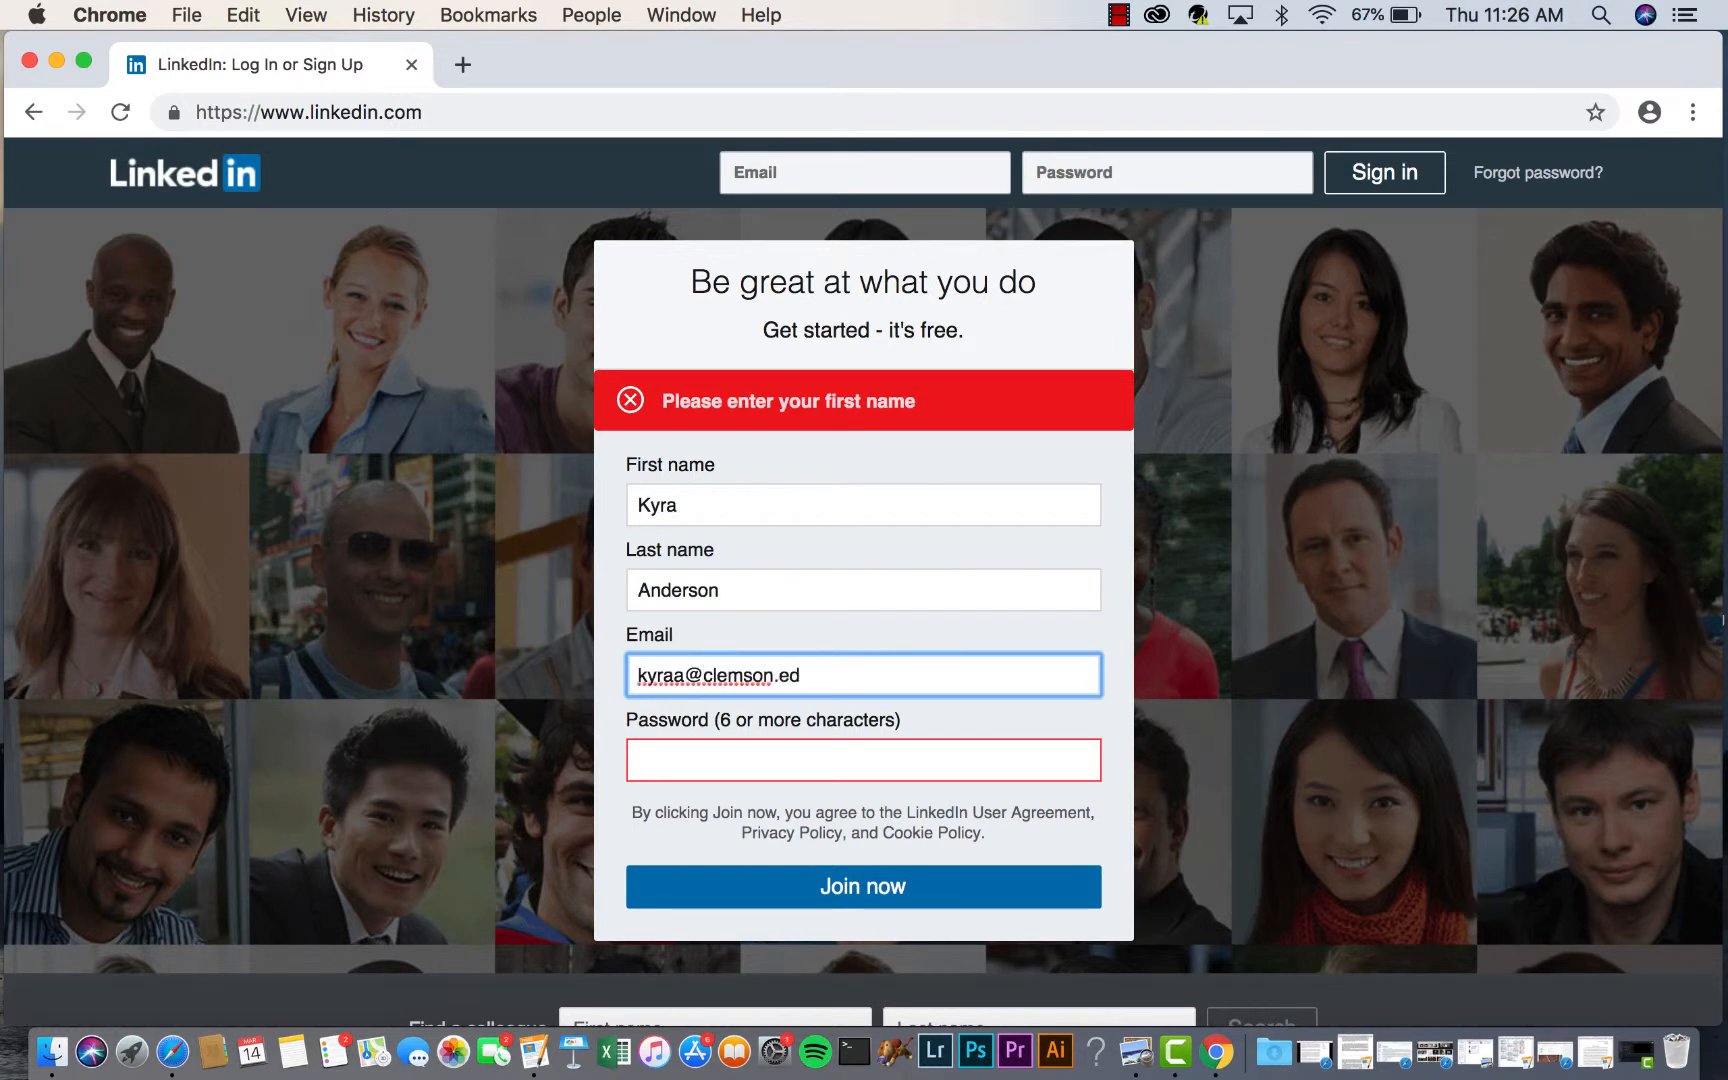
key("Tab")
type("••")
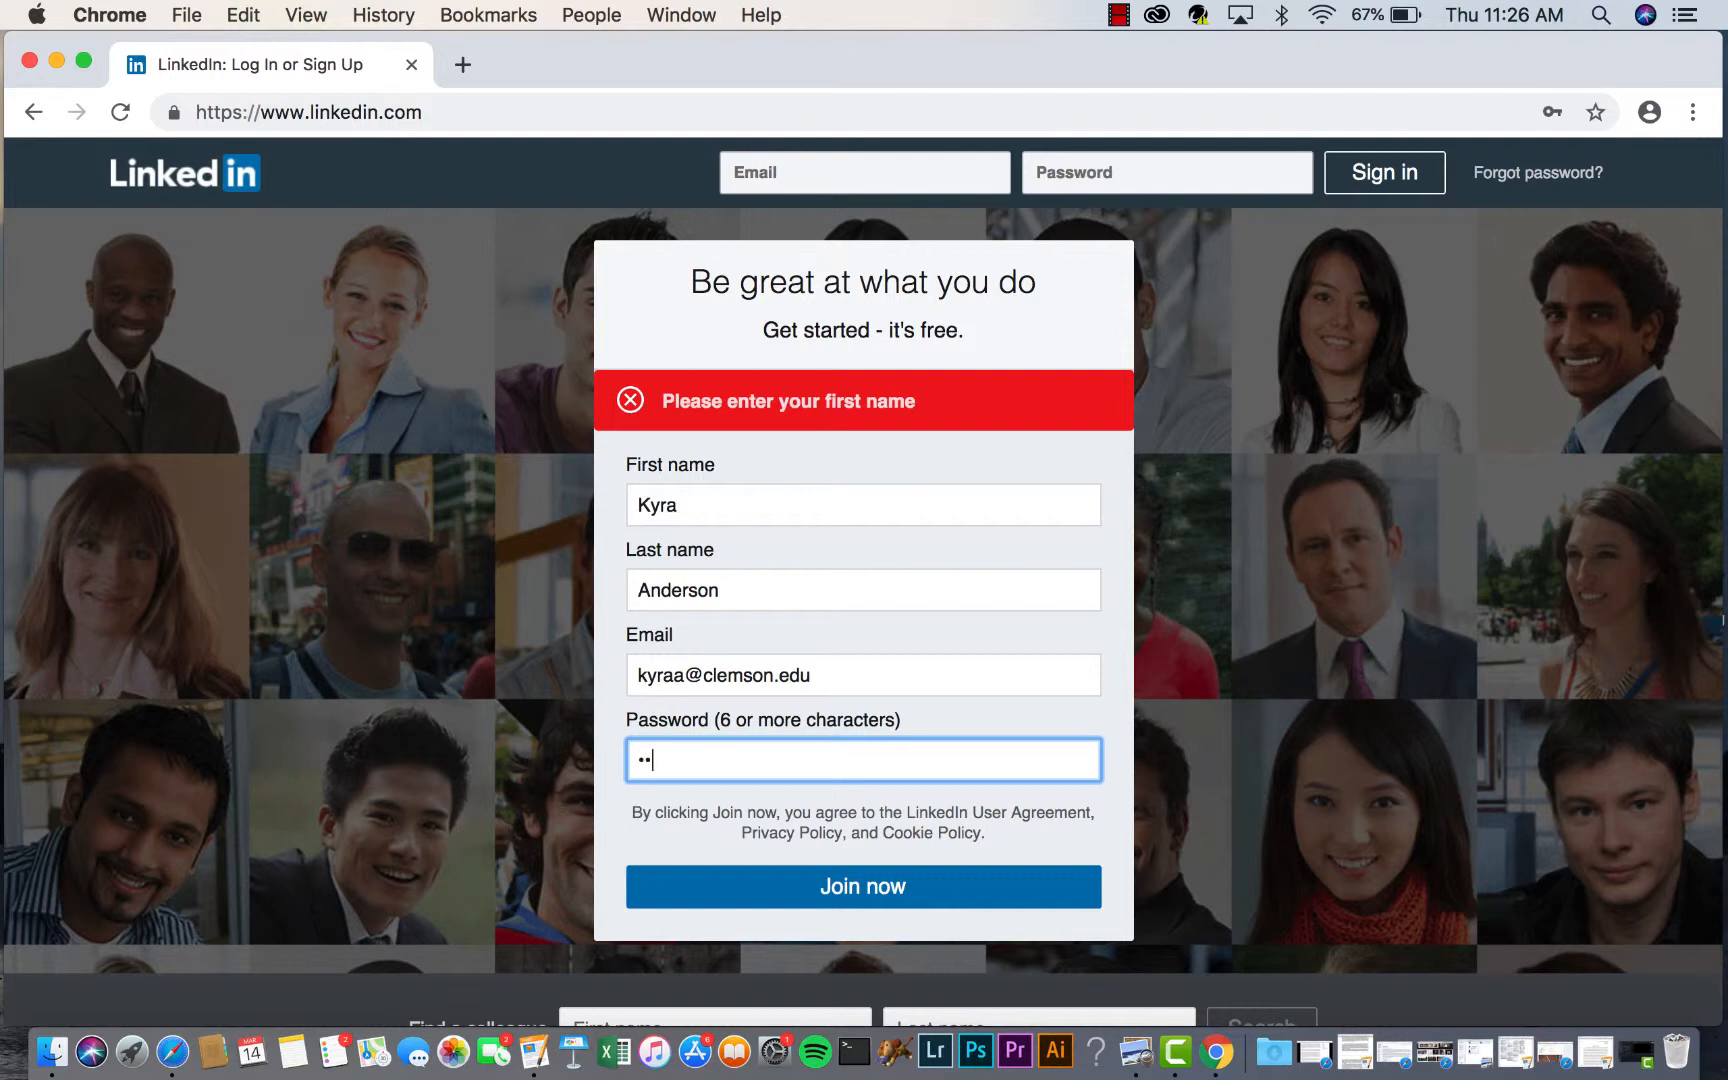
type("••••••")
- Join LinkedIn and let Chrome save the new password
left_click(772, 902)
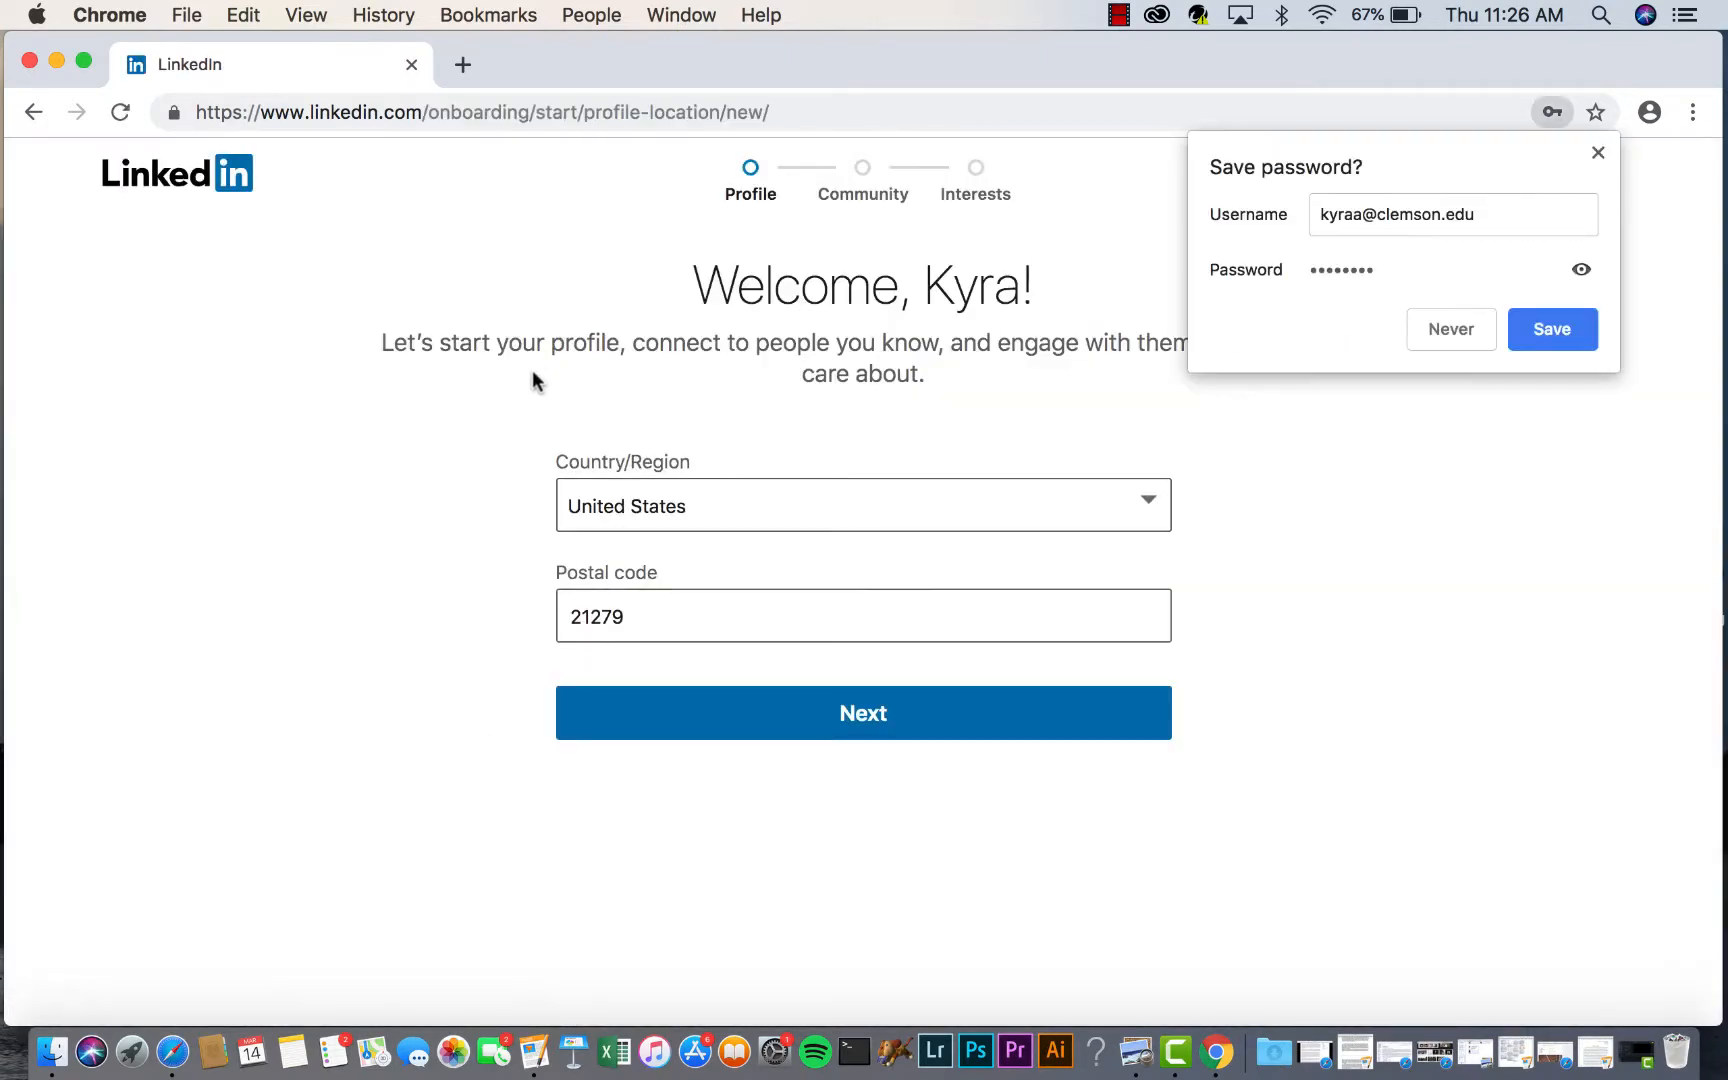
left_click(1530, 333)
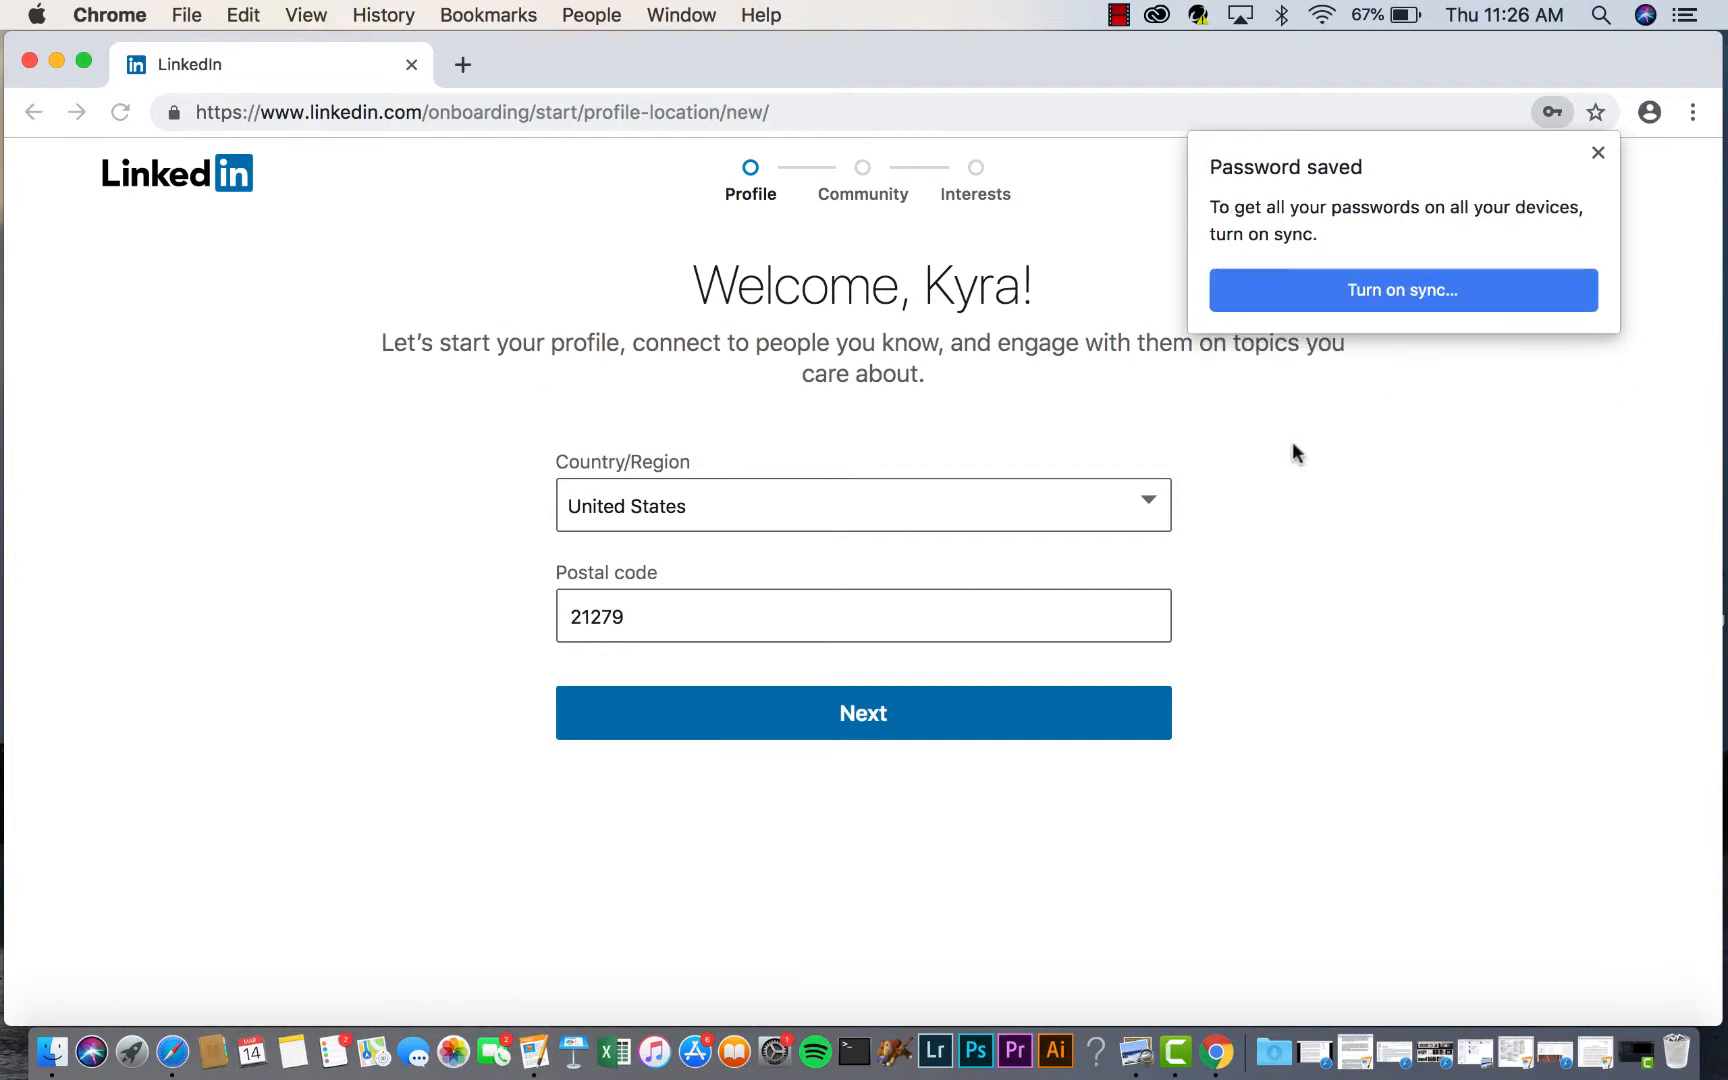
left_click(1597, 153)
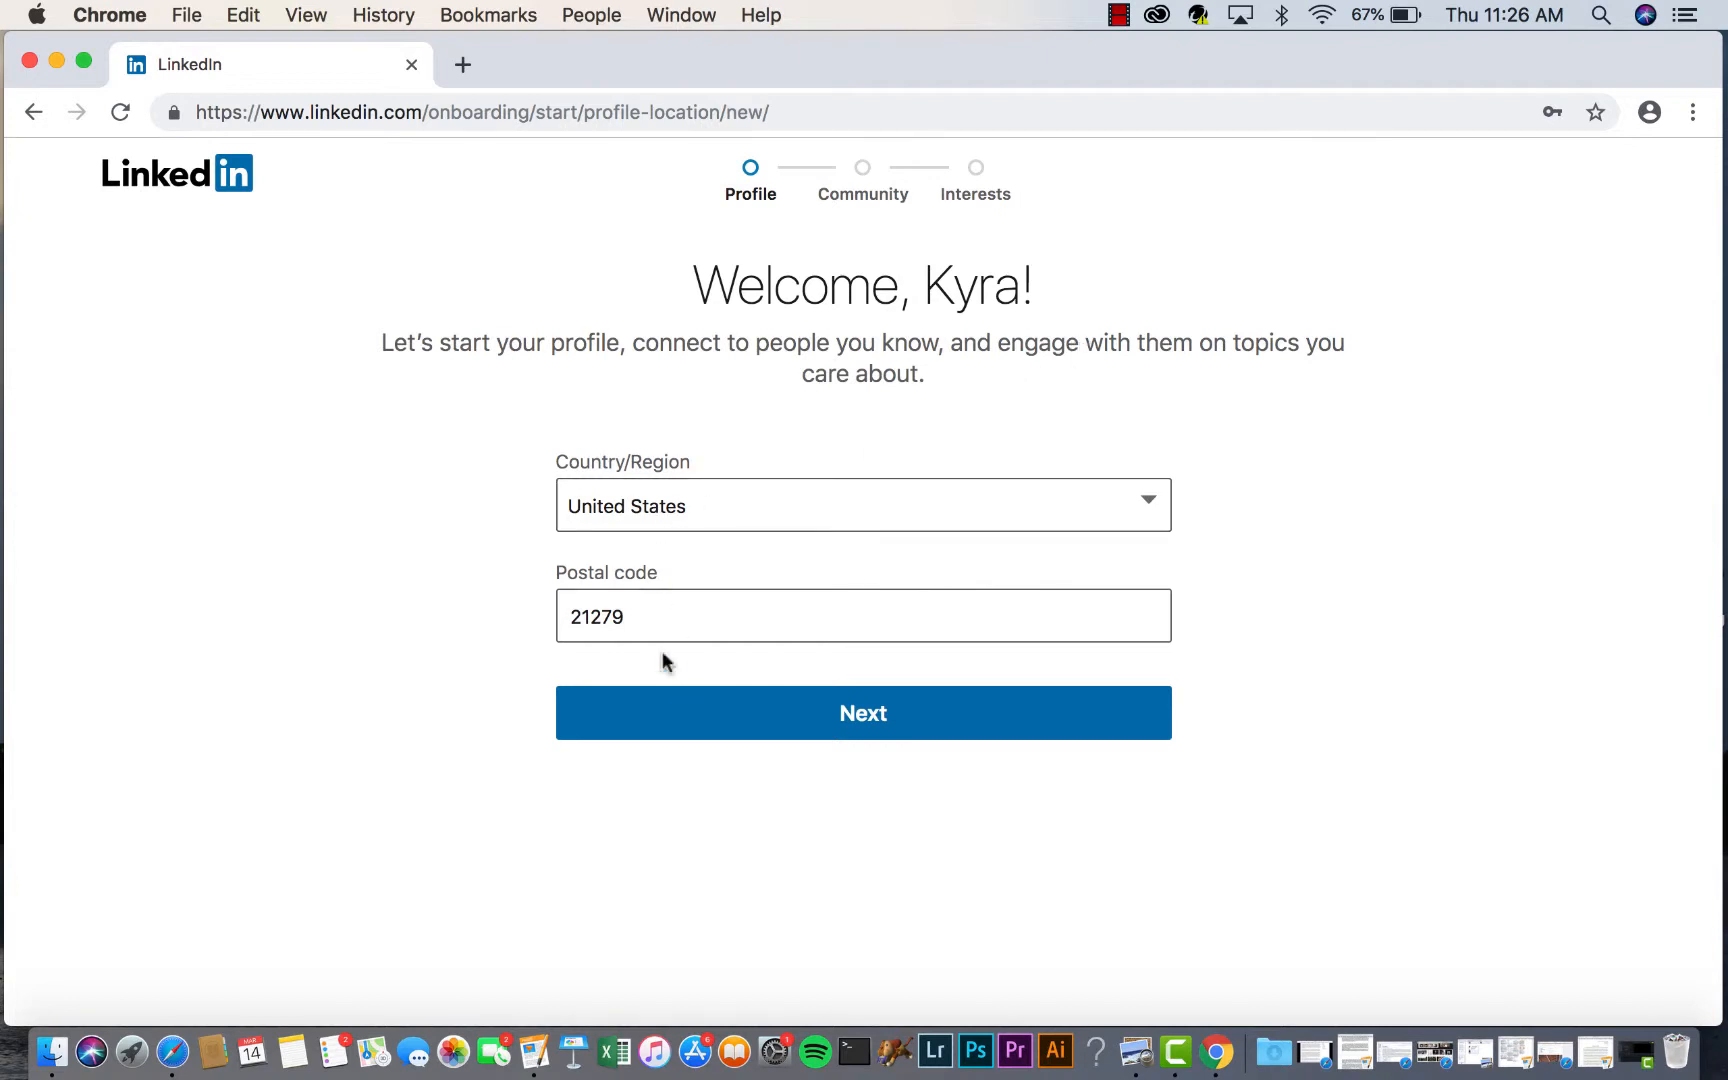
- Replace the invalid prefilled postal code with a correct one and continue
left_click(645, 620)
key("BackSpace")
key("BackSpace")
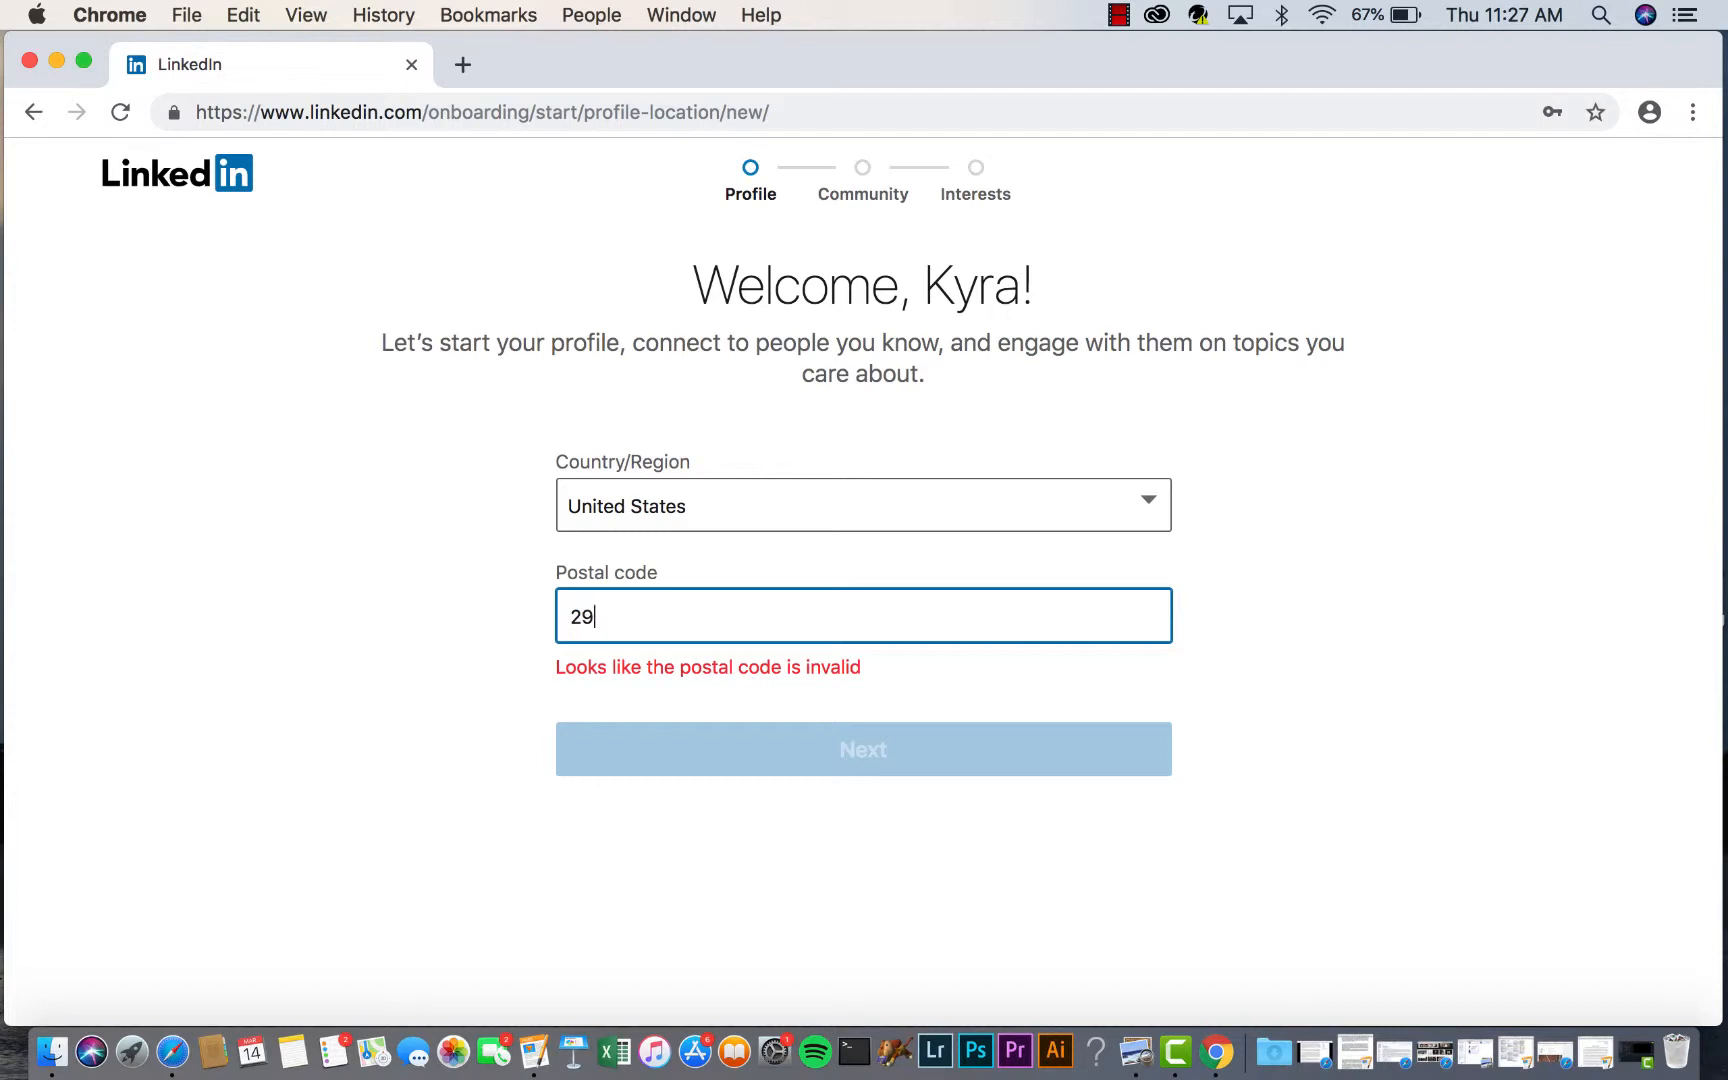
type("9632")
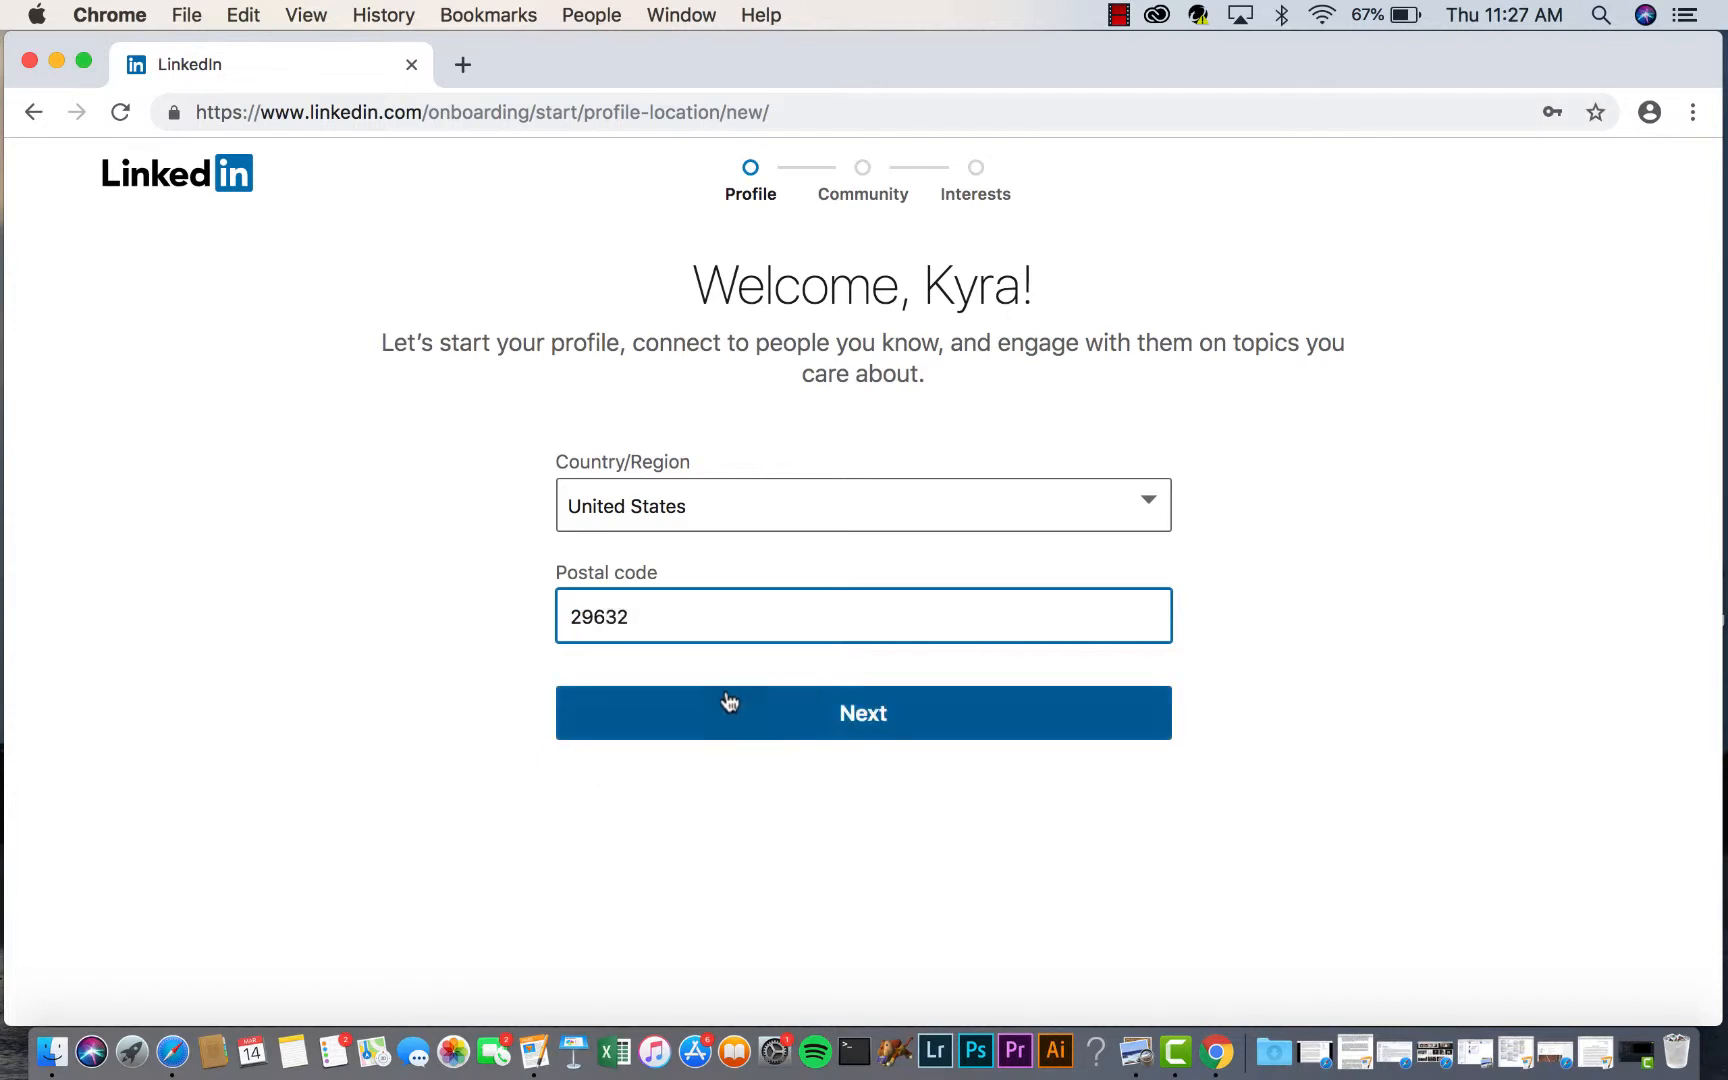
left_click(729, 708)
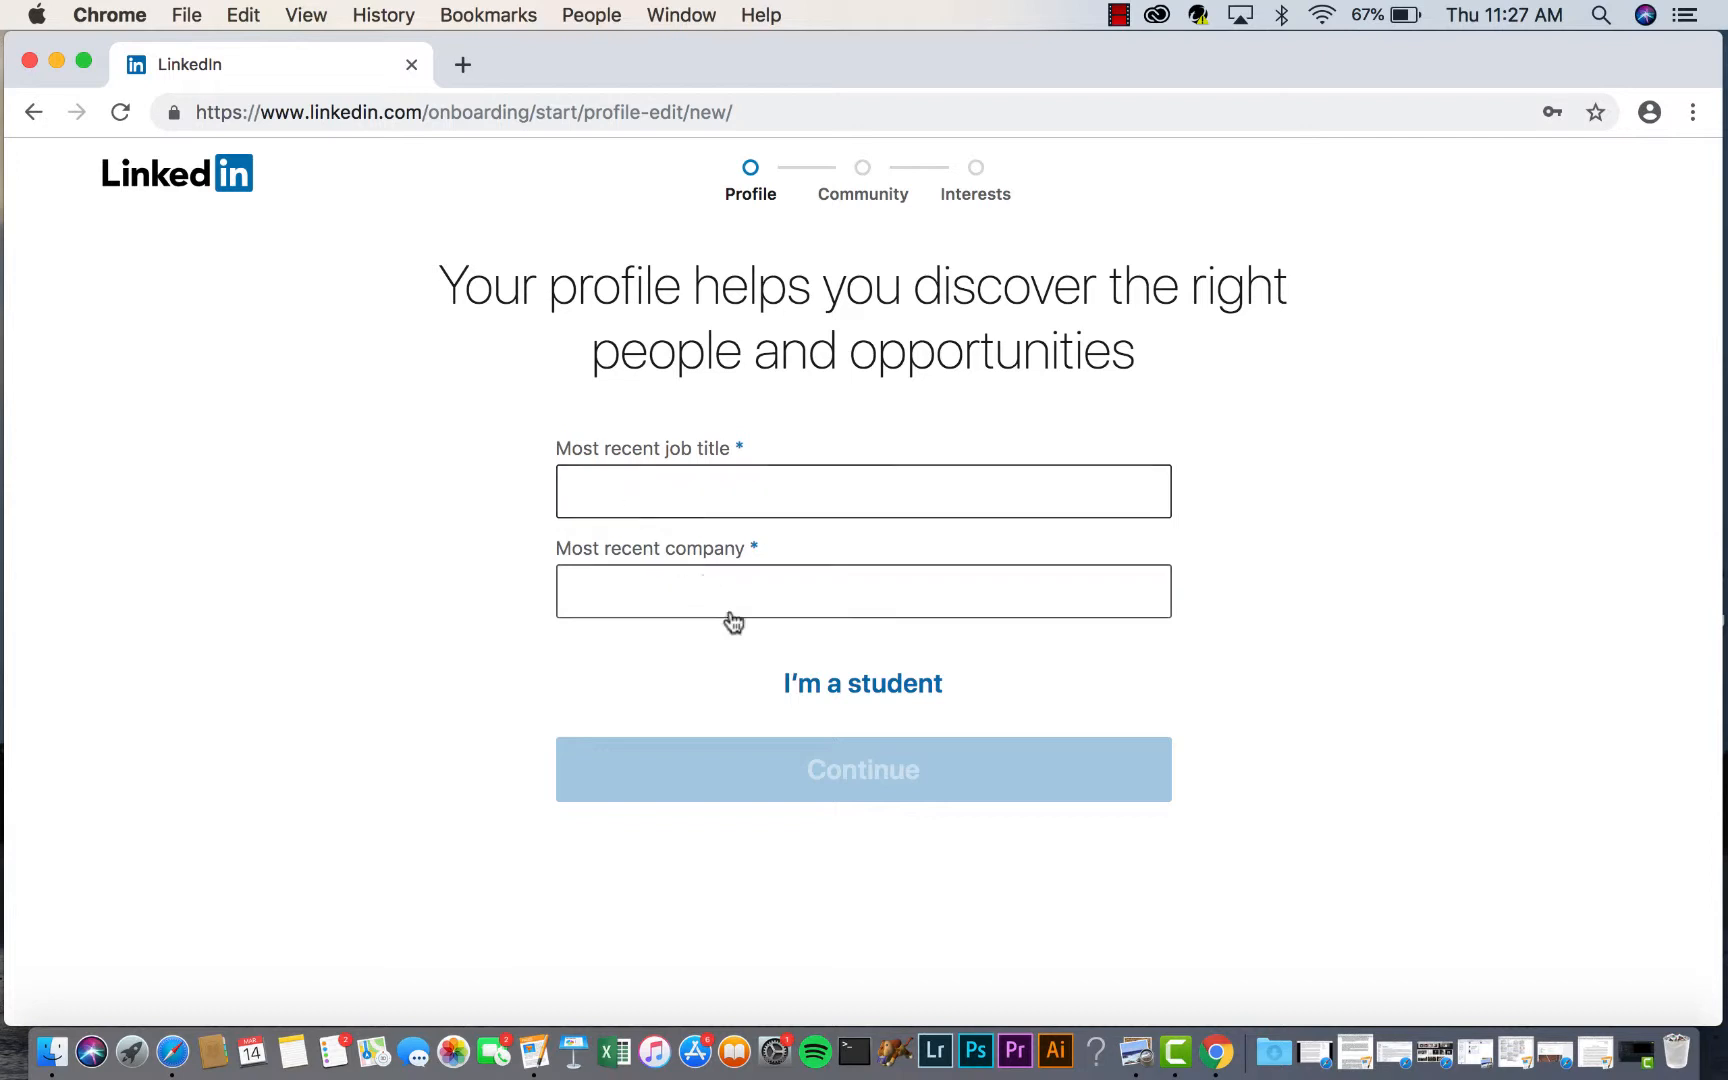
- Switch to student details and choose Clemson University as the school
left_click(824, 683)
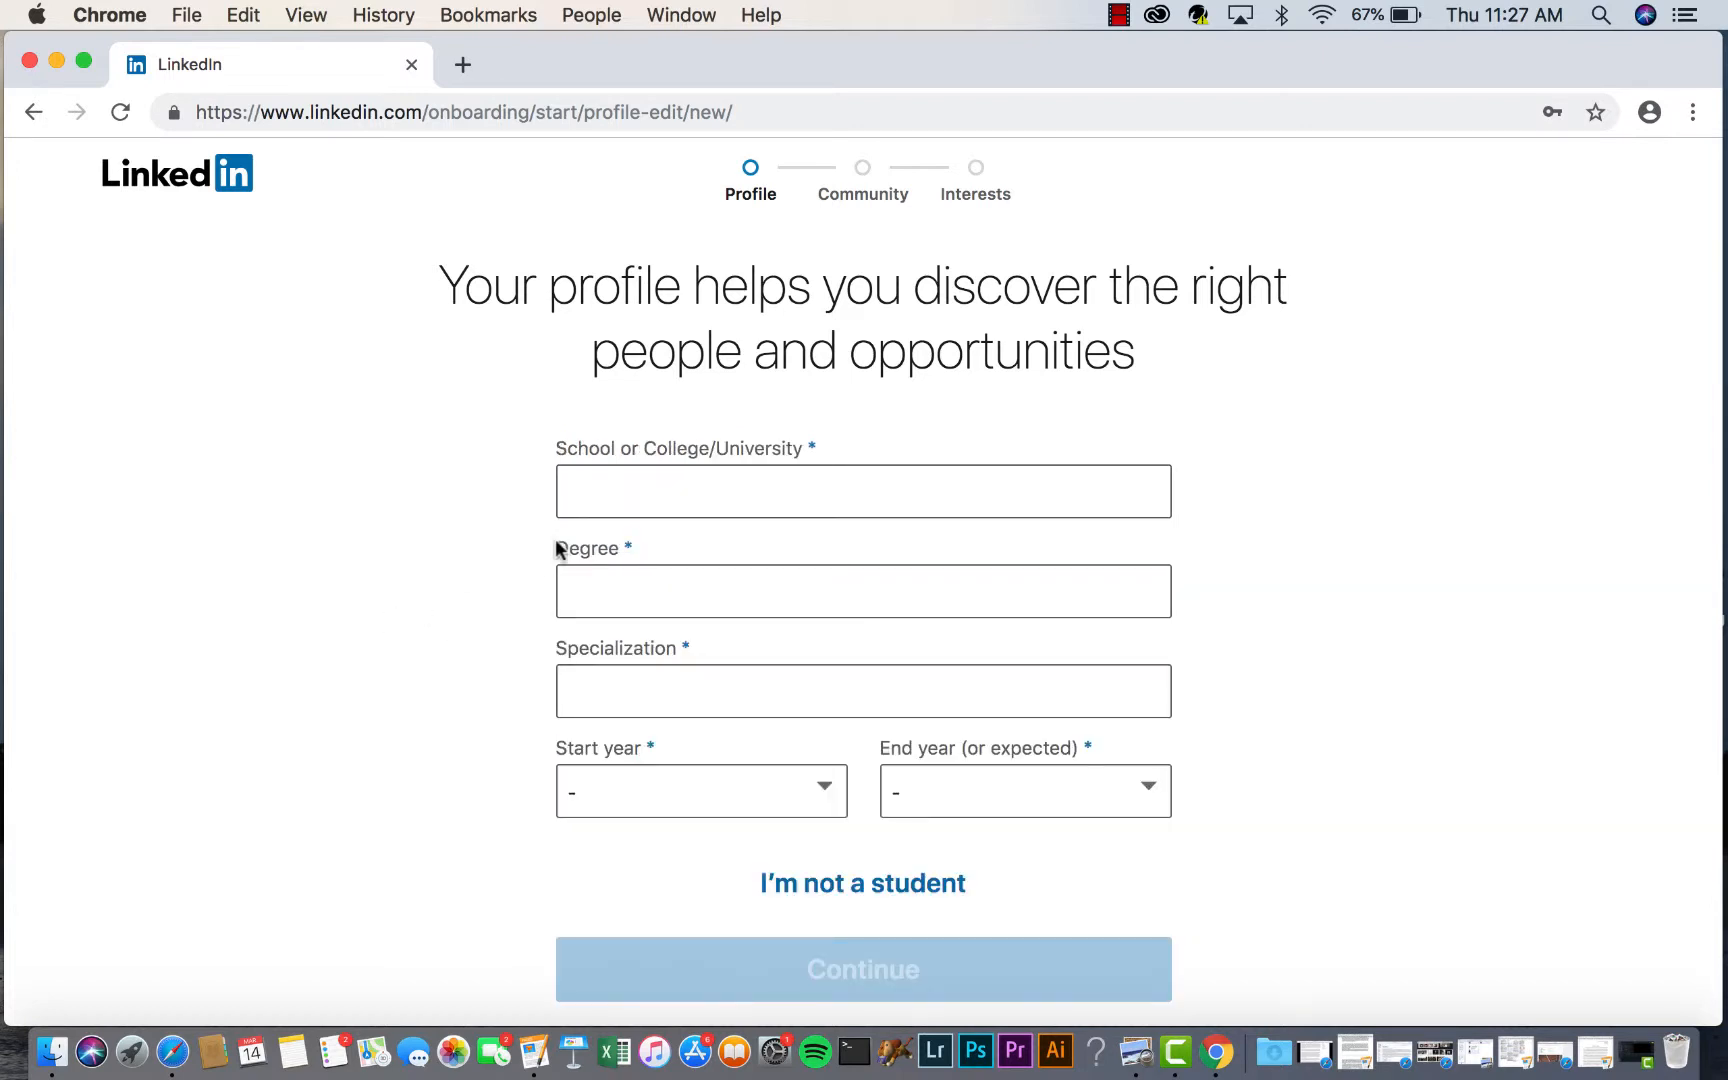
left_click(577, 490)
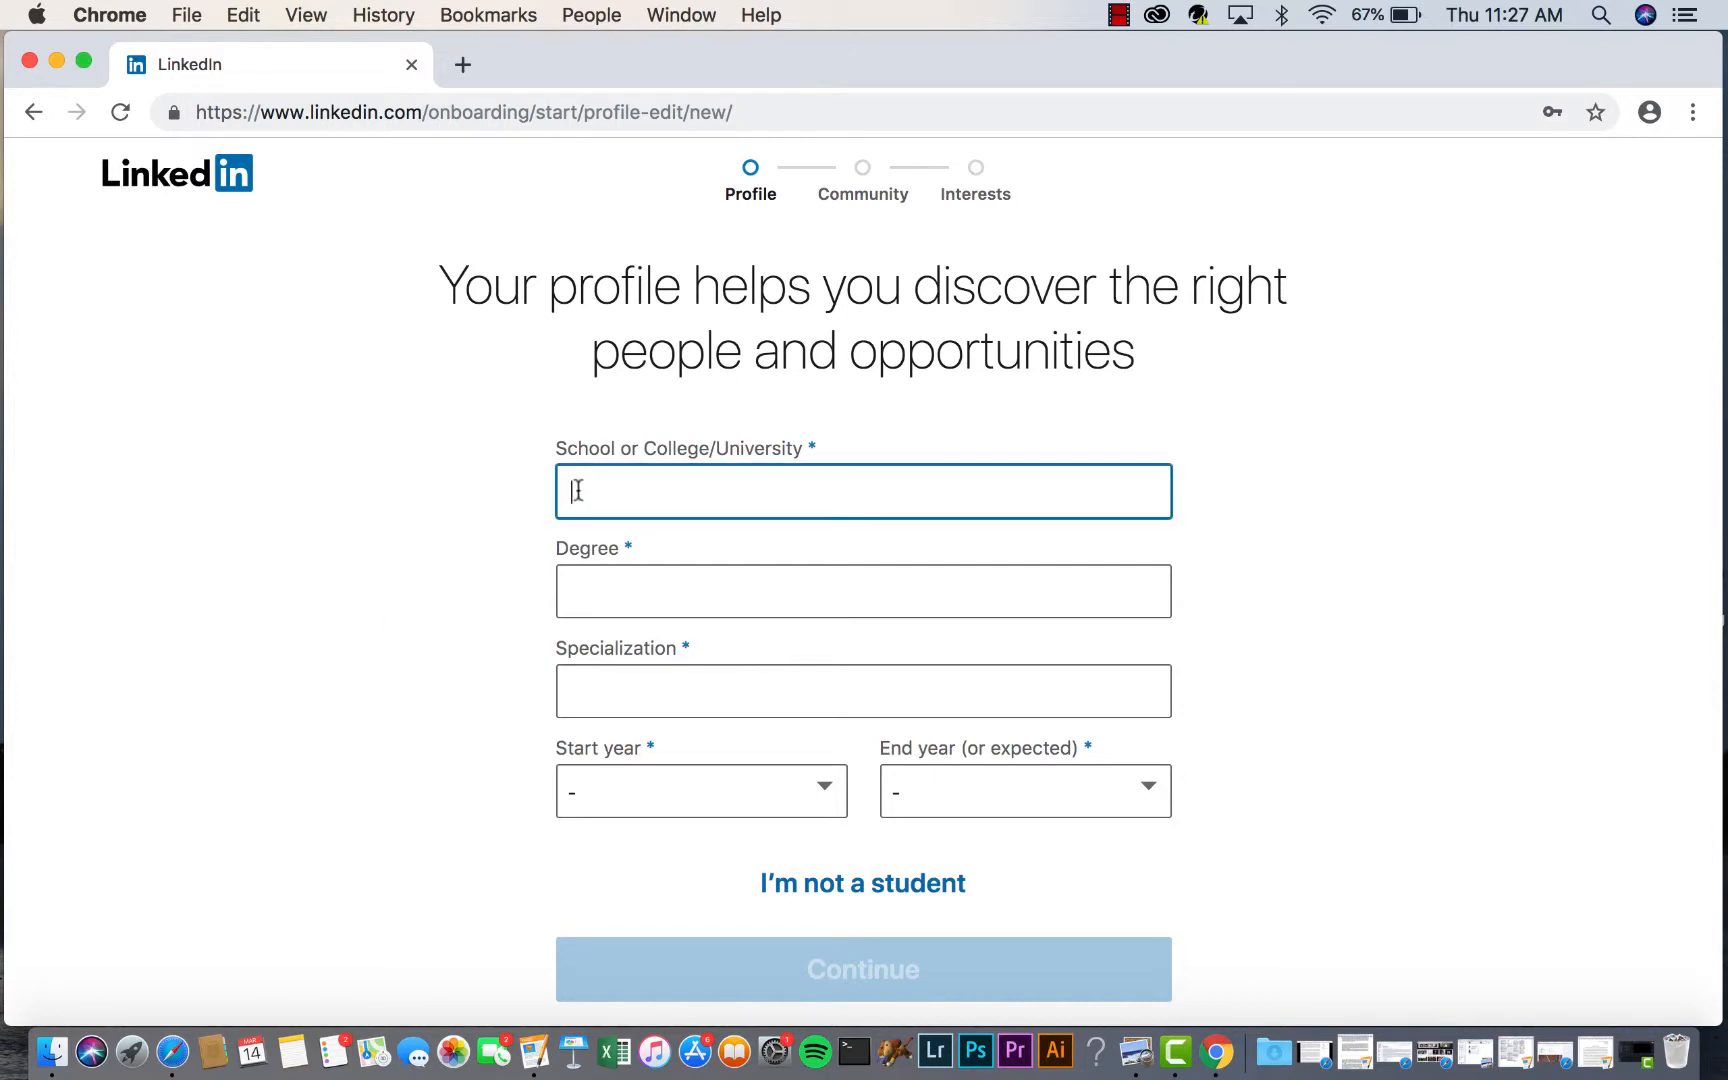
type("Clemson Un")
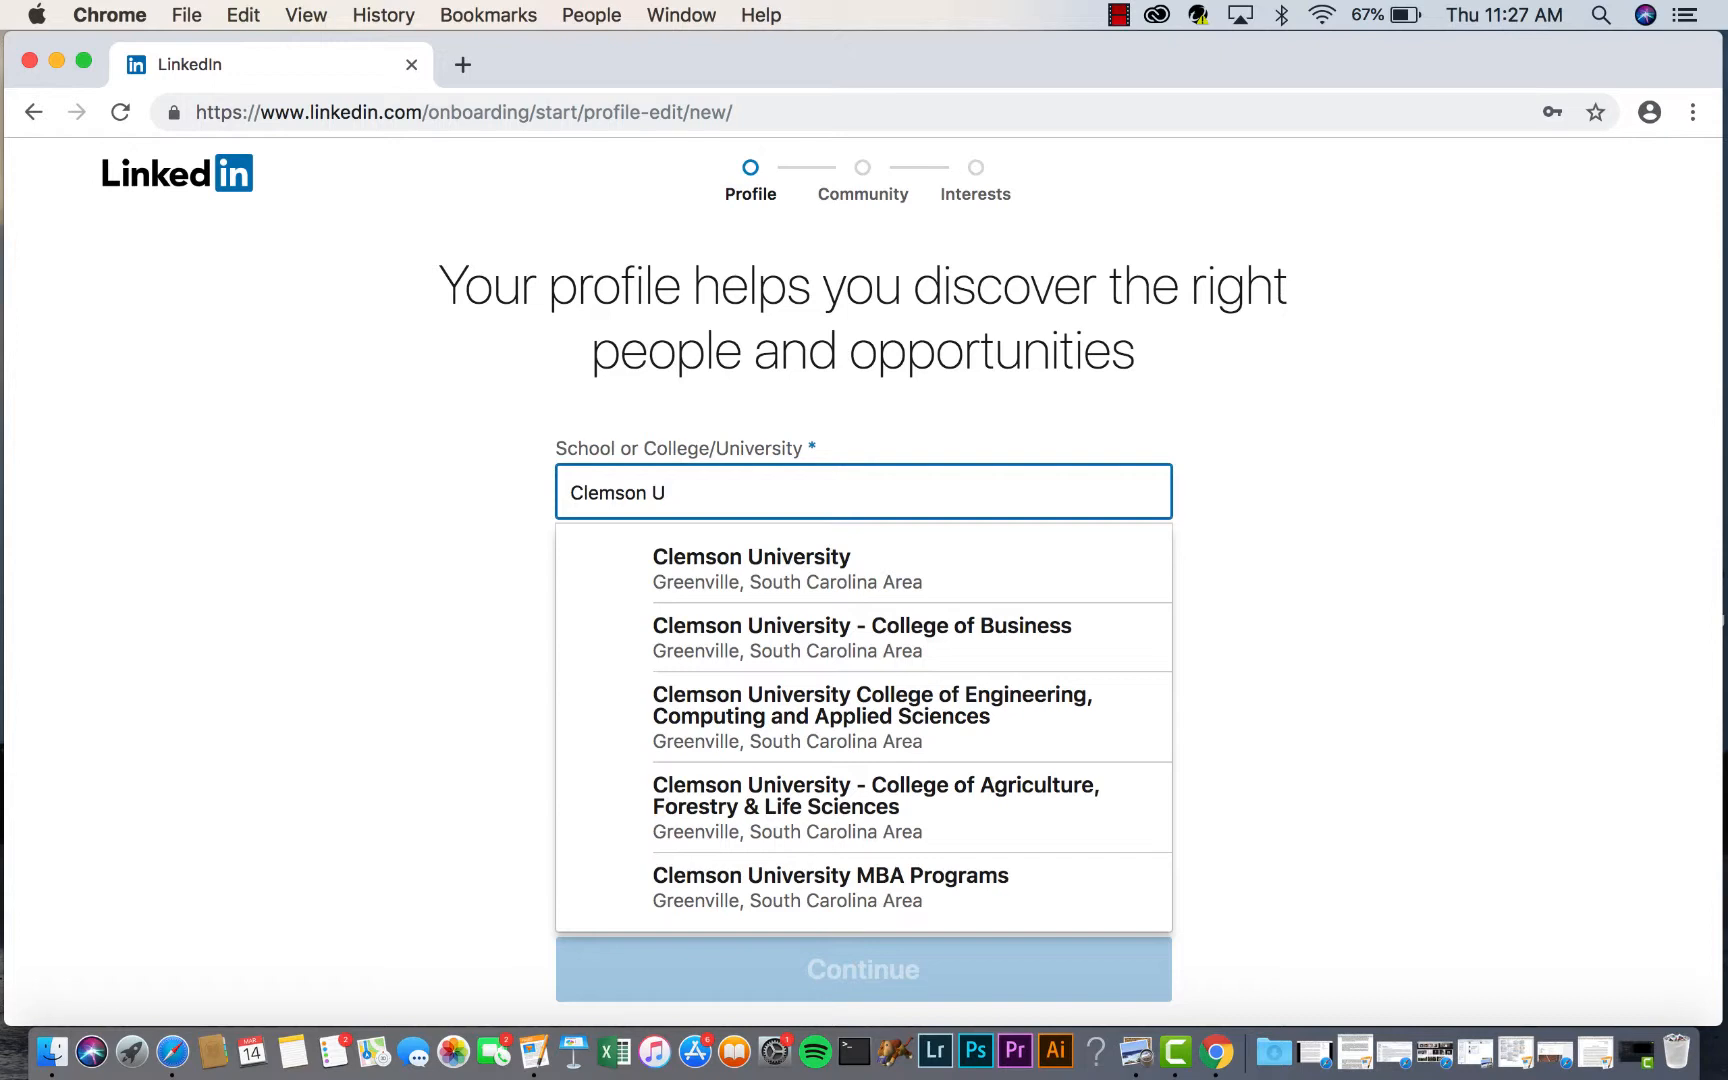
left_click(678, 560)
- Enter Bachelors of Science as the degree and Computer Science as the specialization
left_click(640, 602)
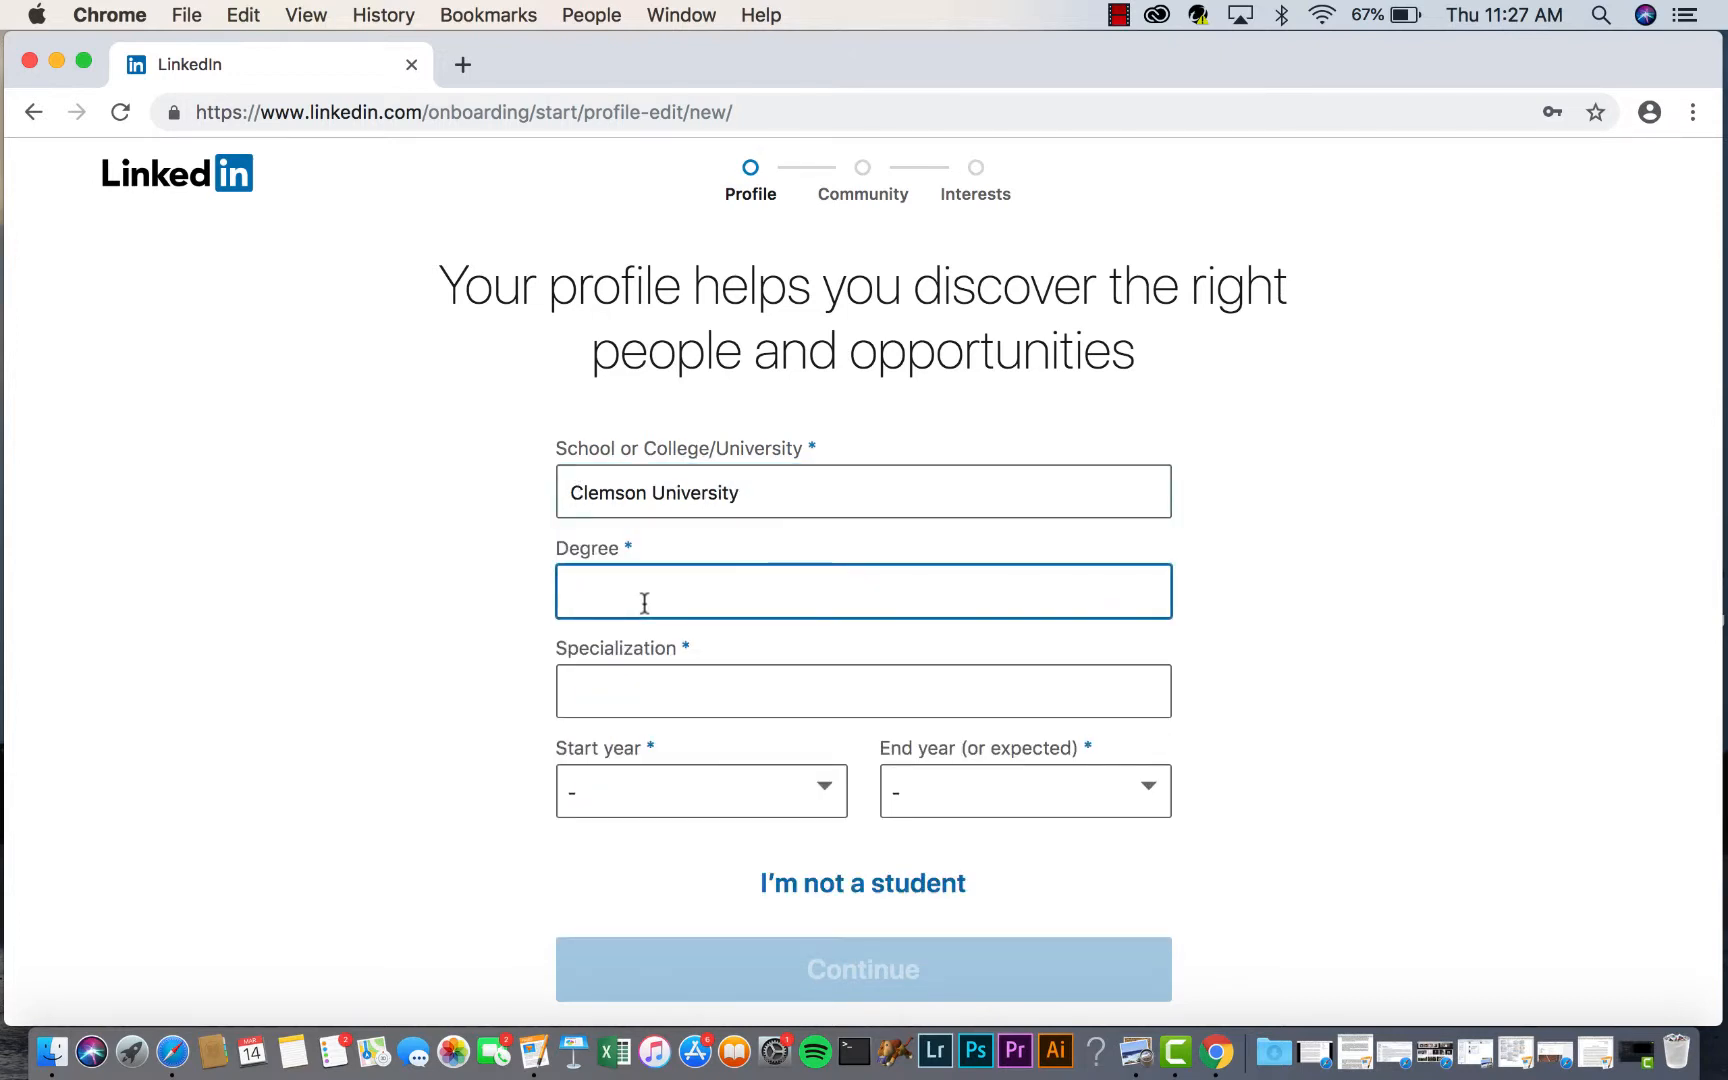
type("Com")
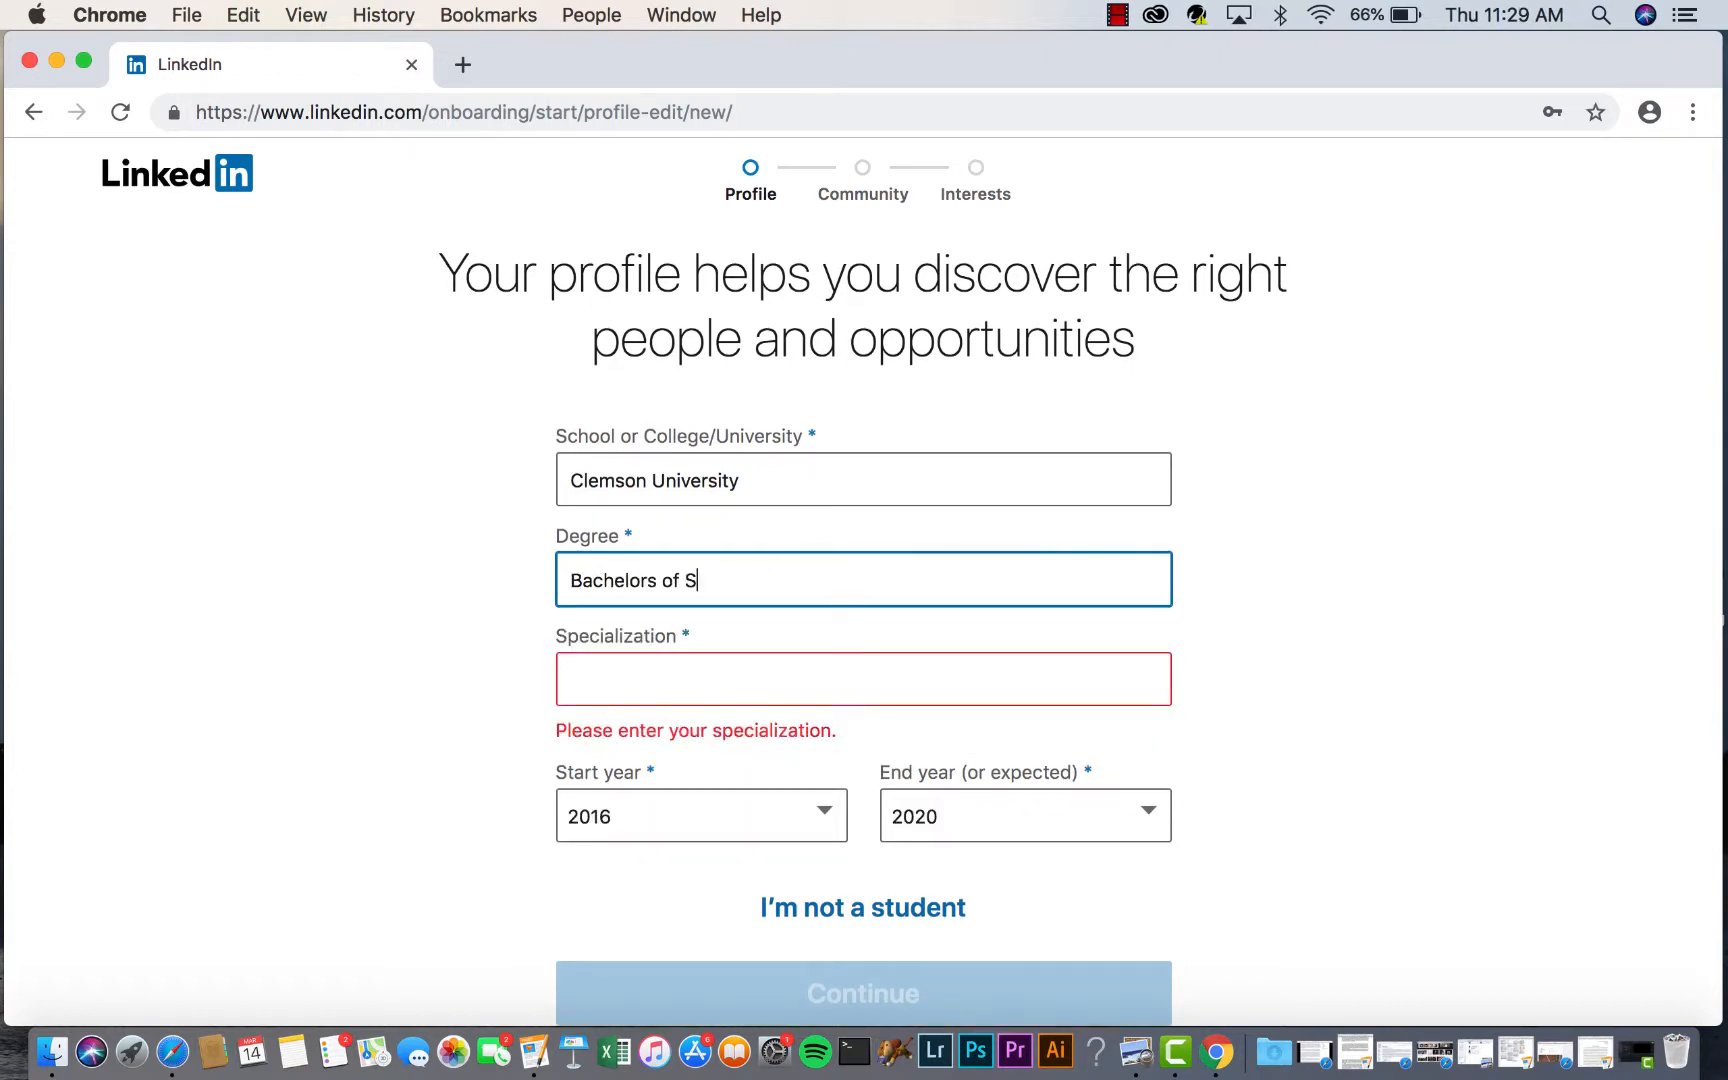
type("cience")
key("Tab")
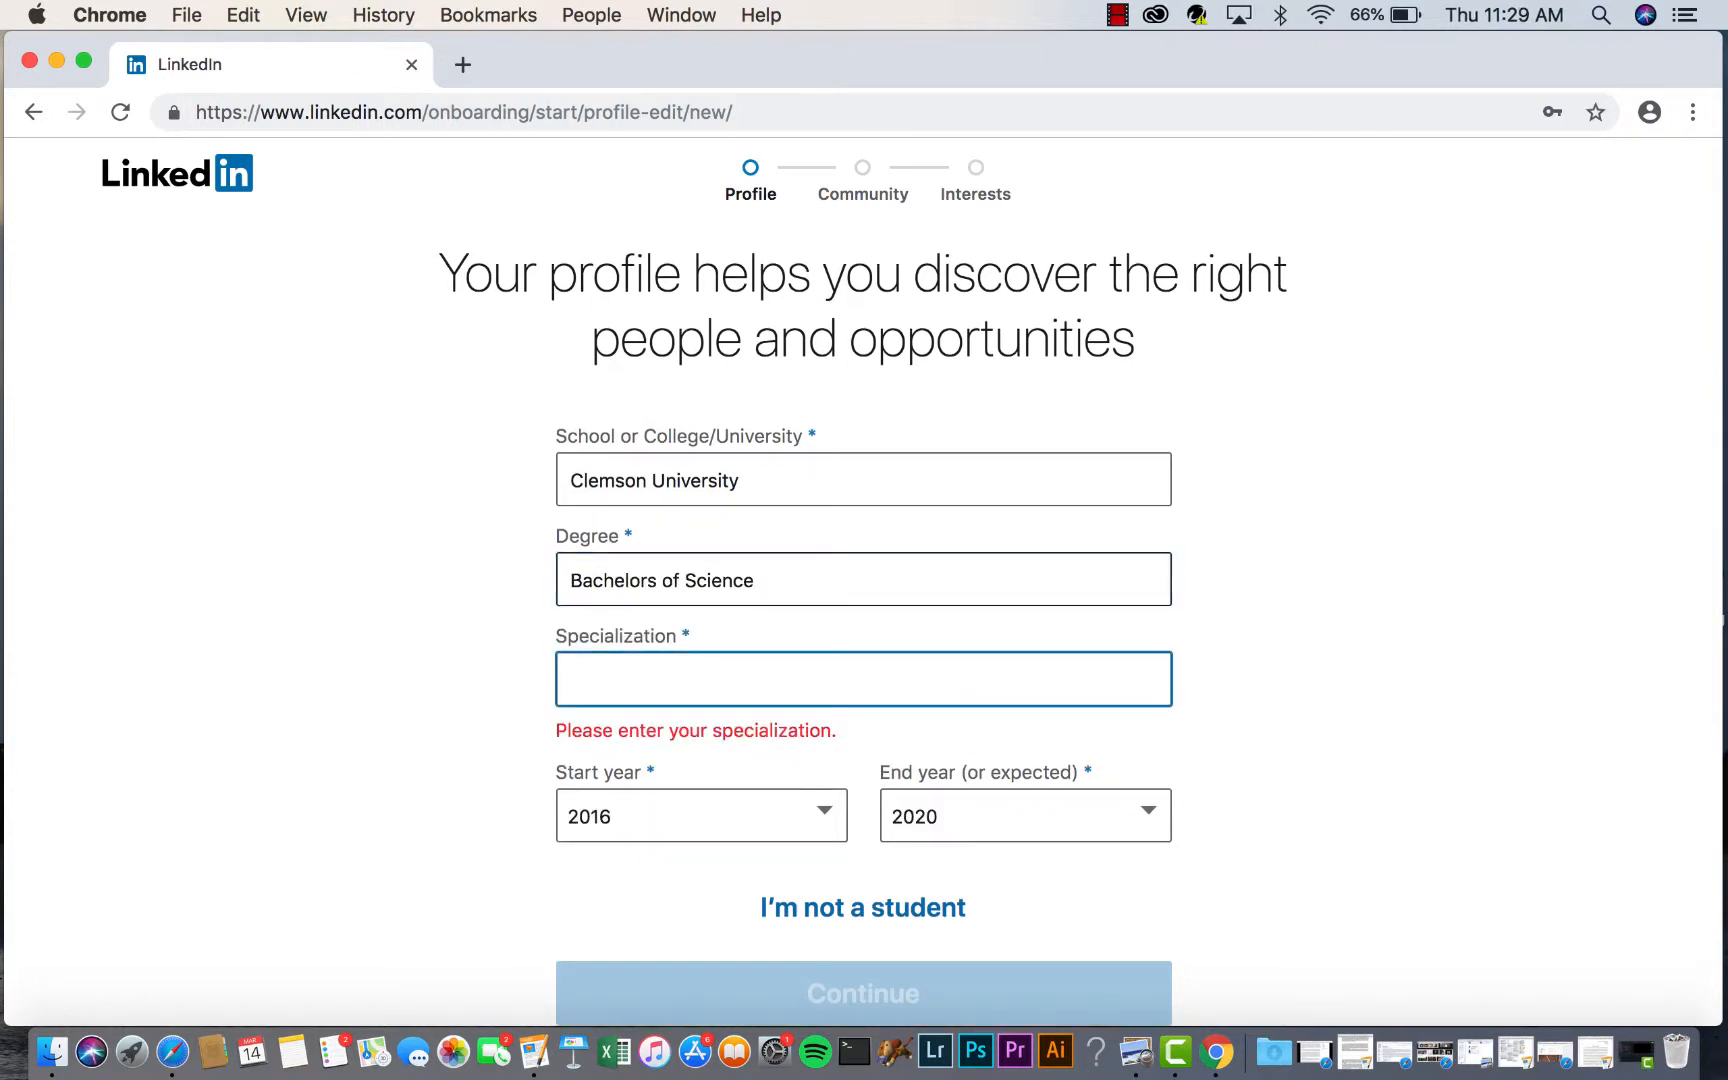
type("Computers")
key("BackSpace")
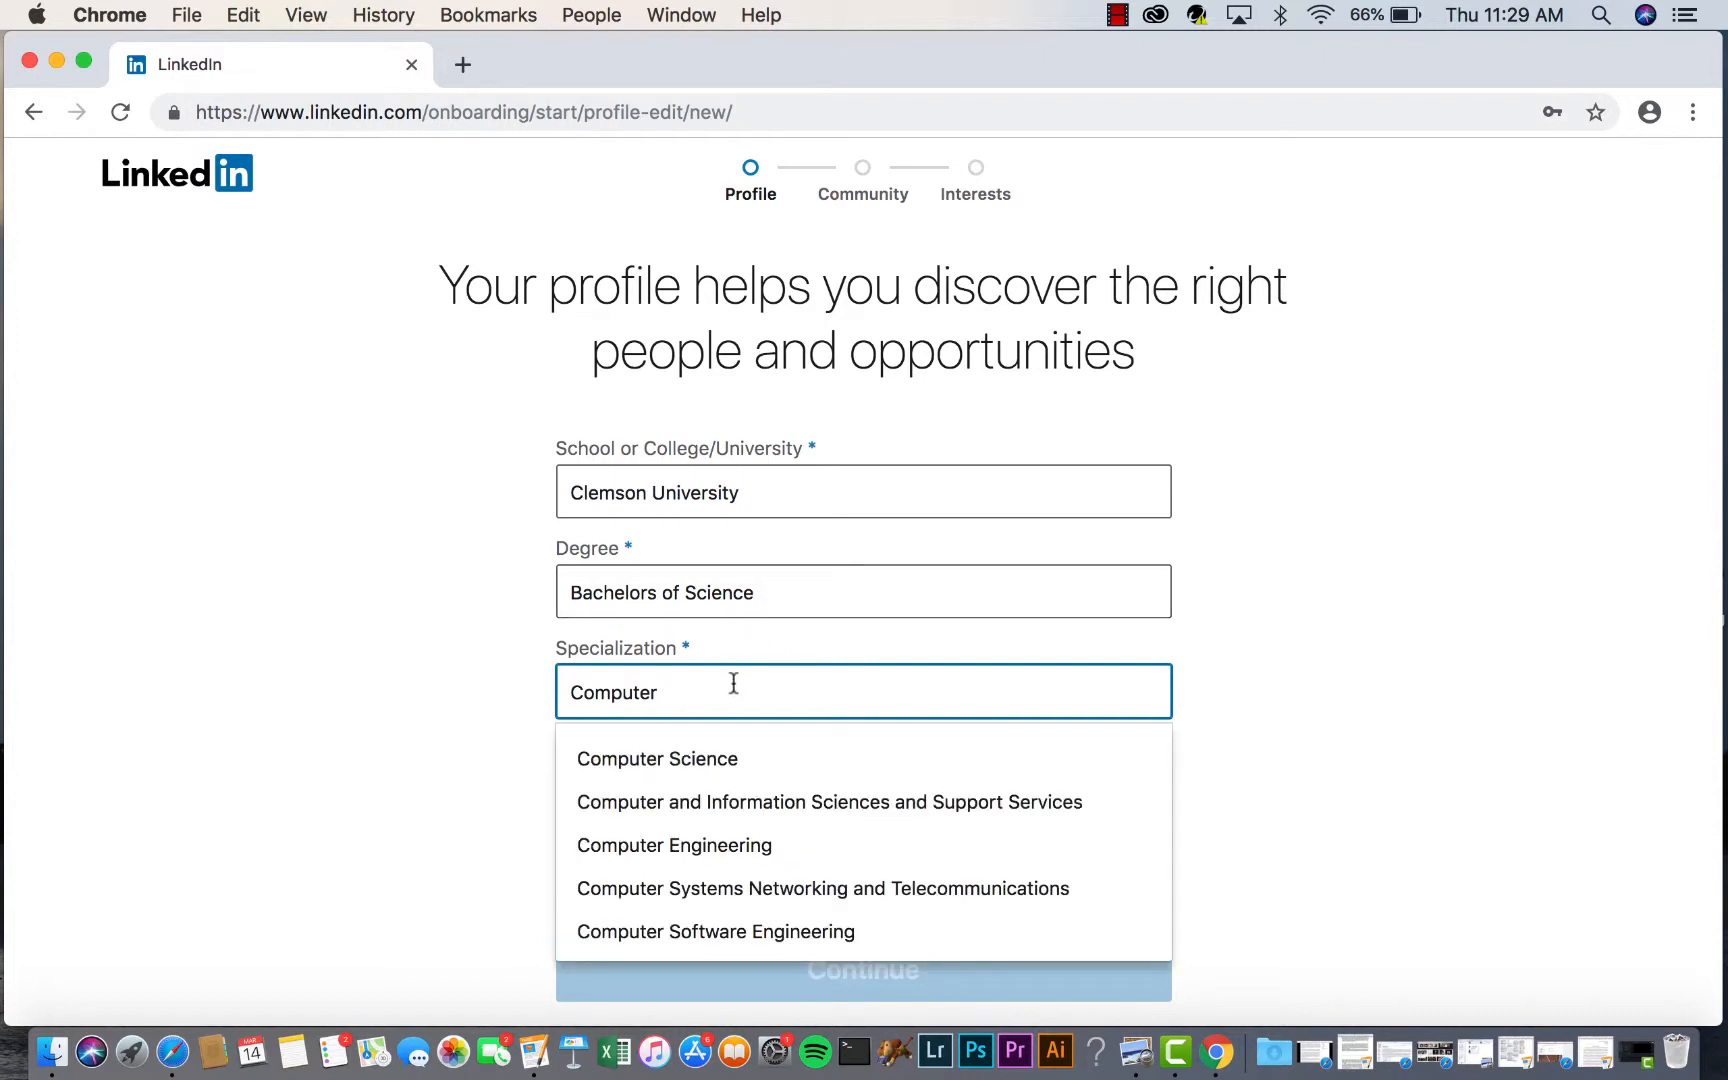
left_click(712, 774)
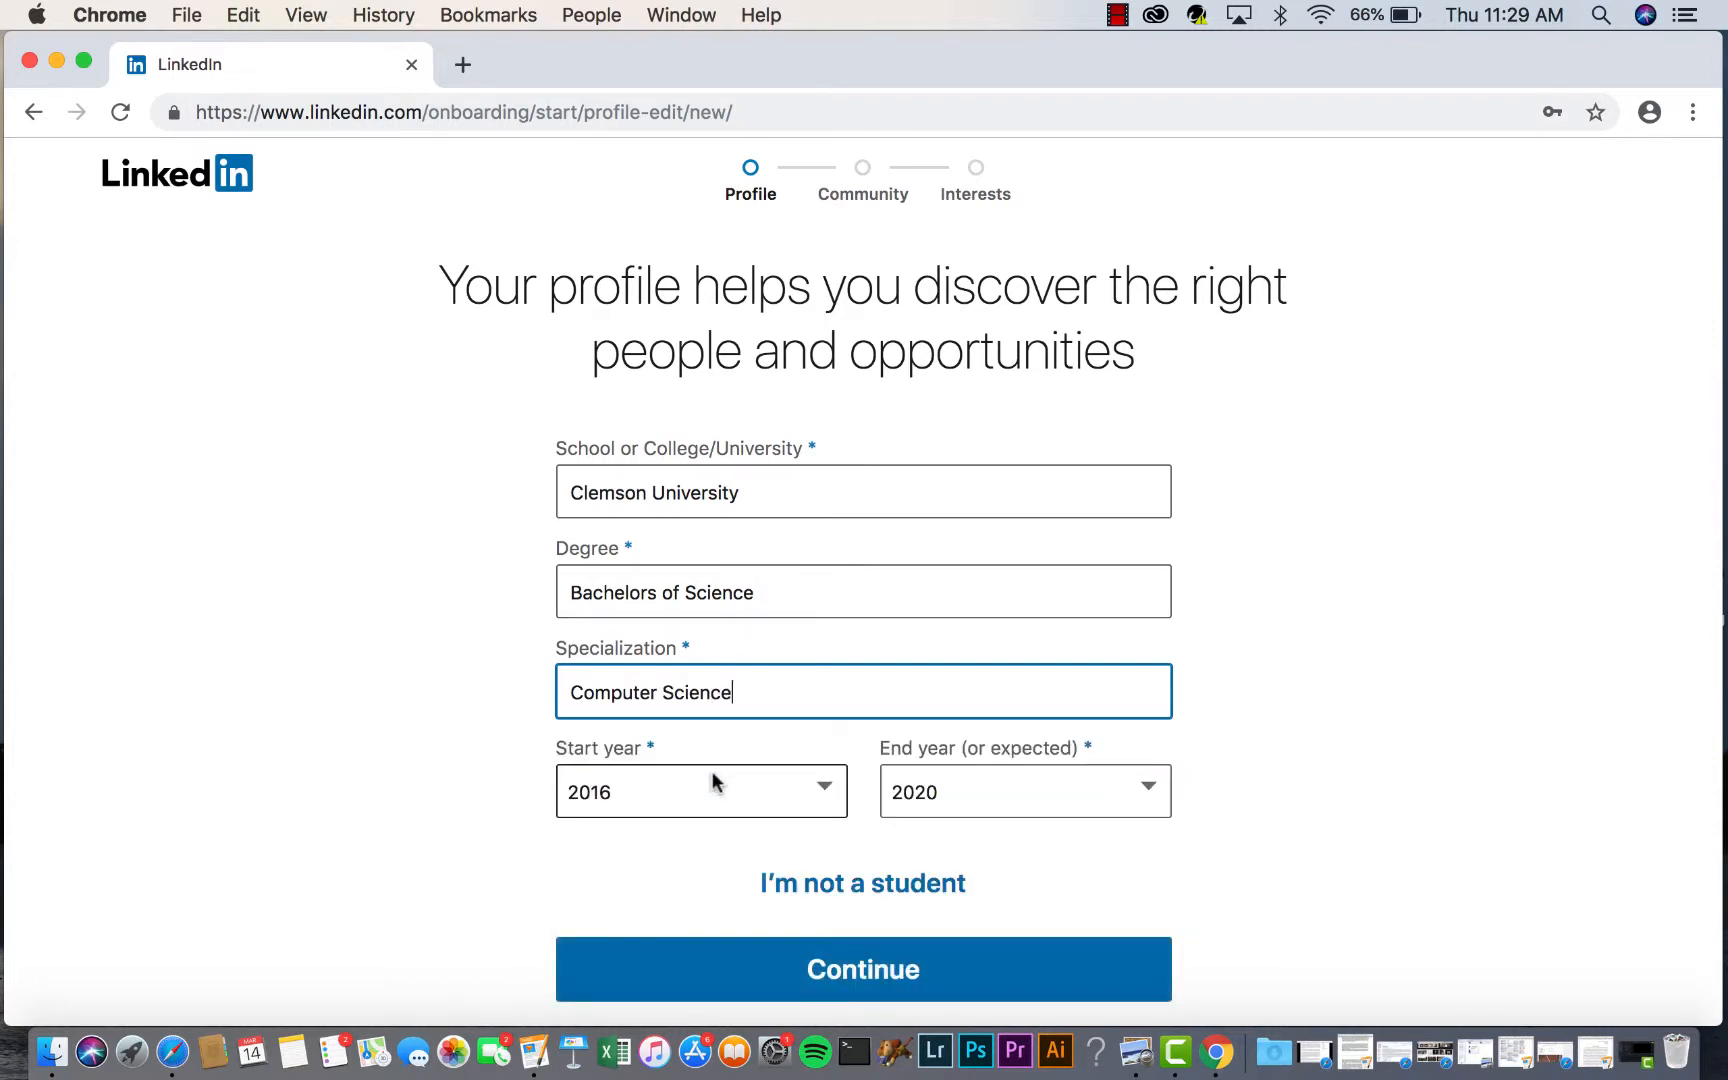
- Submit the education details and select the confirmation code in LinkedIn's Gmail message
left_click(816, 977)
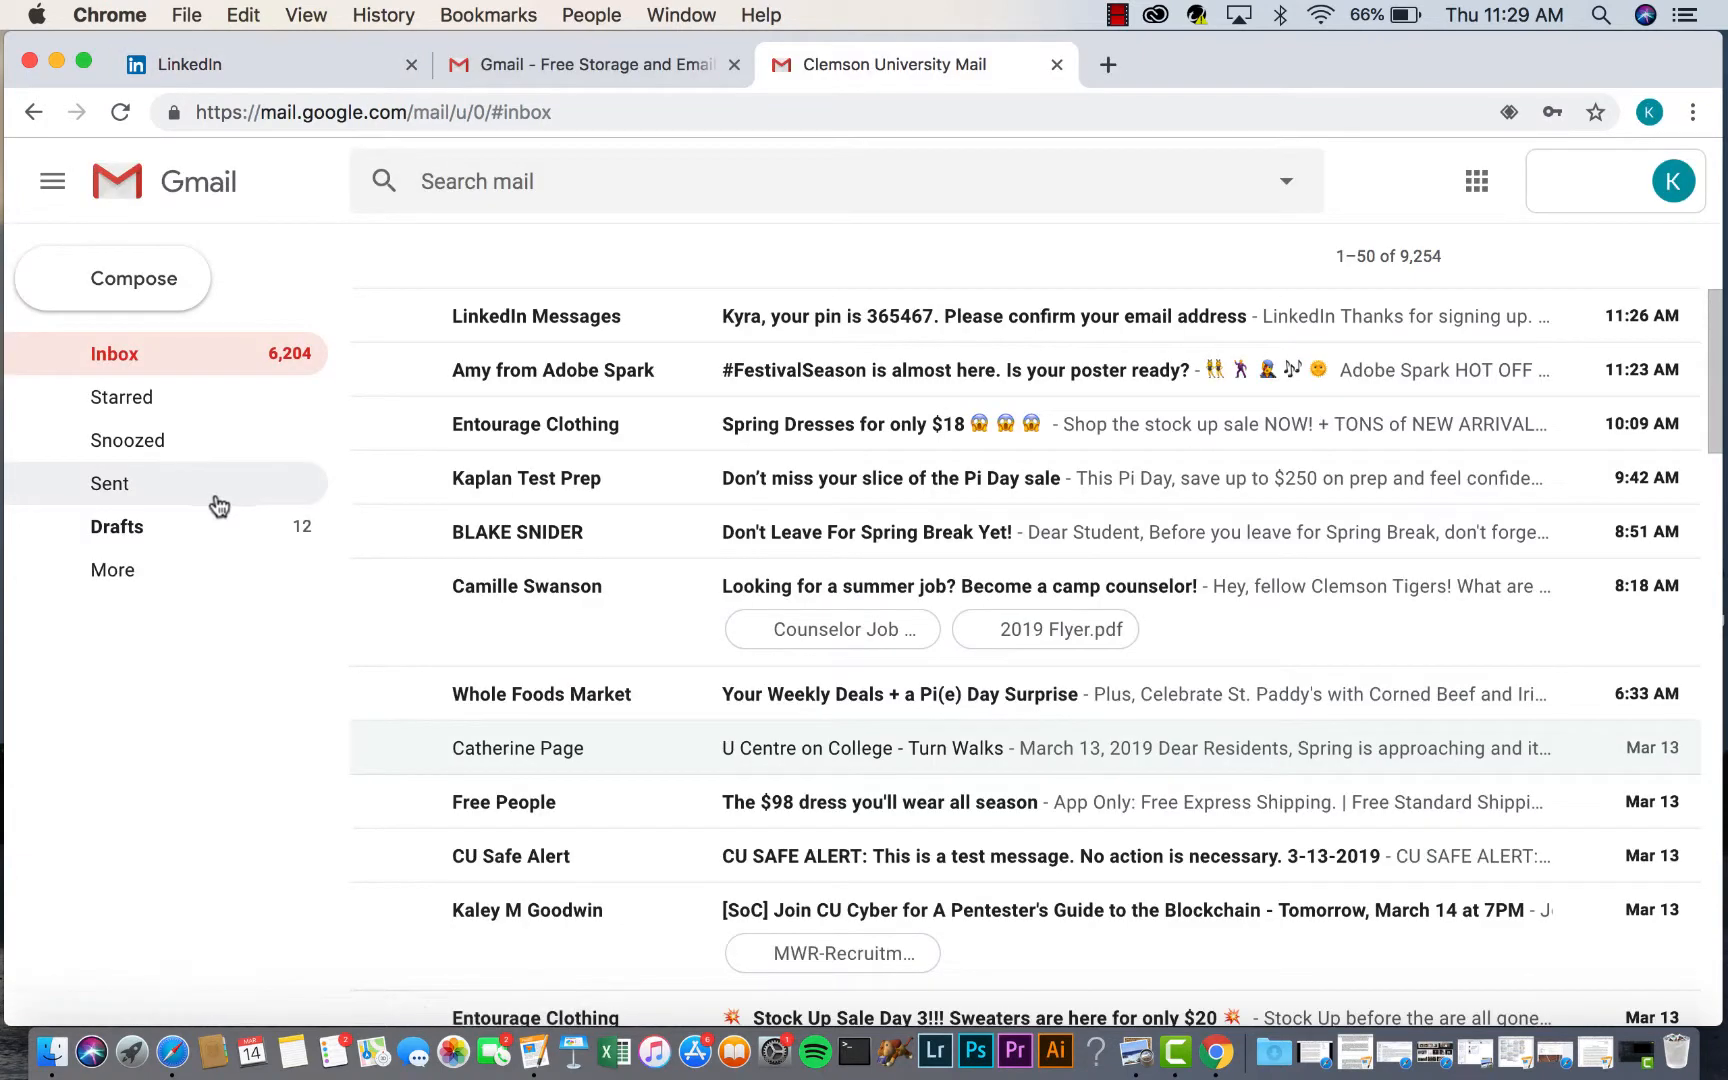
left_click(585, 318)
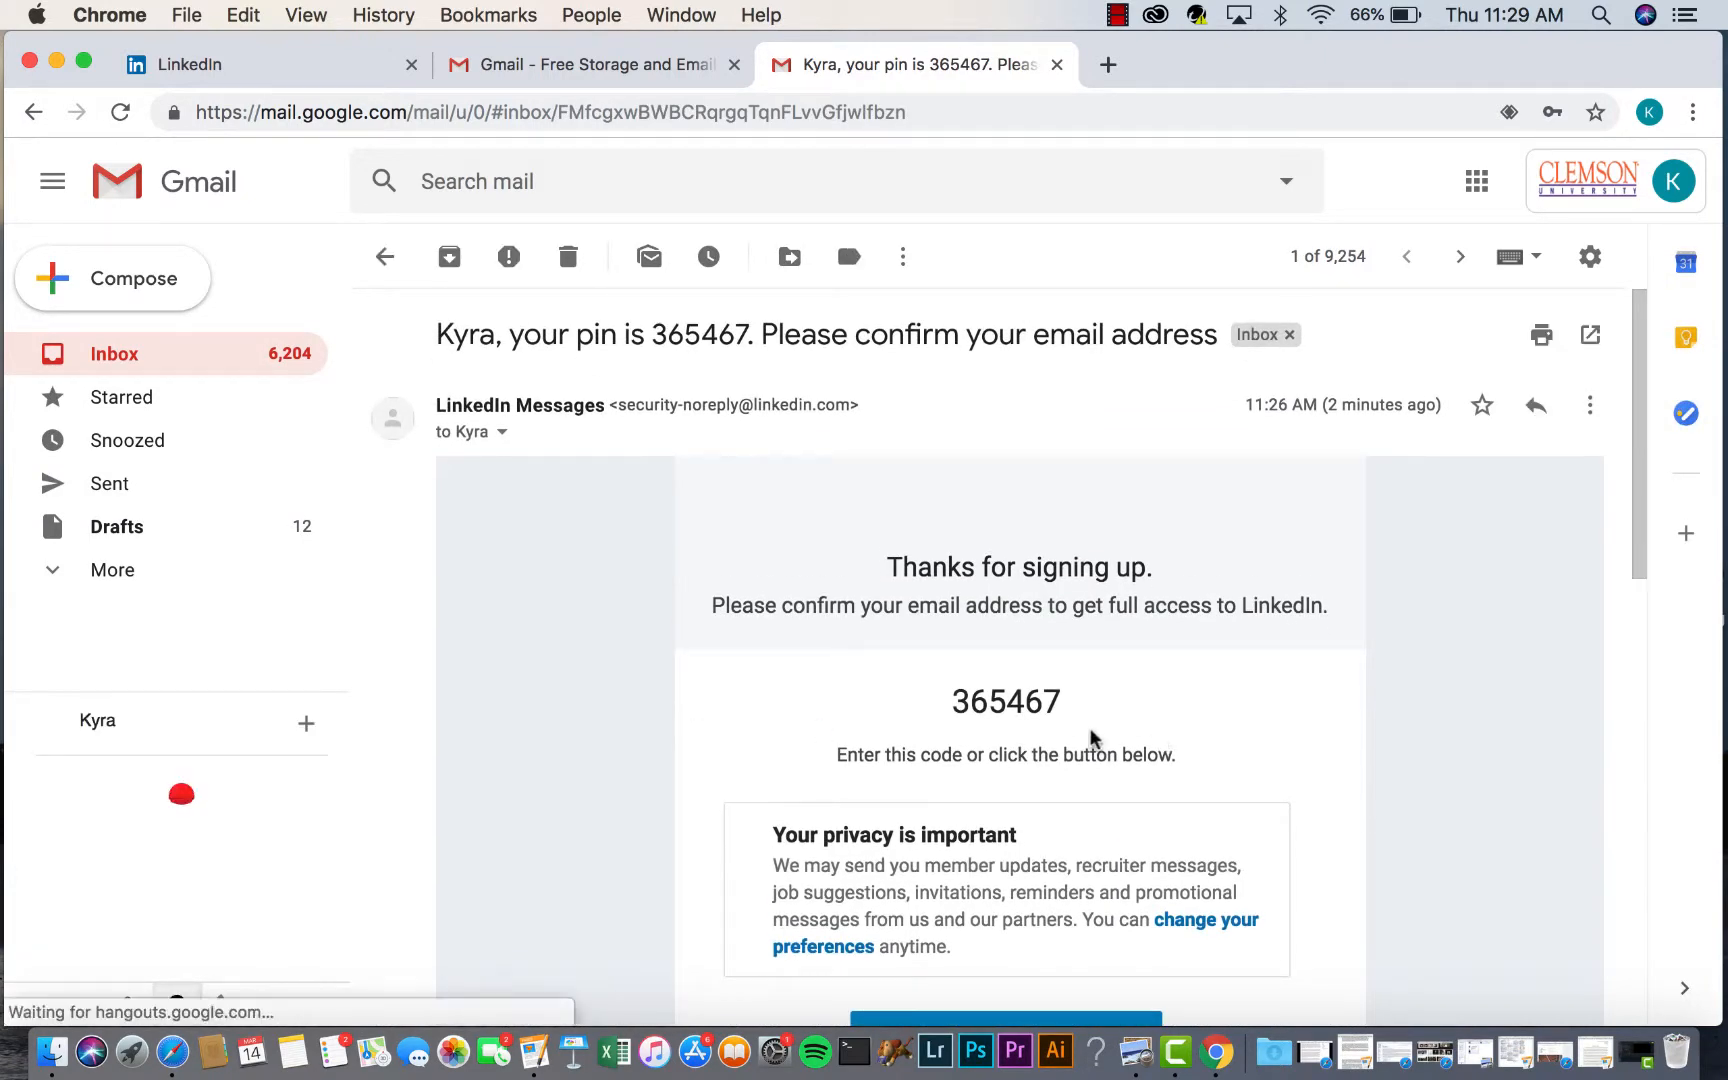
left_click_drag(1058, 698, 956, 686)
key("cmd+c")
- Paste the confirmation code into LinkedIn and agree and confirm the e-mail address
left_click(338, 76)
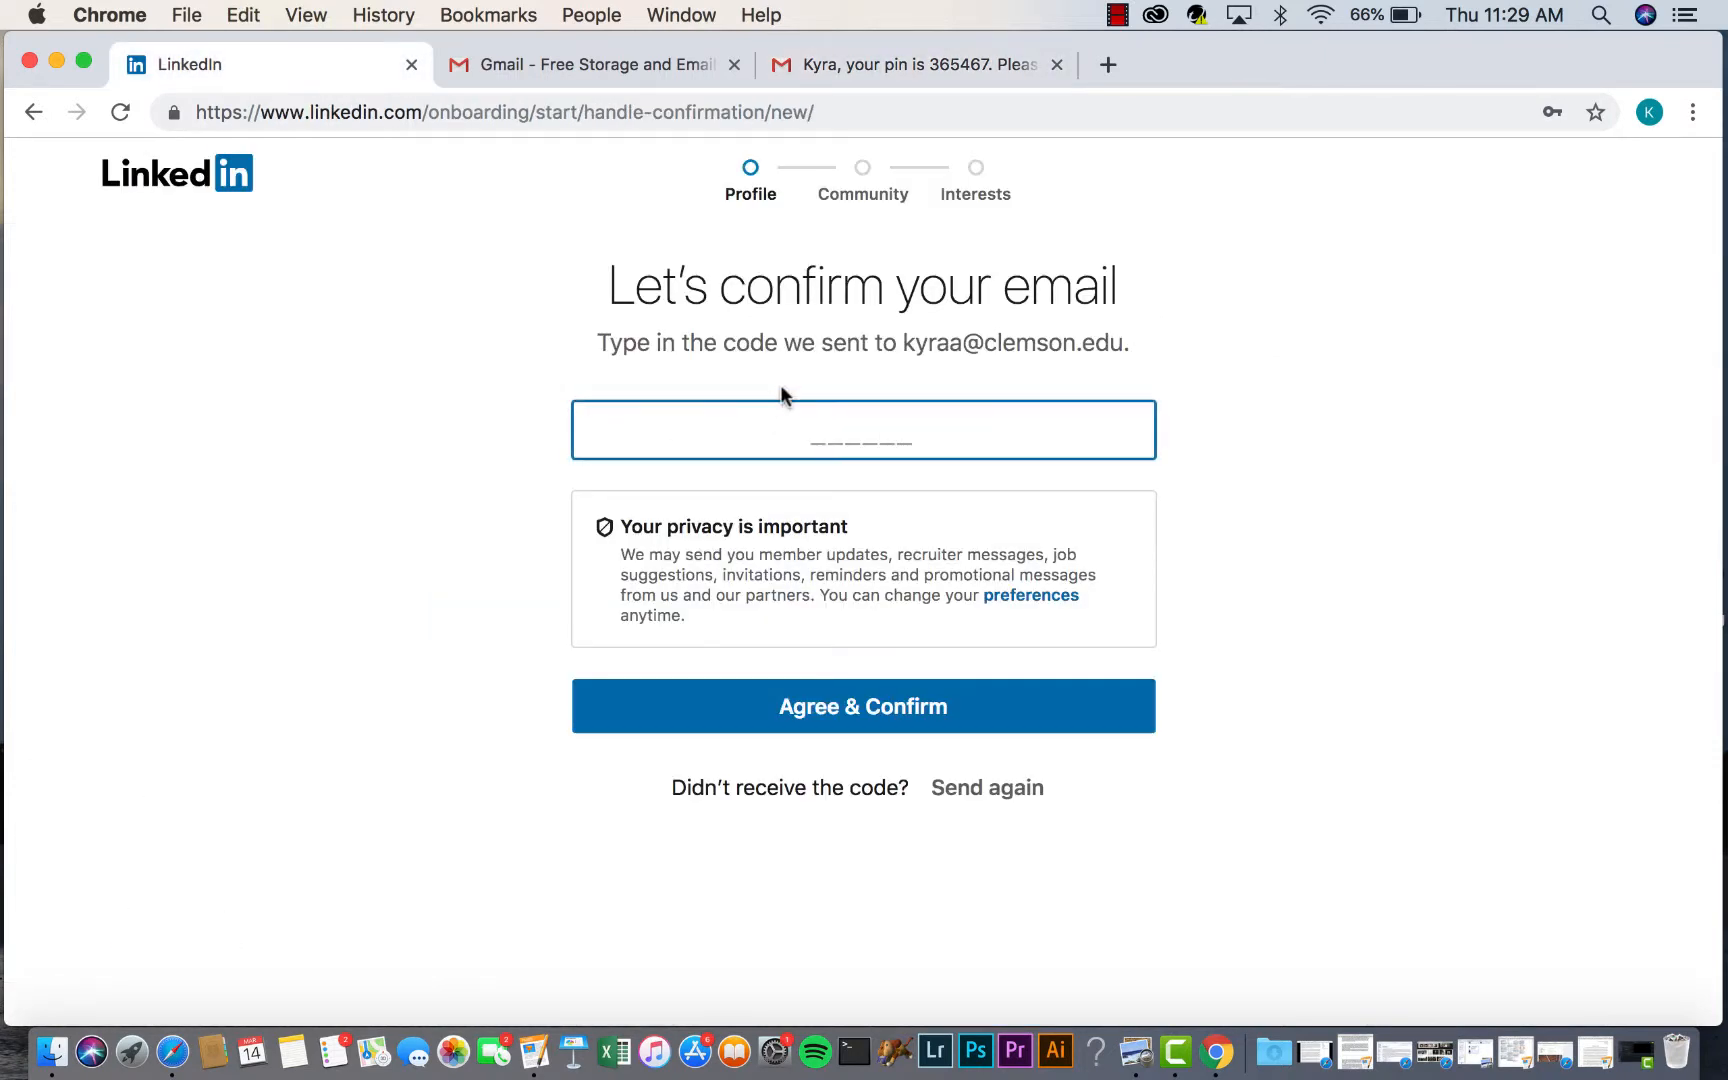
key("cmd+v")
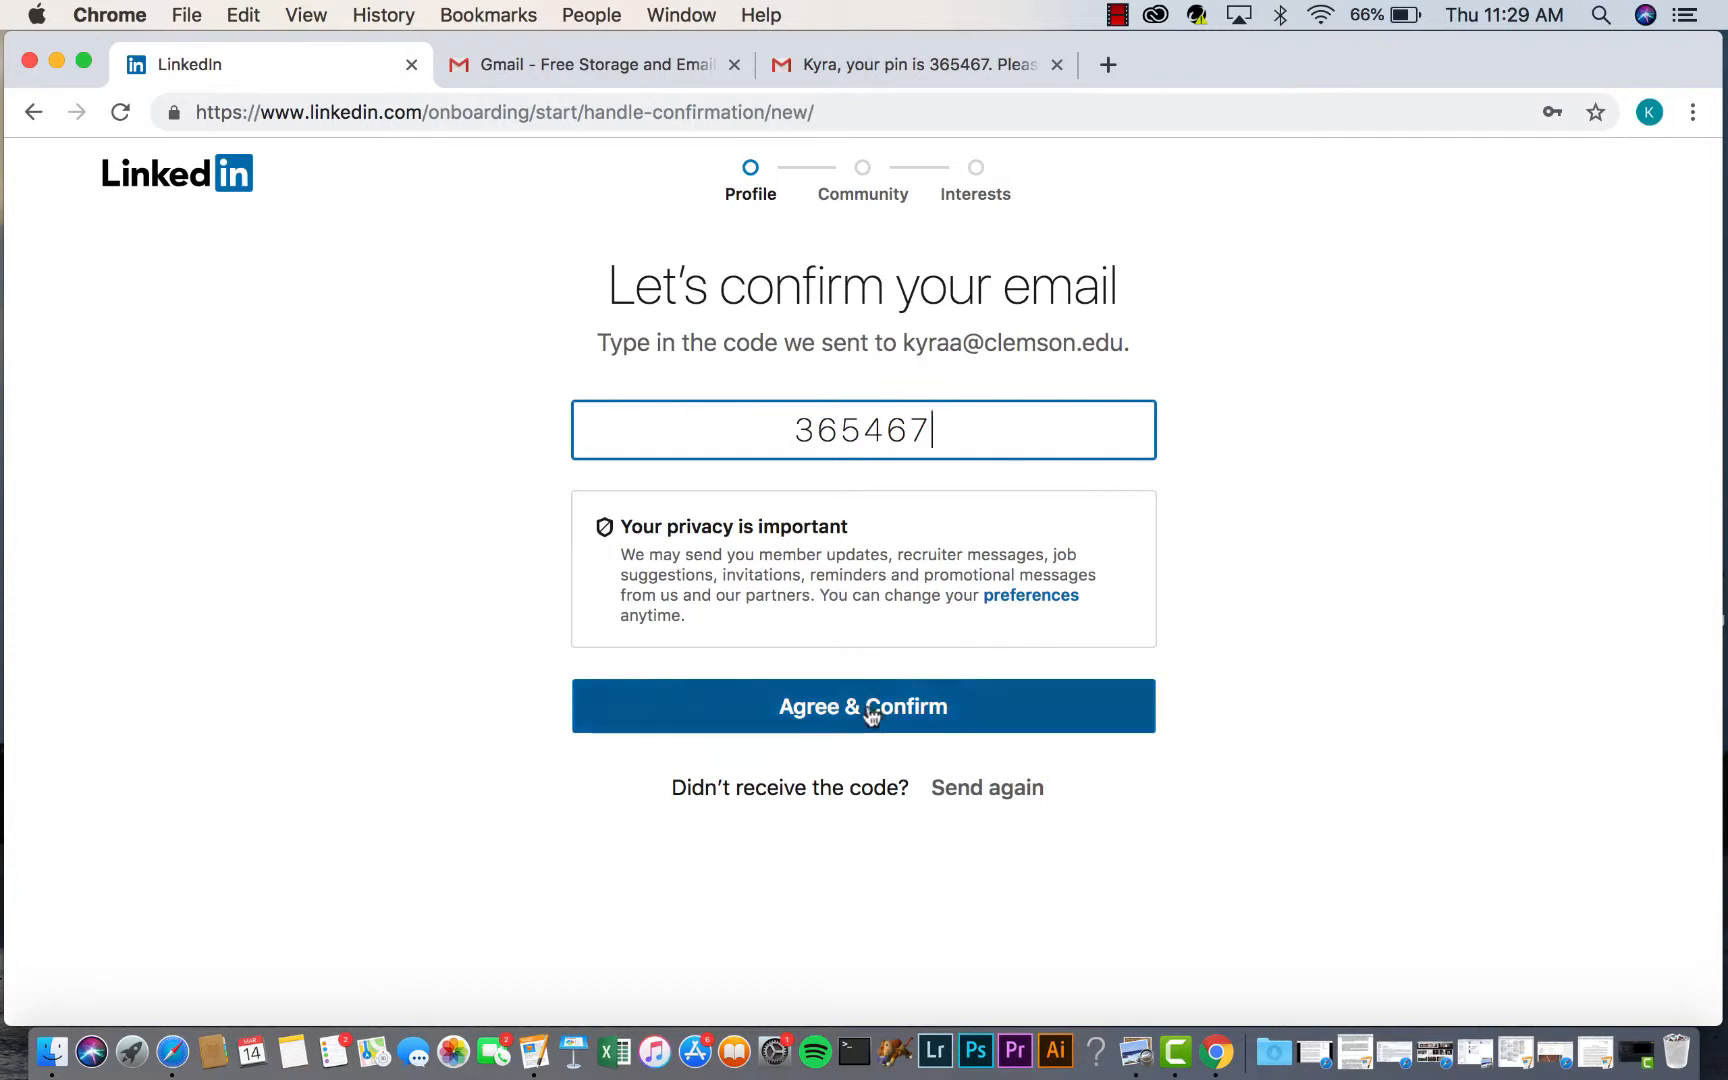
left_click(762, 719)
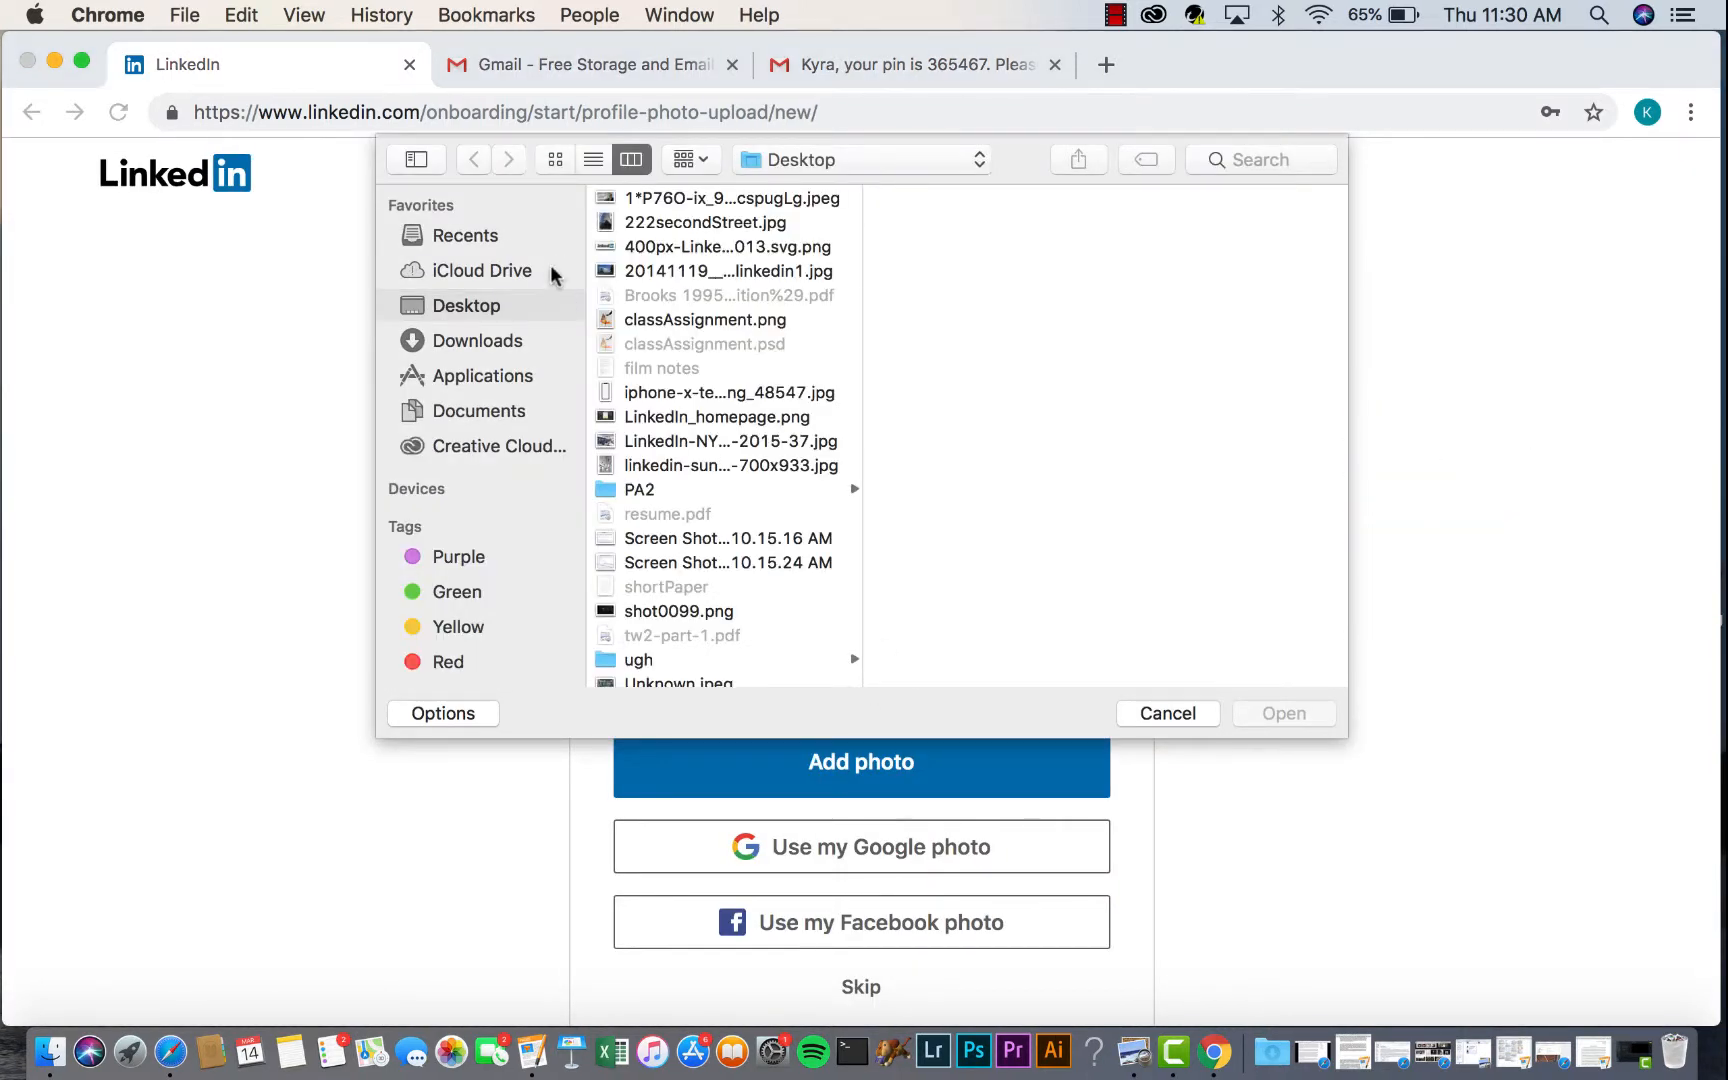
- Upload IMG_6240.JPG from Downloads as the profile photo, zoomed to 1.4 and centred
left_click(508, 340)
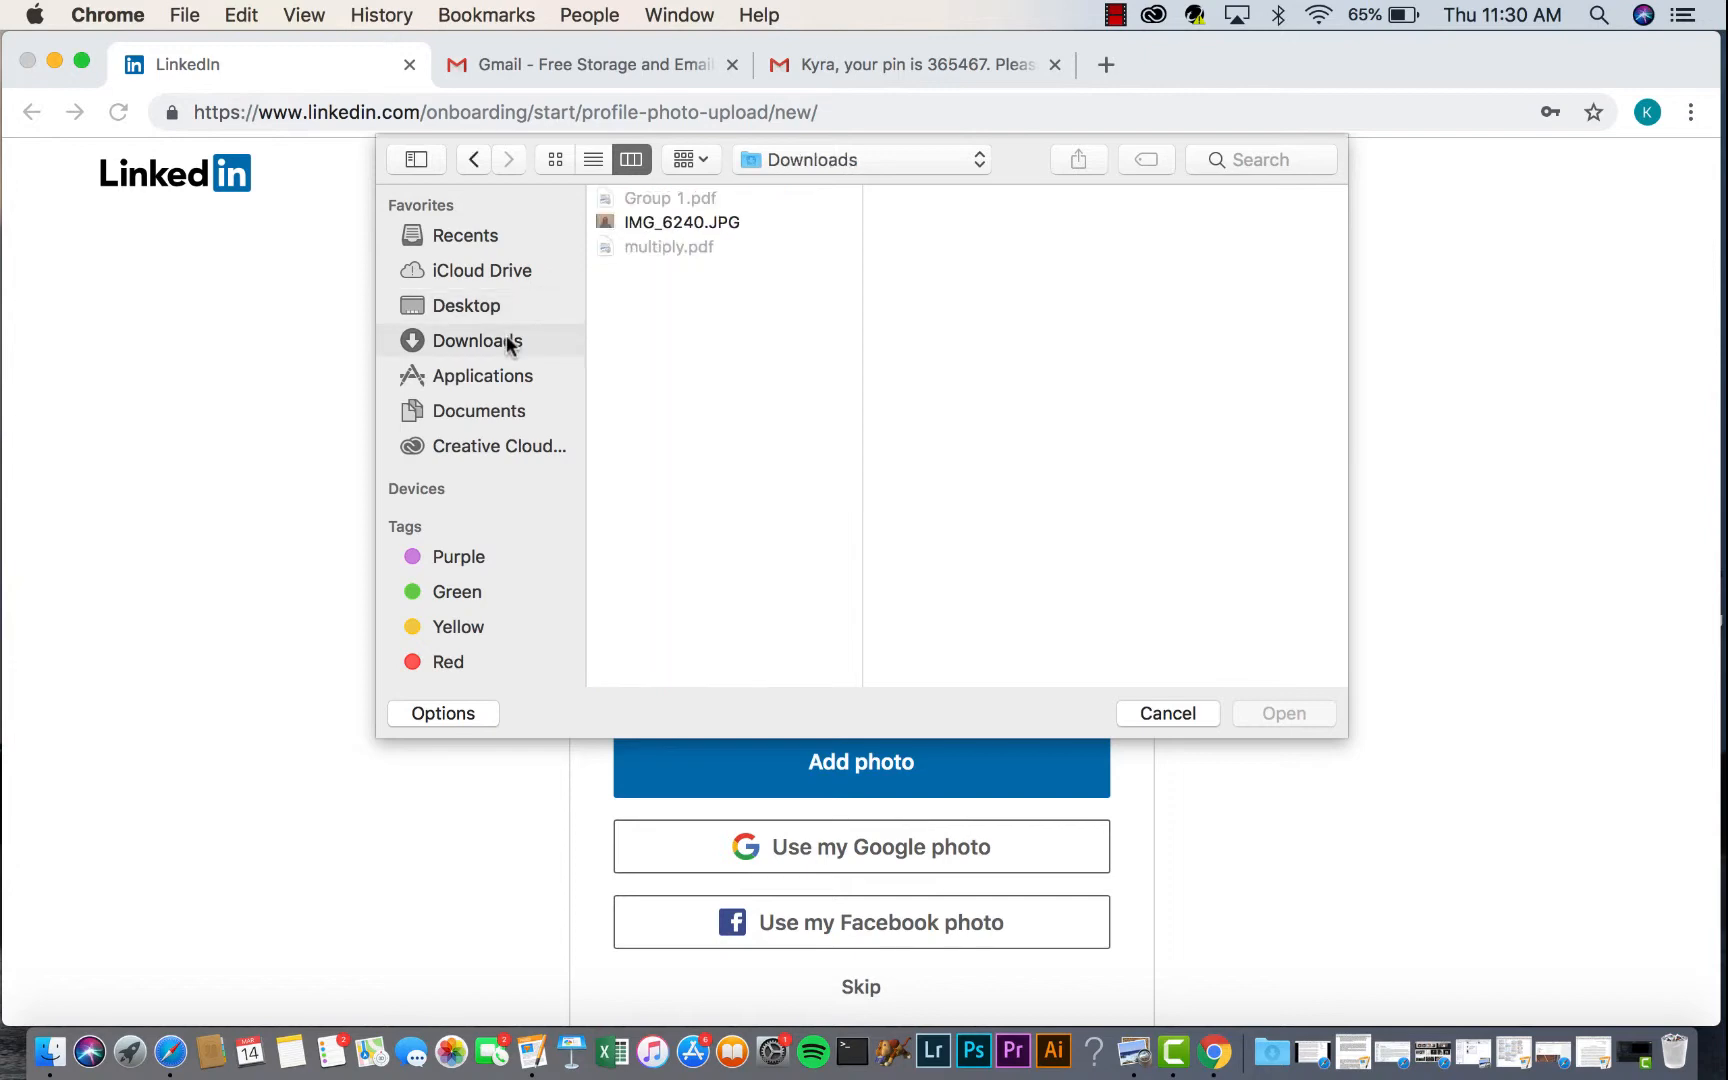
left_click(687, 222)
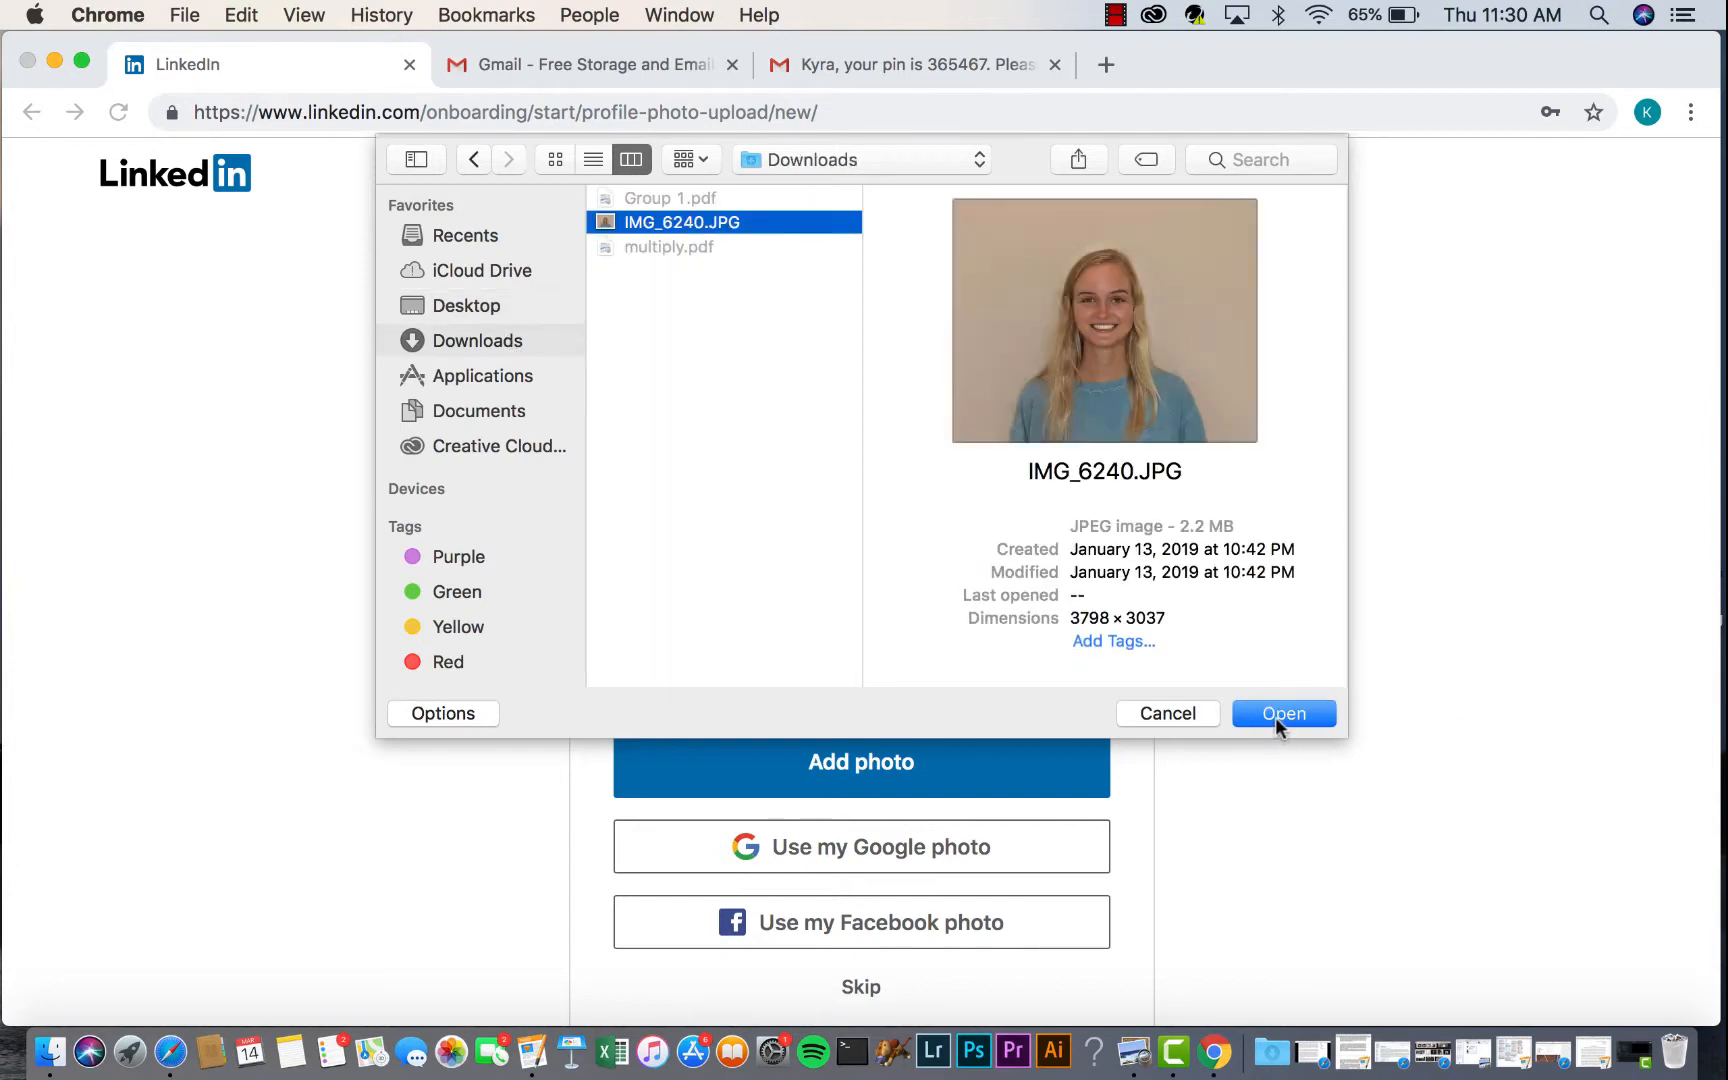
left_click(1276, 720)
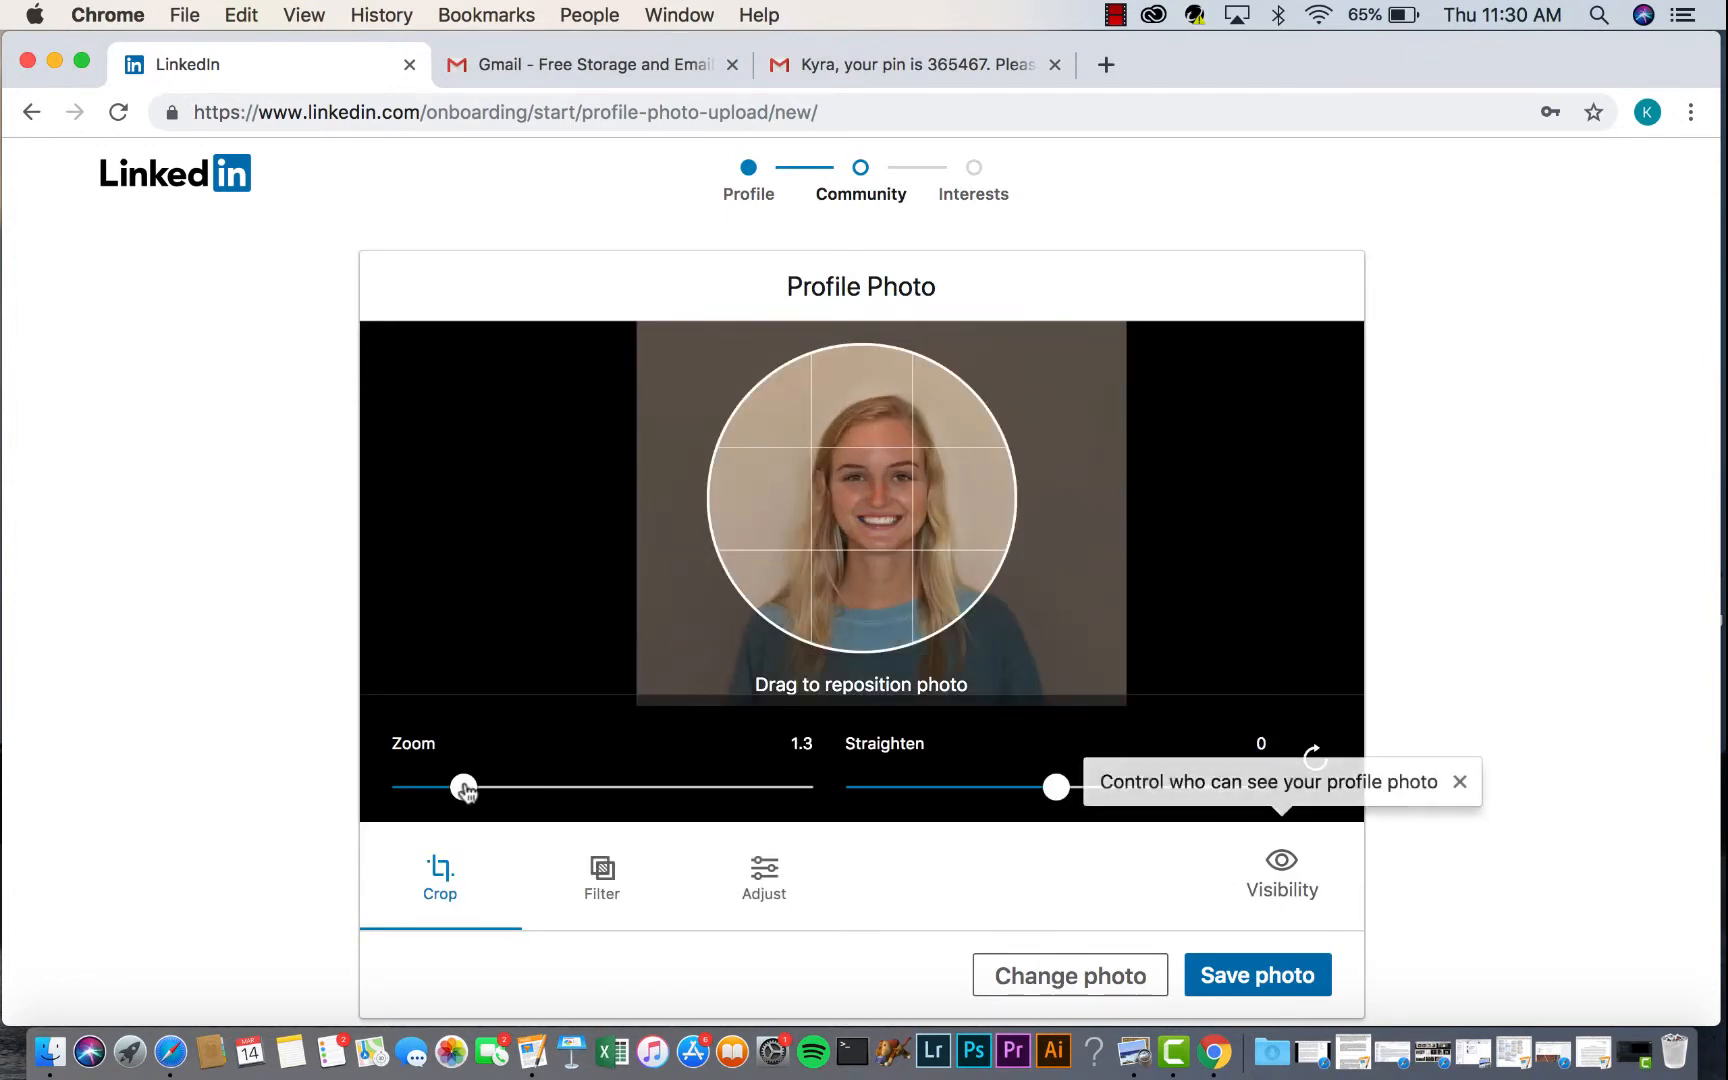
left_click_drag(472, 792, 484, 788)
left_click_drag(945, 455, 859, 475)
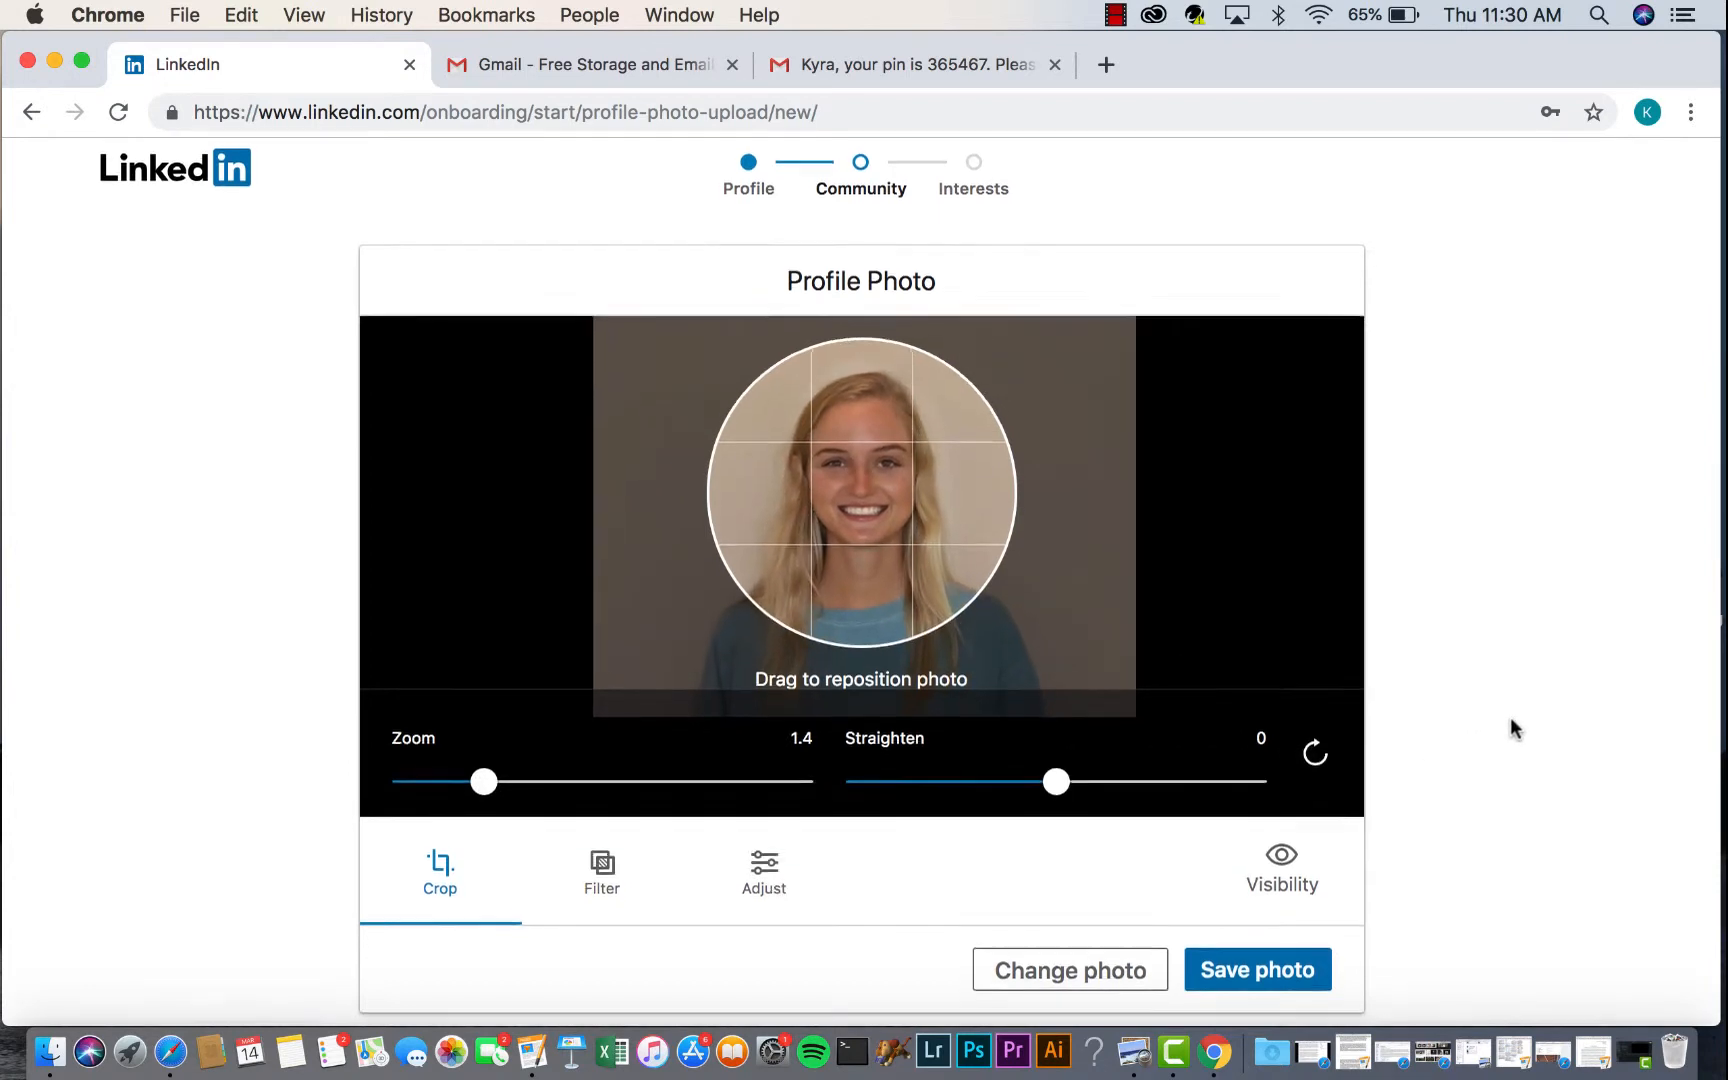
left_click(1233, 986)
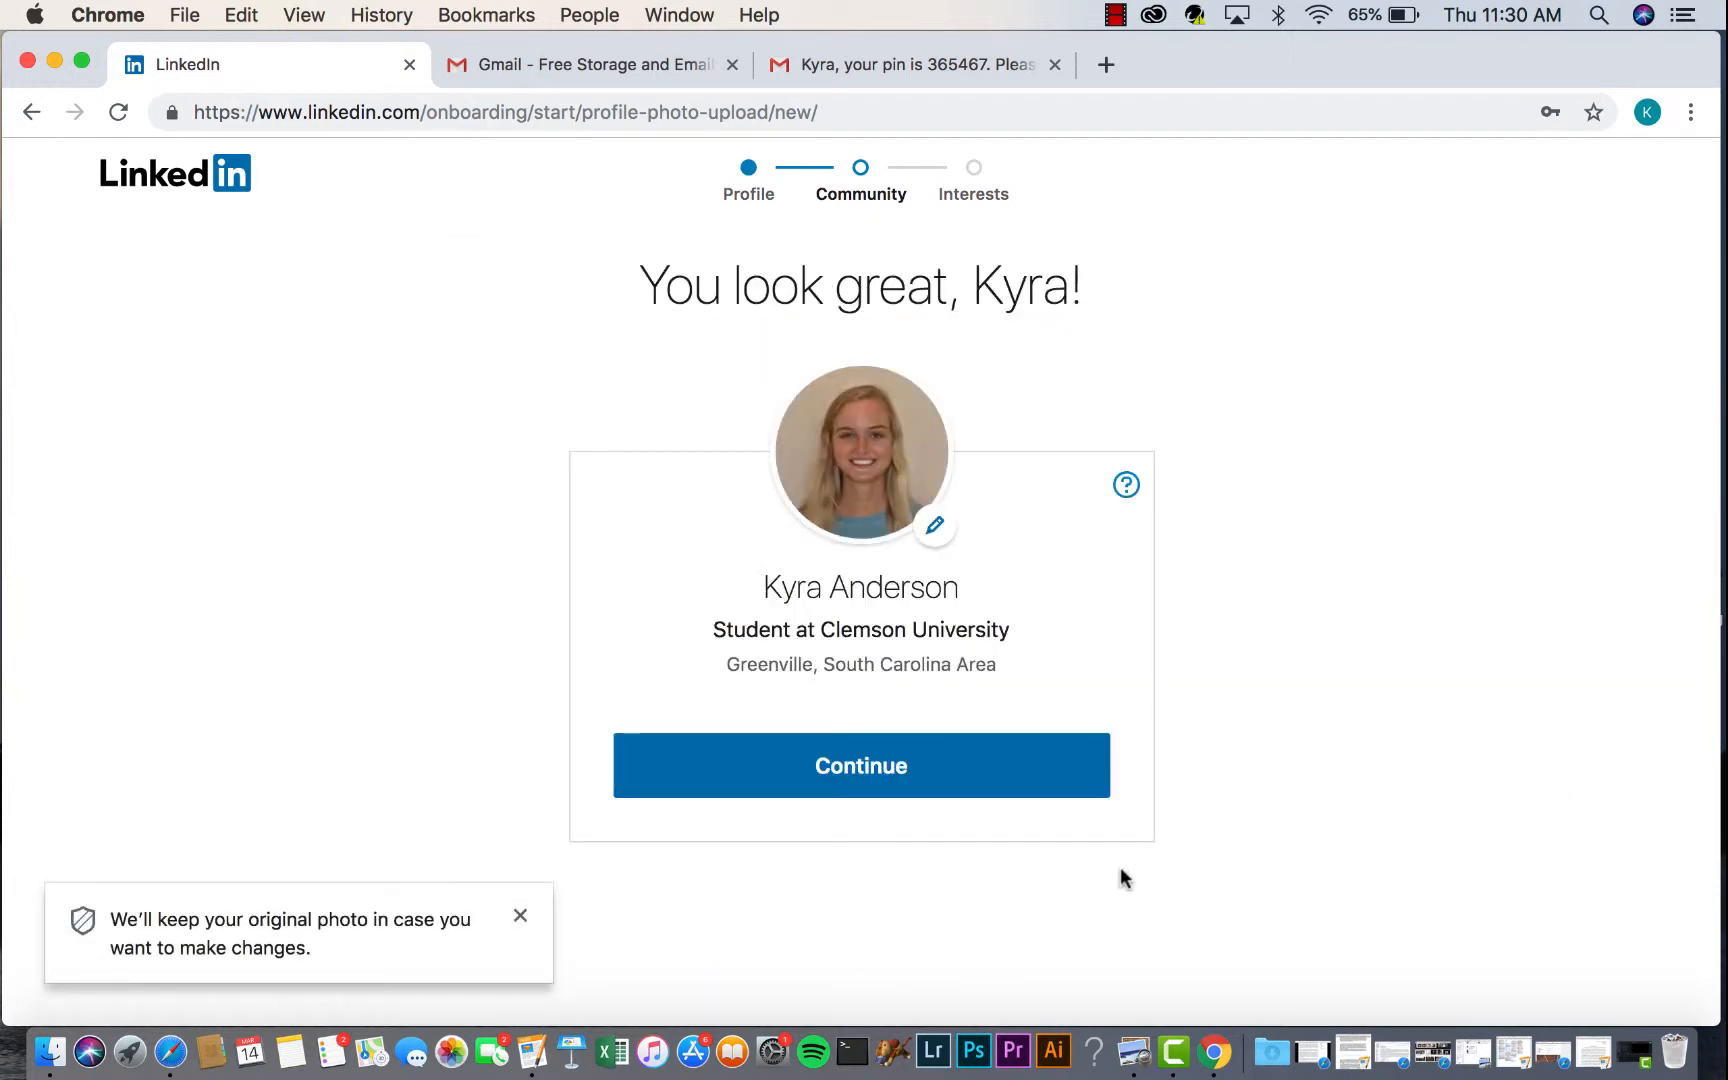
- Have the LinkedIn app link texted to the member's phone number
left_click(886, 770)
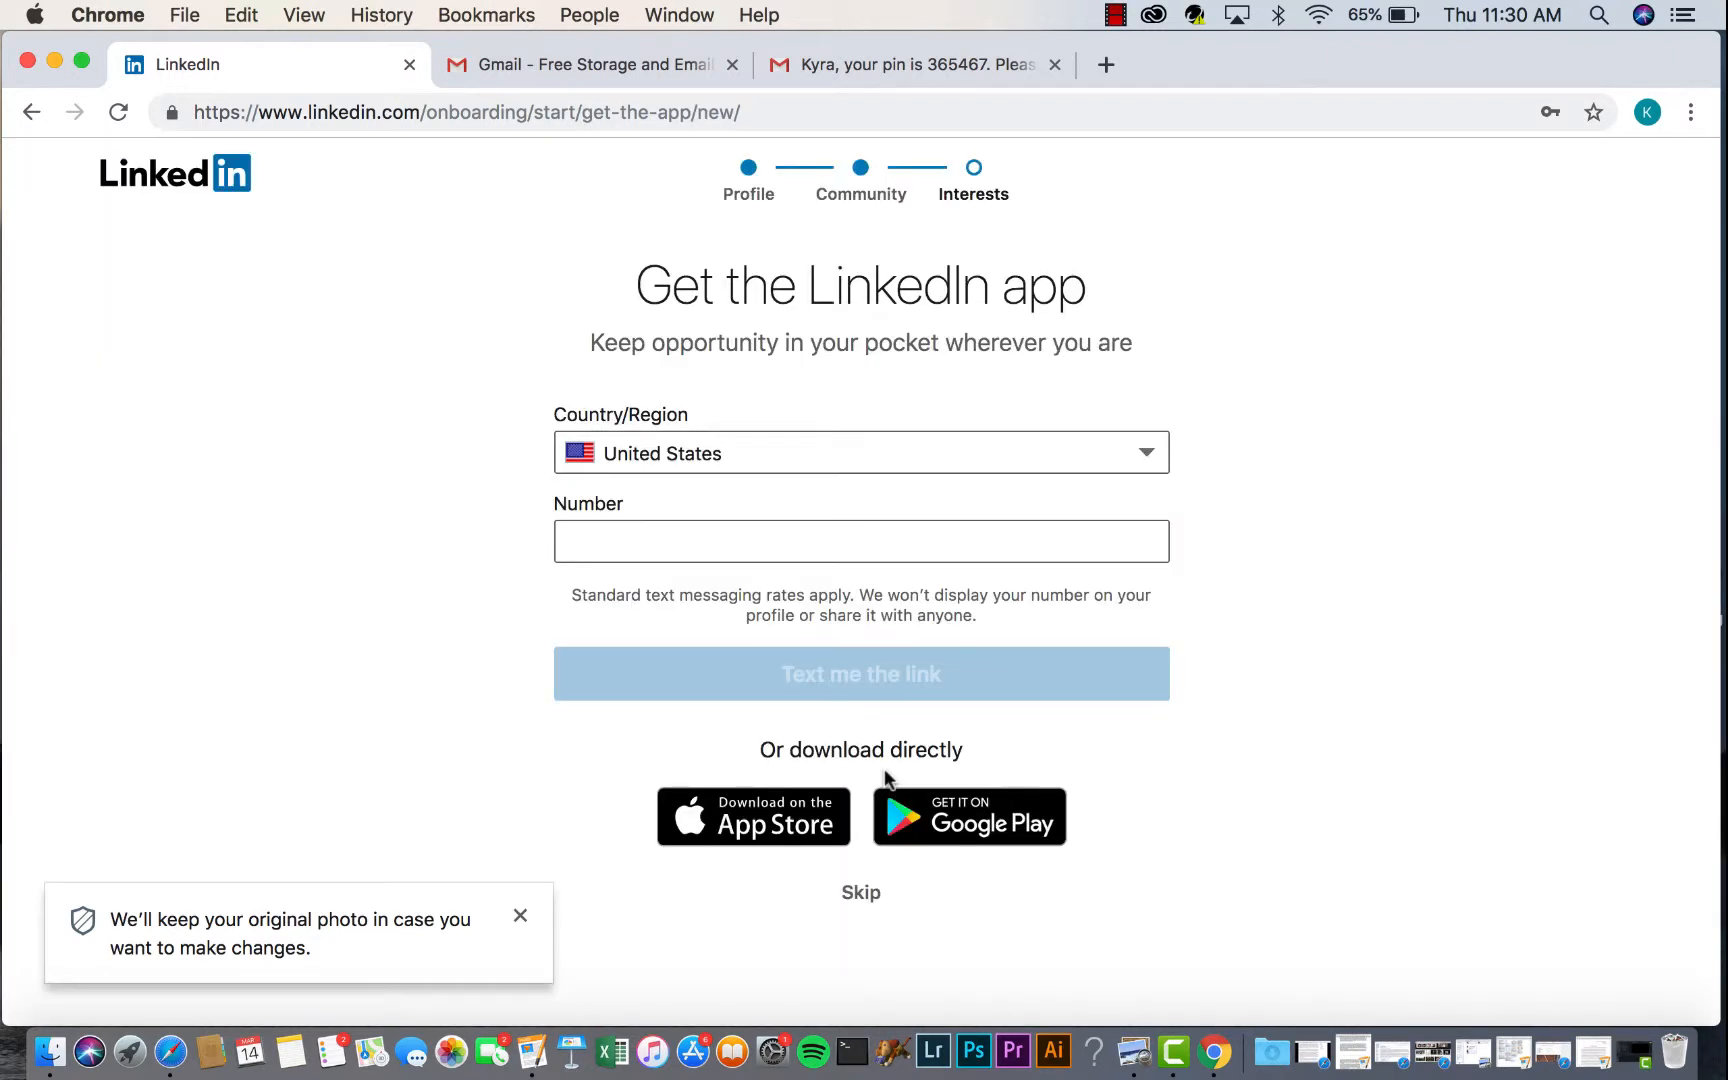
left_click(647, 538)
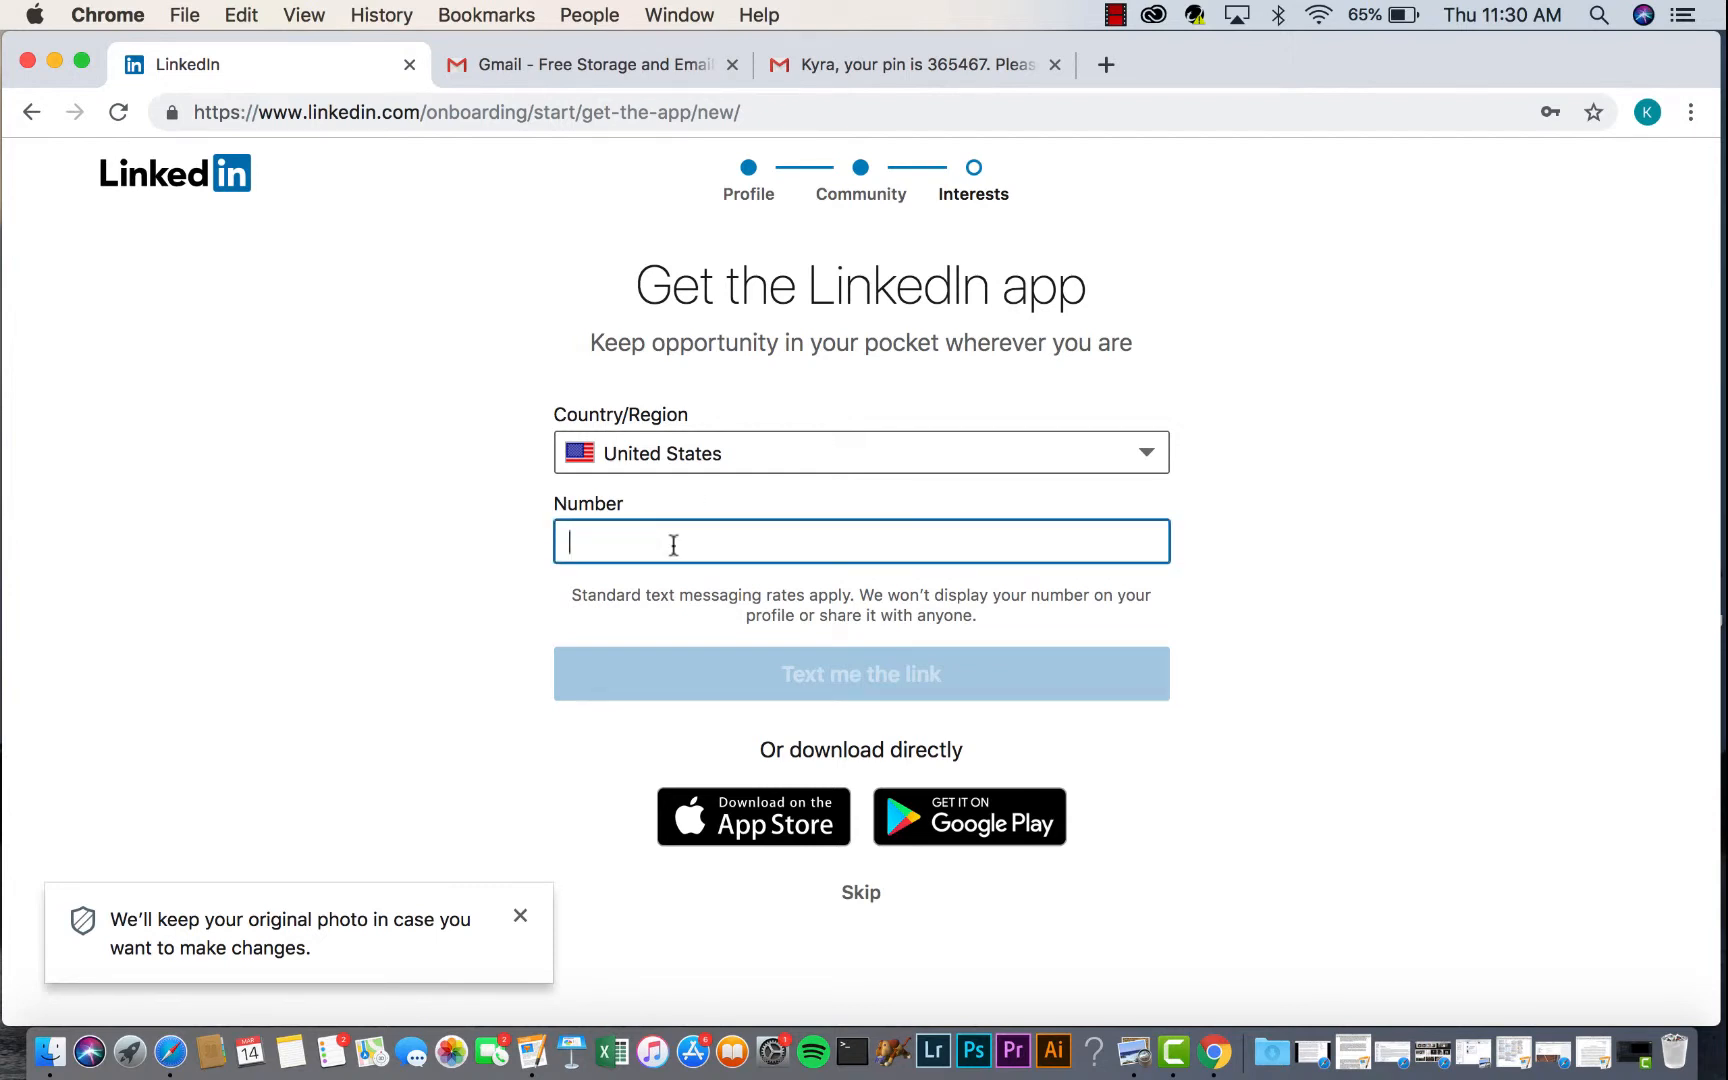
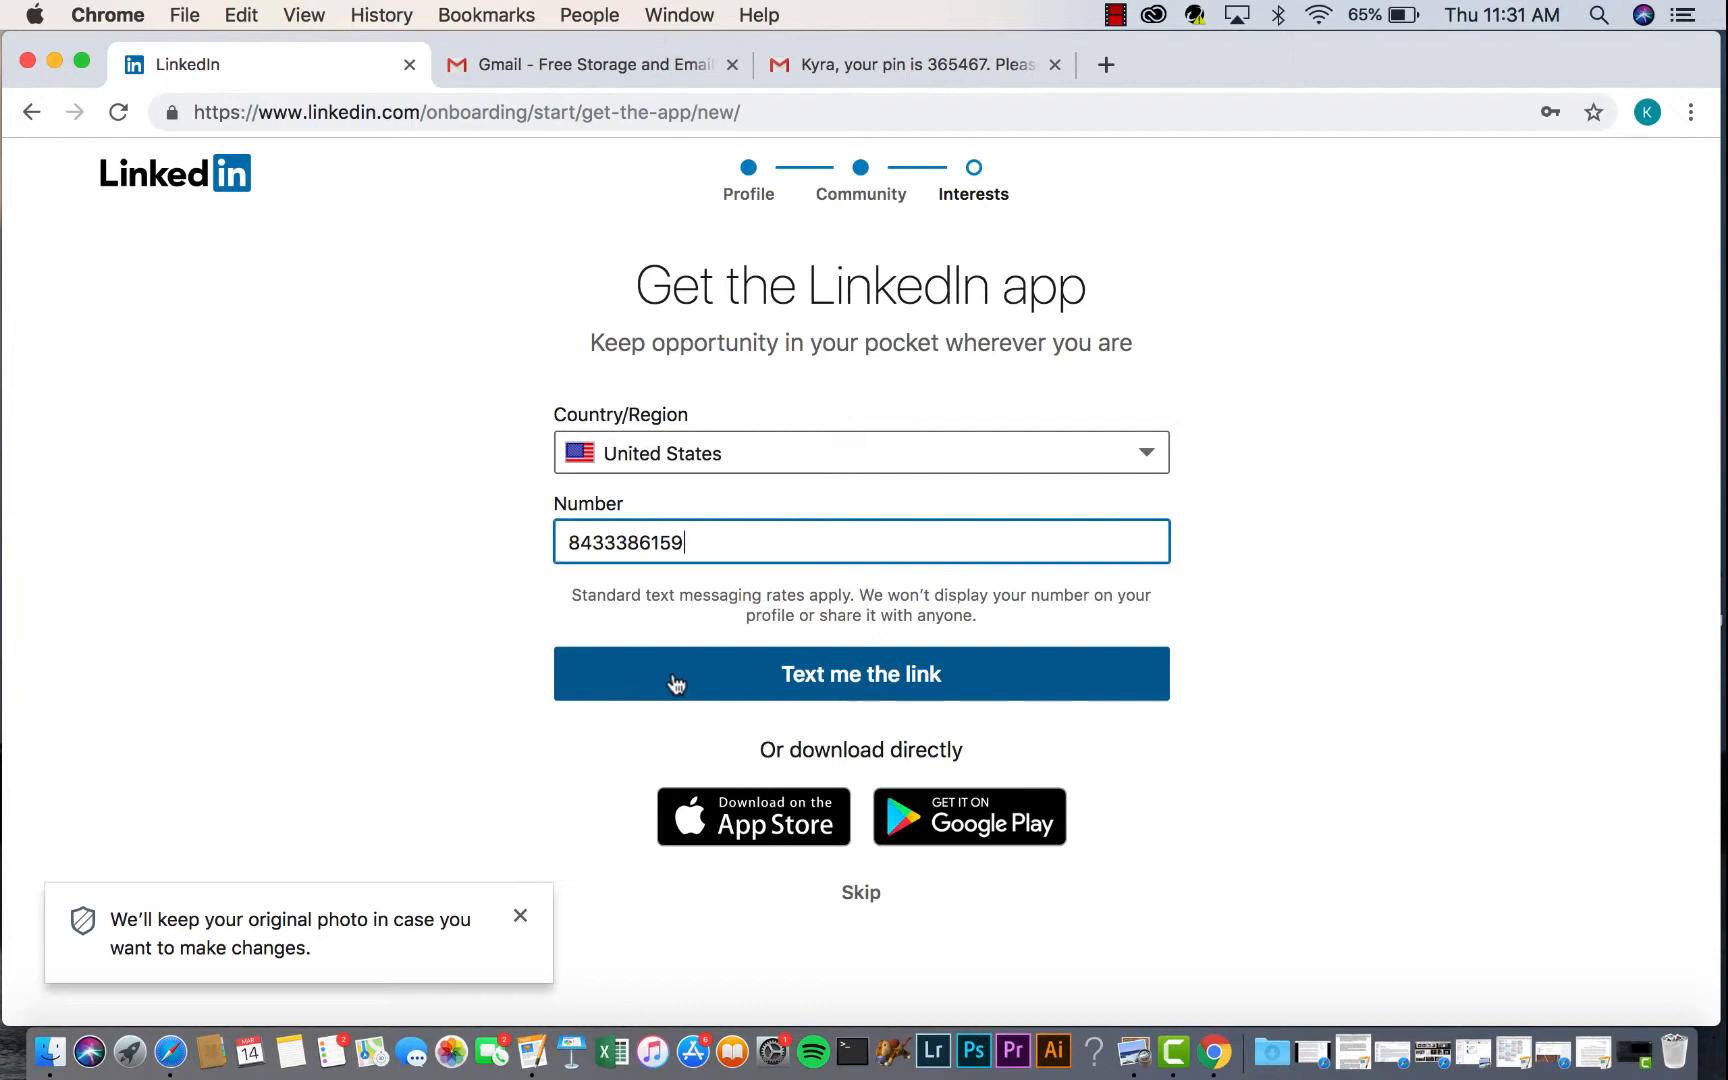
left_click(763, 690)
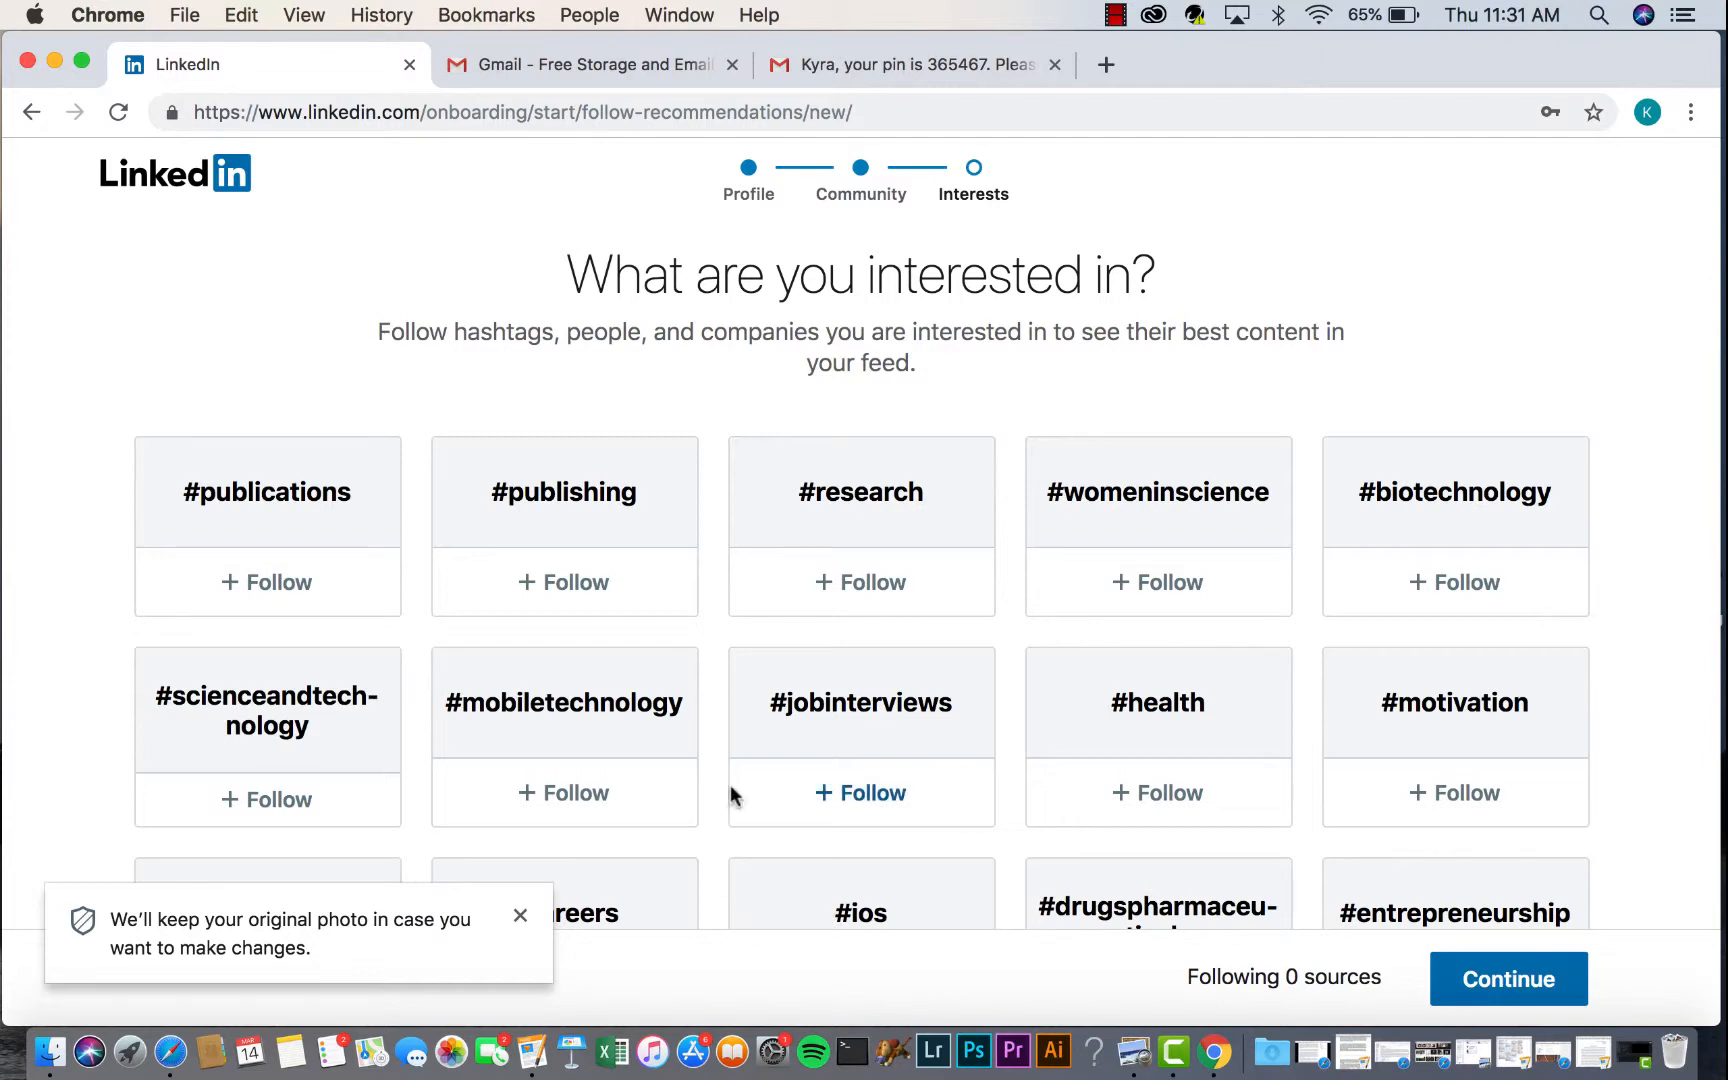
- Follow #womeninscience, #careers and #scienceandtechnology, then finish onboarding
scroll(724, 772, "down", 2)
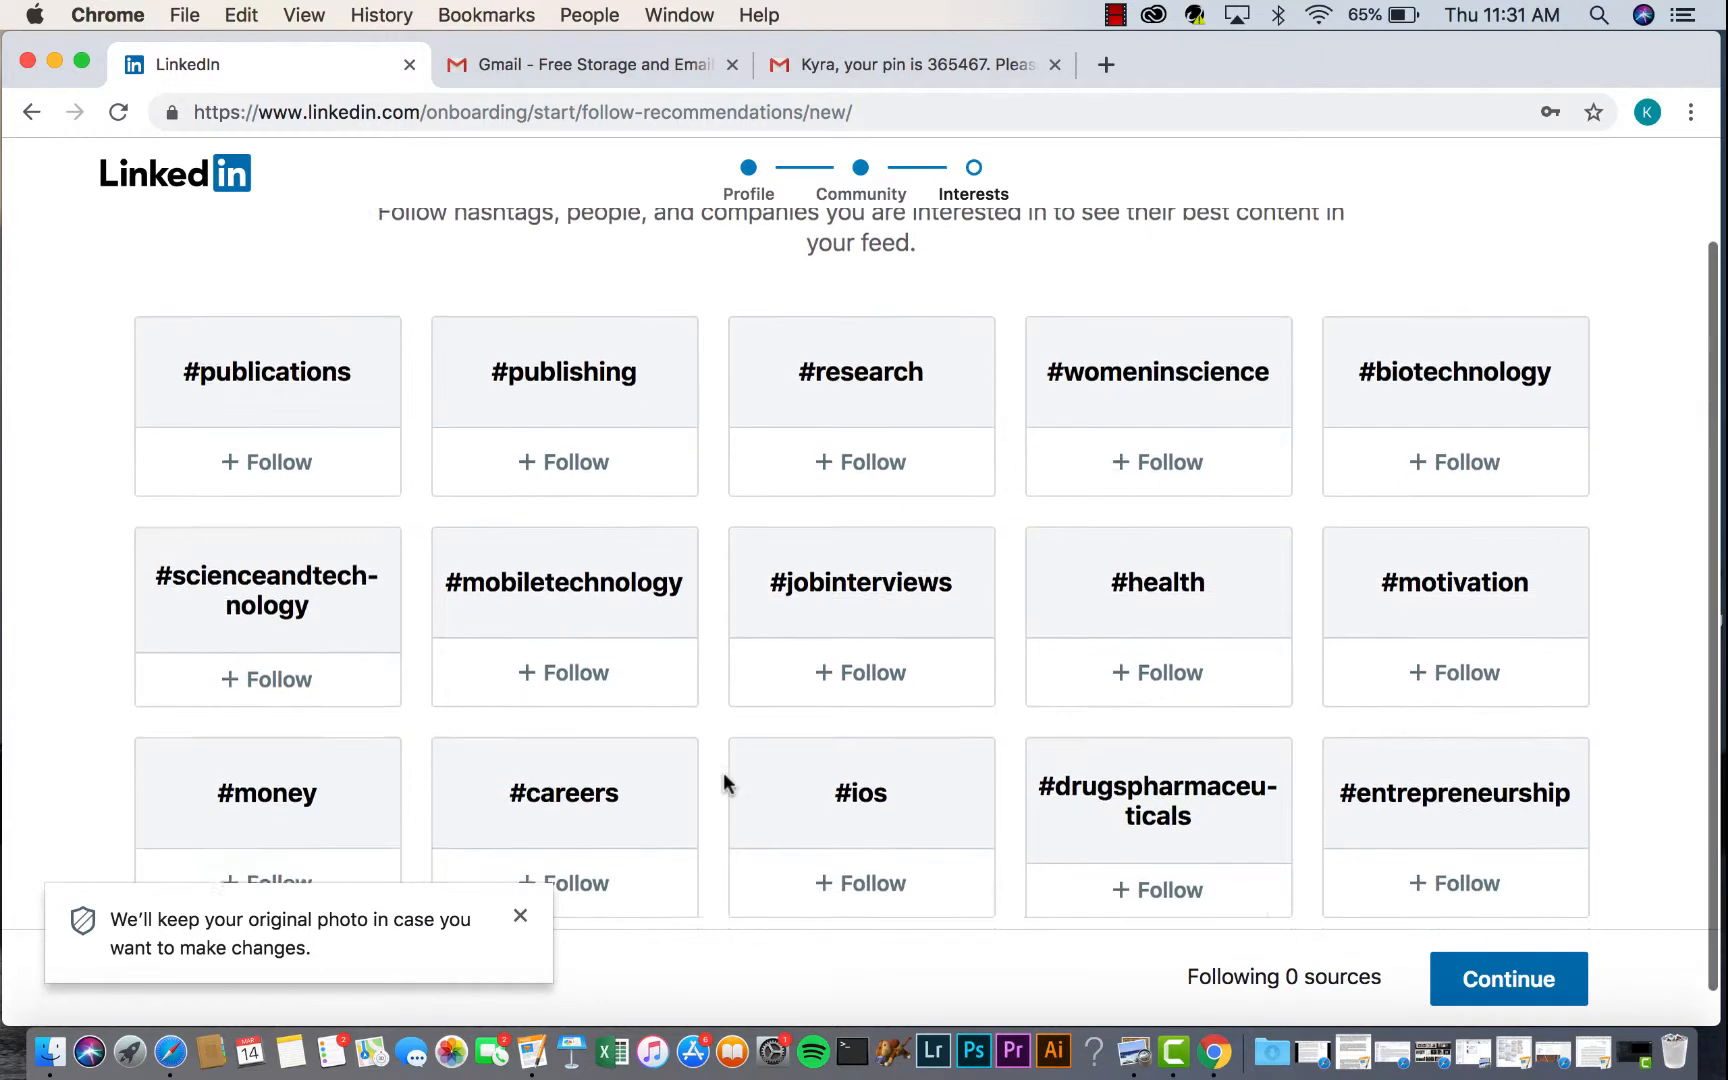
scroll(716, 775, "up", 1)
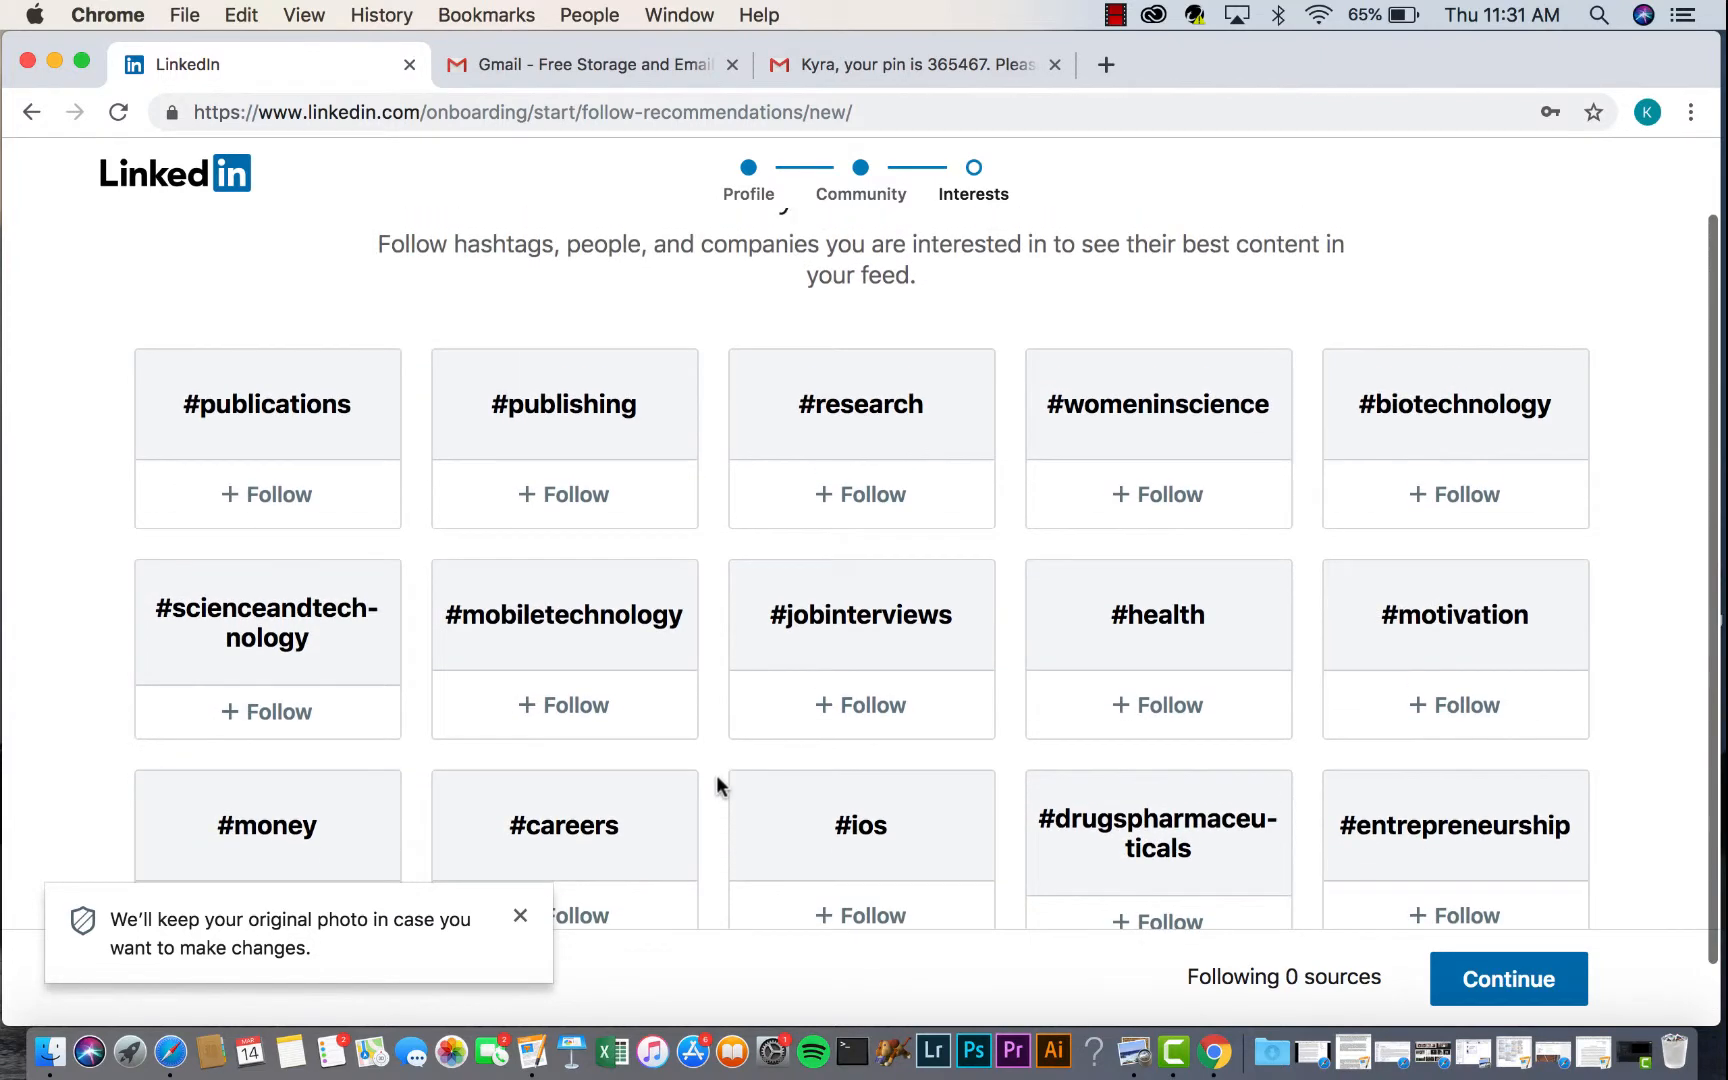
scroll(716, 776, "up", 2)
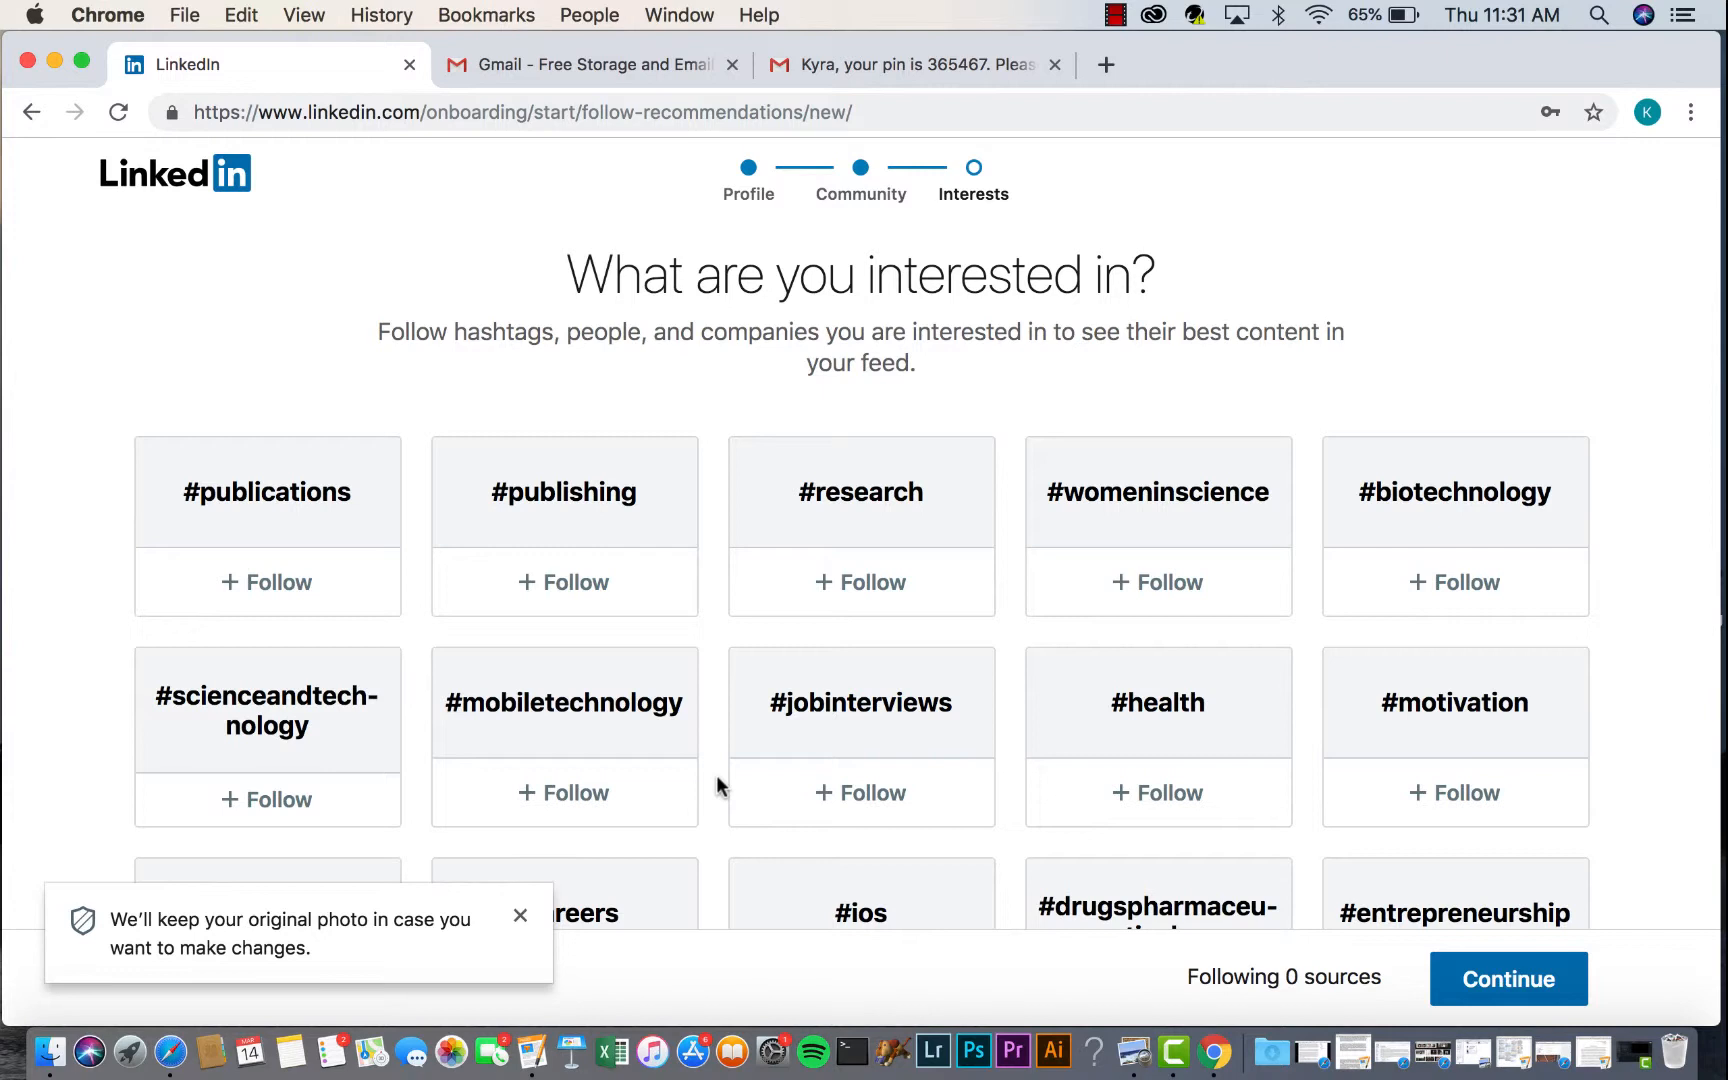
scroll(716, 775, "down", 2)
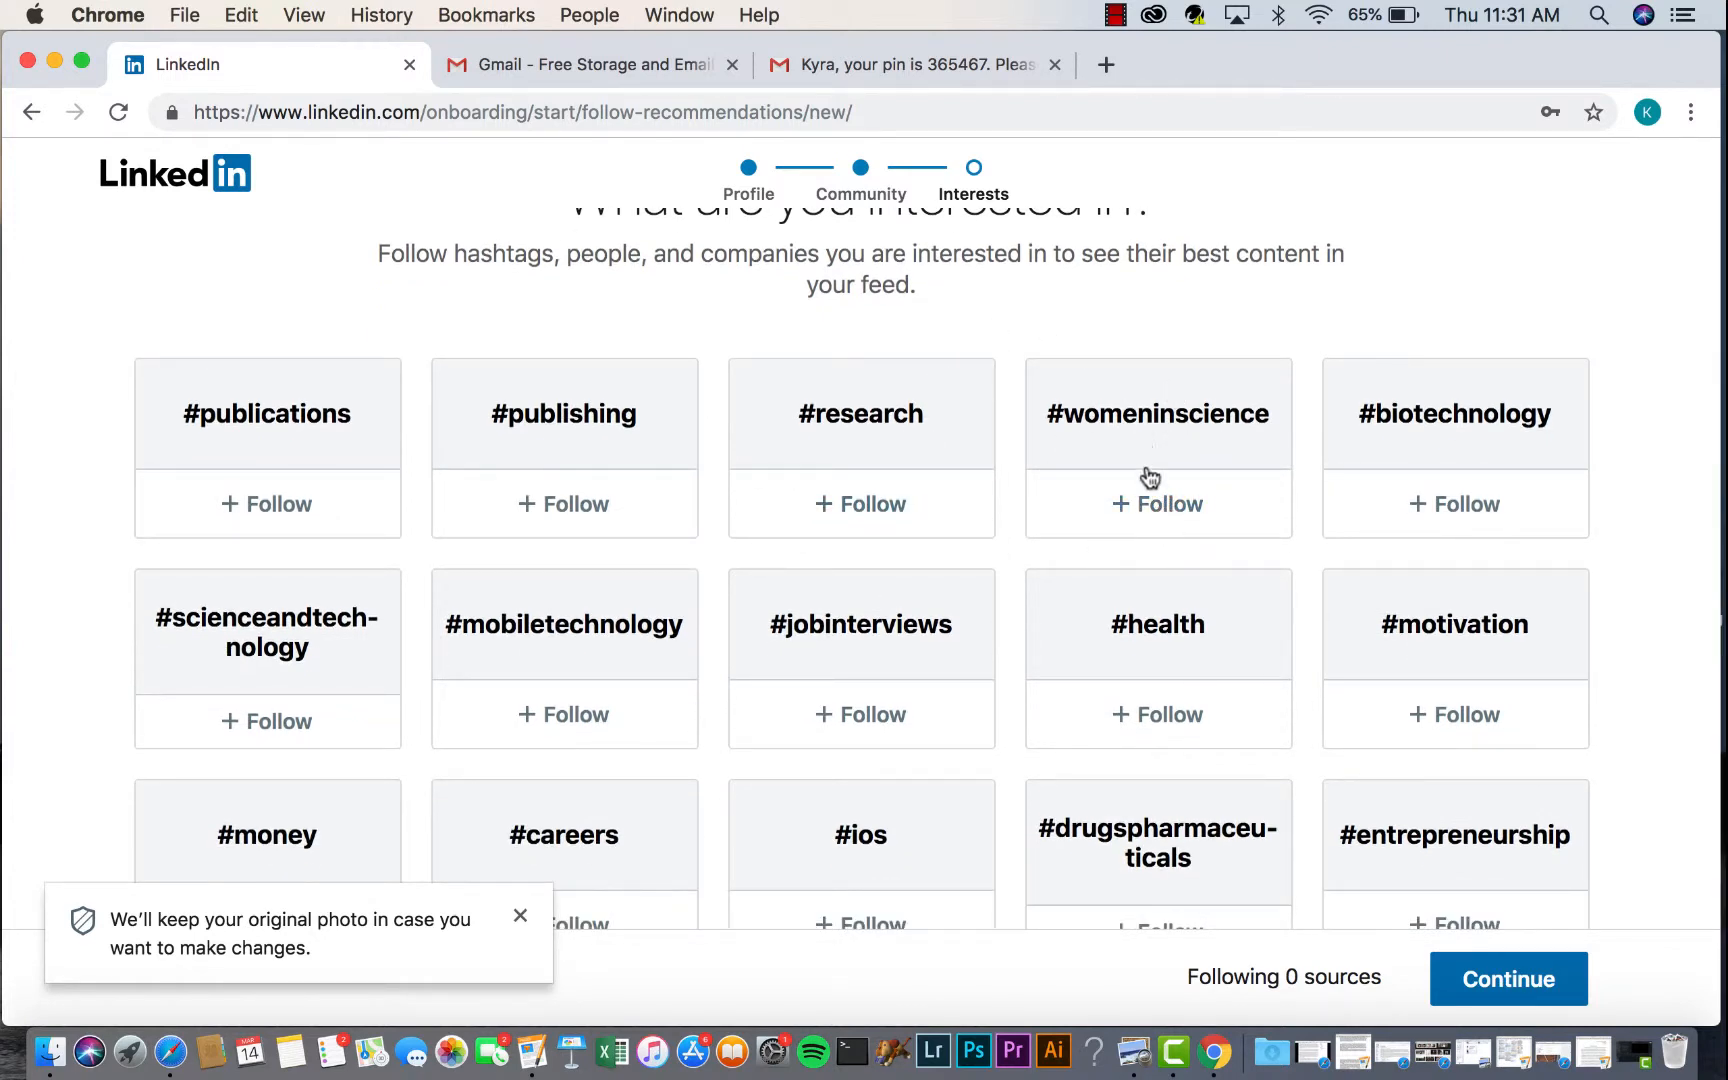
left_click(1158, 502)
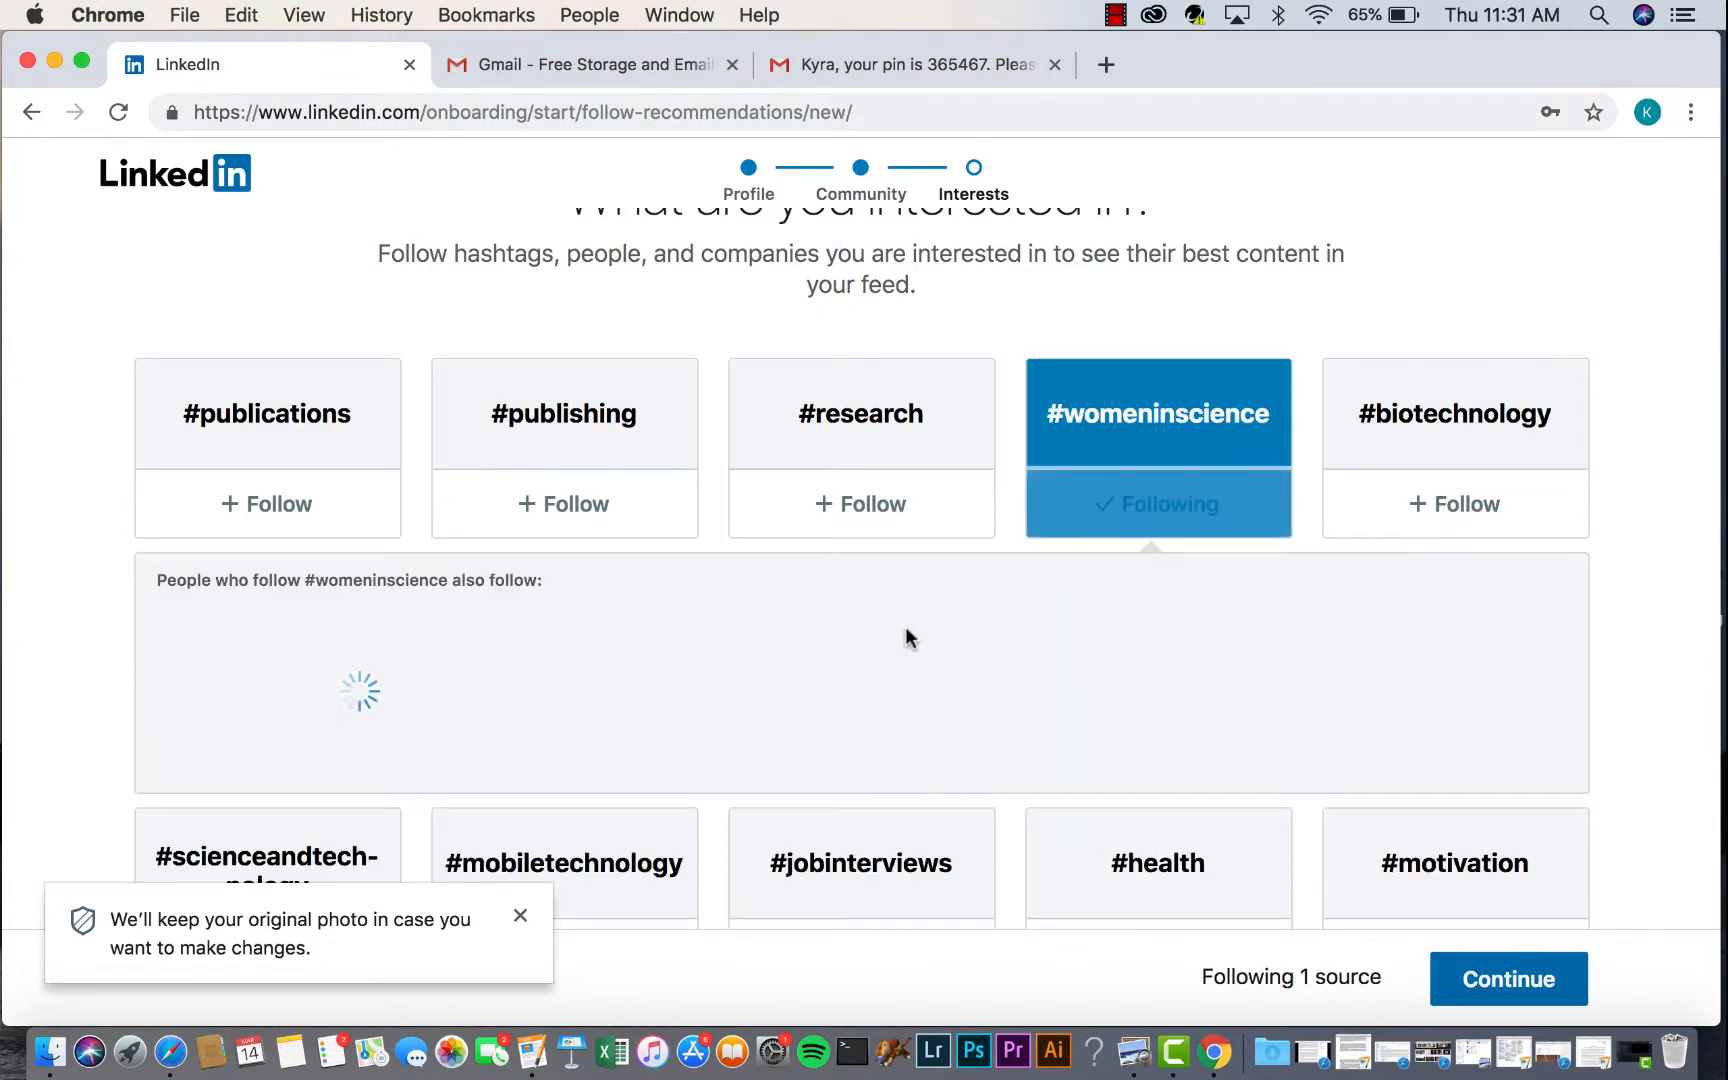
scroll(905, 636, "down", 5)
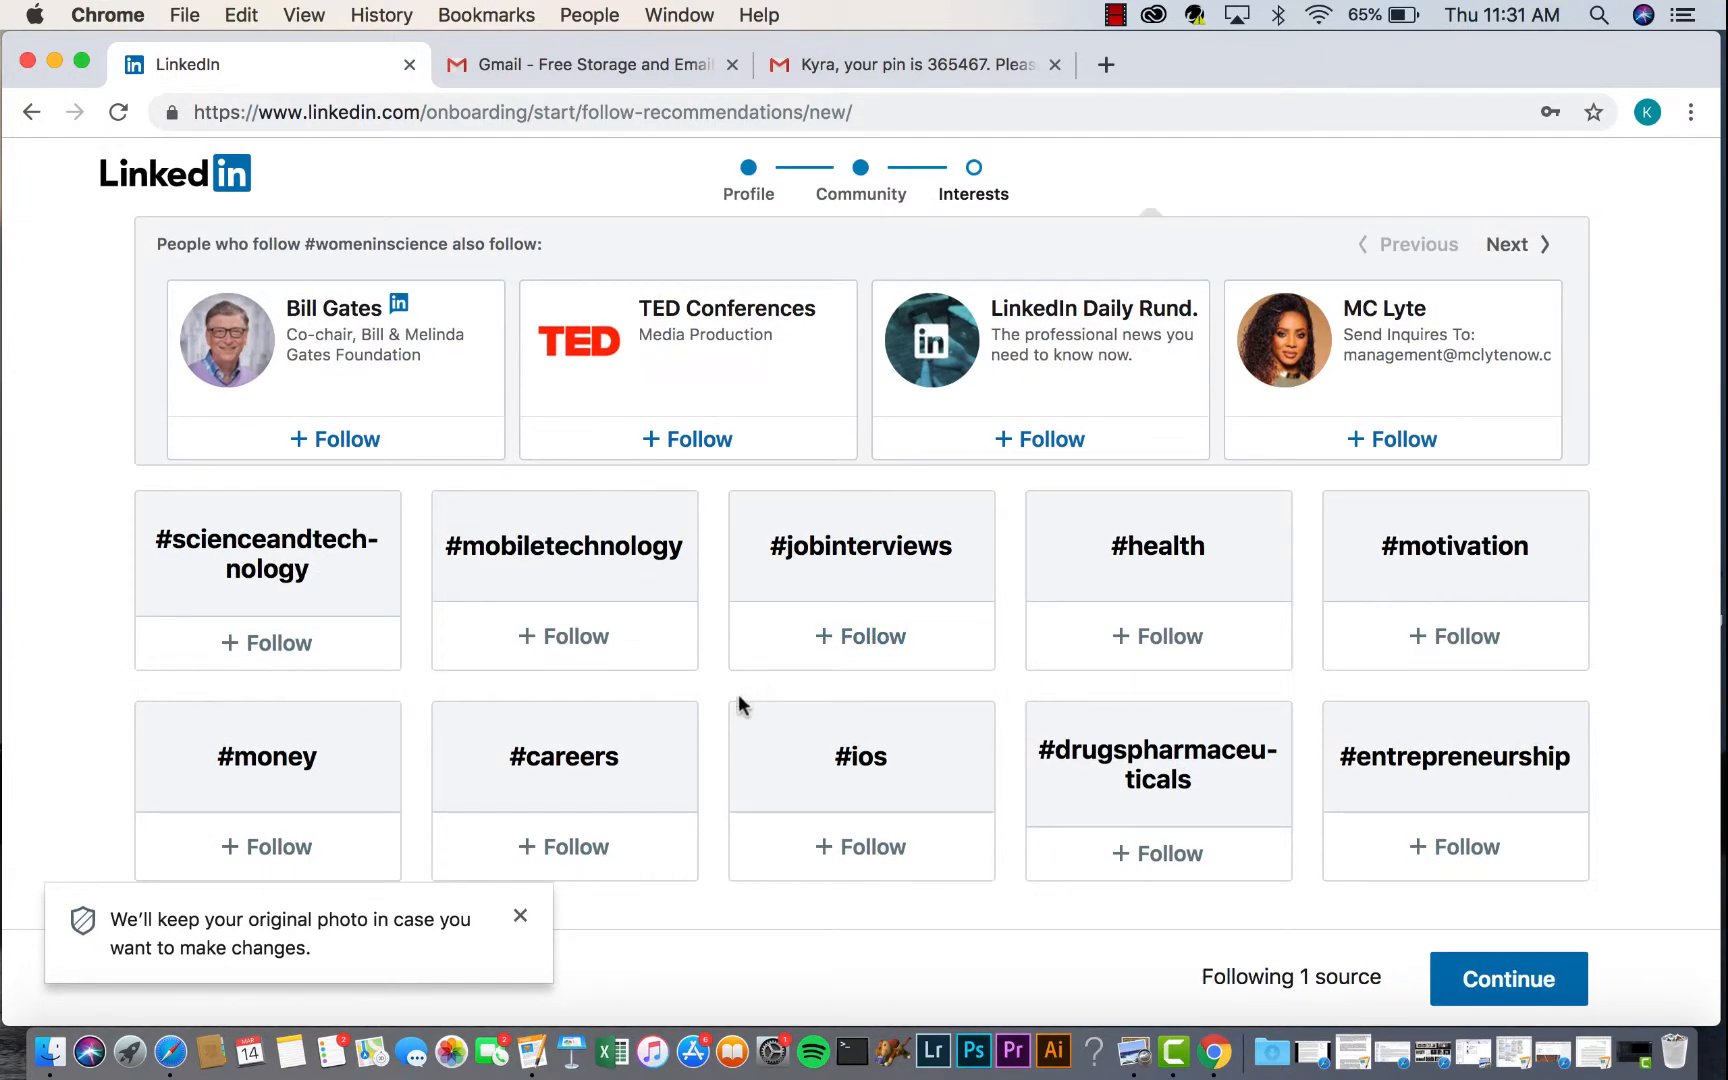
left_click(545, 849)
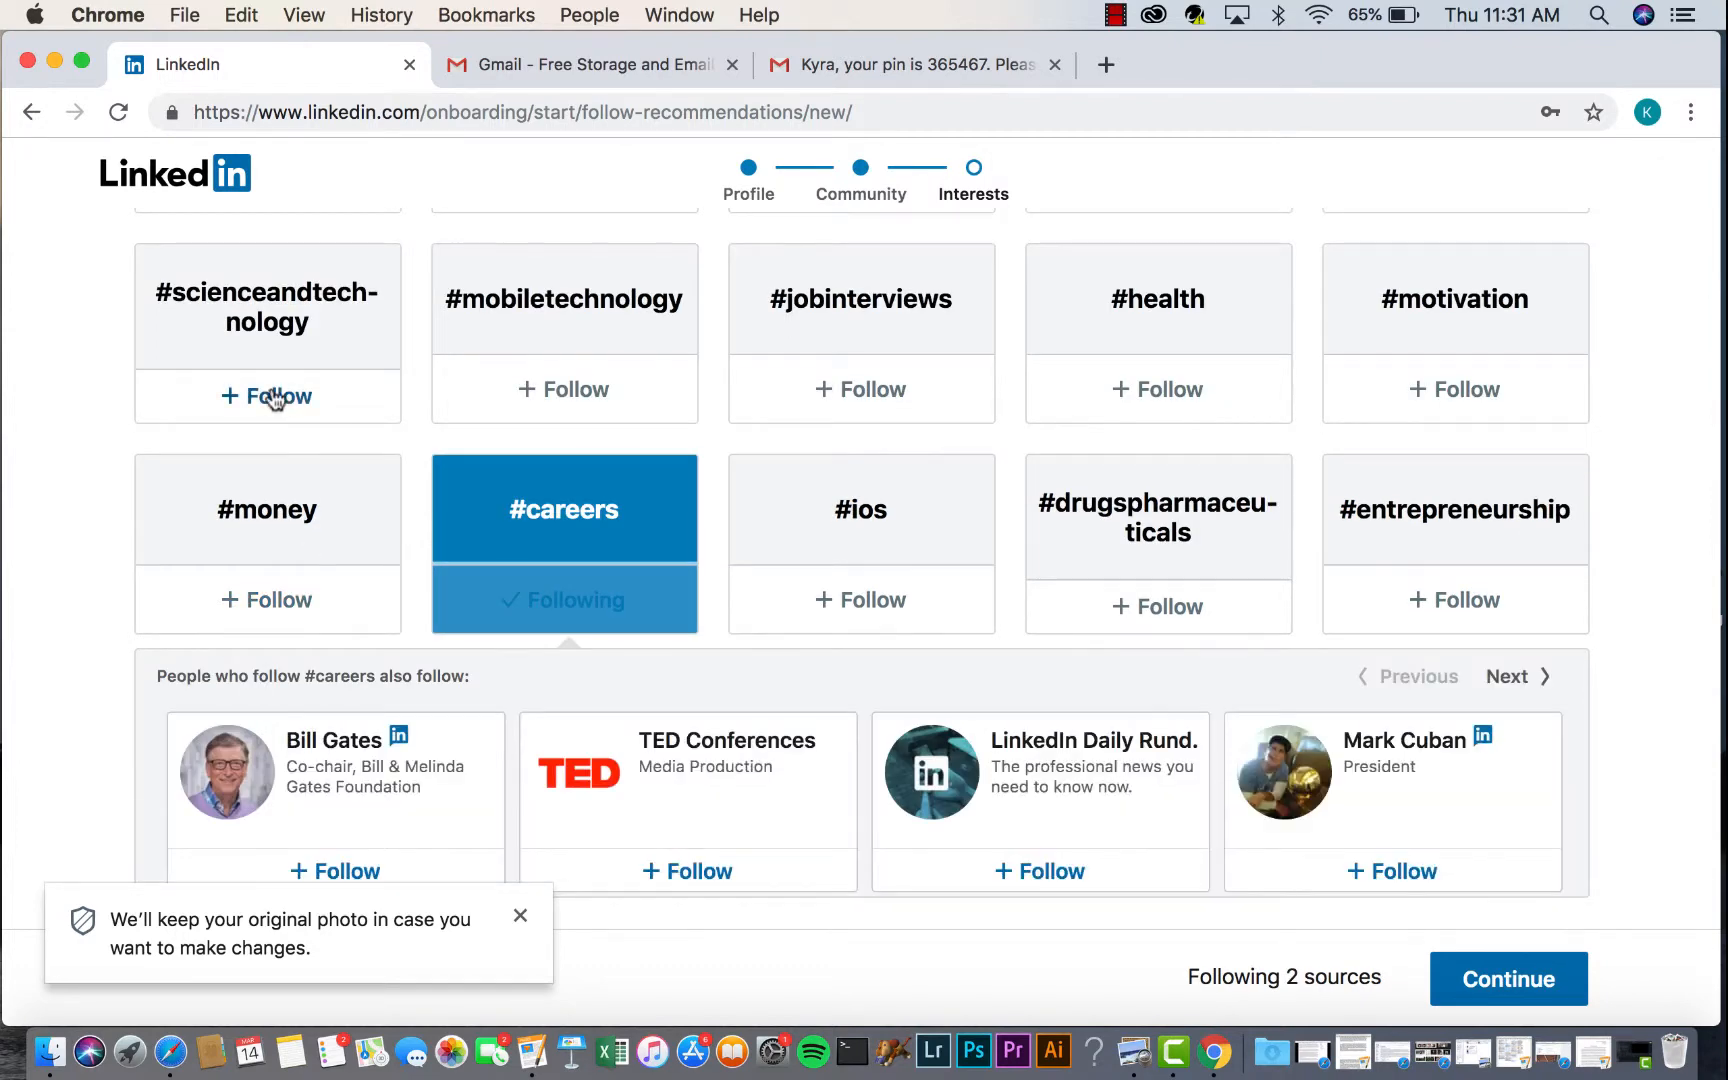
left_click(276, 398)
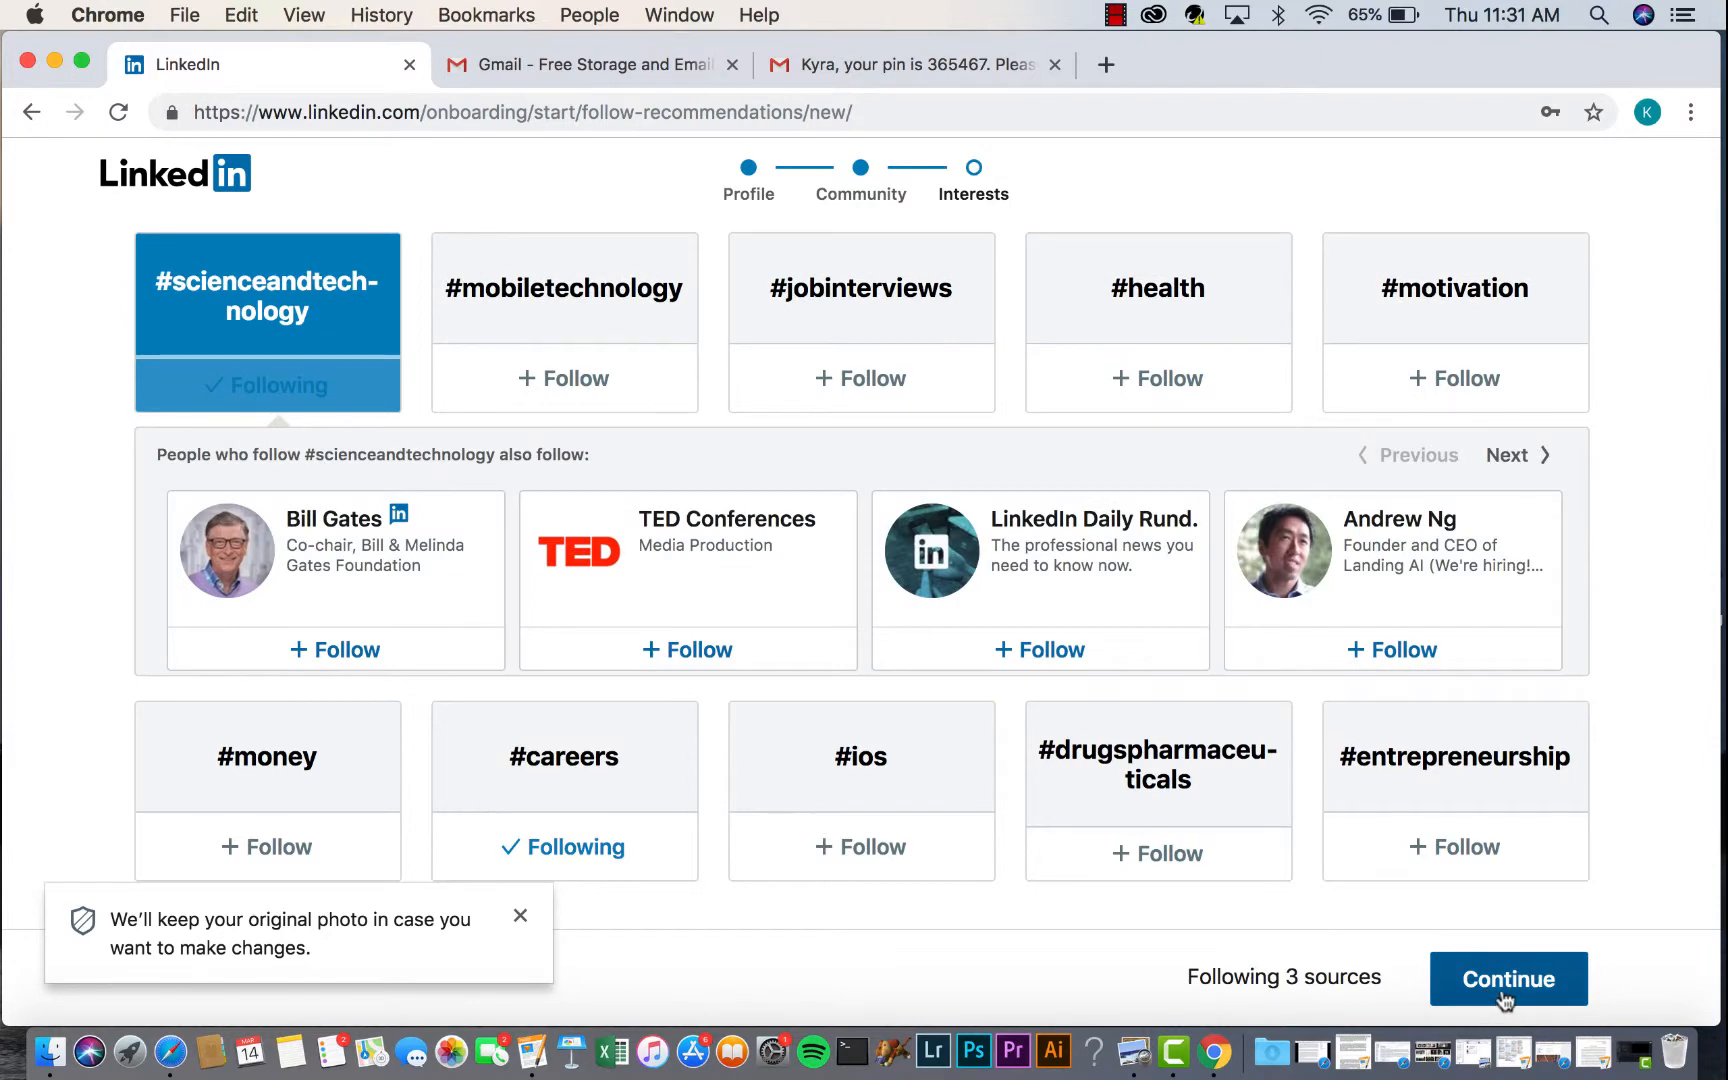
left_click(1504, 990)
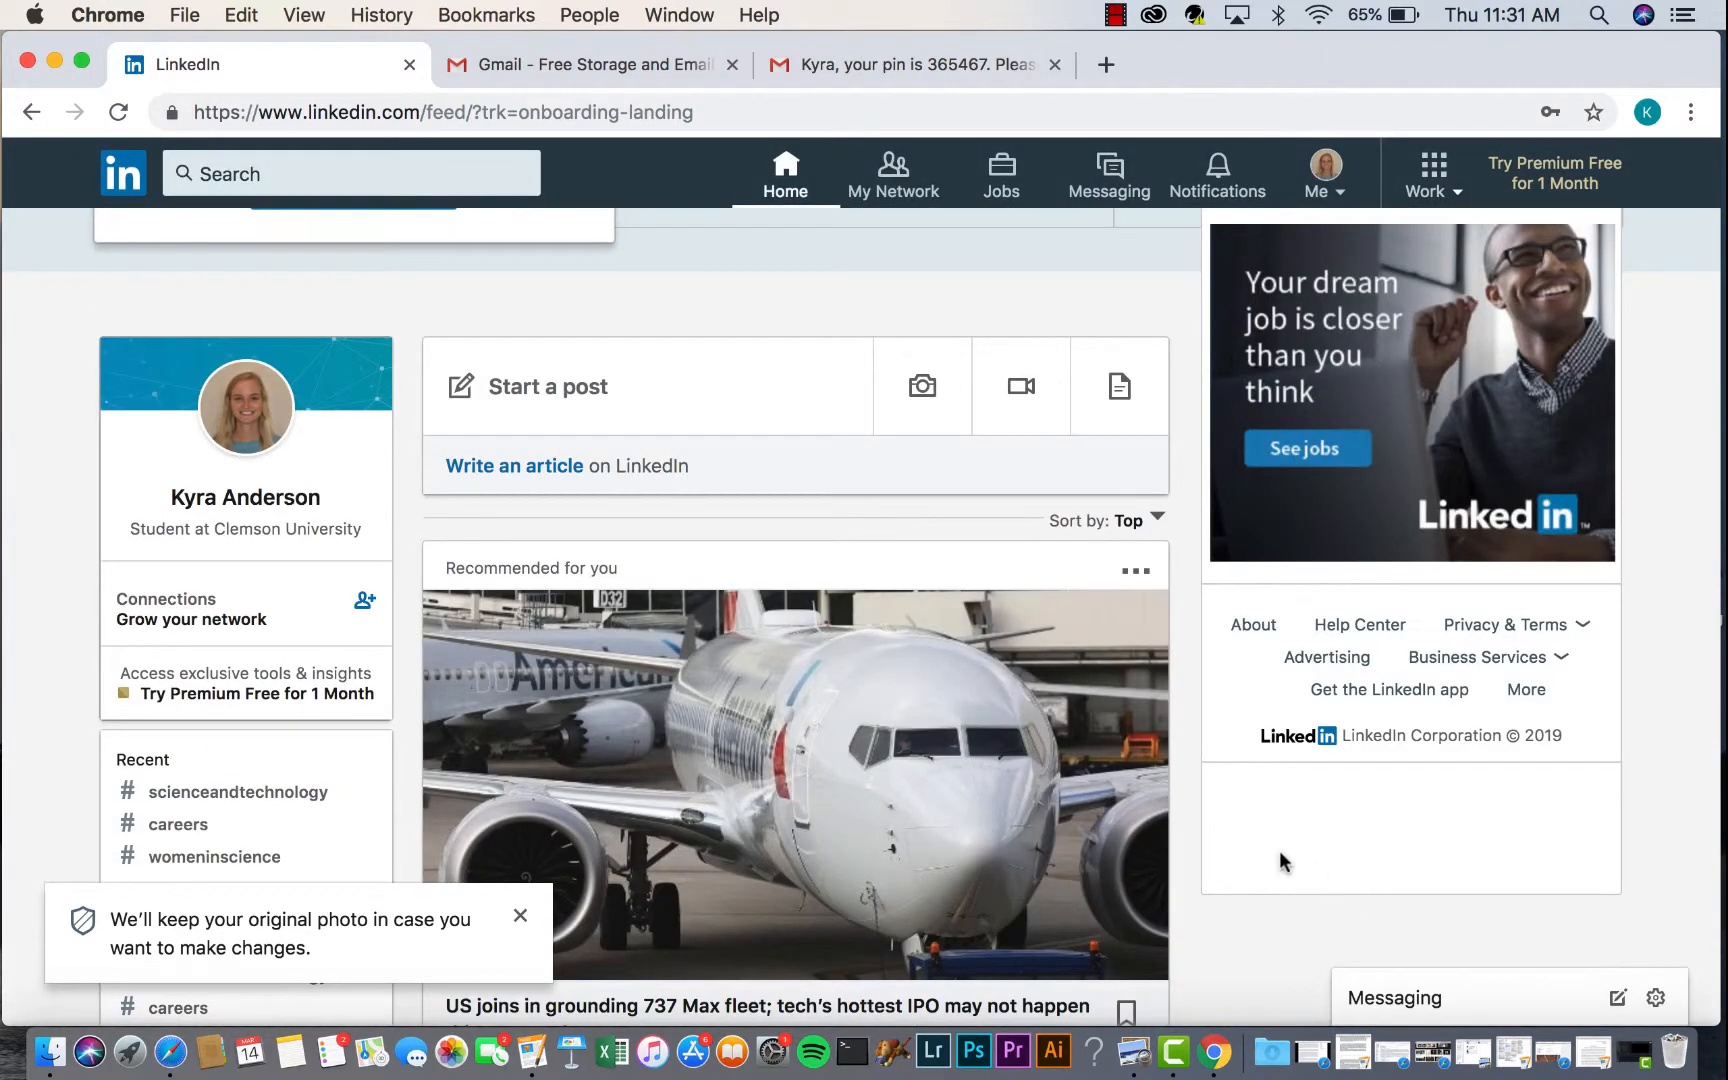
- Close the original-photo notice and scroll through the home feed, returning to the top
left_click(521, 915)
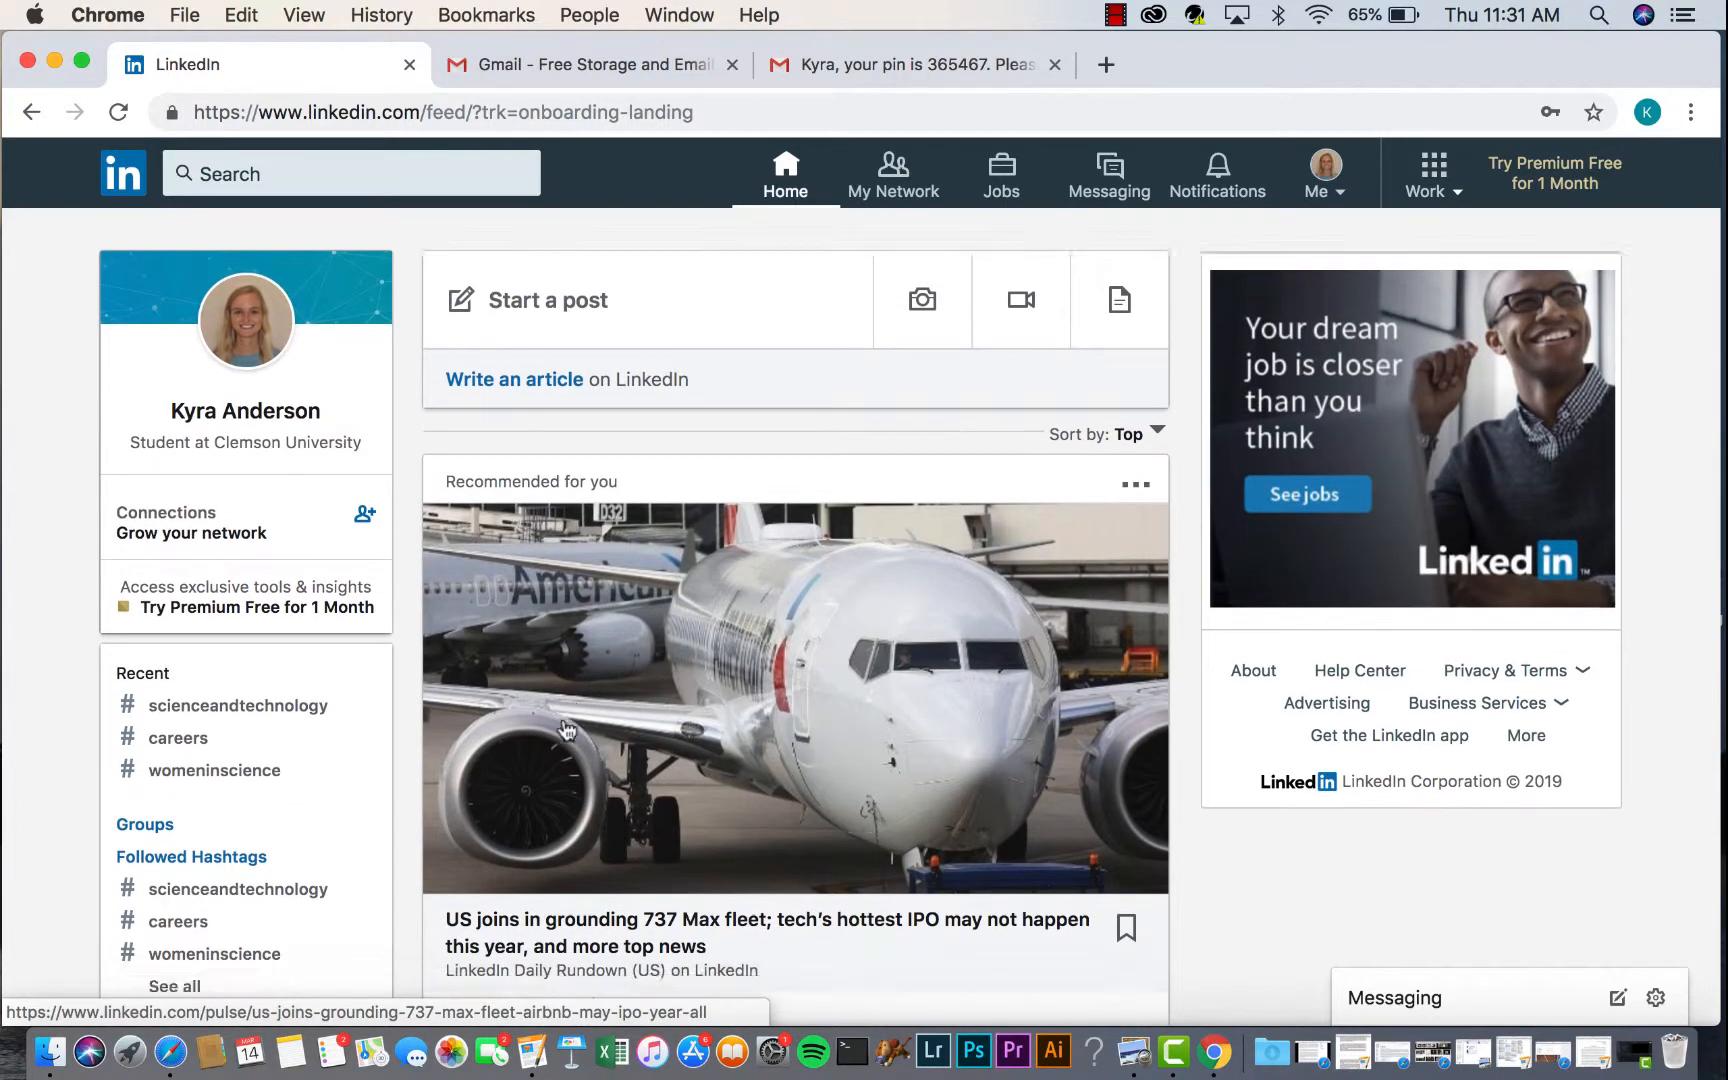
scroll(566, 730, "down", 15)
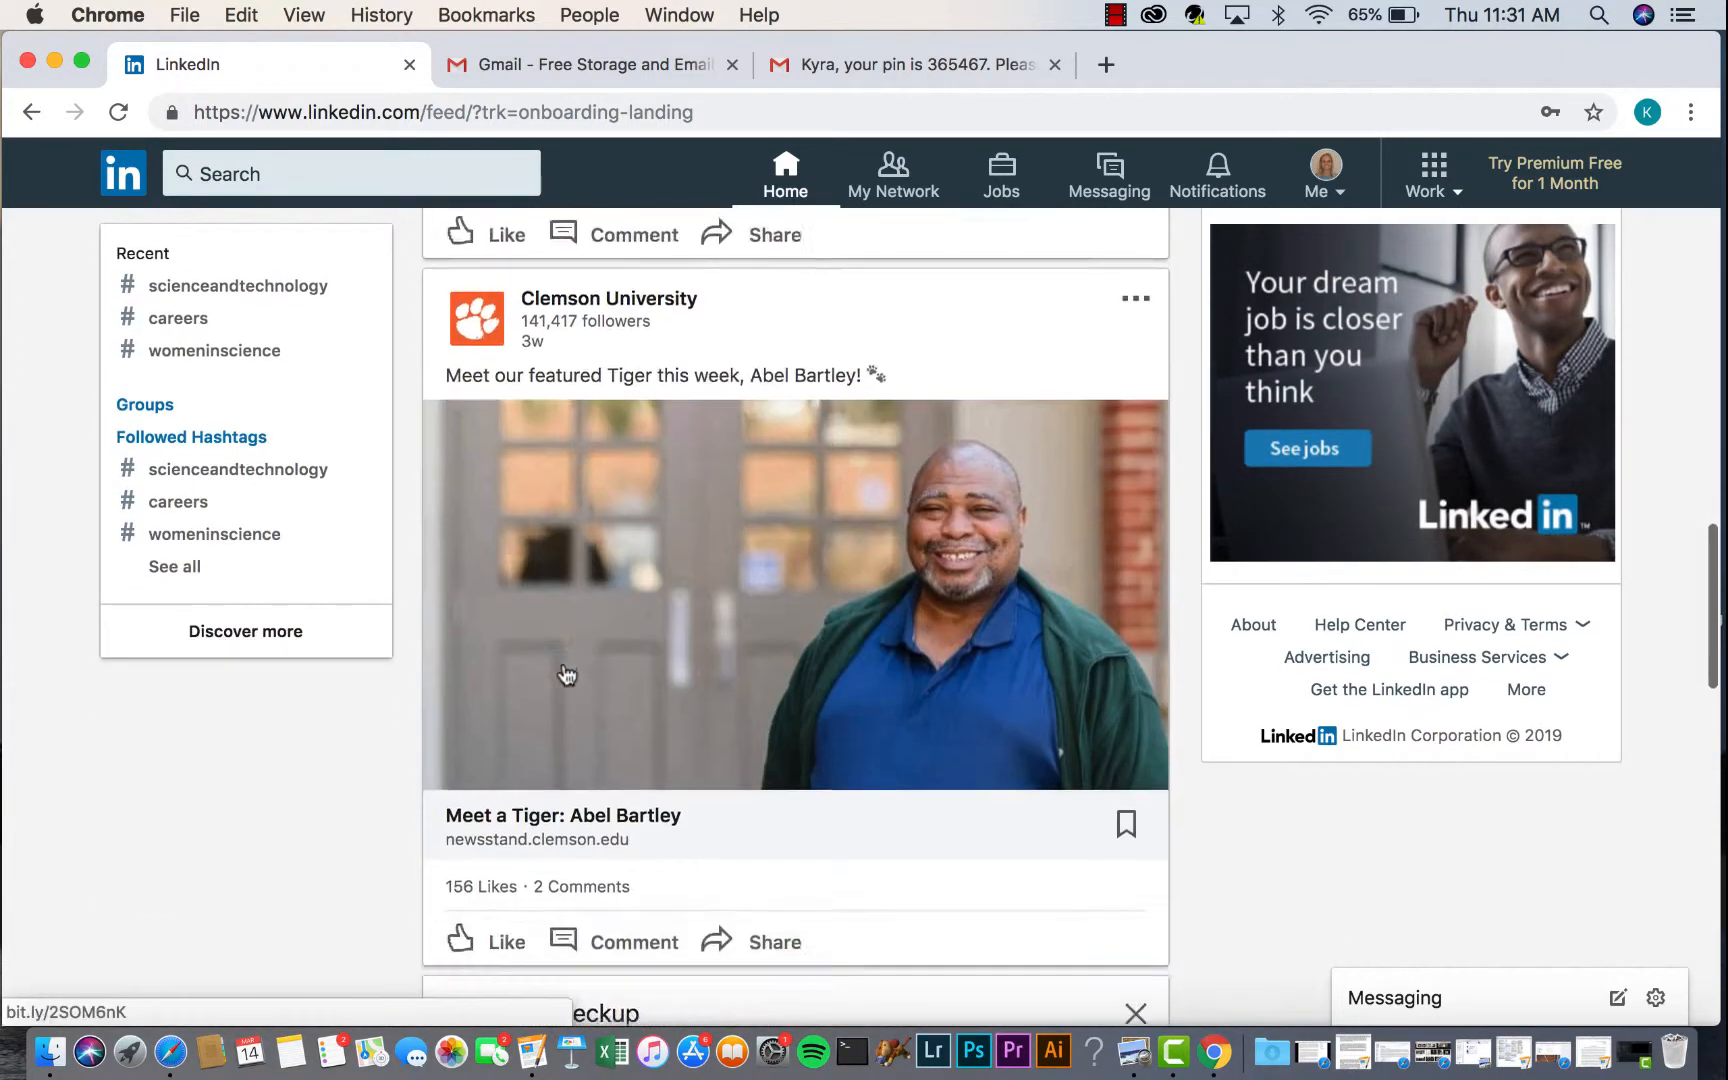
scroll(566, 660, "down", 10)
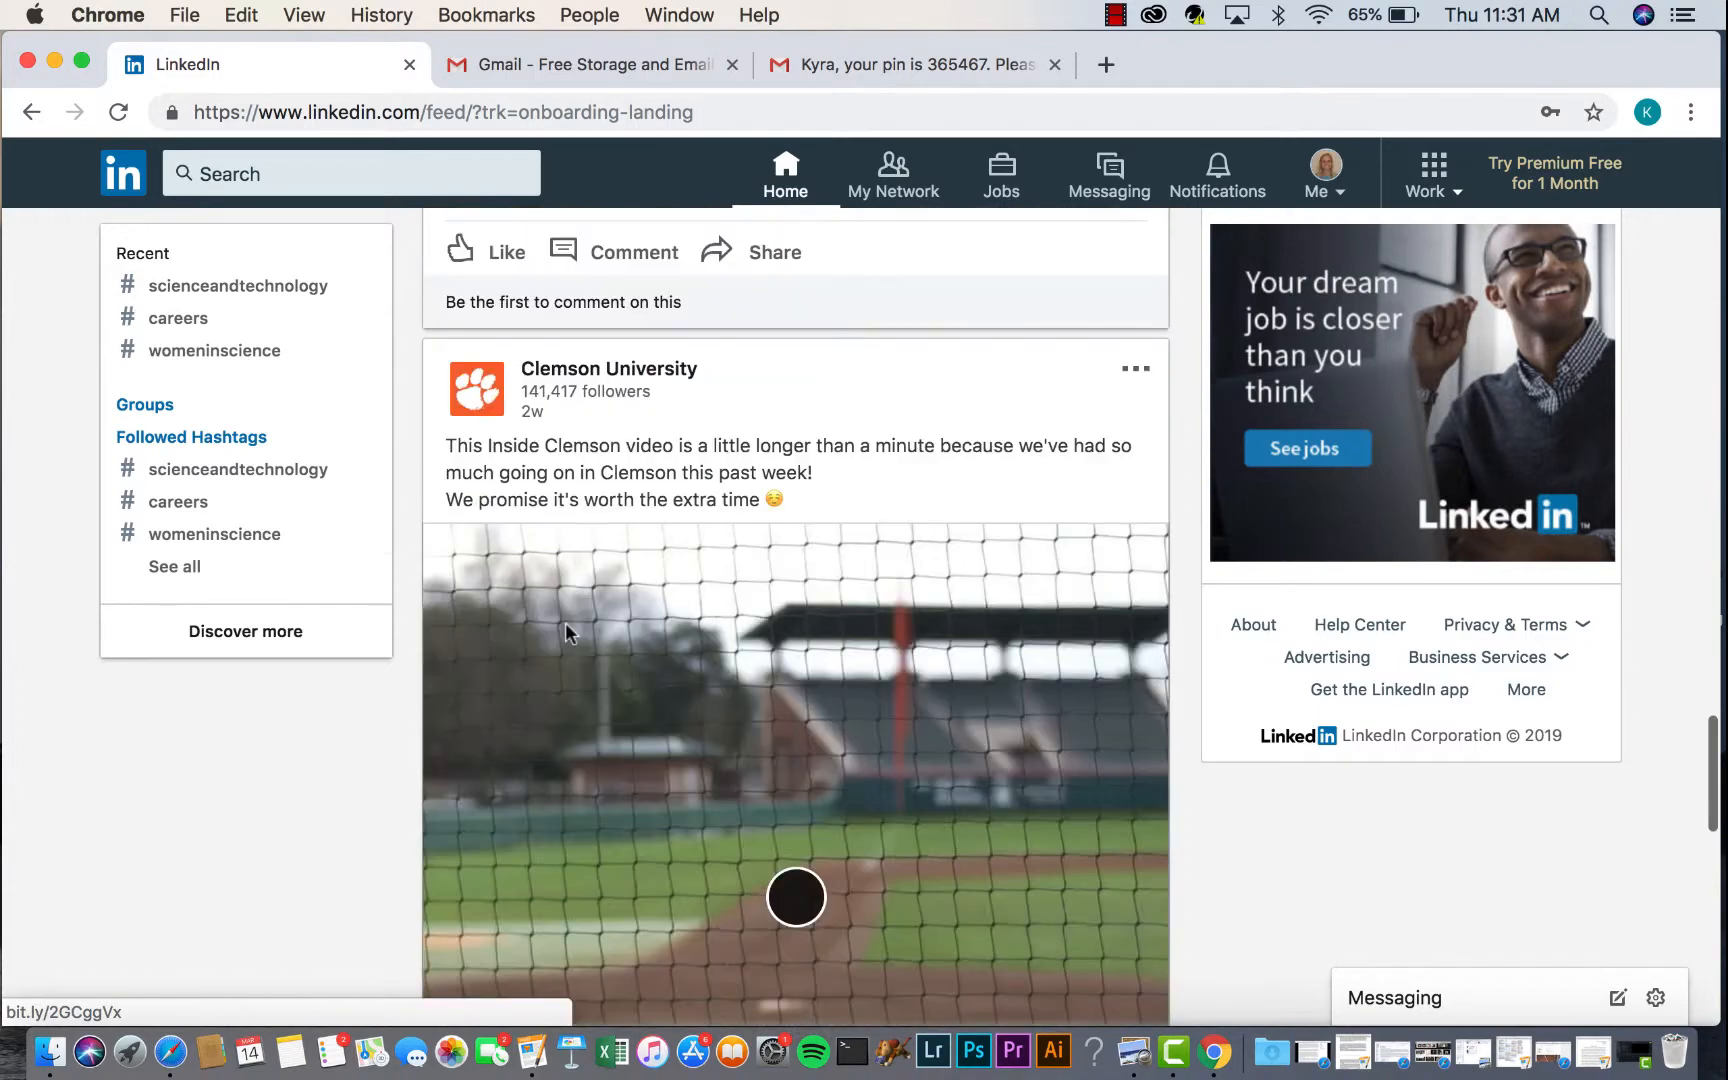
scroll(566, 633, "up", 20)
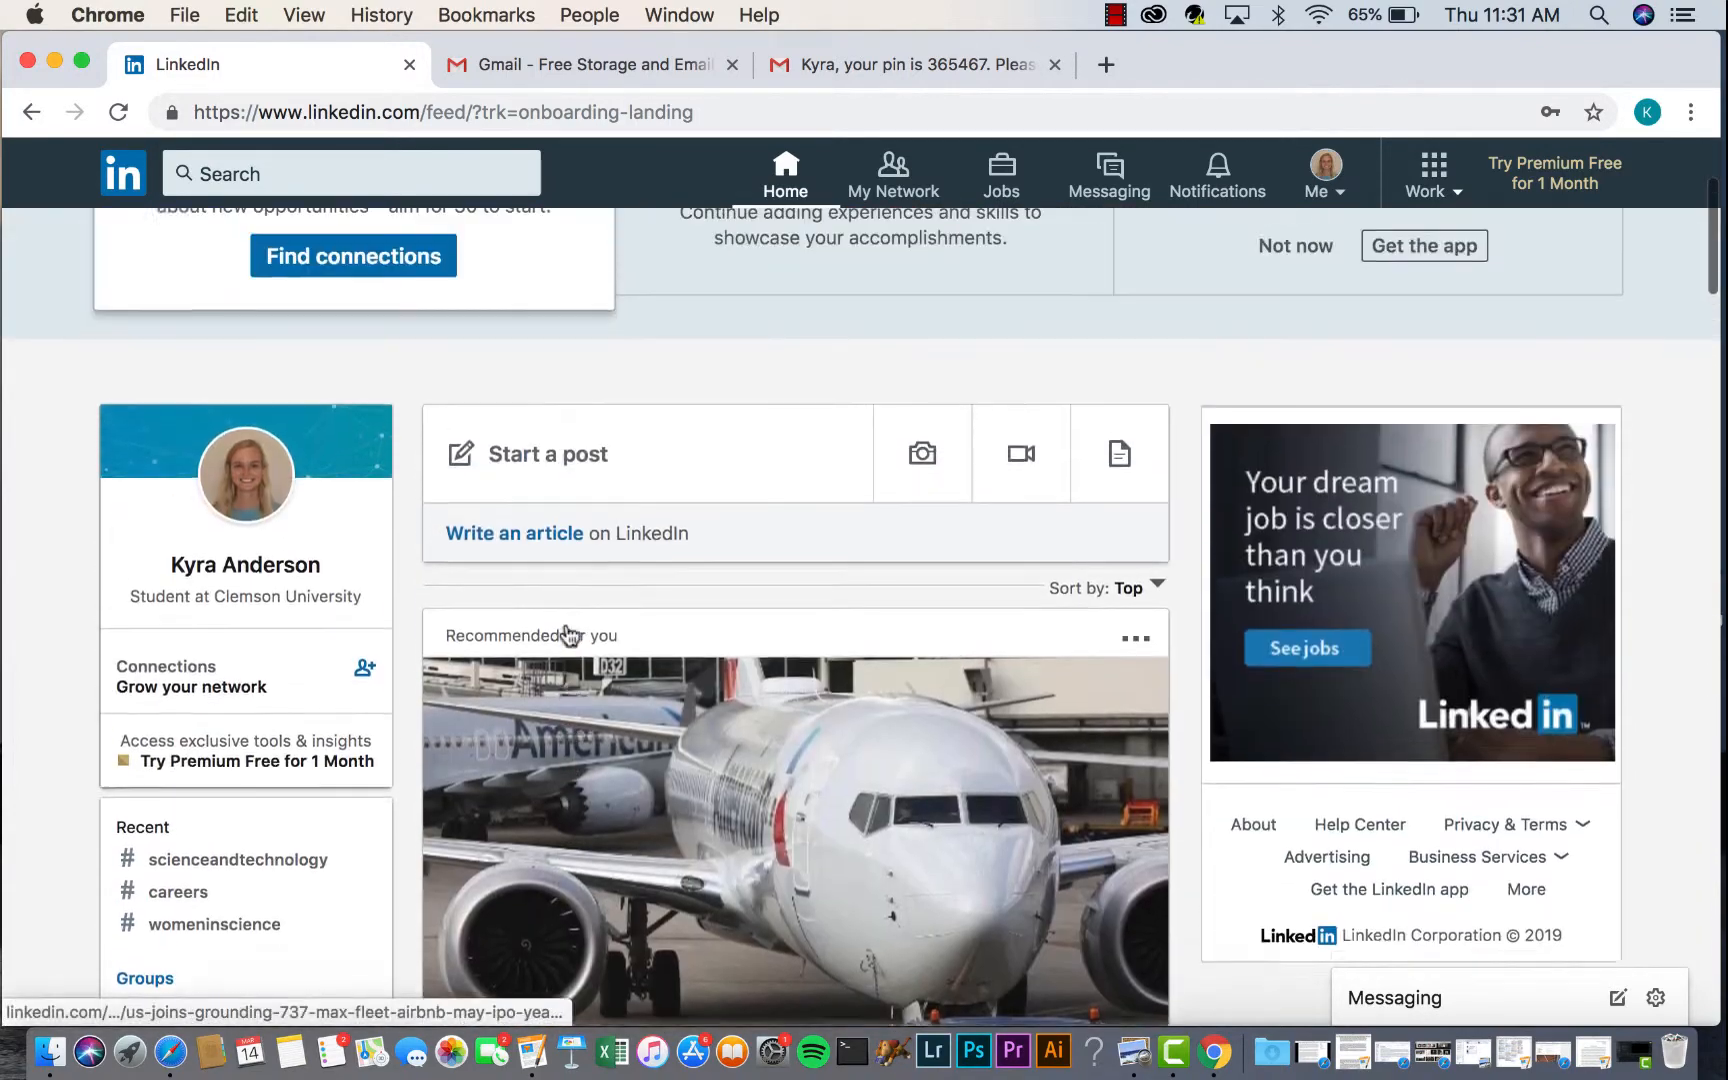
scroll(566, 633, "up", 2)
scroll(566, 636, "down", 3)
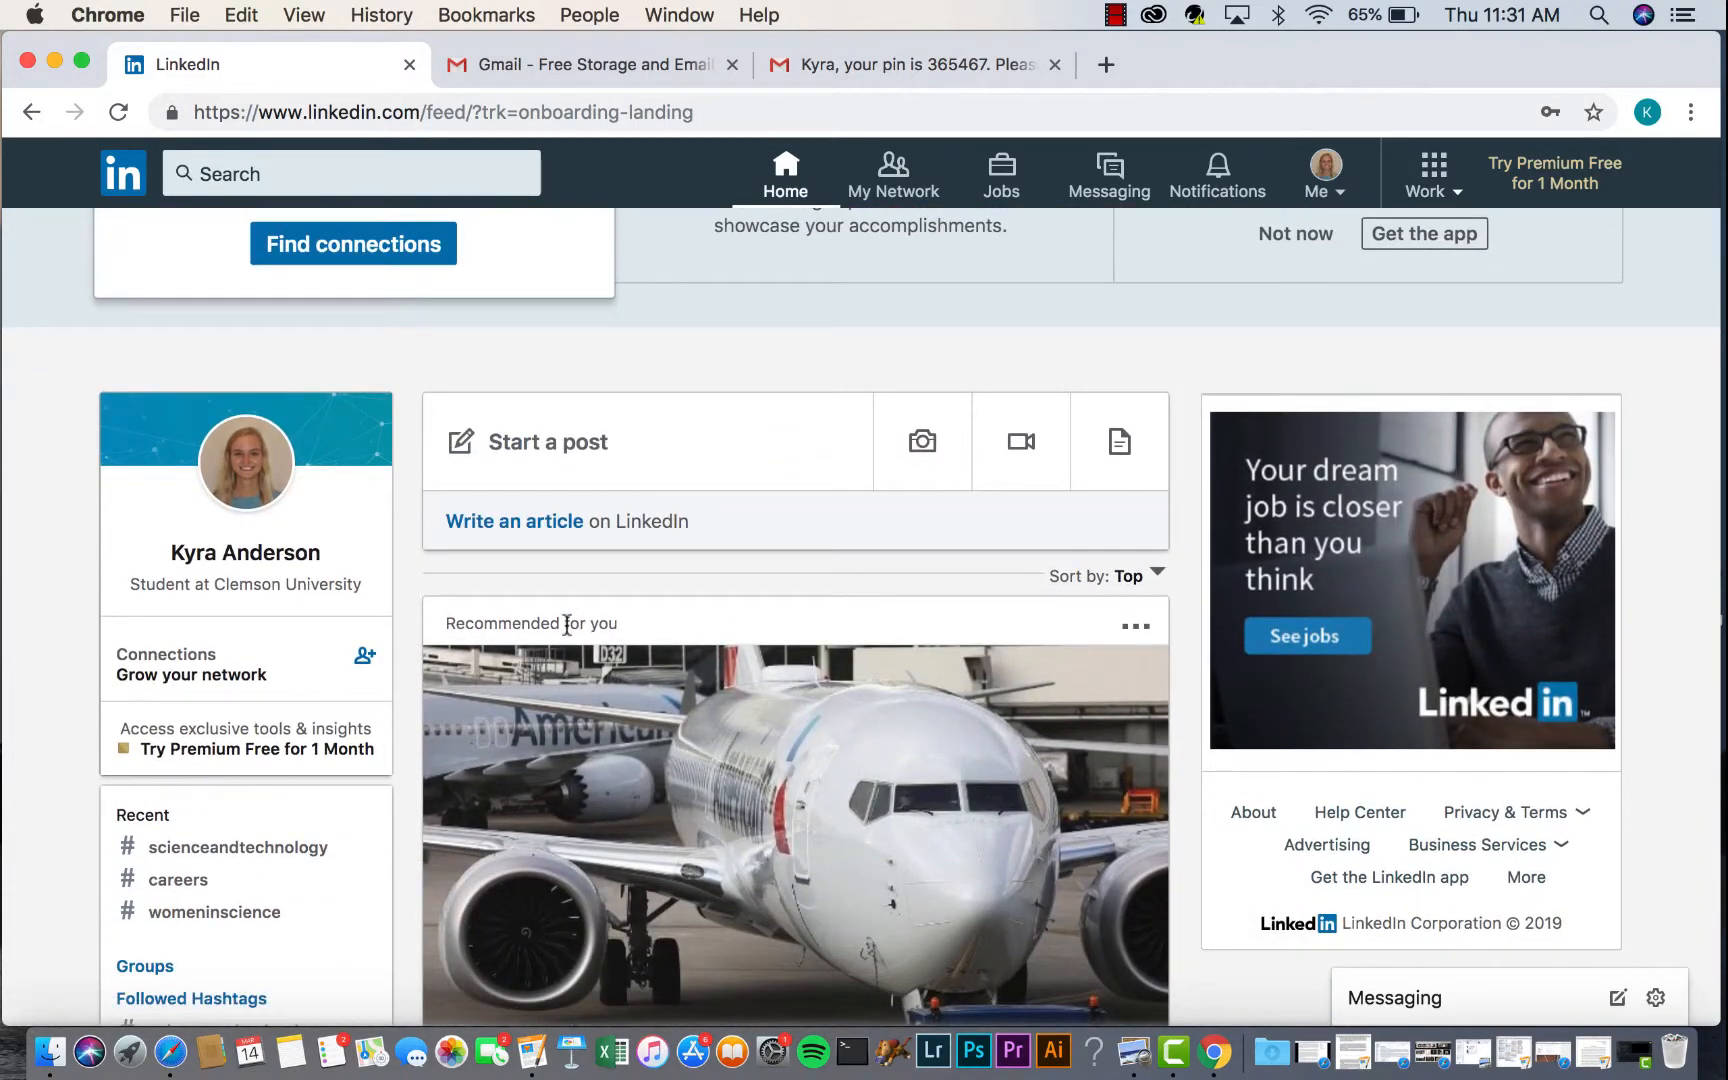
scroll(630, 681, "down", 5)
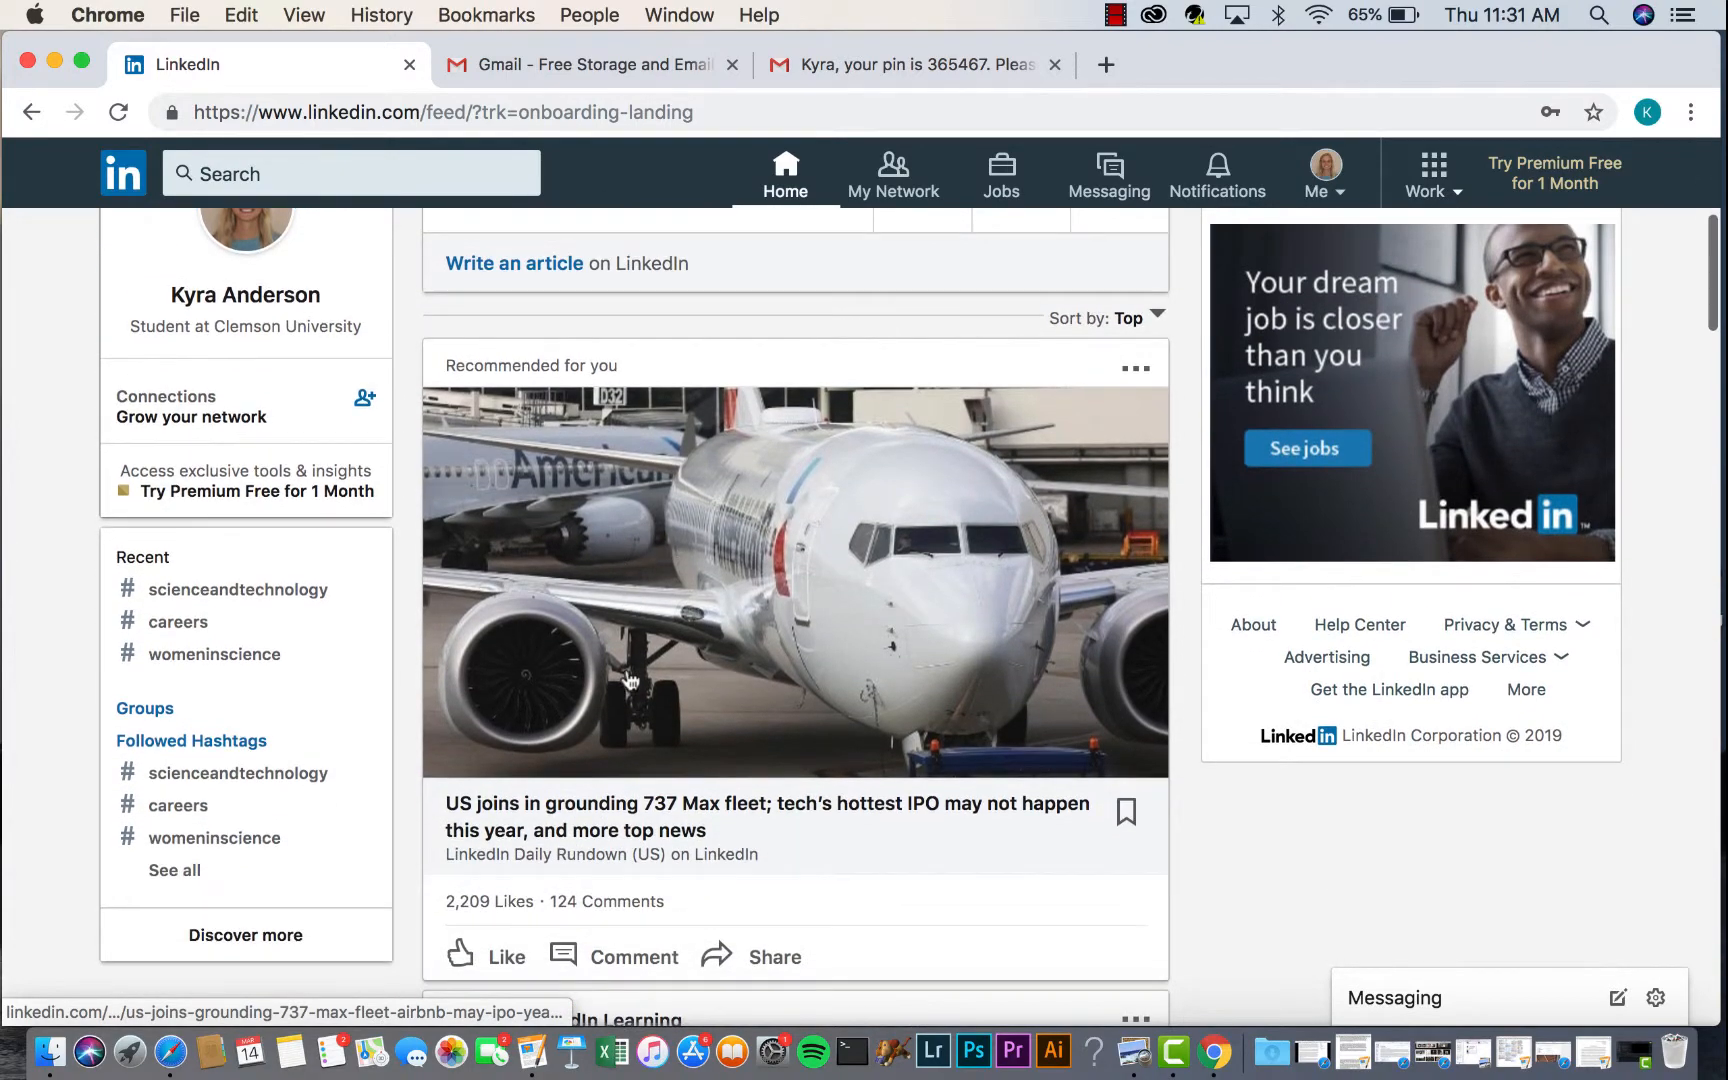
scroll(630, 681, "up", 10)
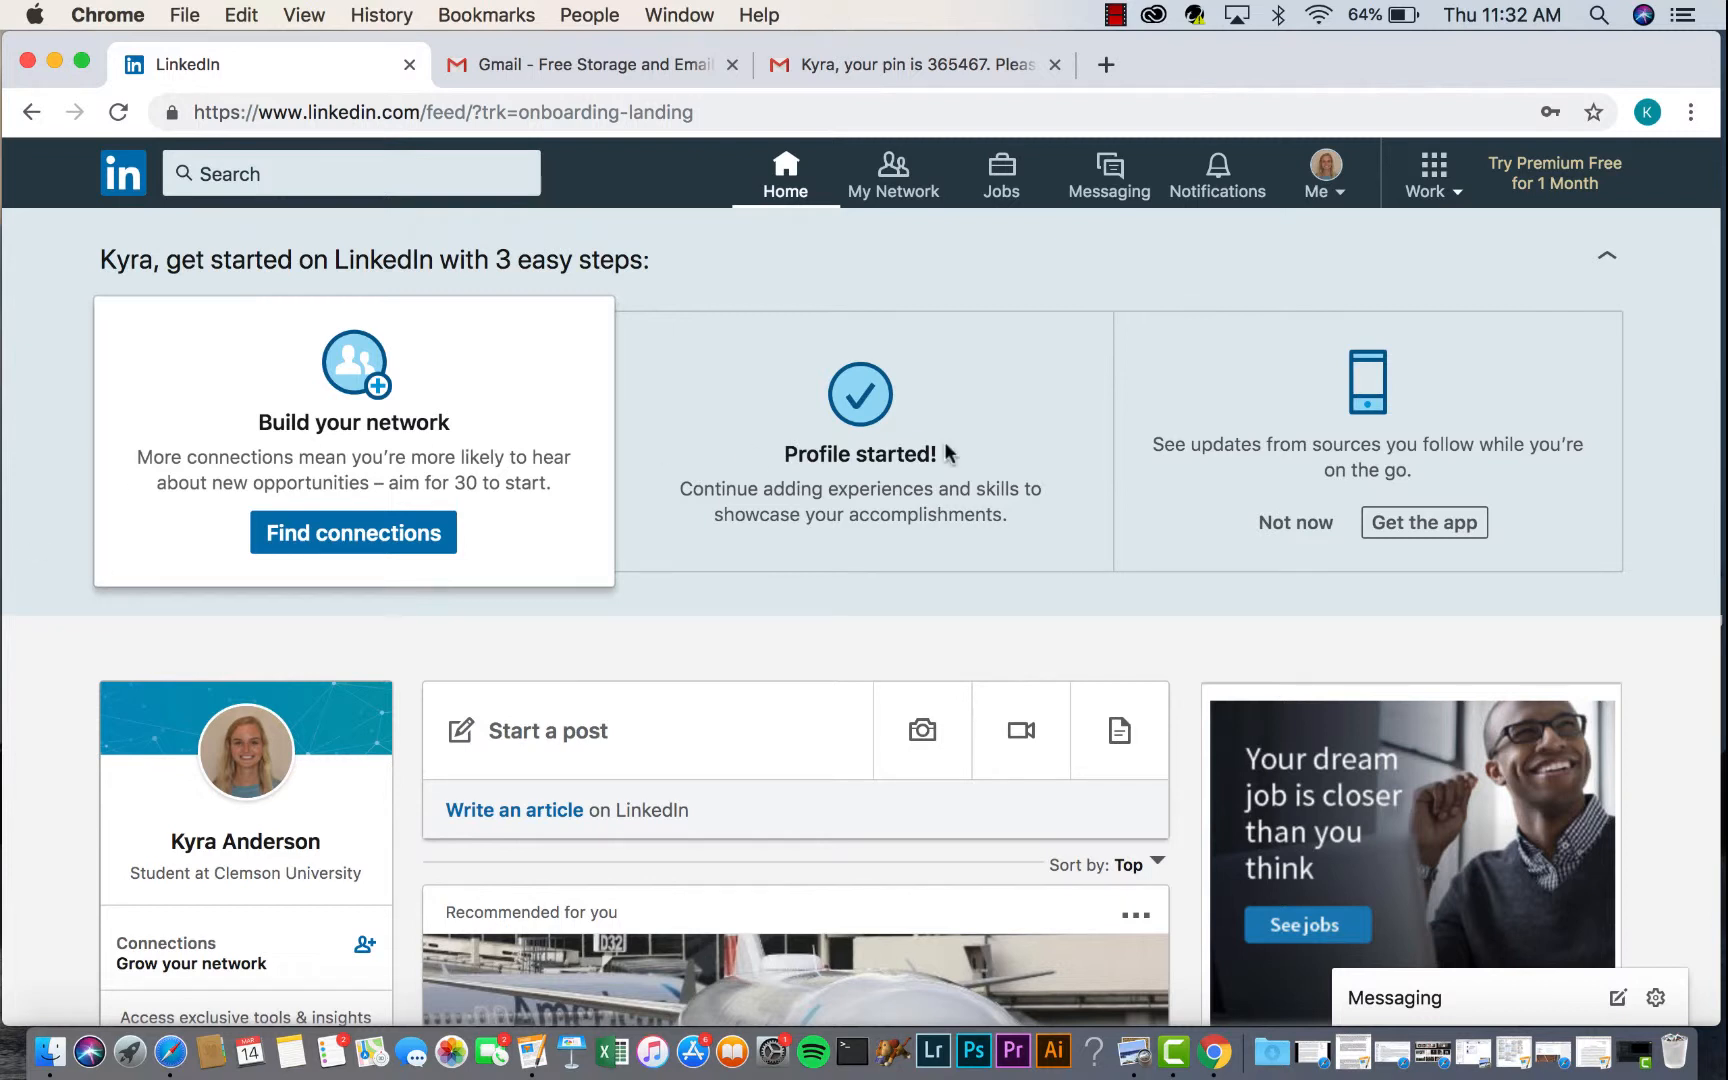
left_click(1338, 198)
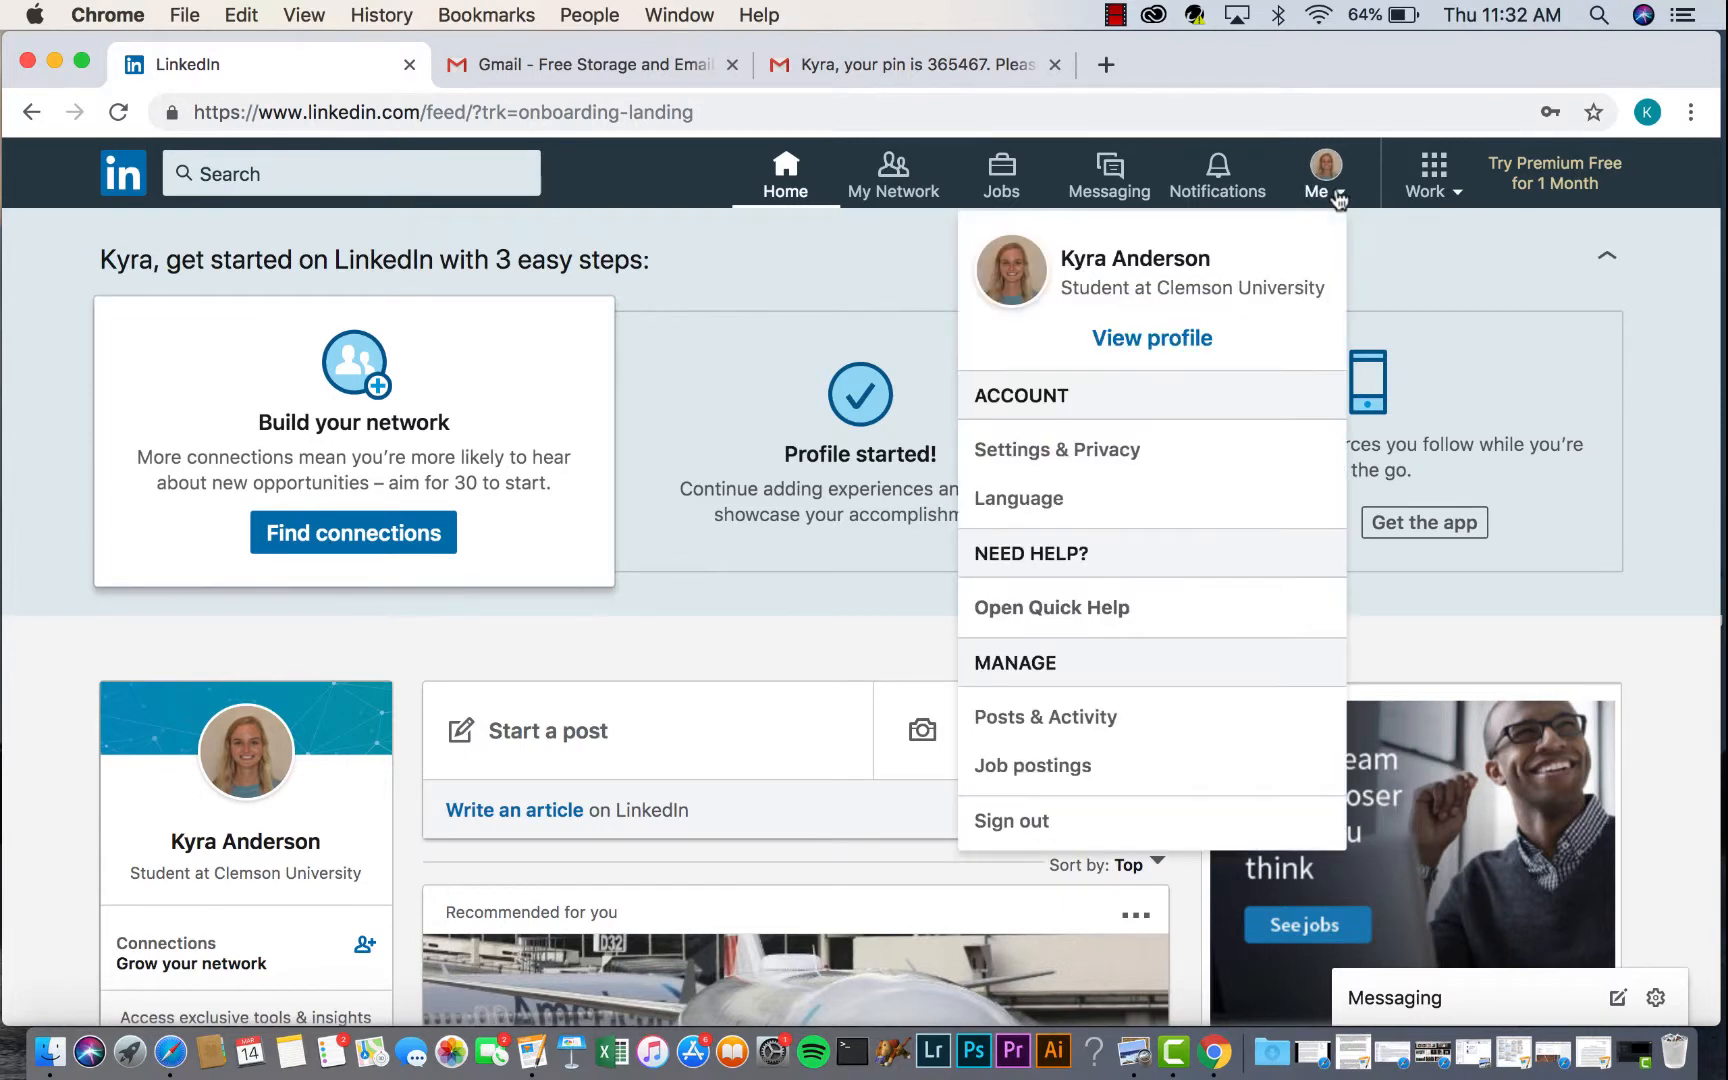
left_click(1174, 342)
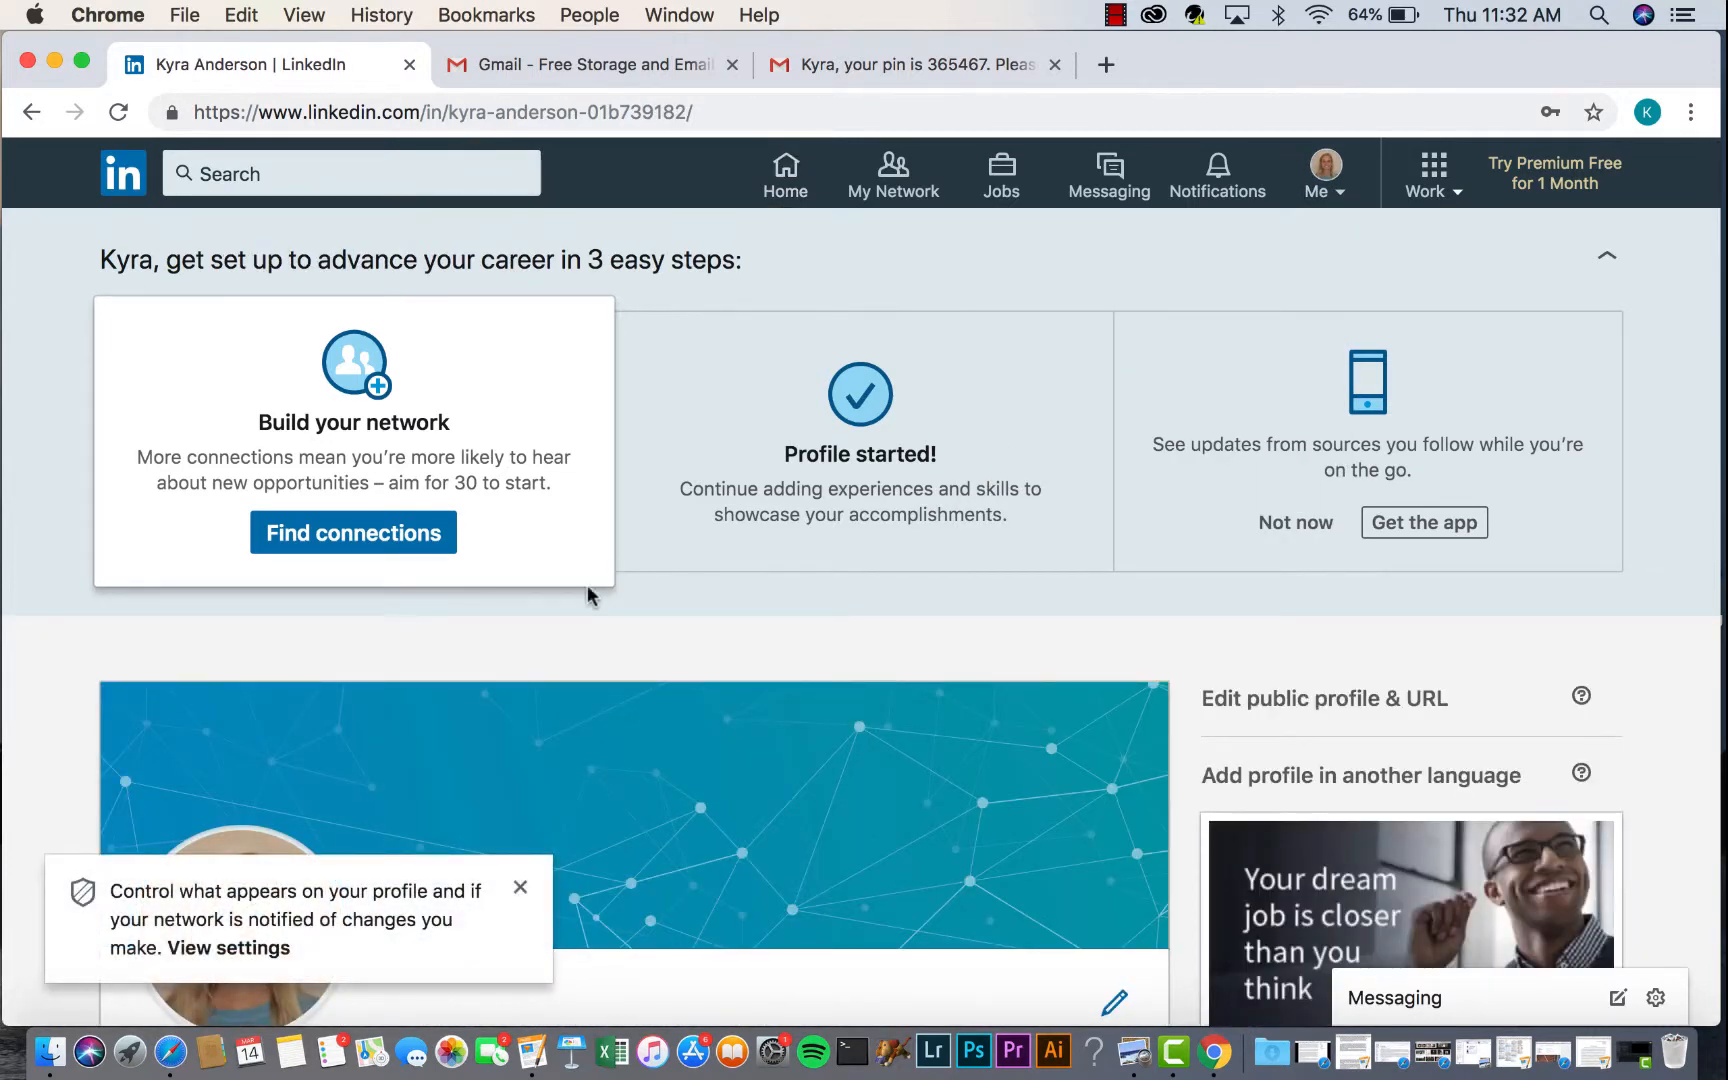
scroll(495, 625, "down", 2)
scroll(492, 660, "down", 2)
left_click(524, 893)
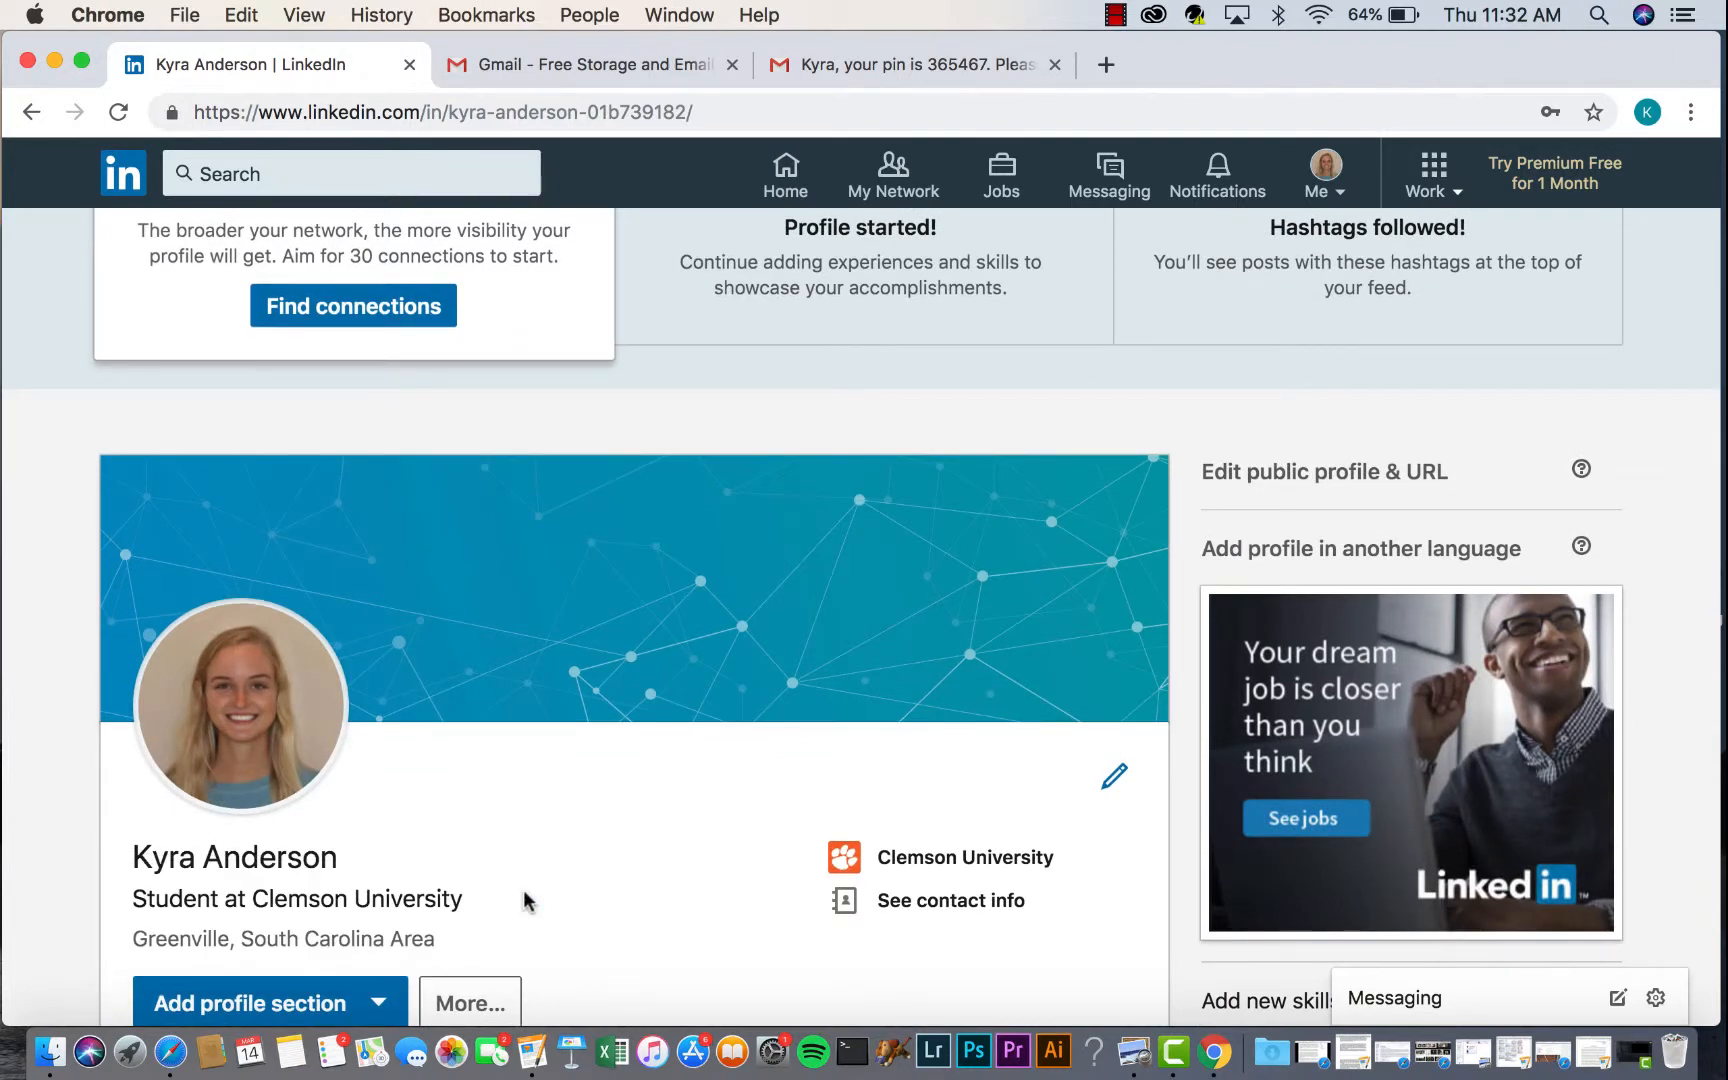
scroll(622, 680, "down", 1)
scroll(622, 680, "down", 3)
scroll(660, 600, "up", 1)
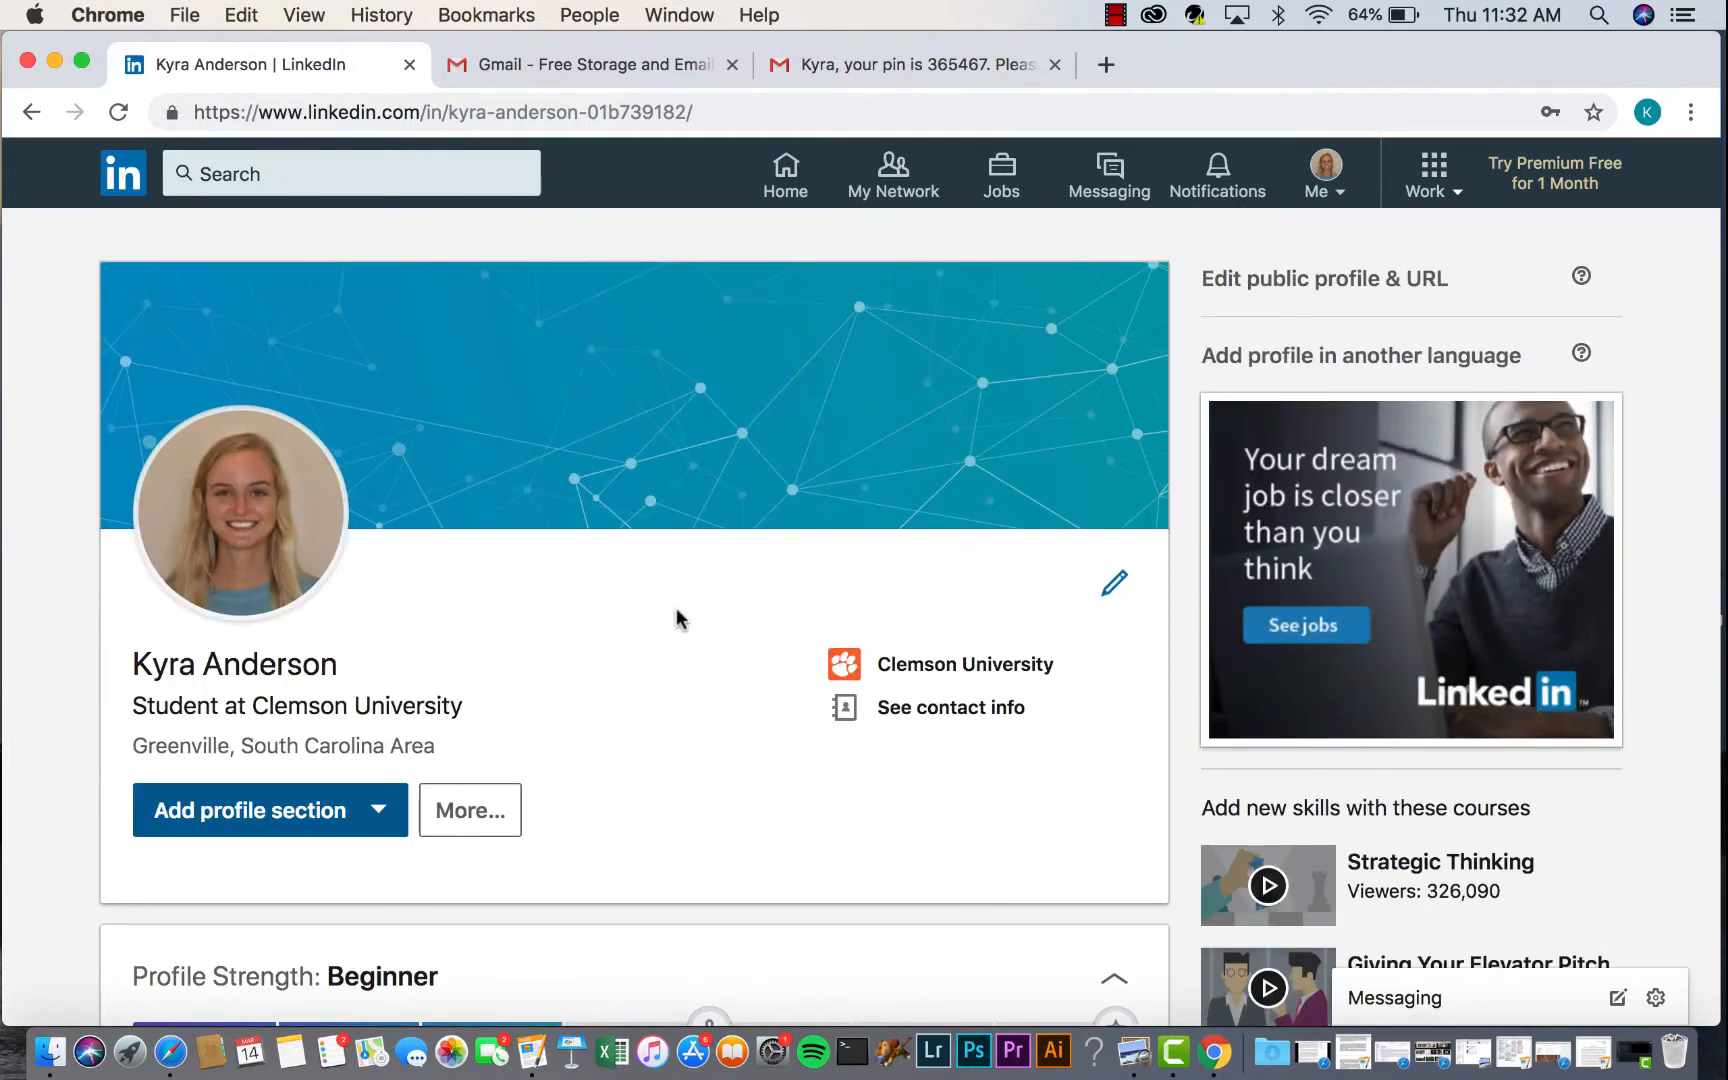
scroll(677, 619, "down", 1)
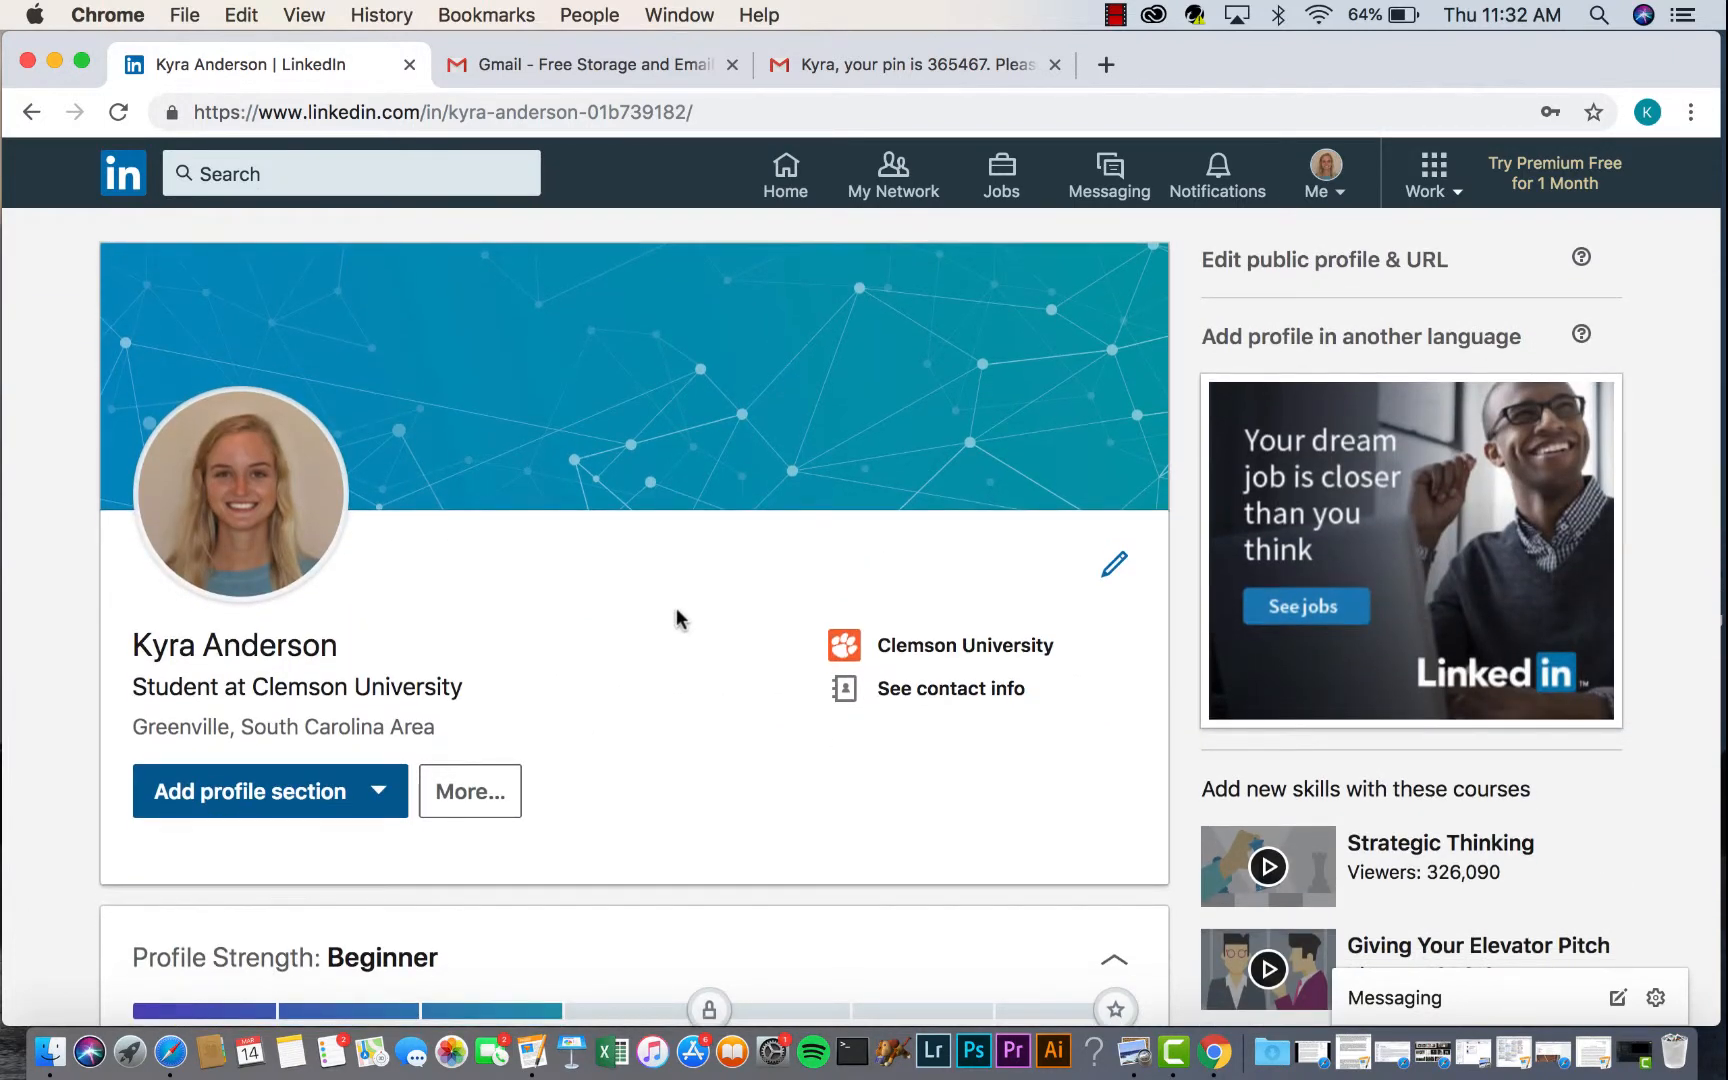
scroll(677, 619, "down", 1)
scroll(675, 609, "down", 2)
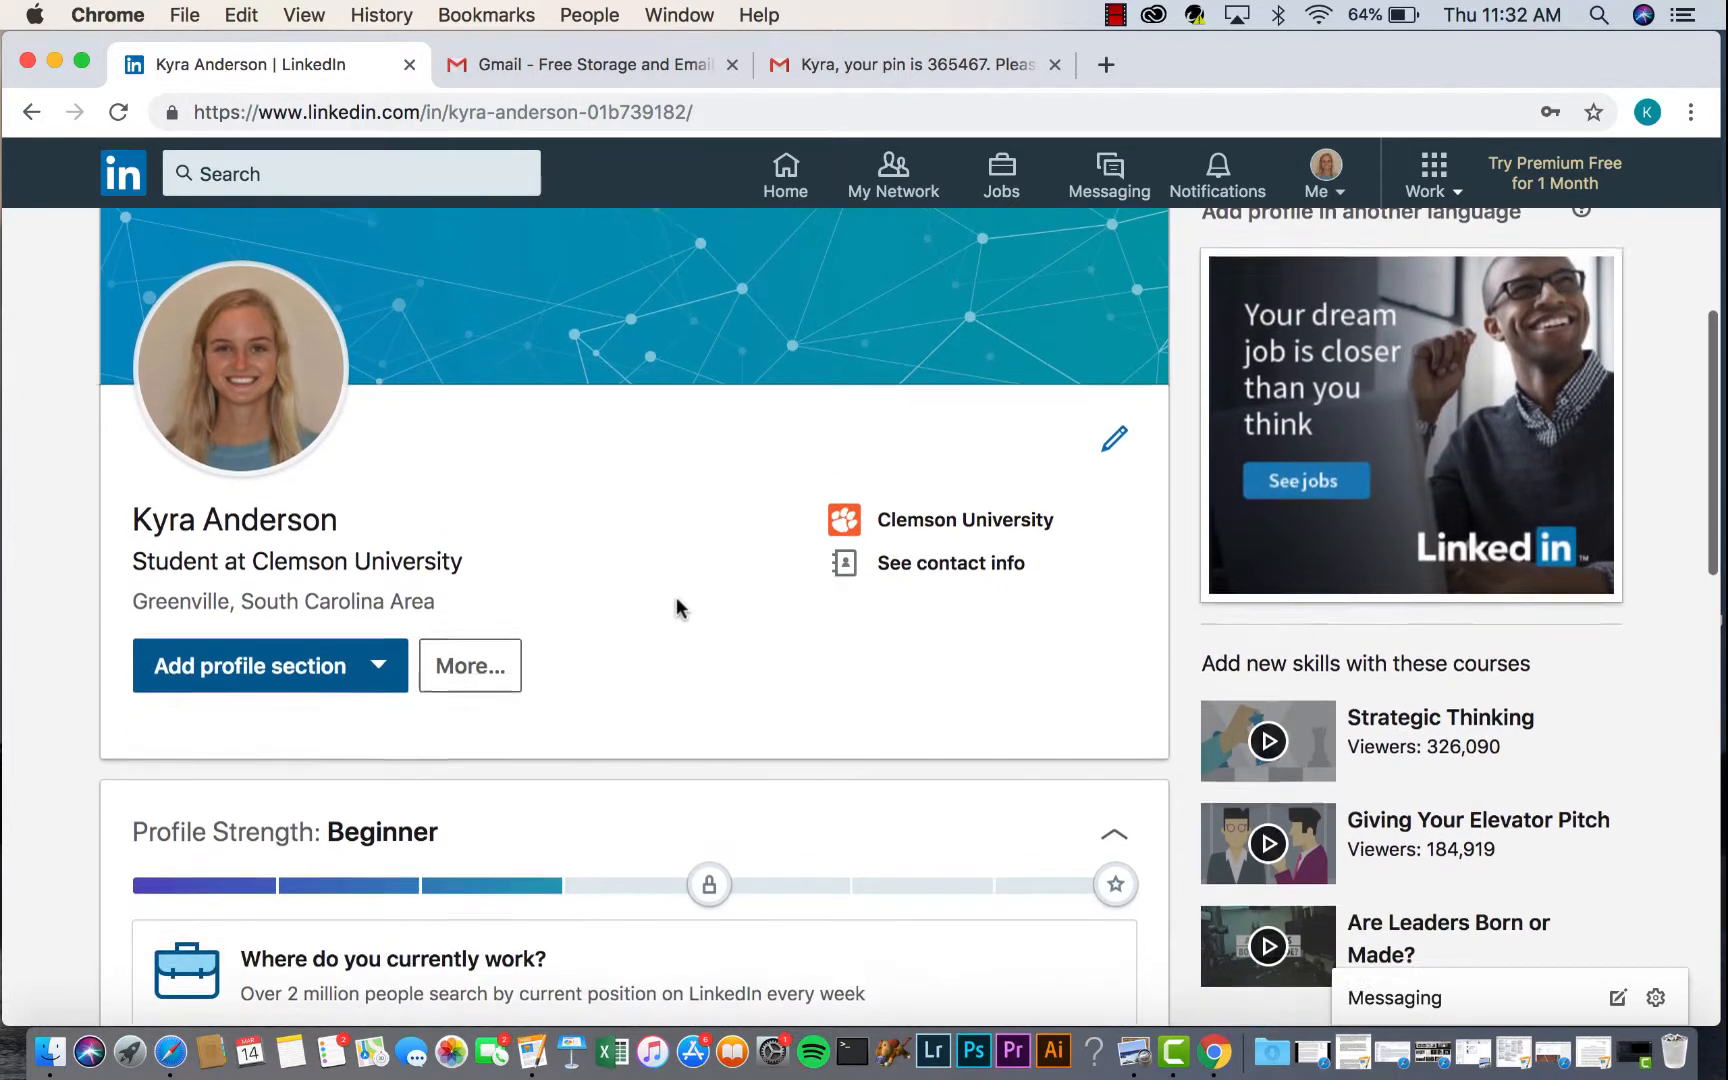
- In the intro editor, set the location to Clemson, South Carolina
left_click(1112, 443)
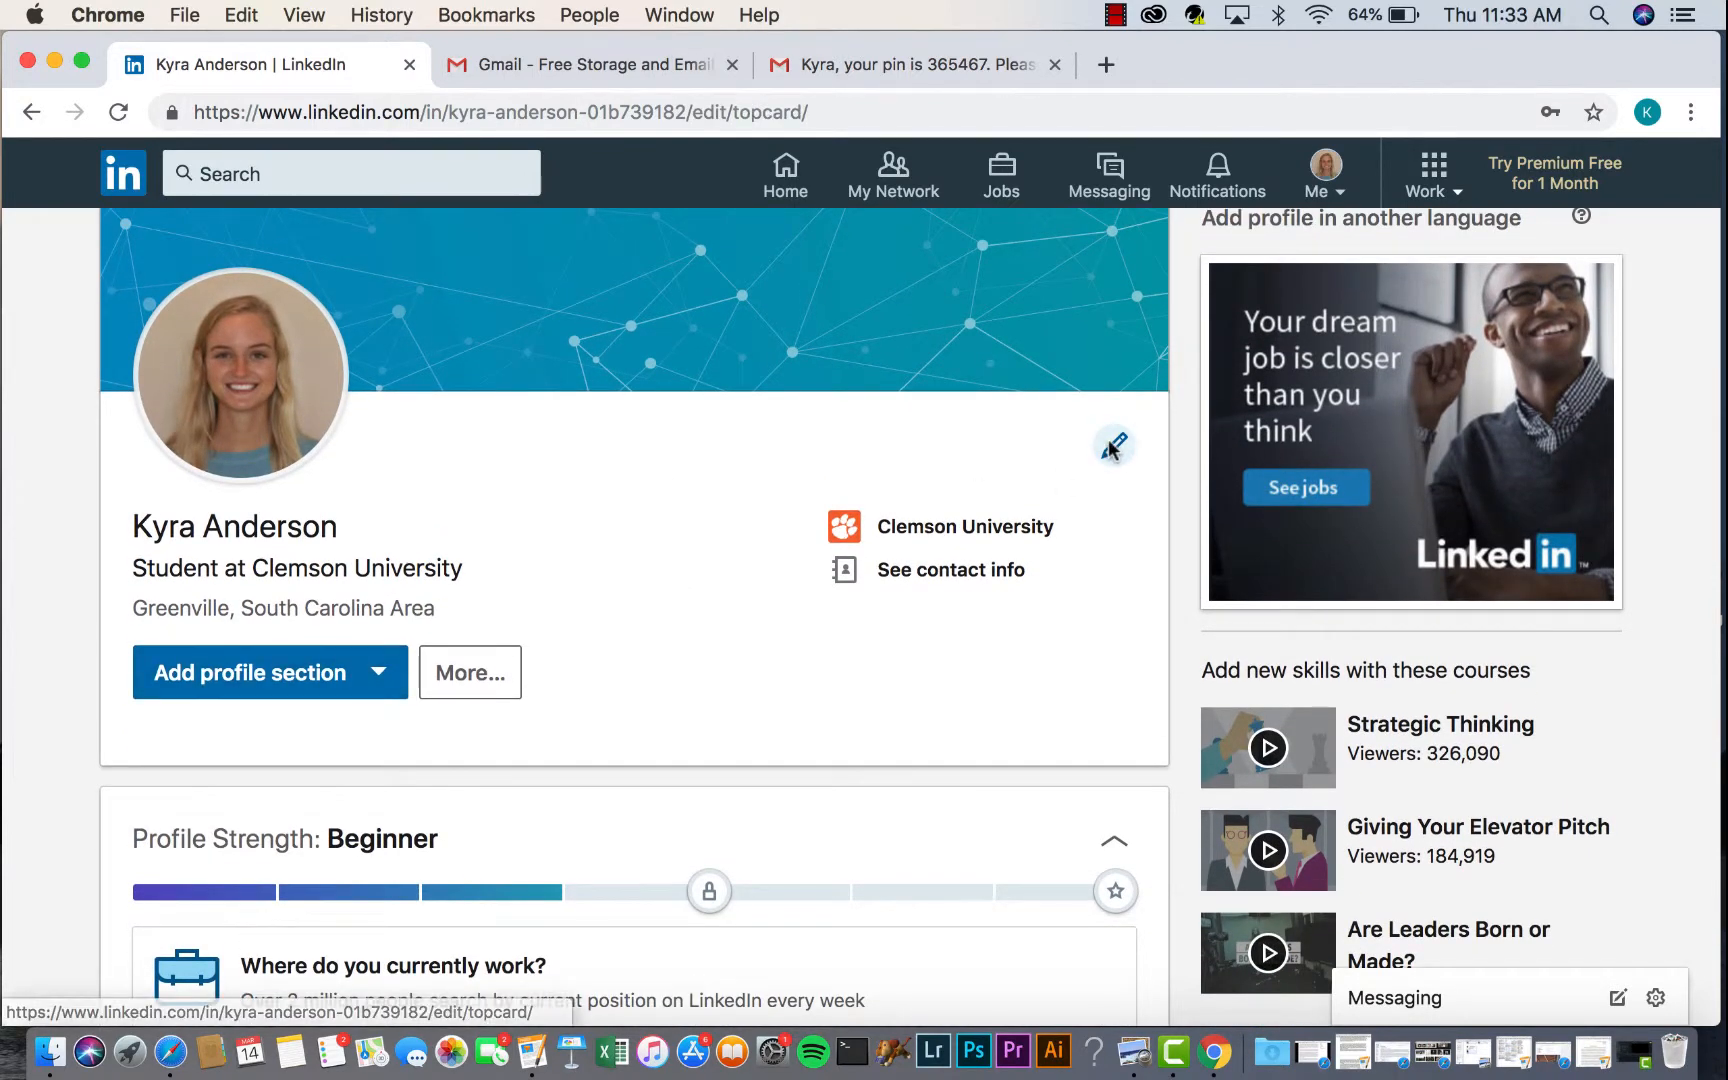
scroll(963, 440, "down", 5)
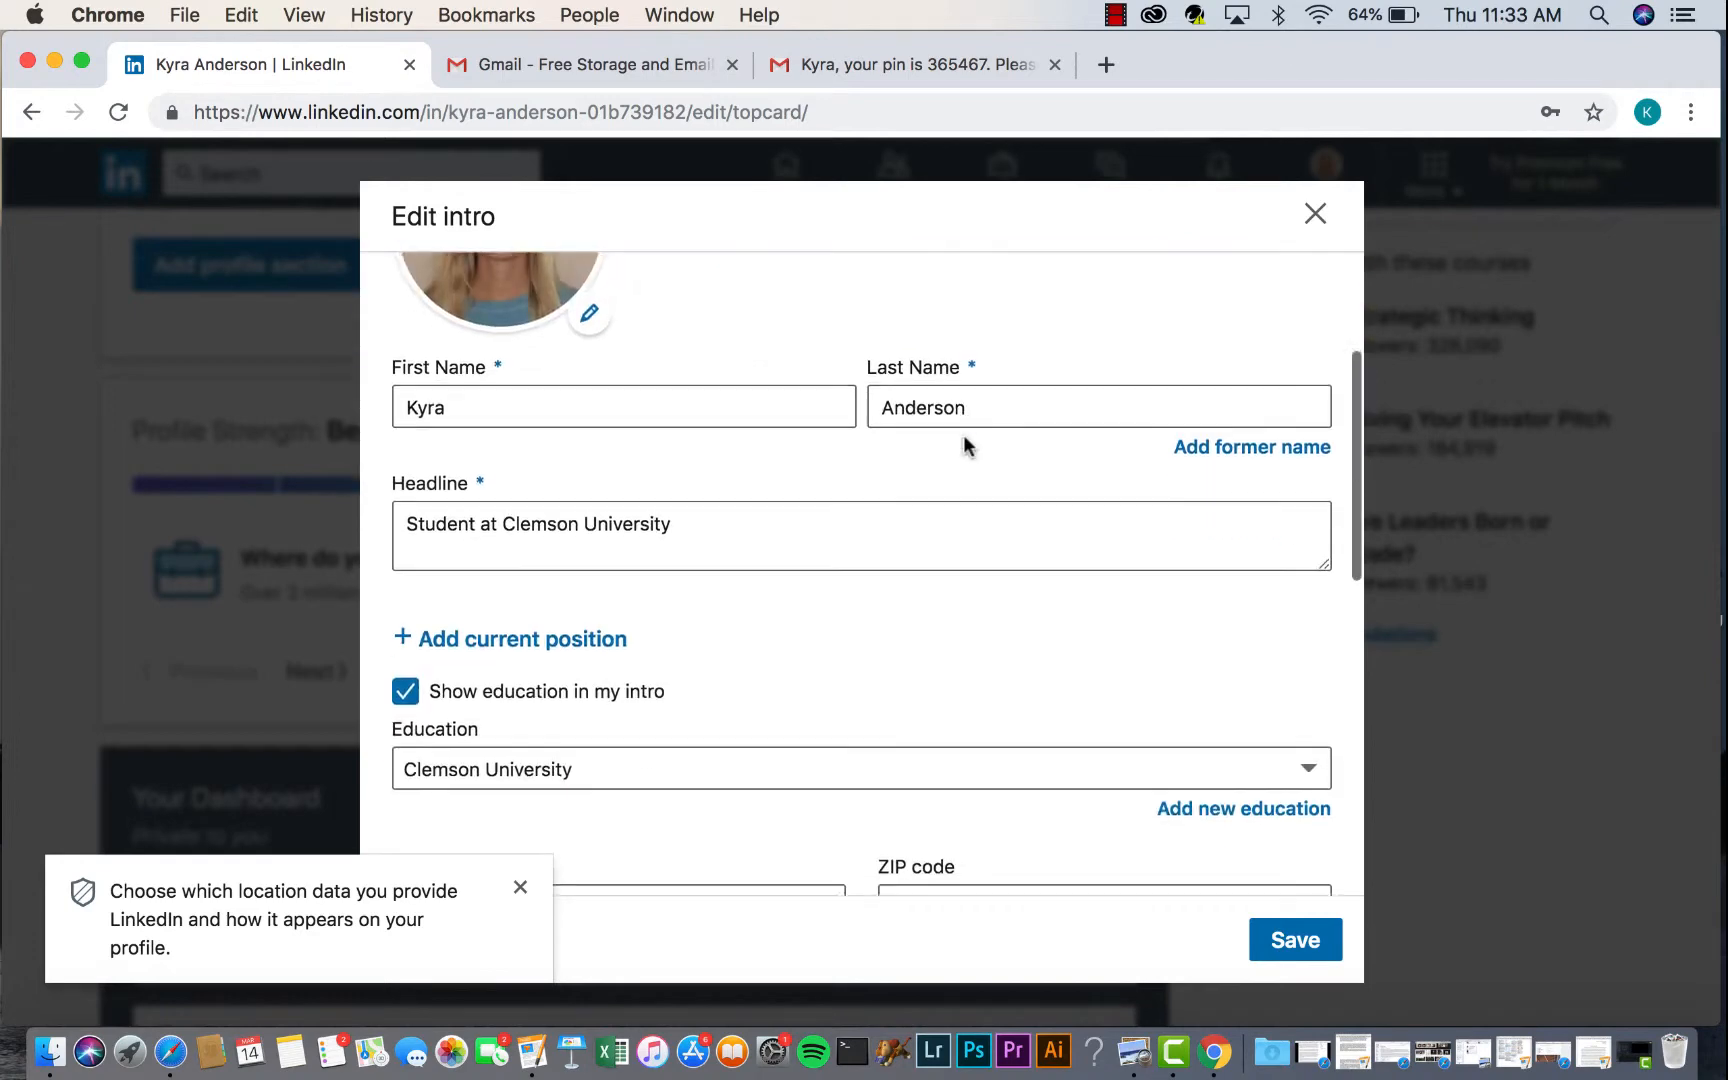
scroll(775, 640, "down", 1)
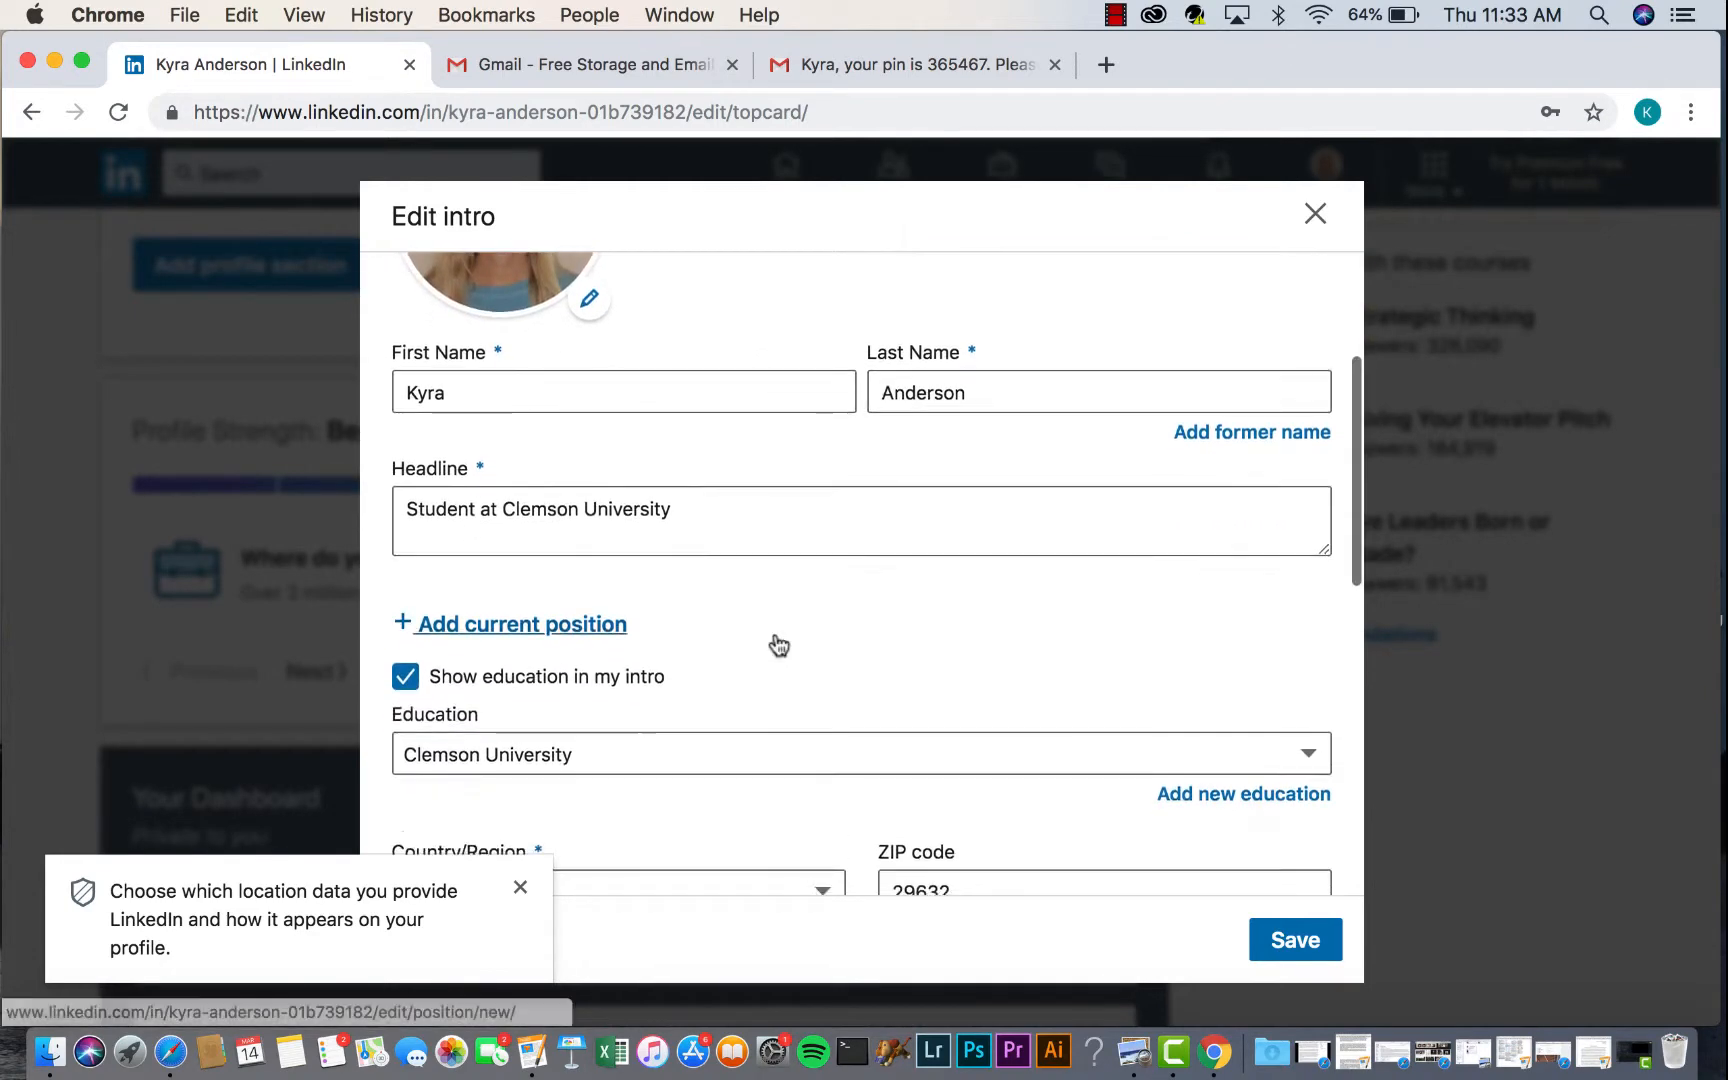
scroll(775, 644, "up", 1)
scroll(678, 530, "down", 1)
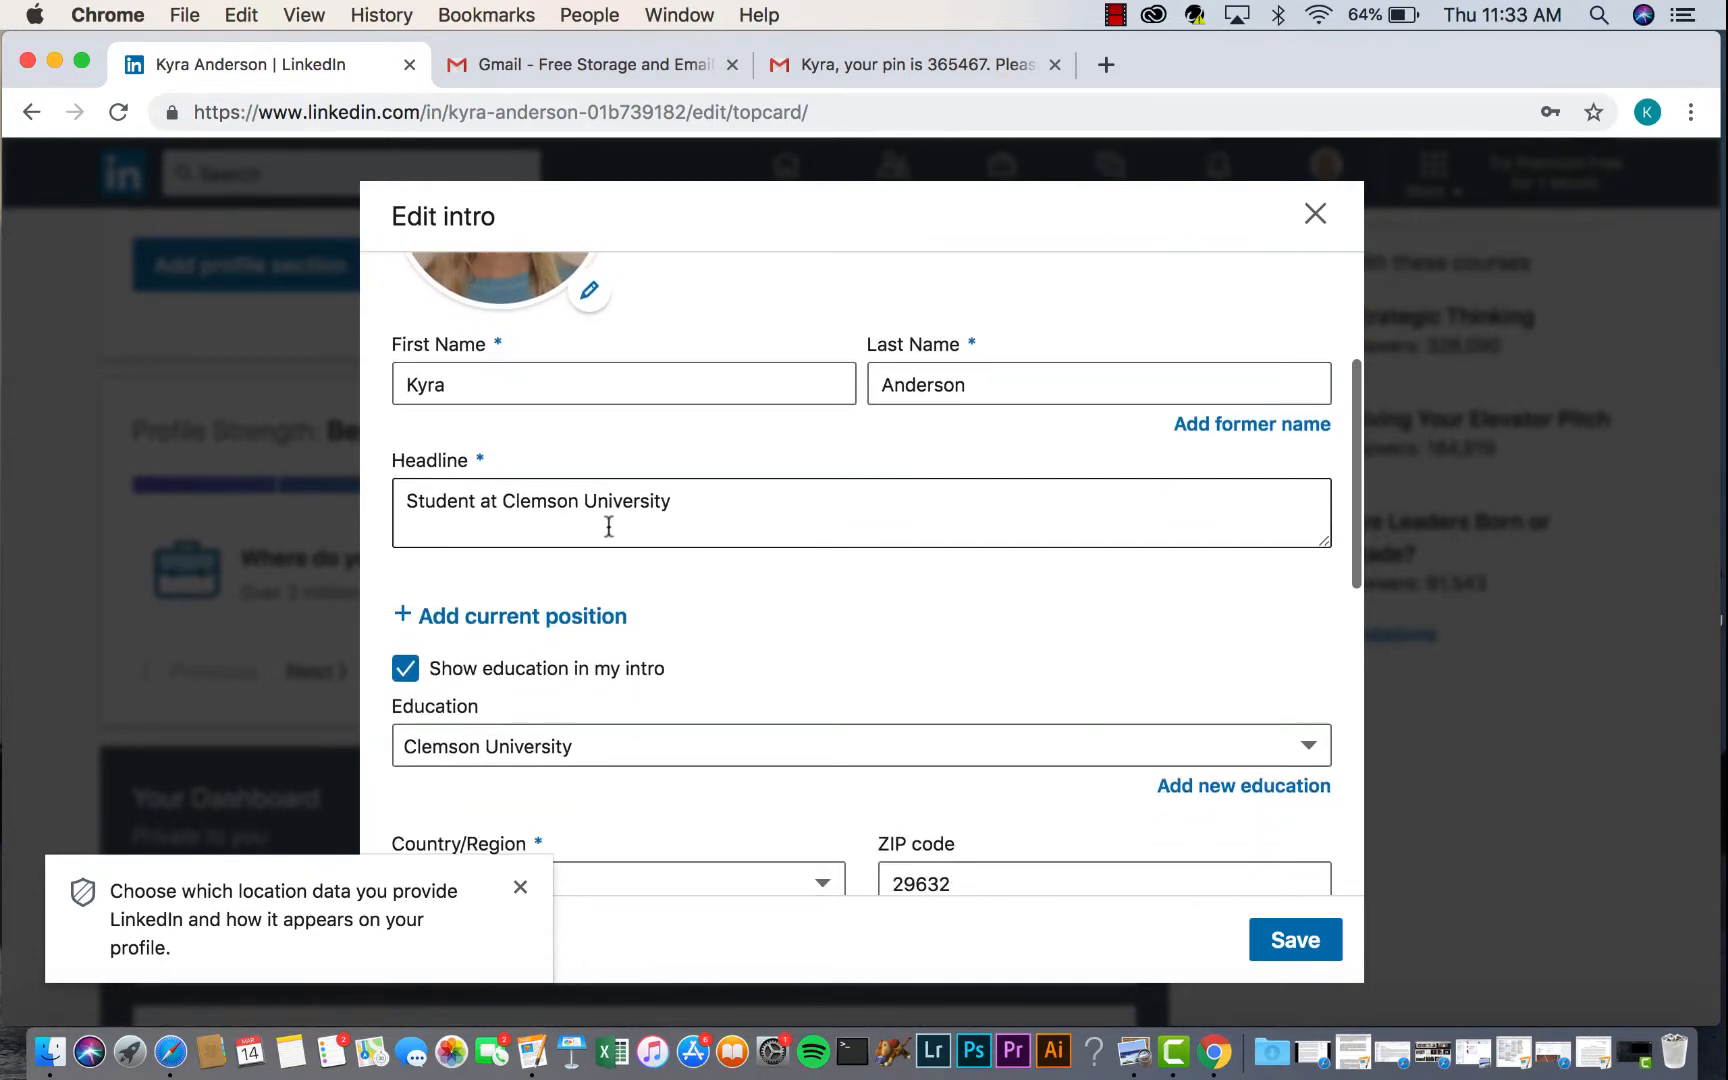
scroll(660, 515, "down", 6)
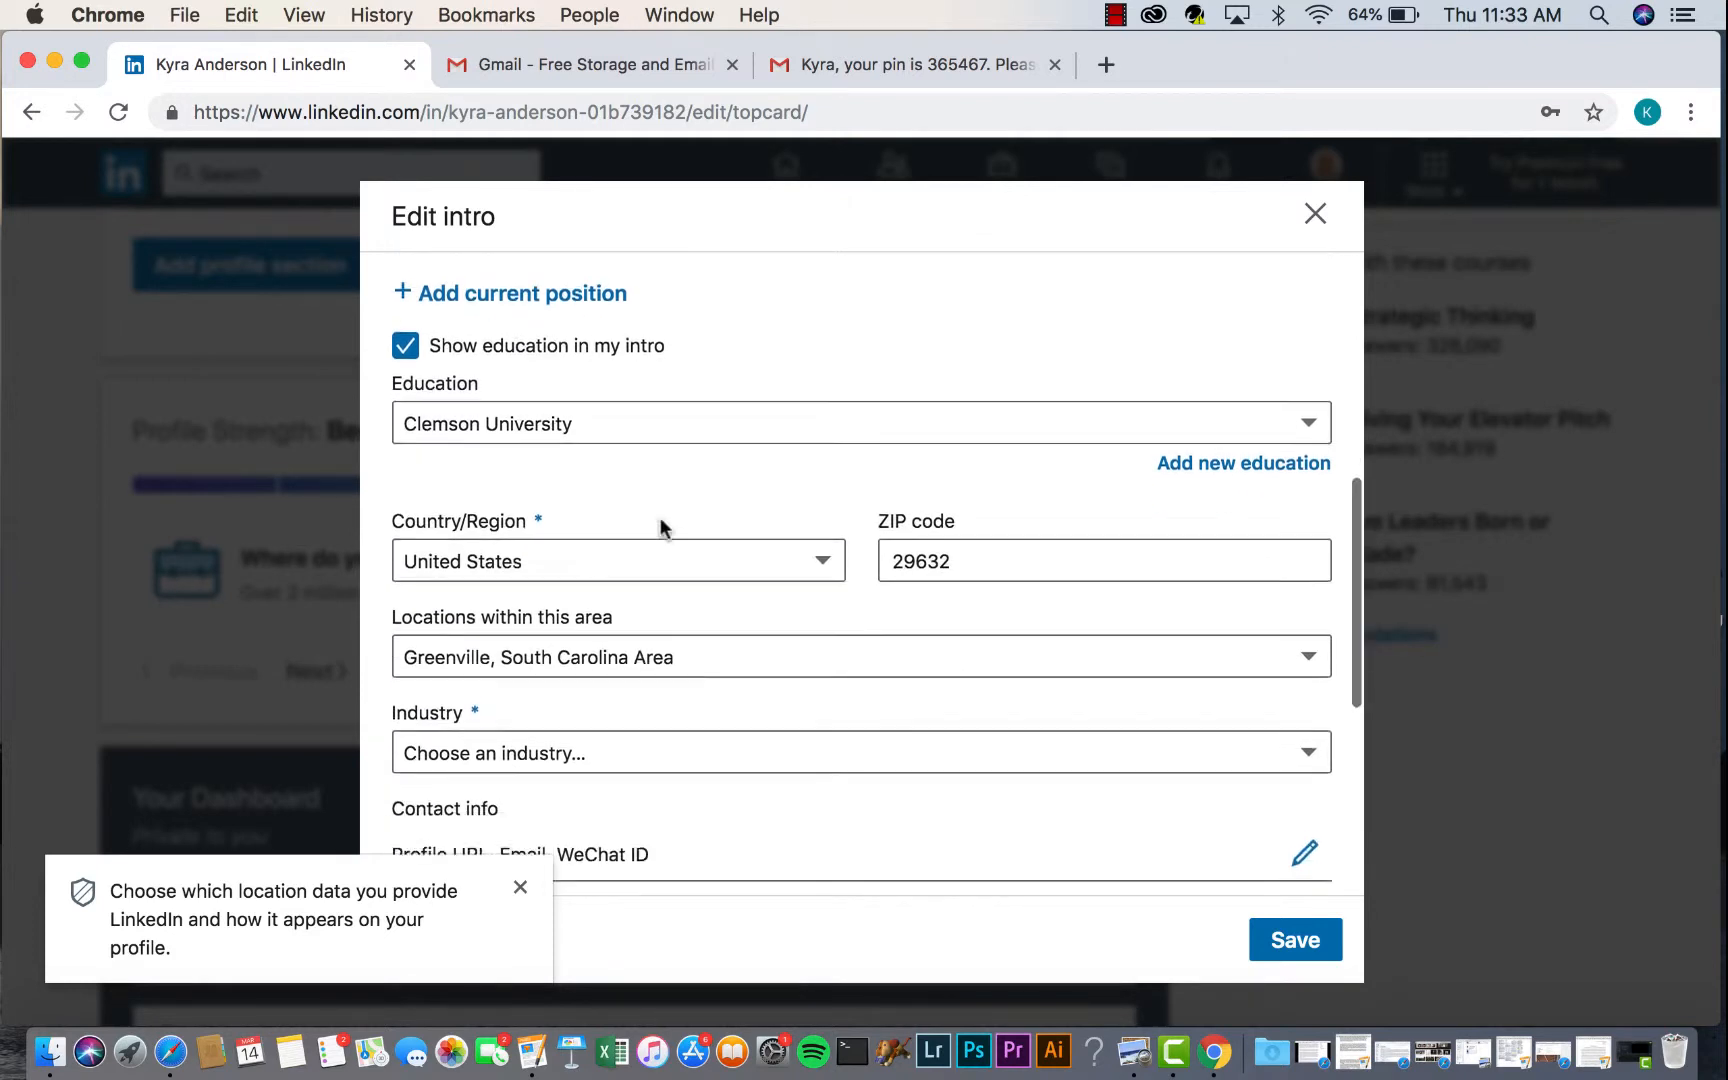
scroll(660, 522, "down", 3)
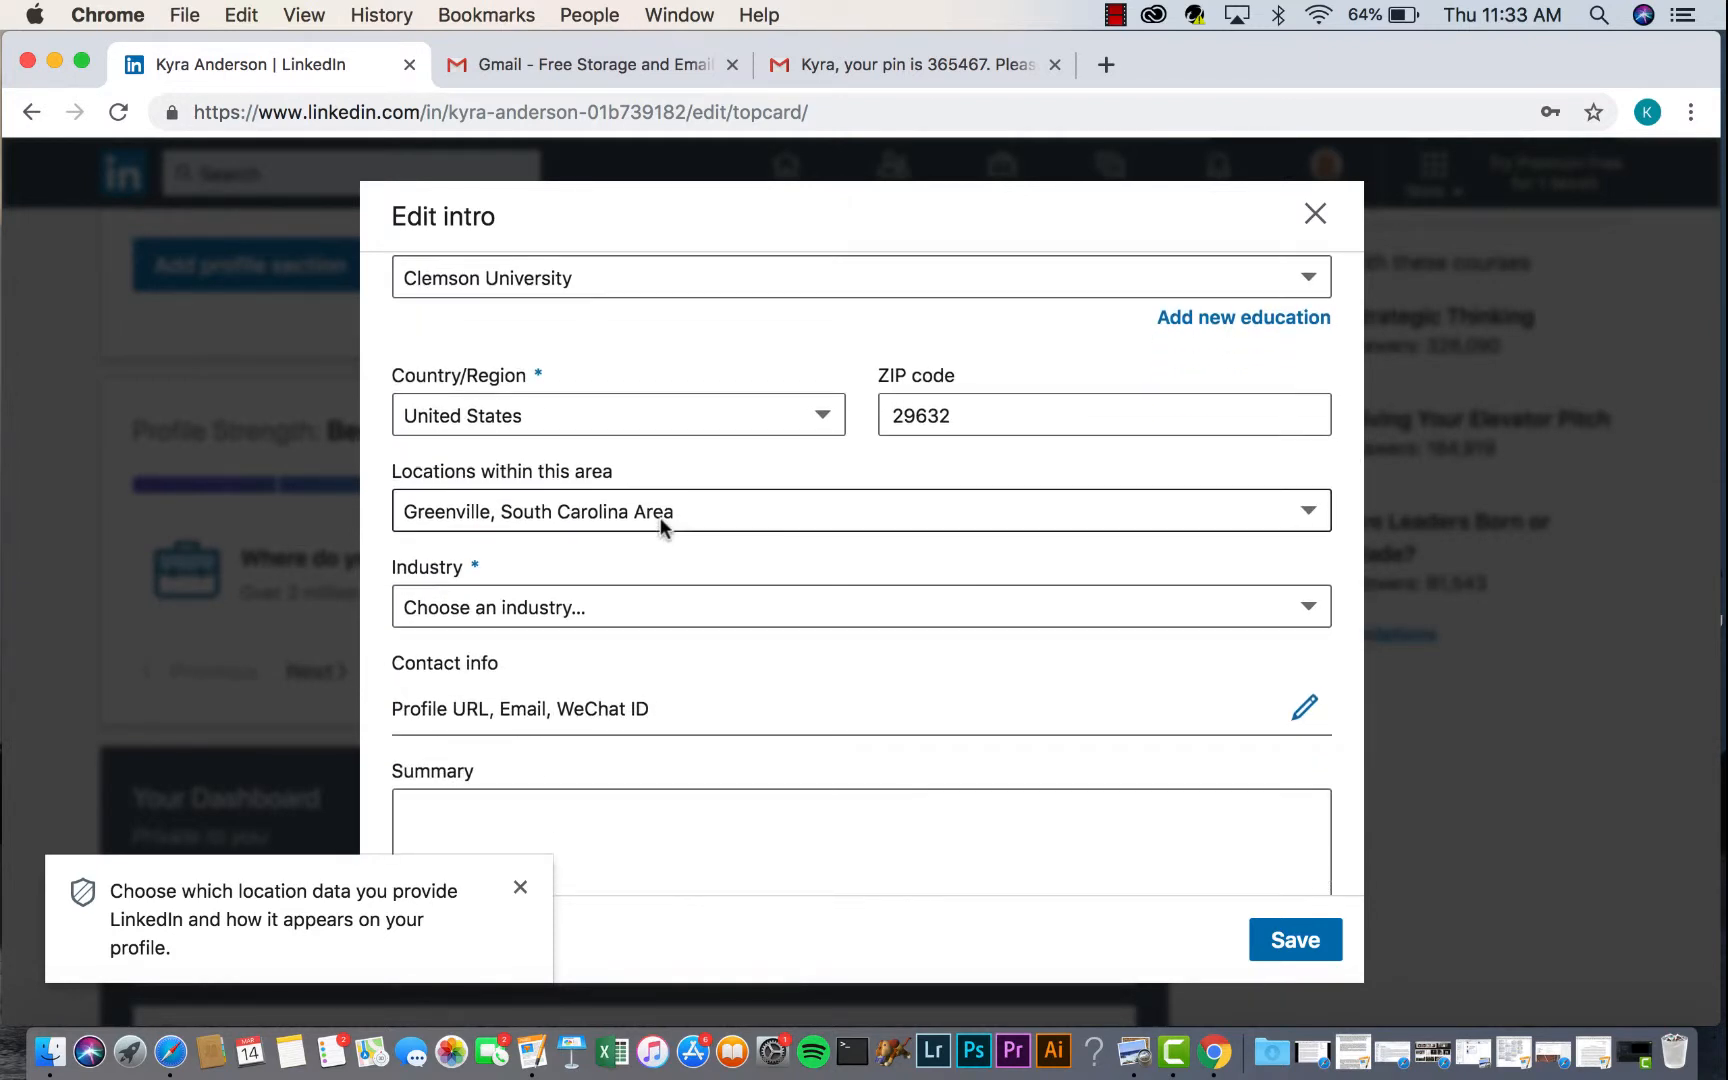
scroll(660, 520, "down", 1)
left_click(674, 494)
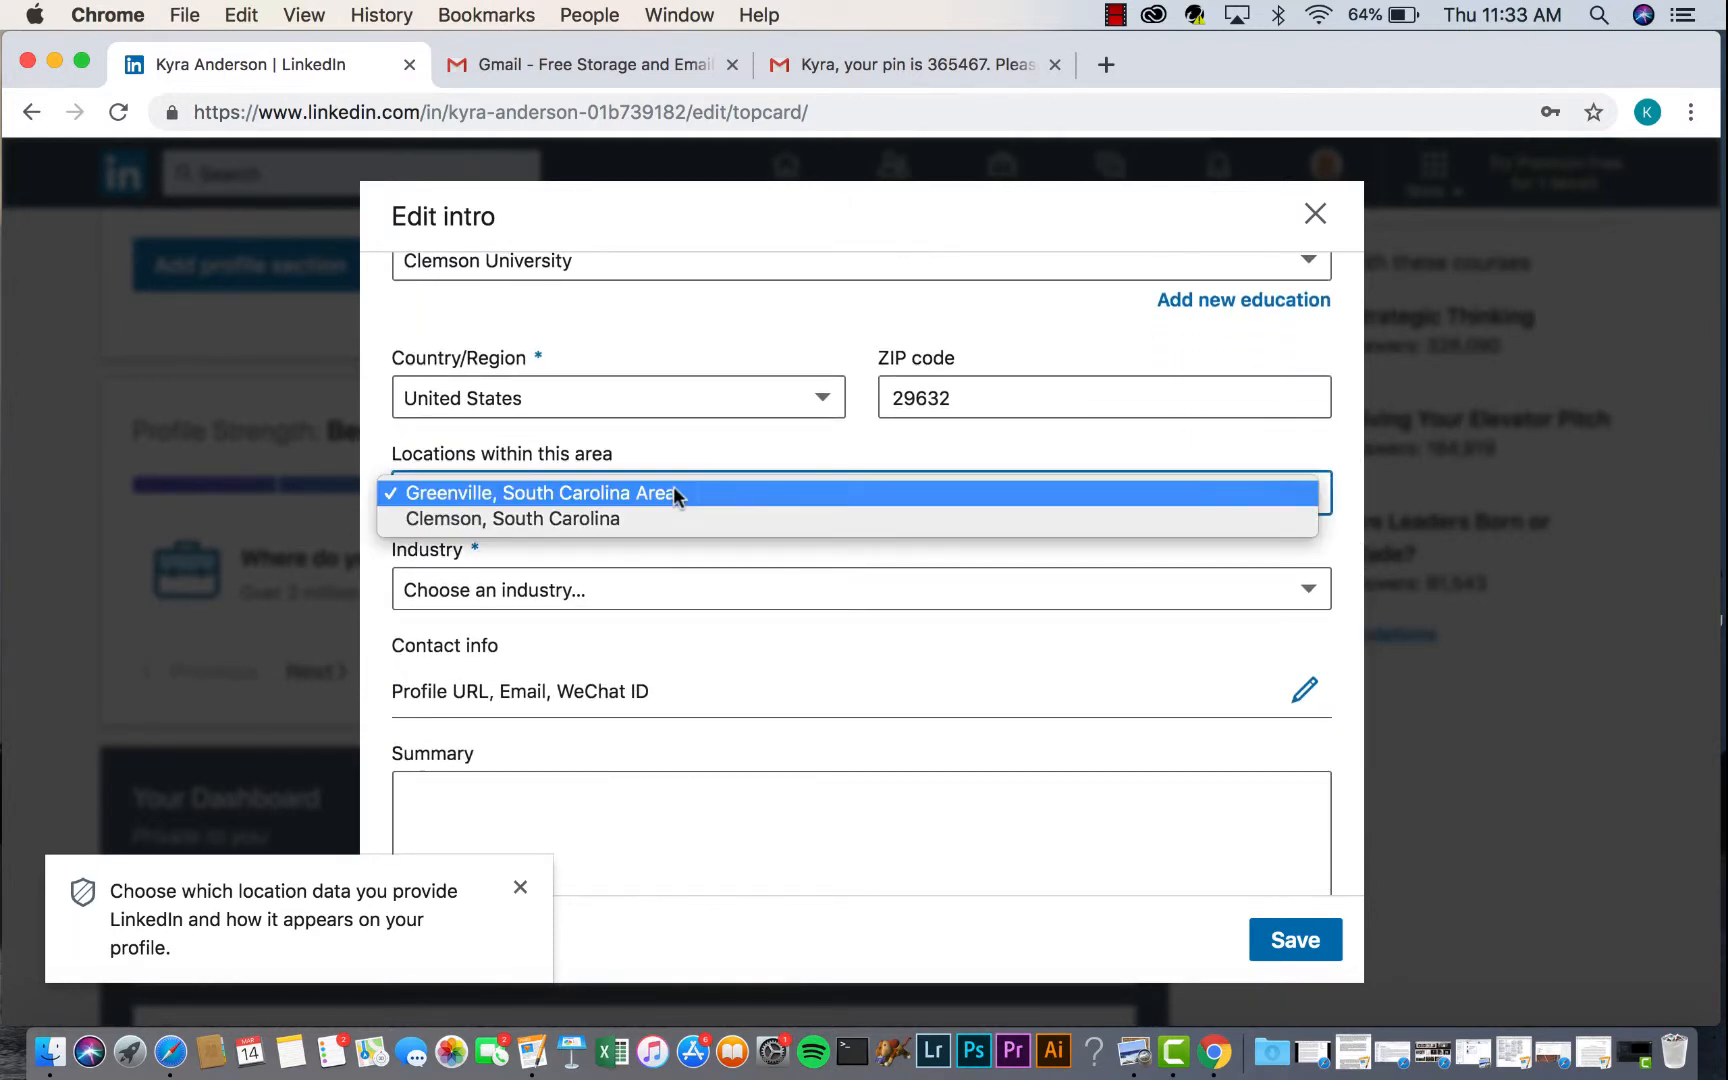
left_click(657, 530)
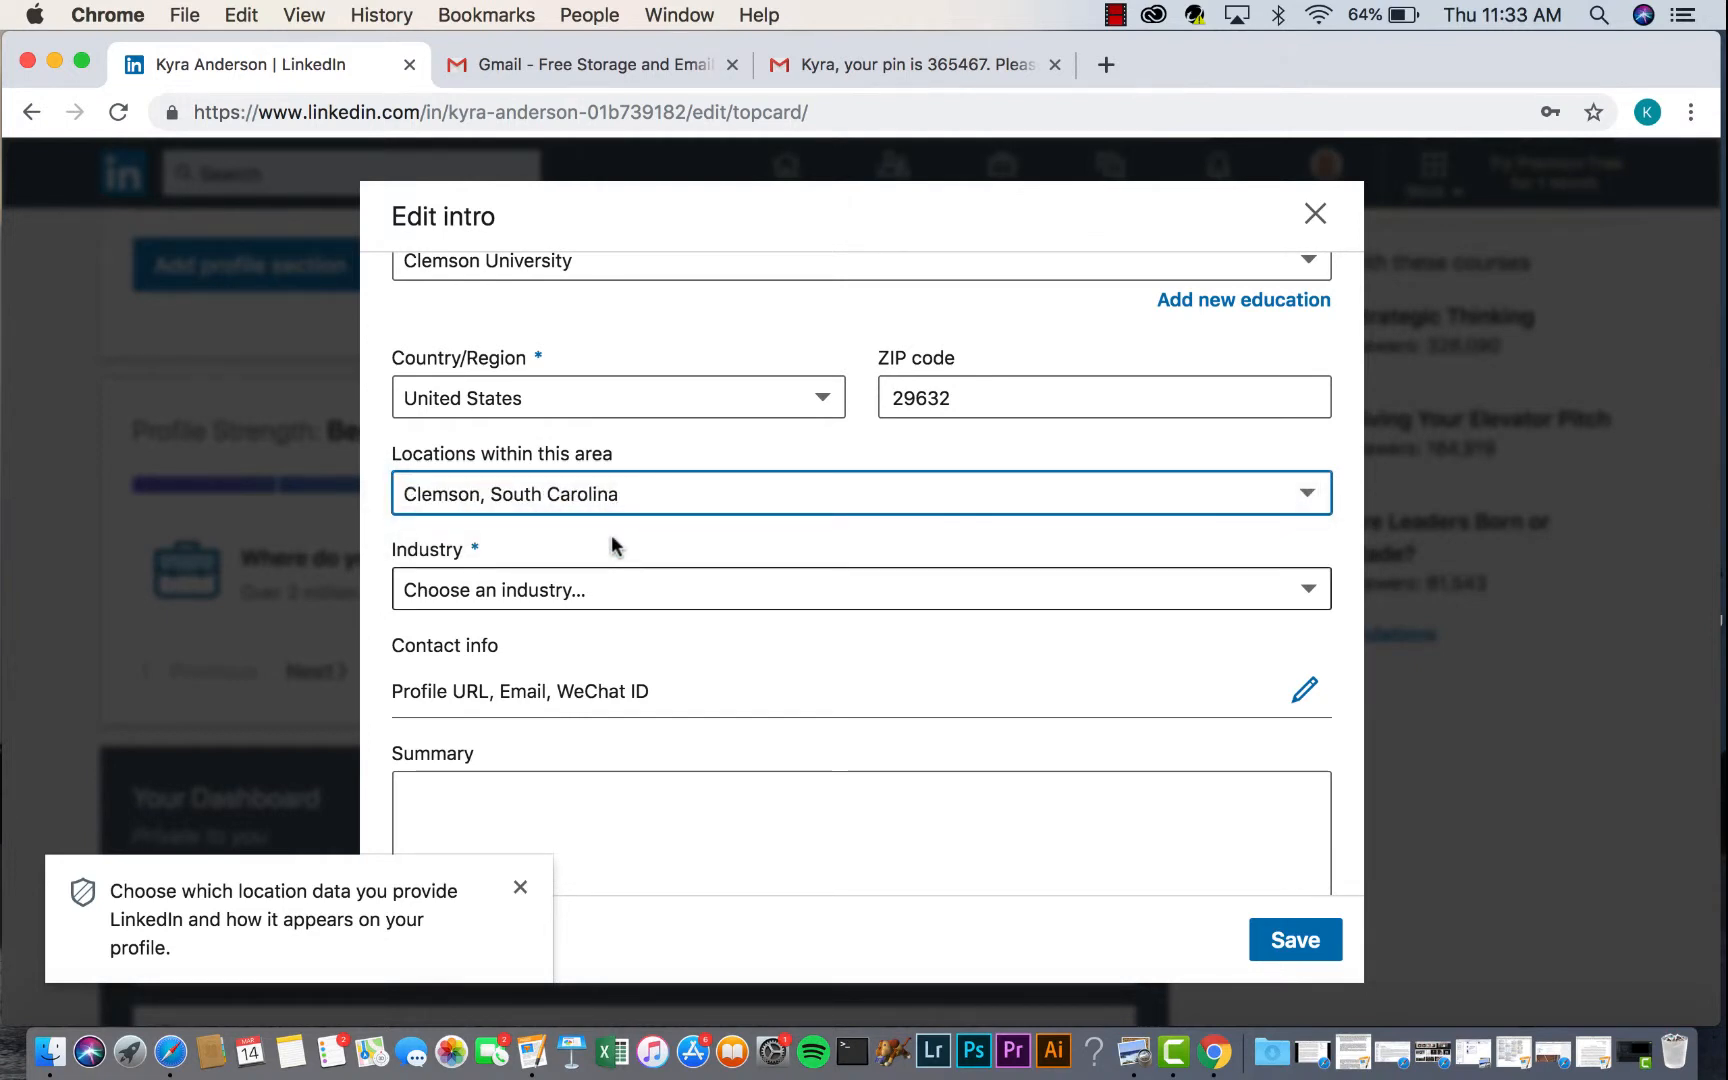
- Choose Computer Software as the profile's industry
scroll(612, 545, "down", 2)
left_click(620, 518)
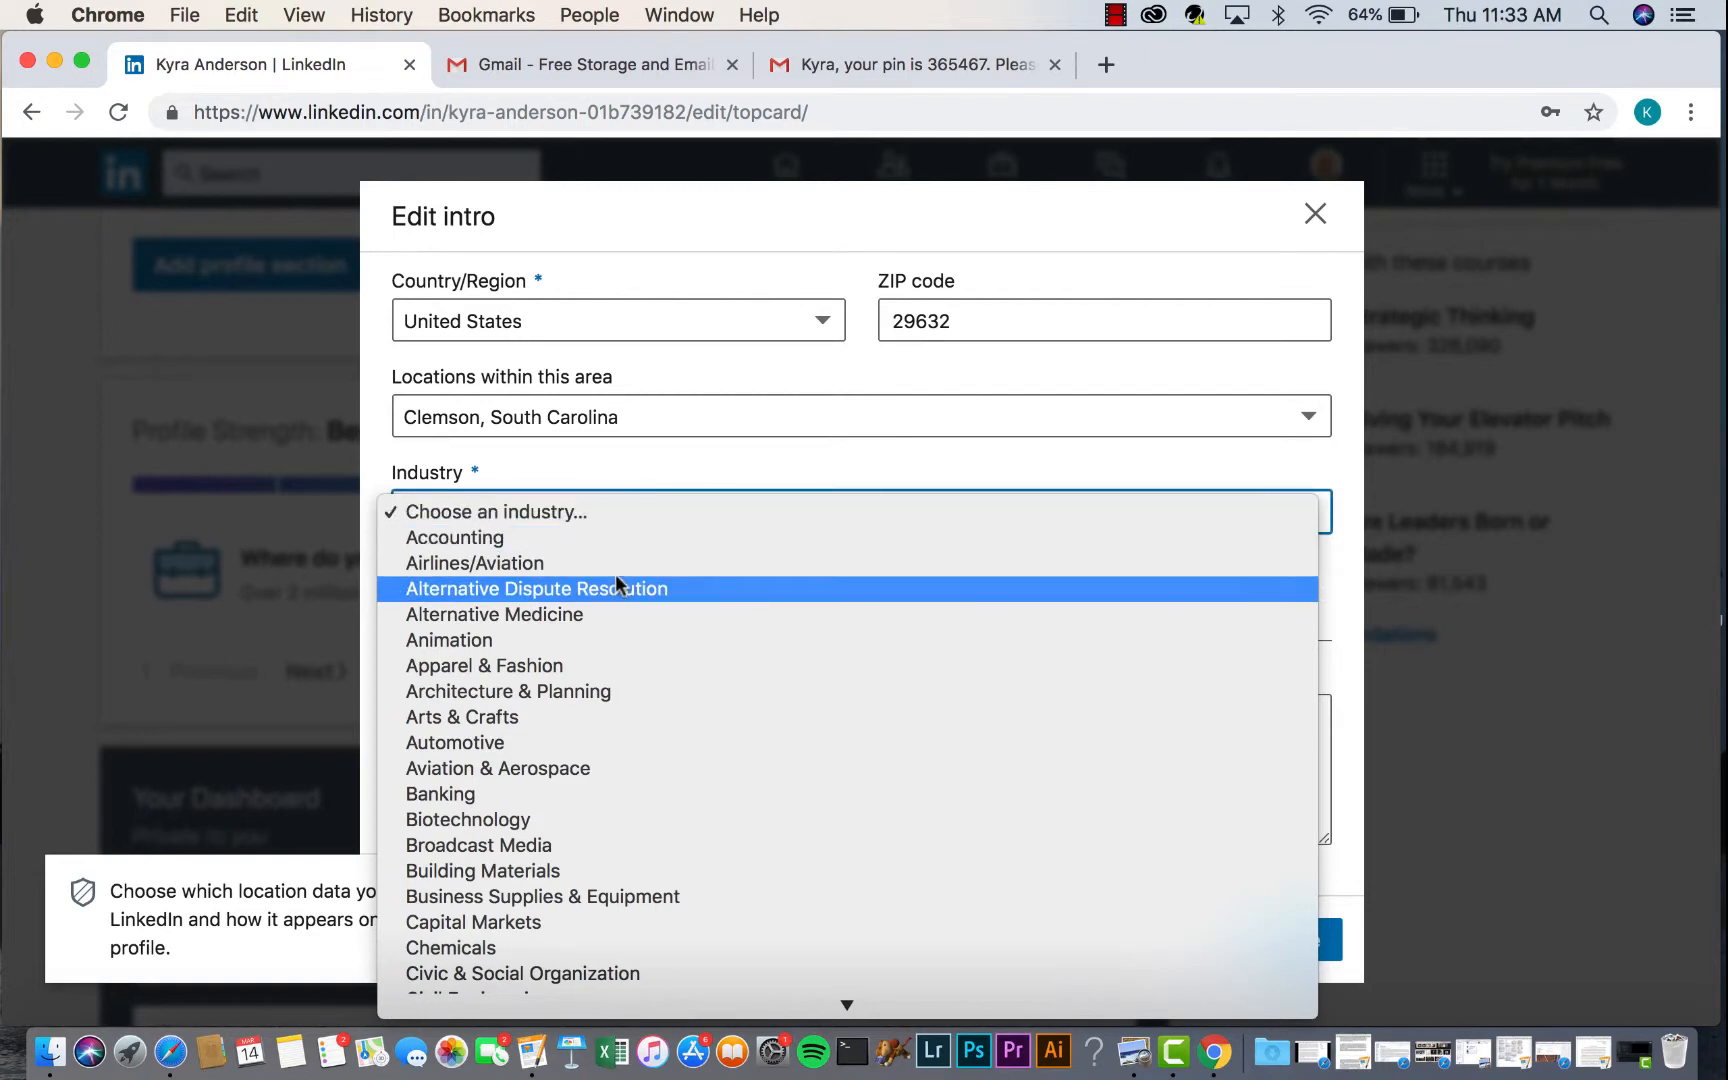
scroll(617, 585, "down", 6)
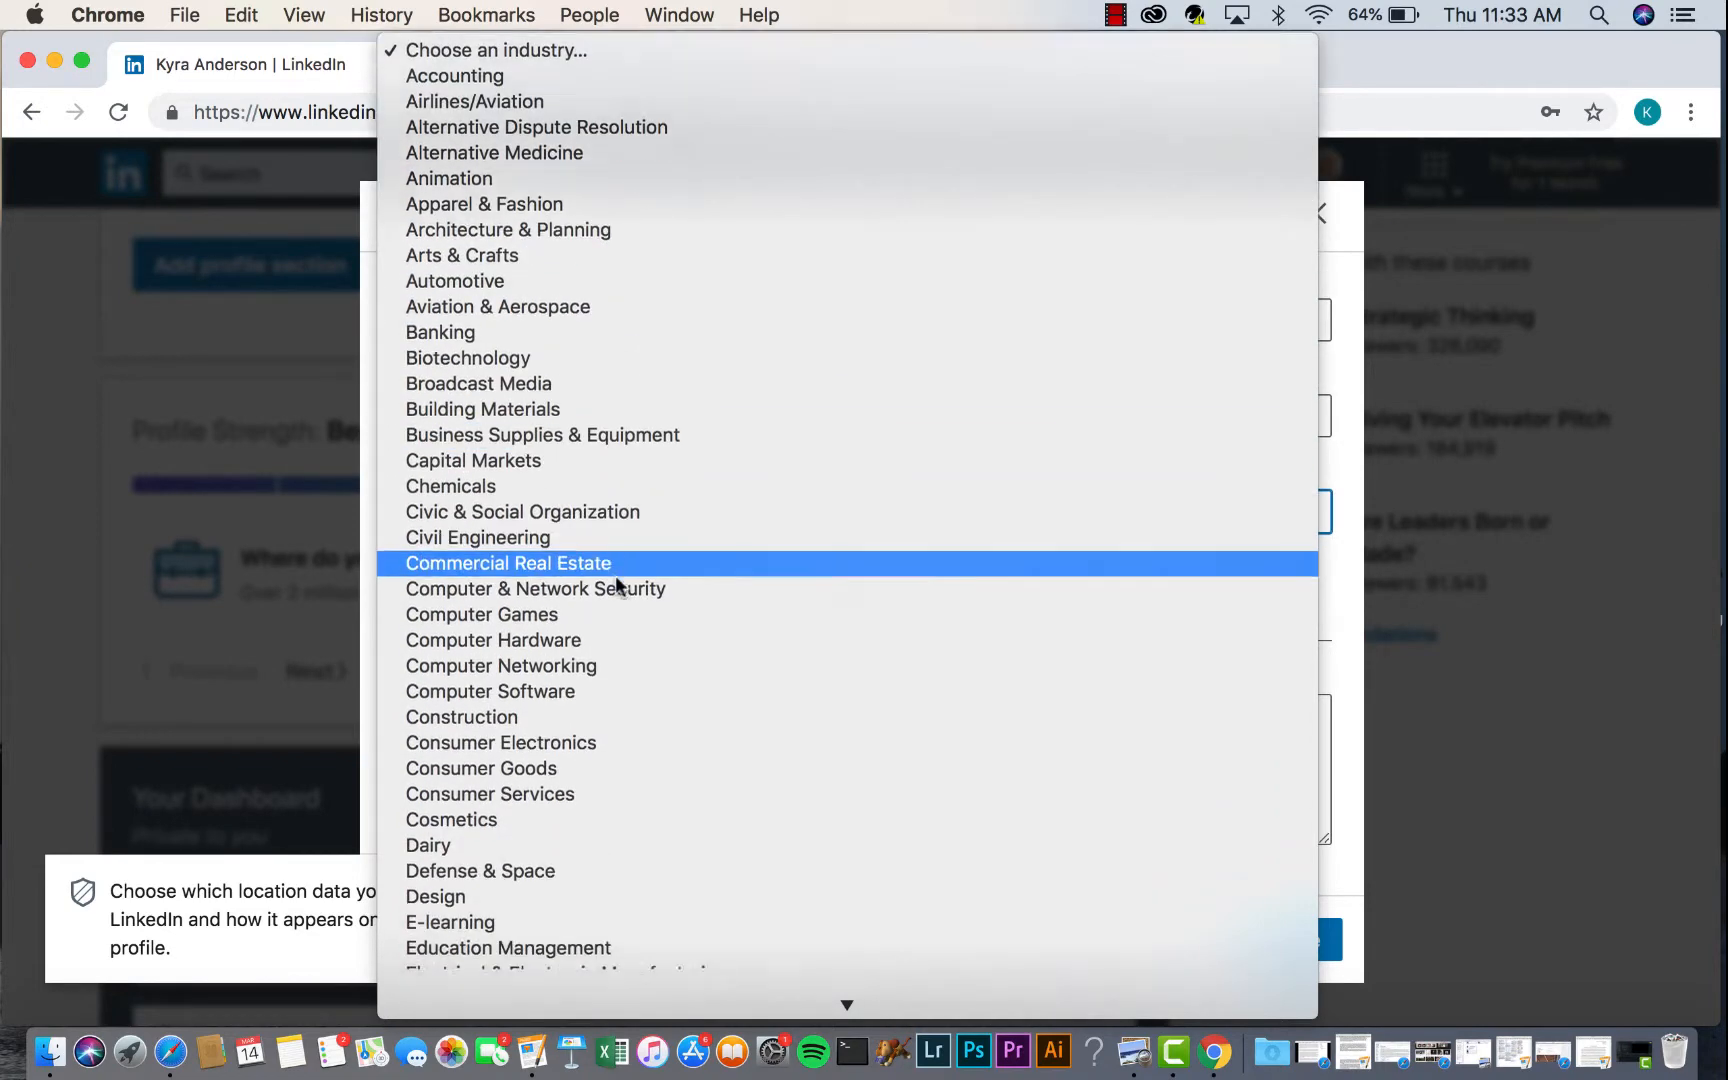
scroll(616, 585, "down", 1)
scroll(616, 575, "down", 1)
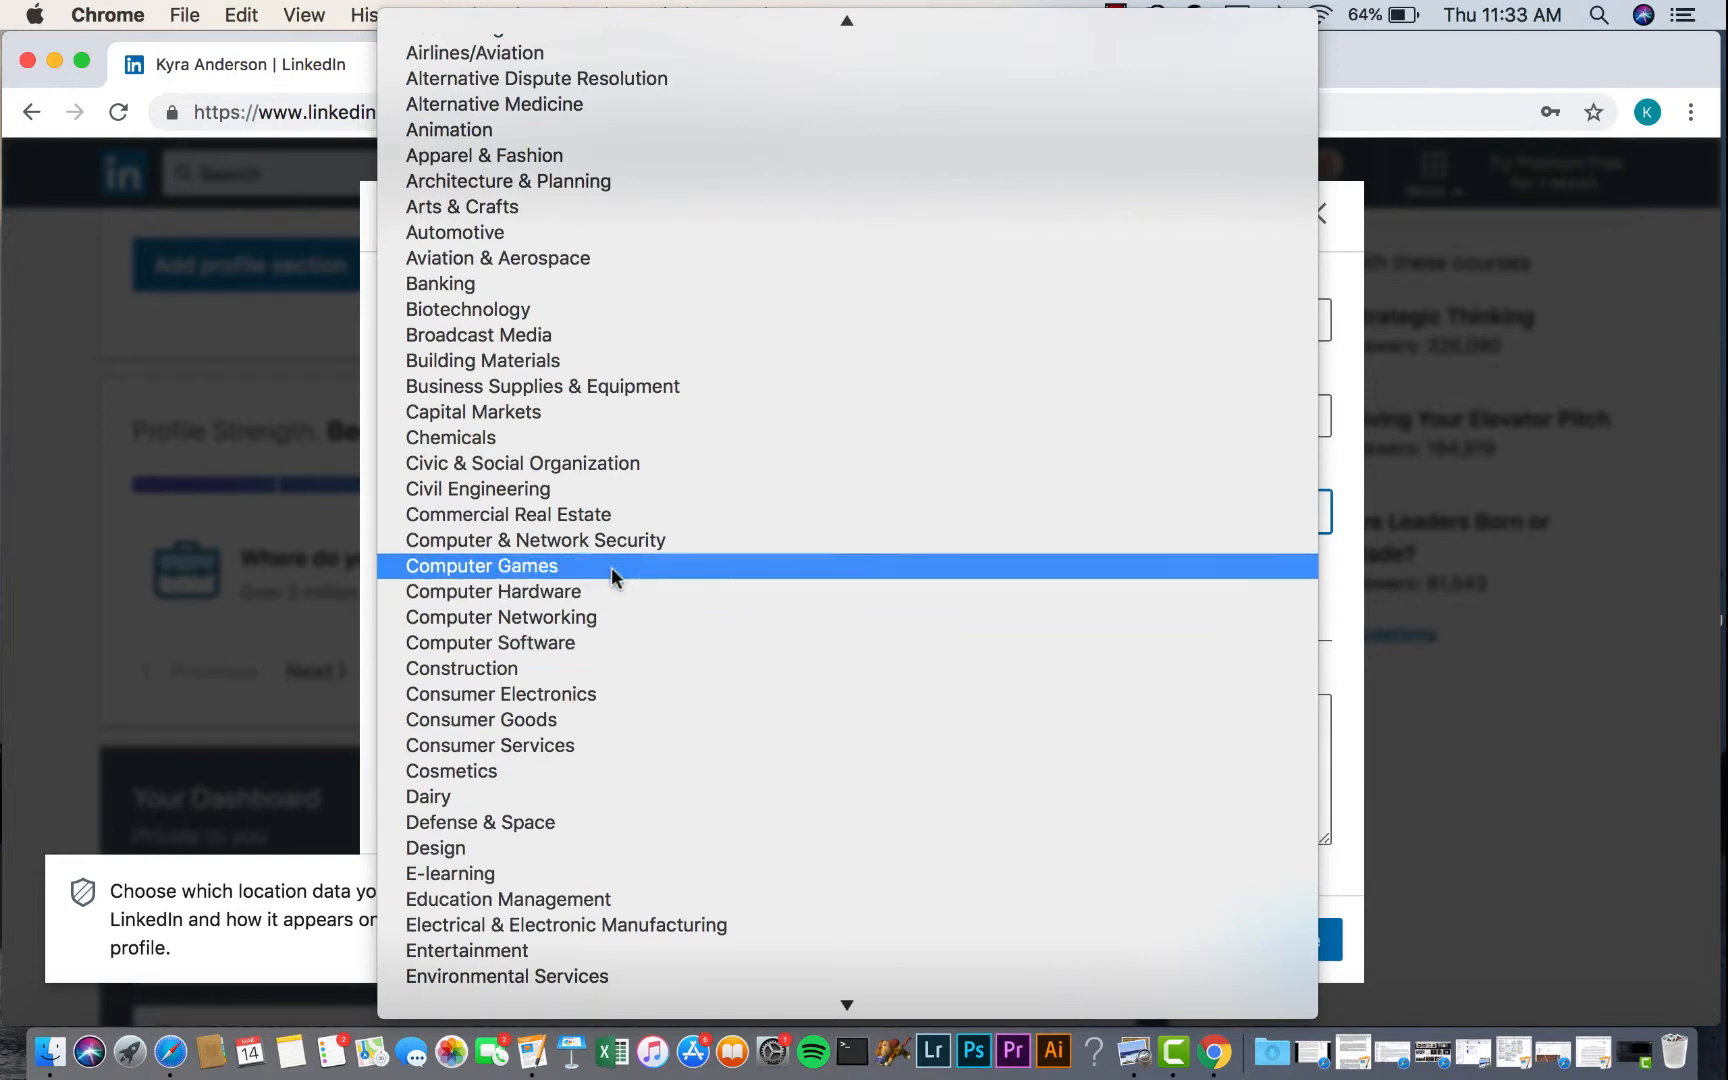
left_click(593, 648)
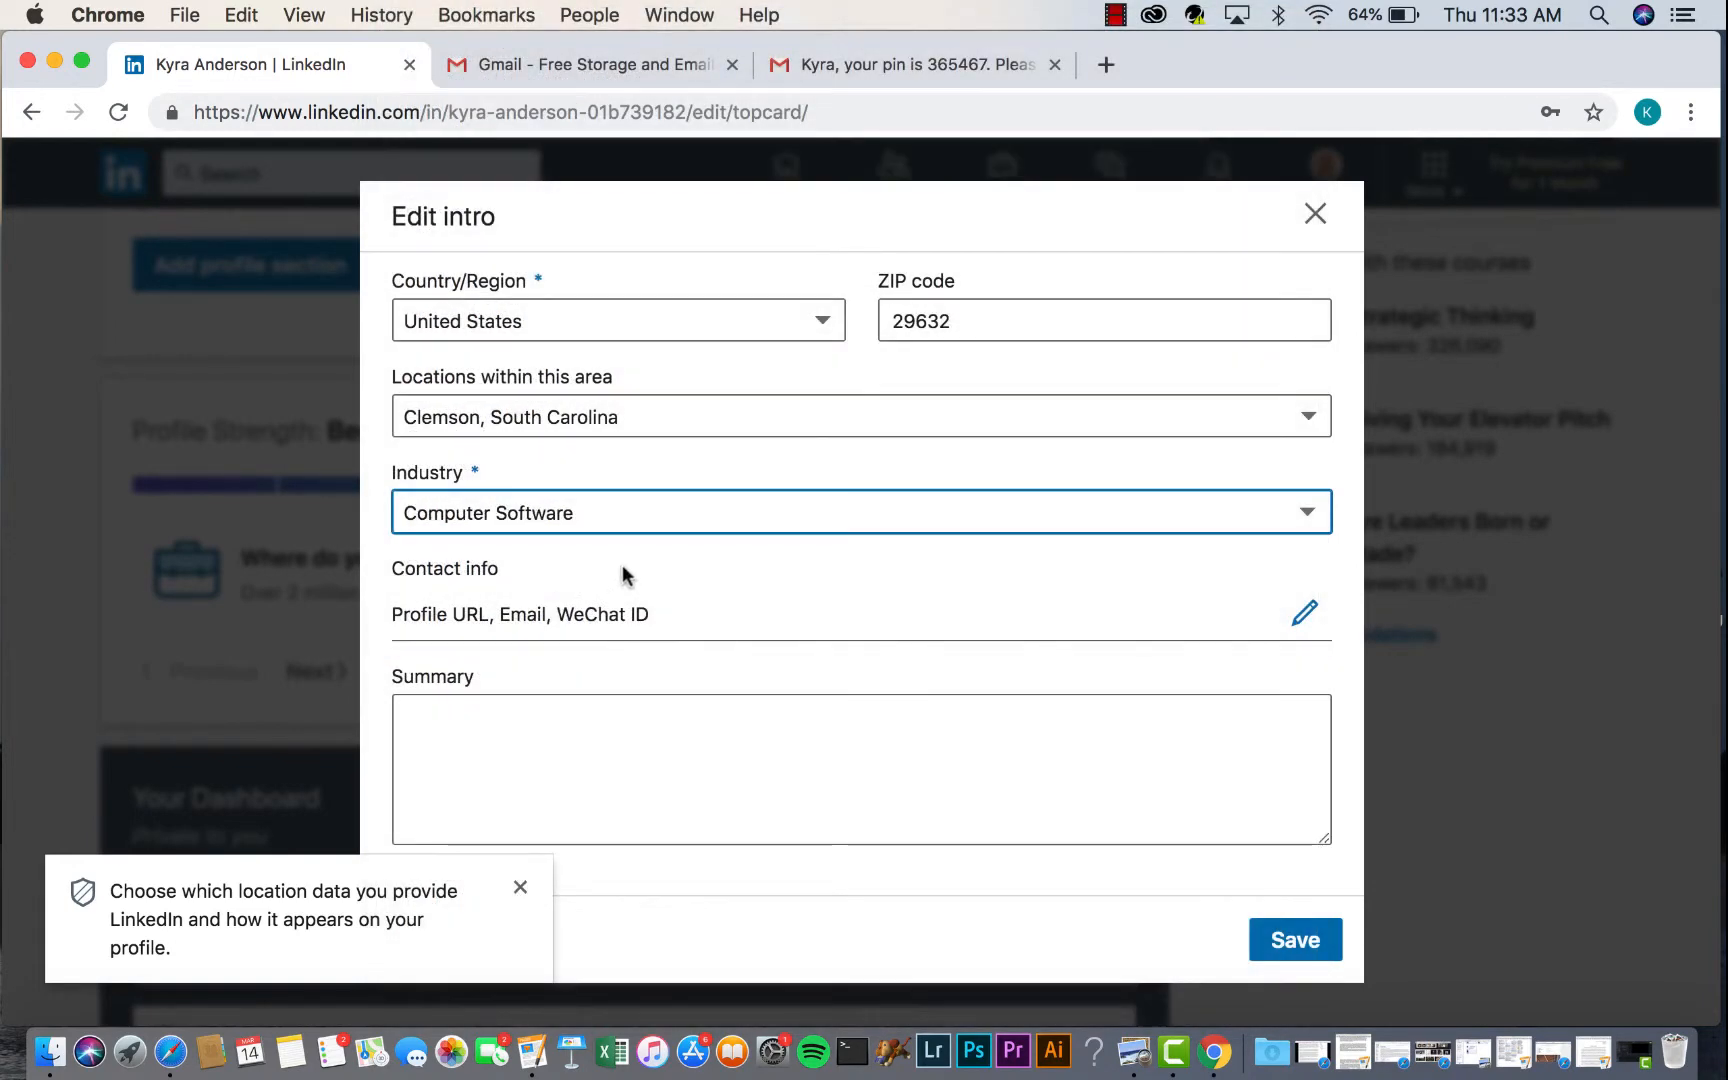
scroll(621, 579, "down", 3)
scroll(554, 540, "up", 2)
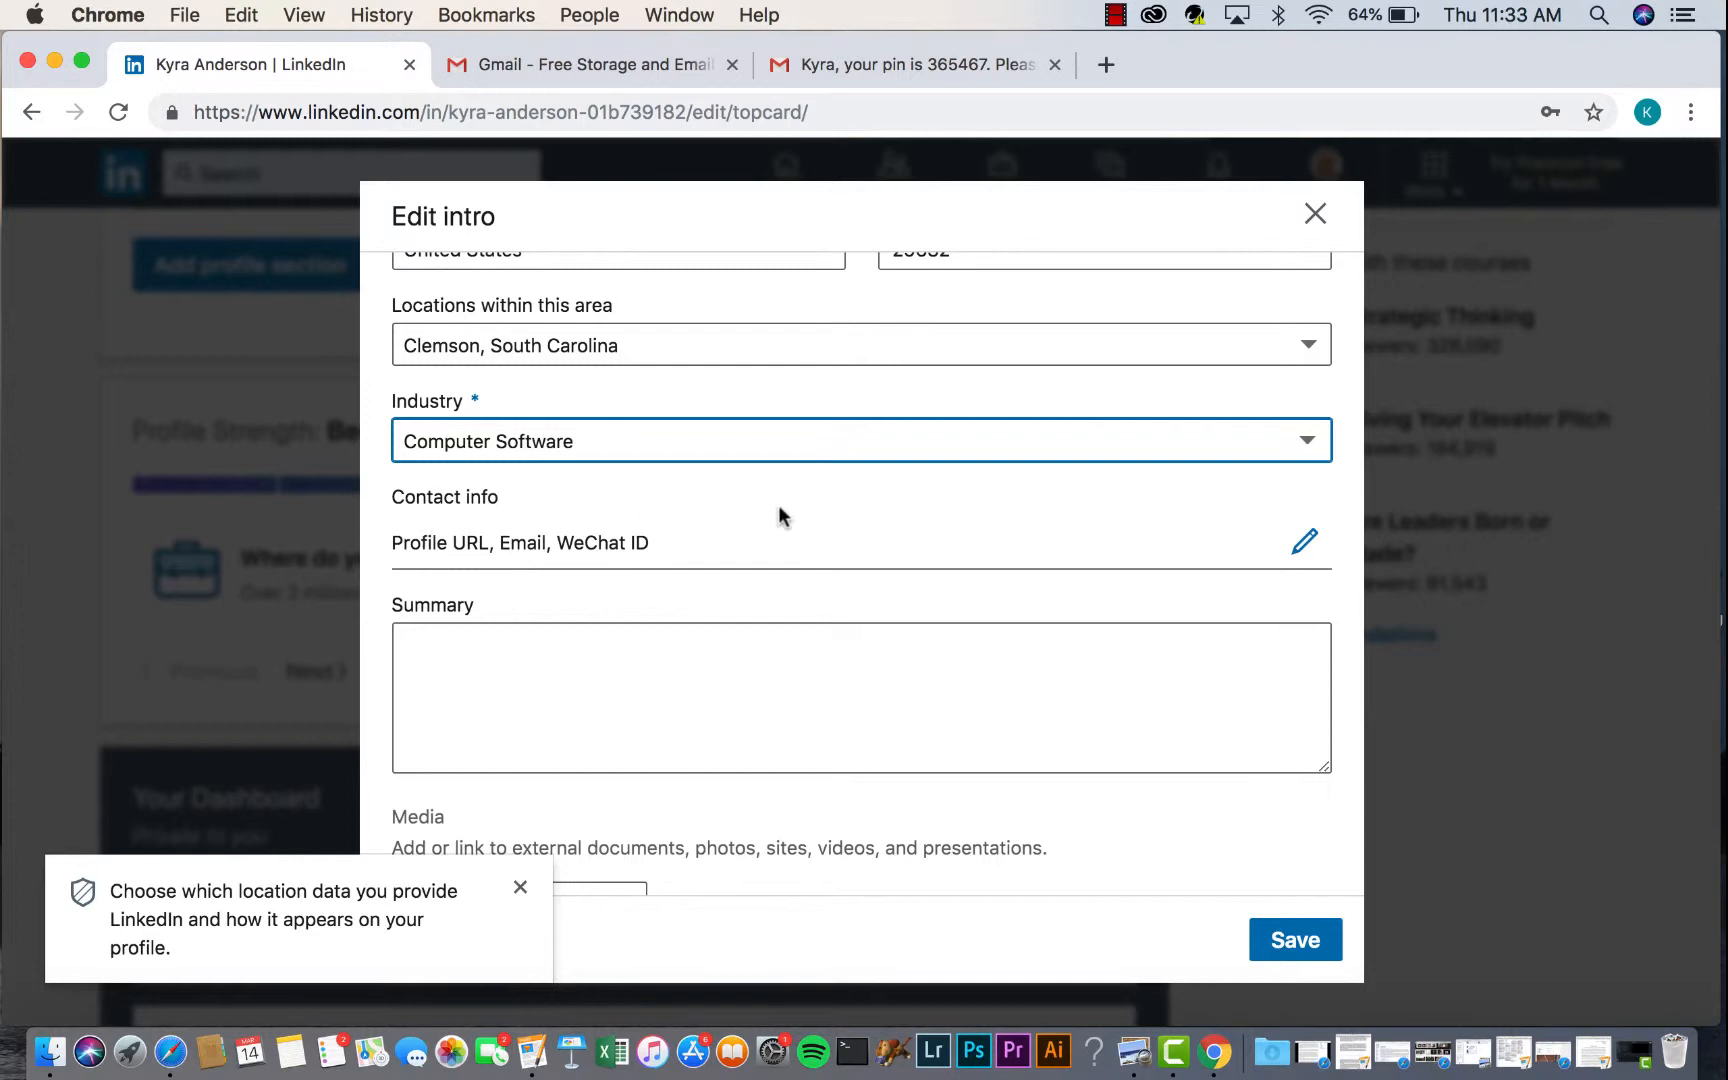
scroll(853, 537, "down", 2)
scroll(853, 537, "up", 2)
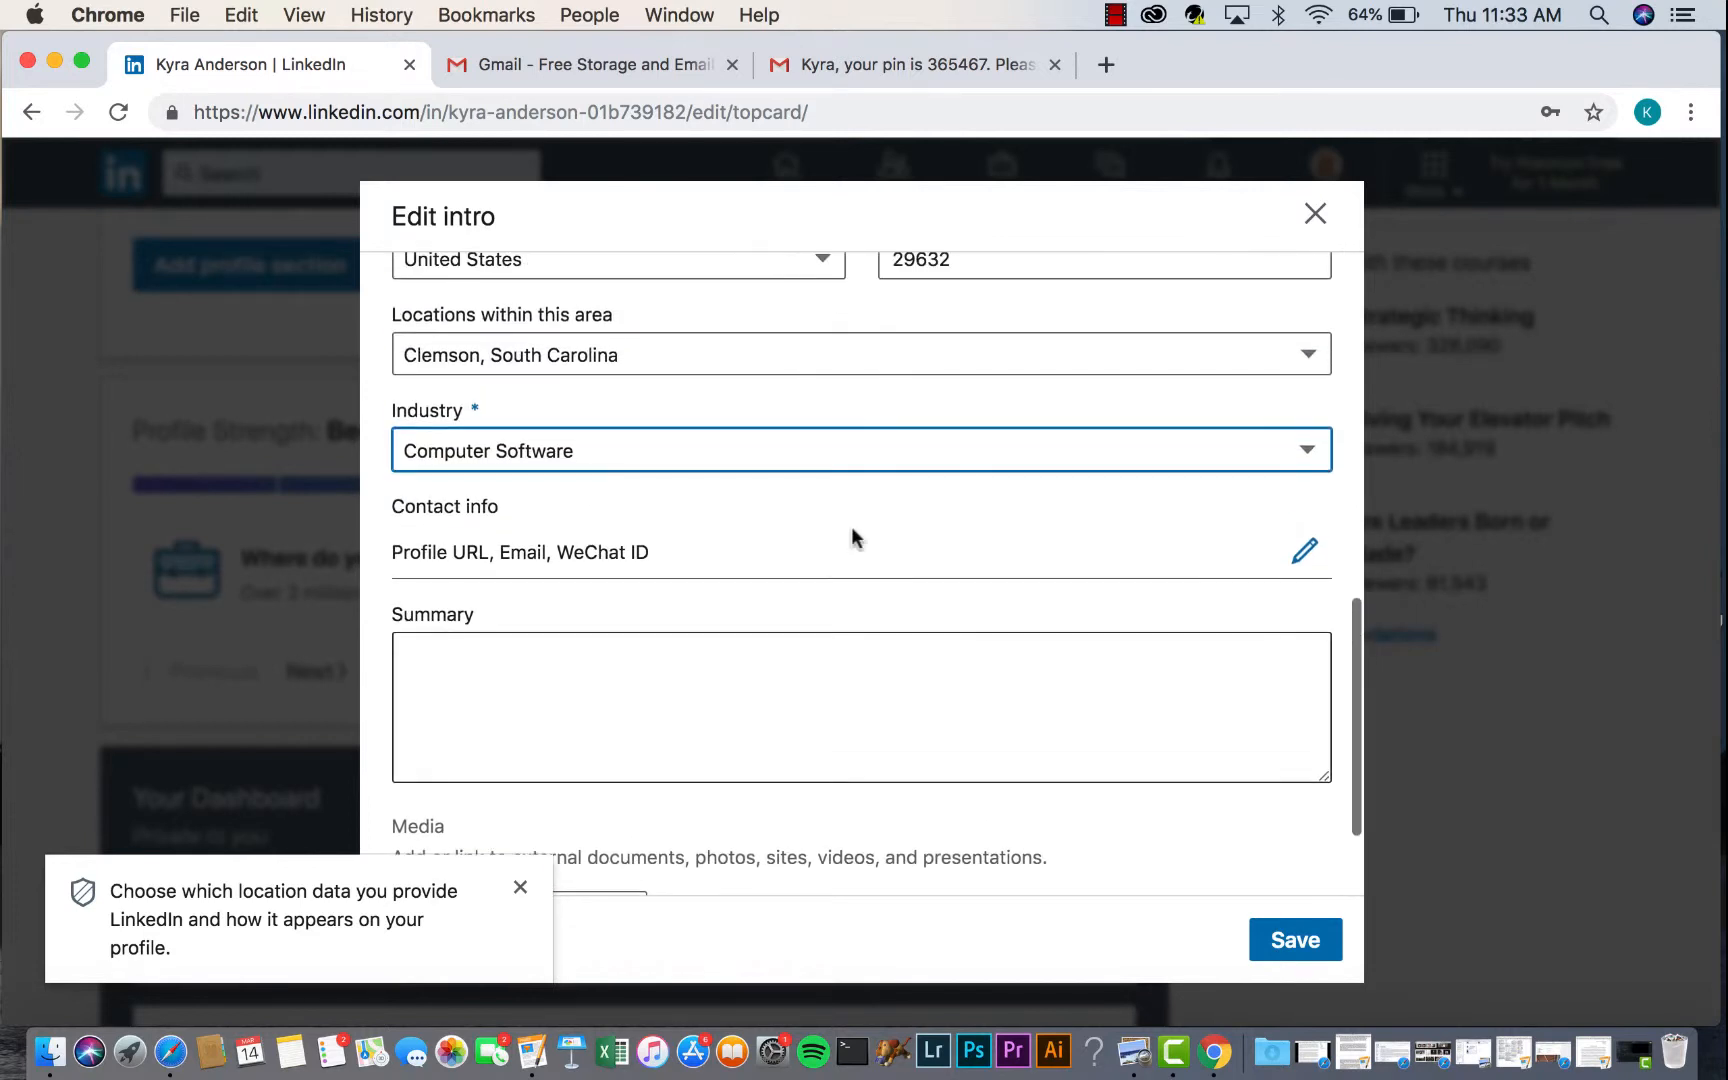
left_click(1300, 547)
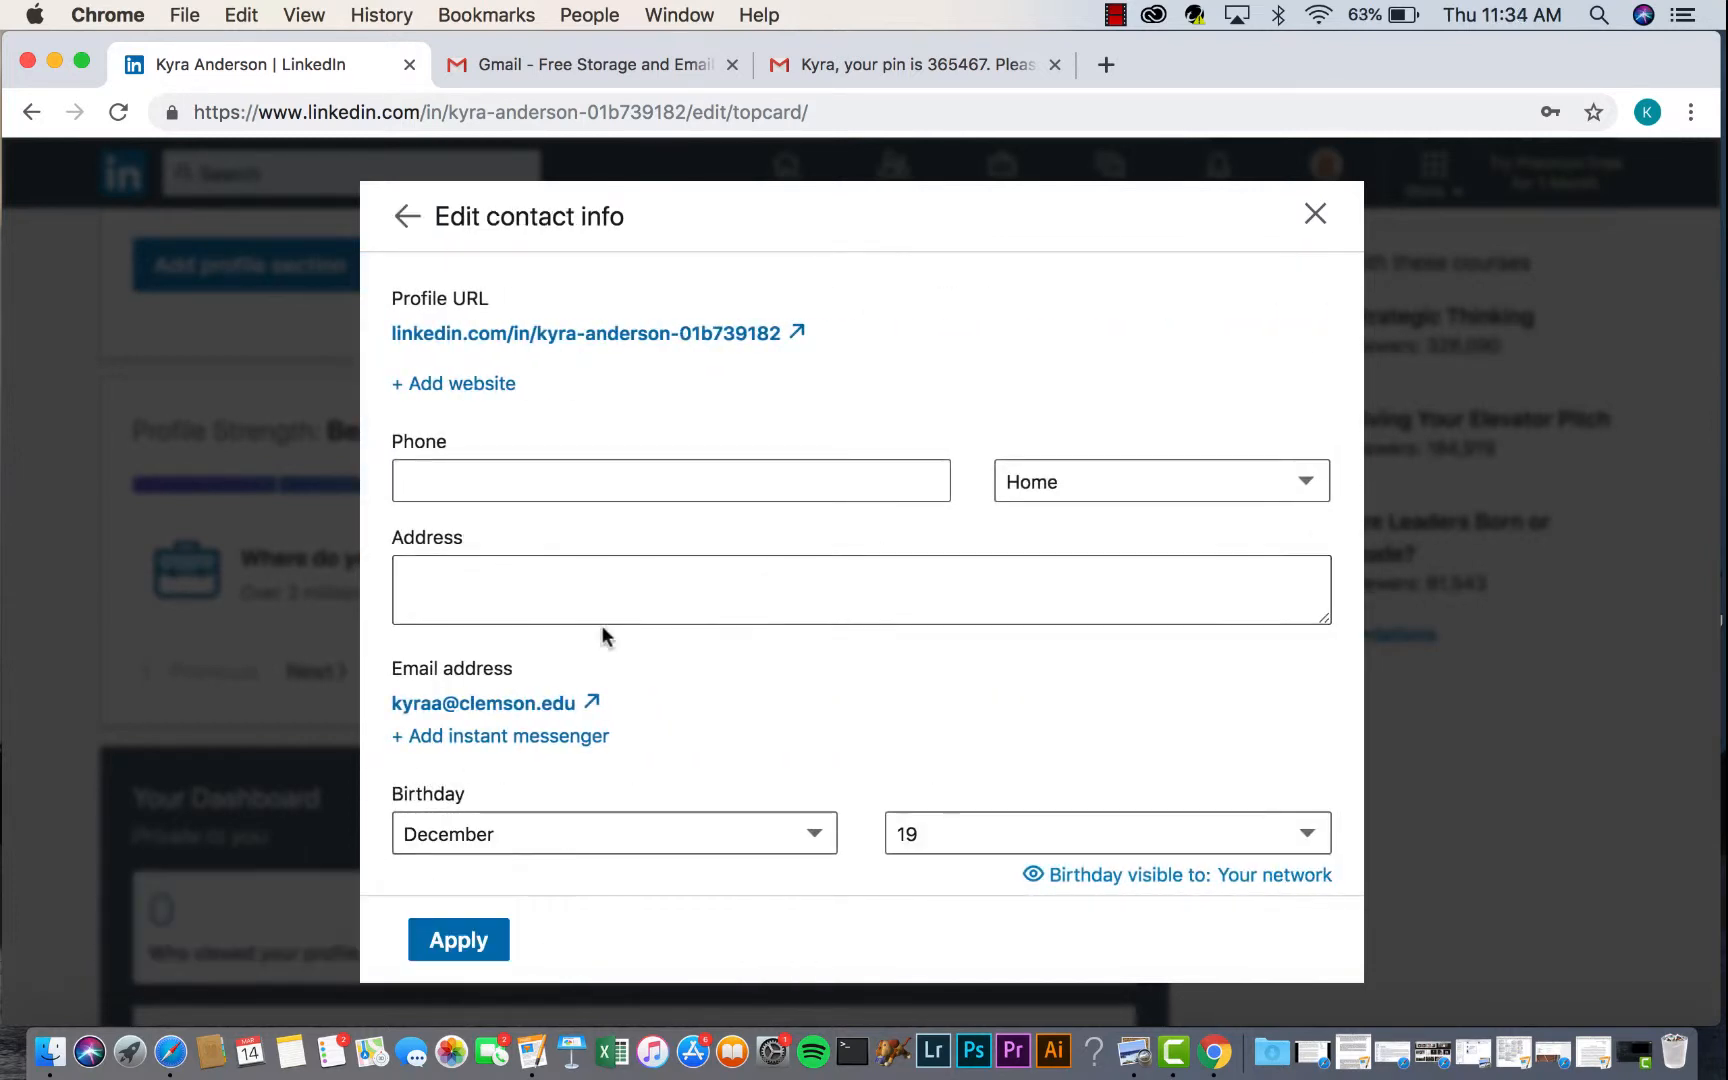
- Add a home phone number to the profile's contact info and apply it
left_click(559, 499)
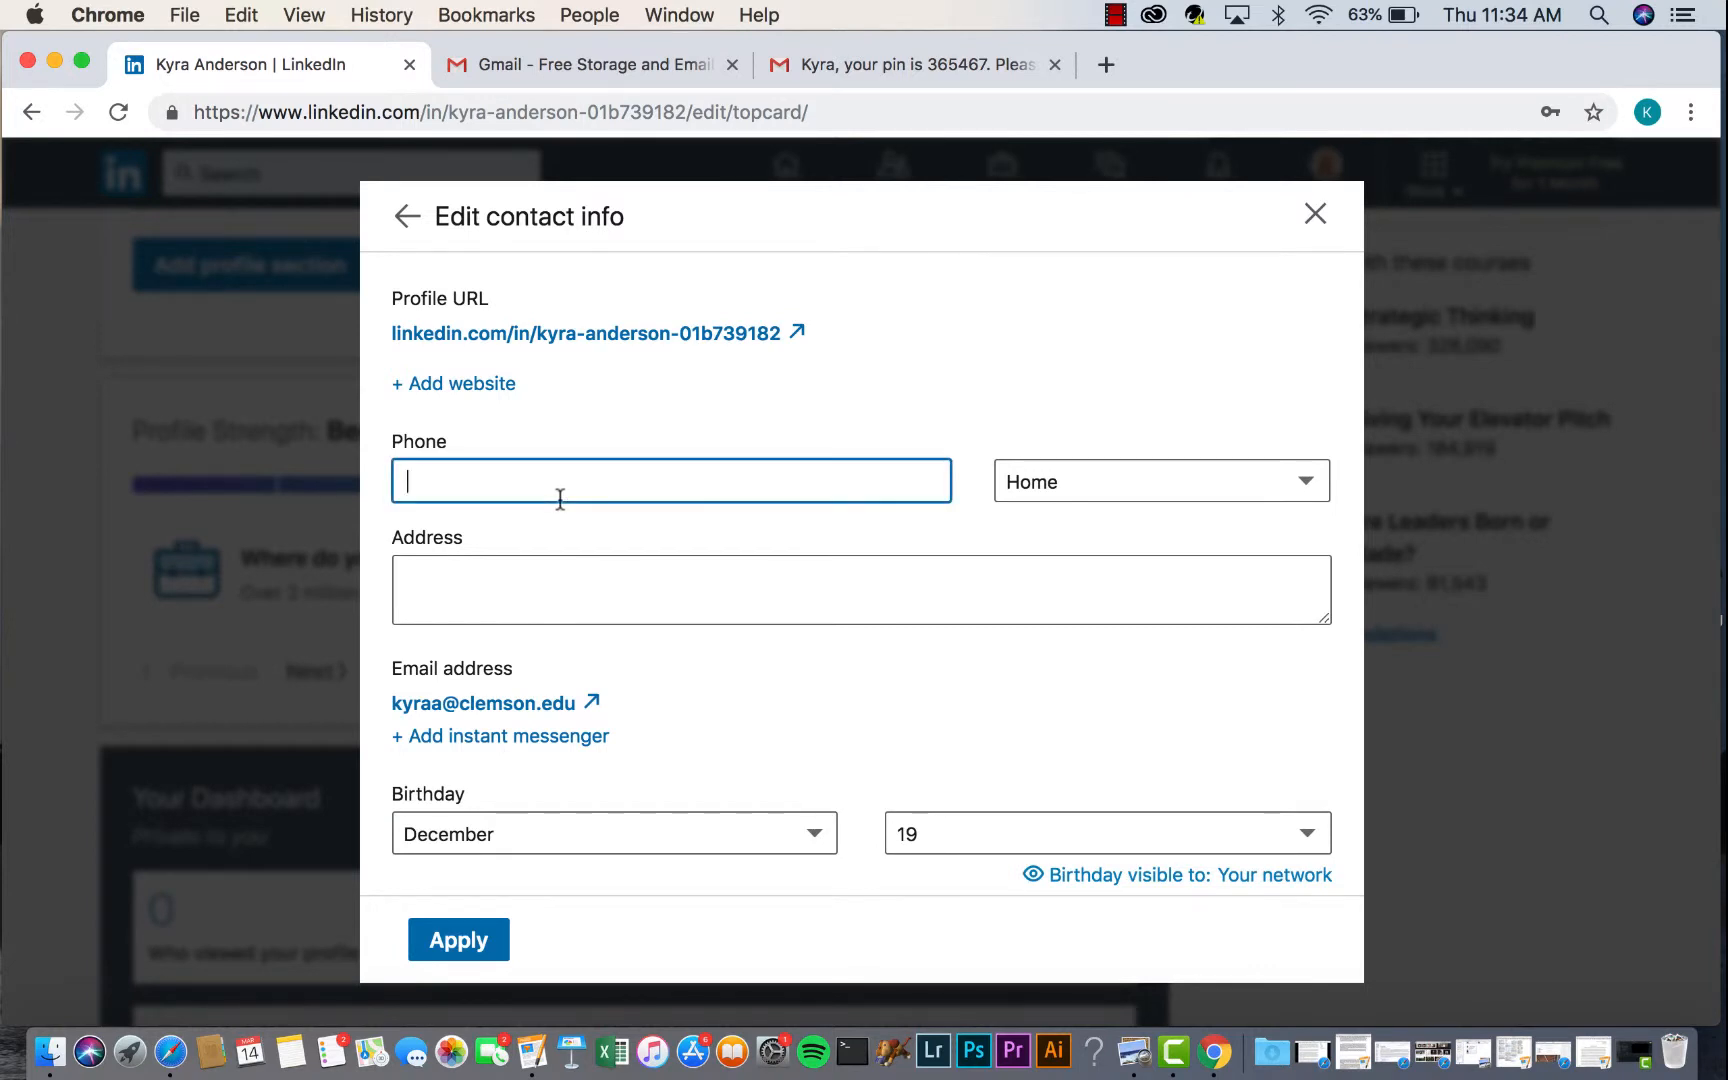
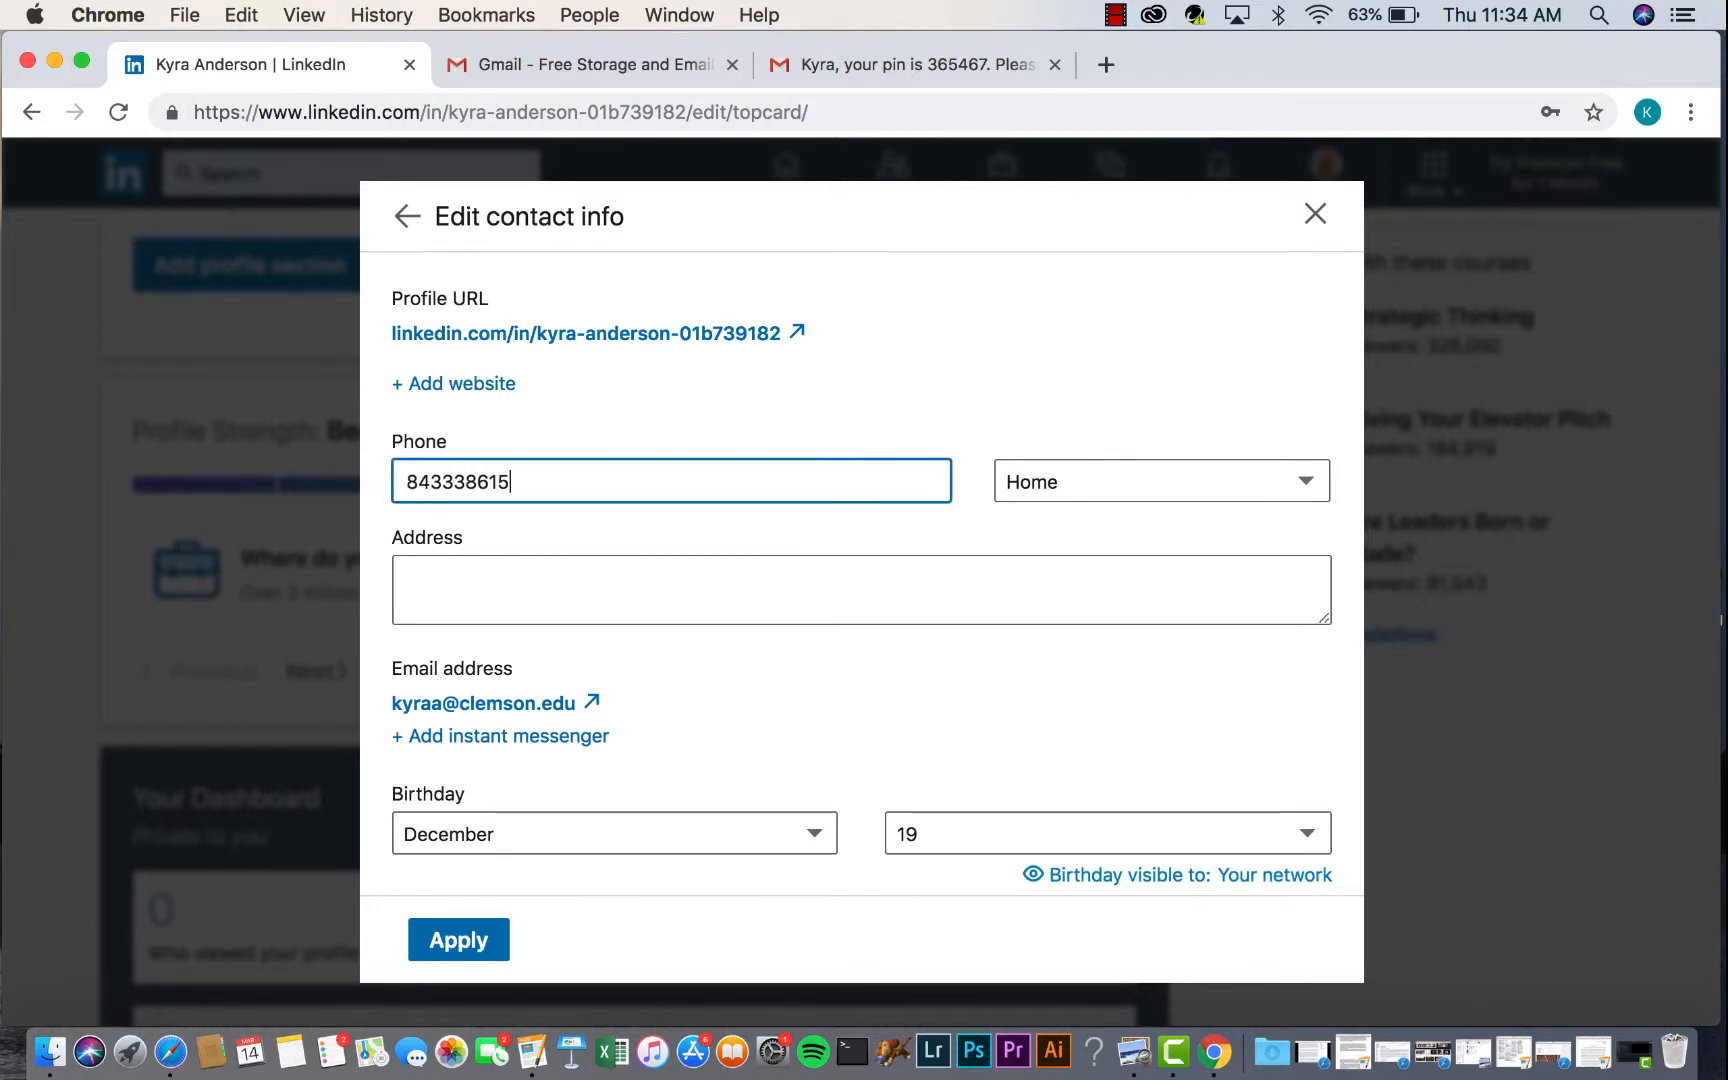
left_click(459, 945)
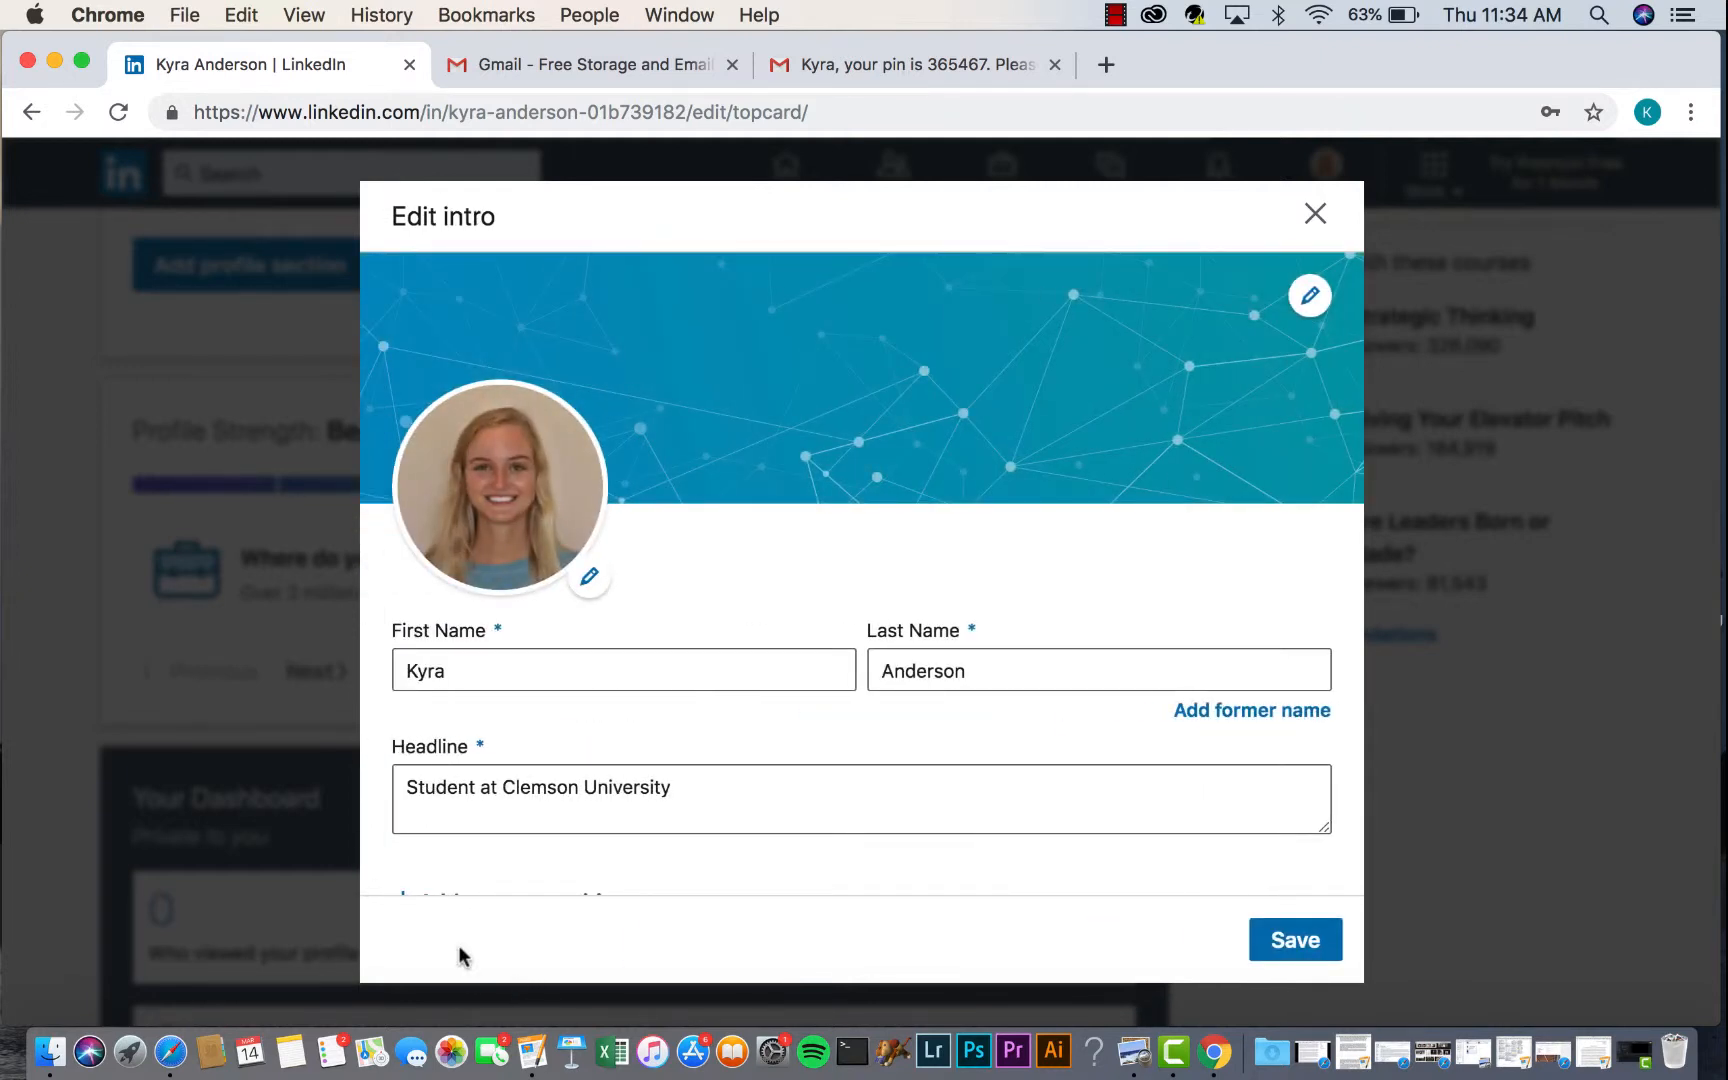
- Save the intro edits showing Clemson, South Carolina and dismiss the privacy notice
scroll(510, 895, "down", 5)
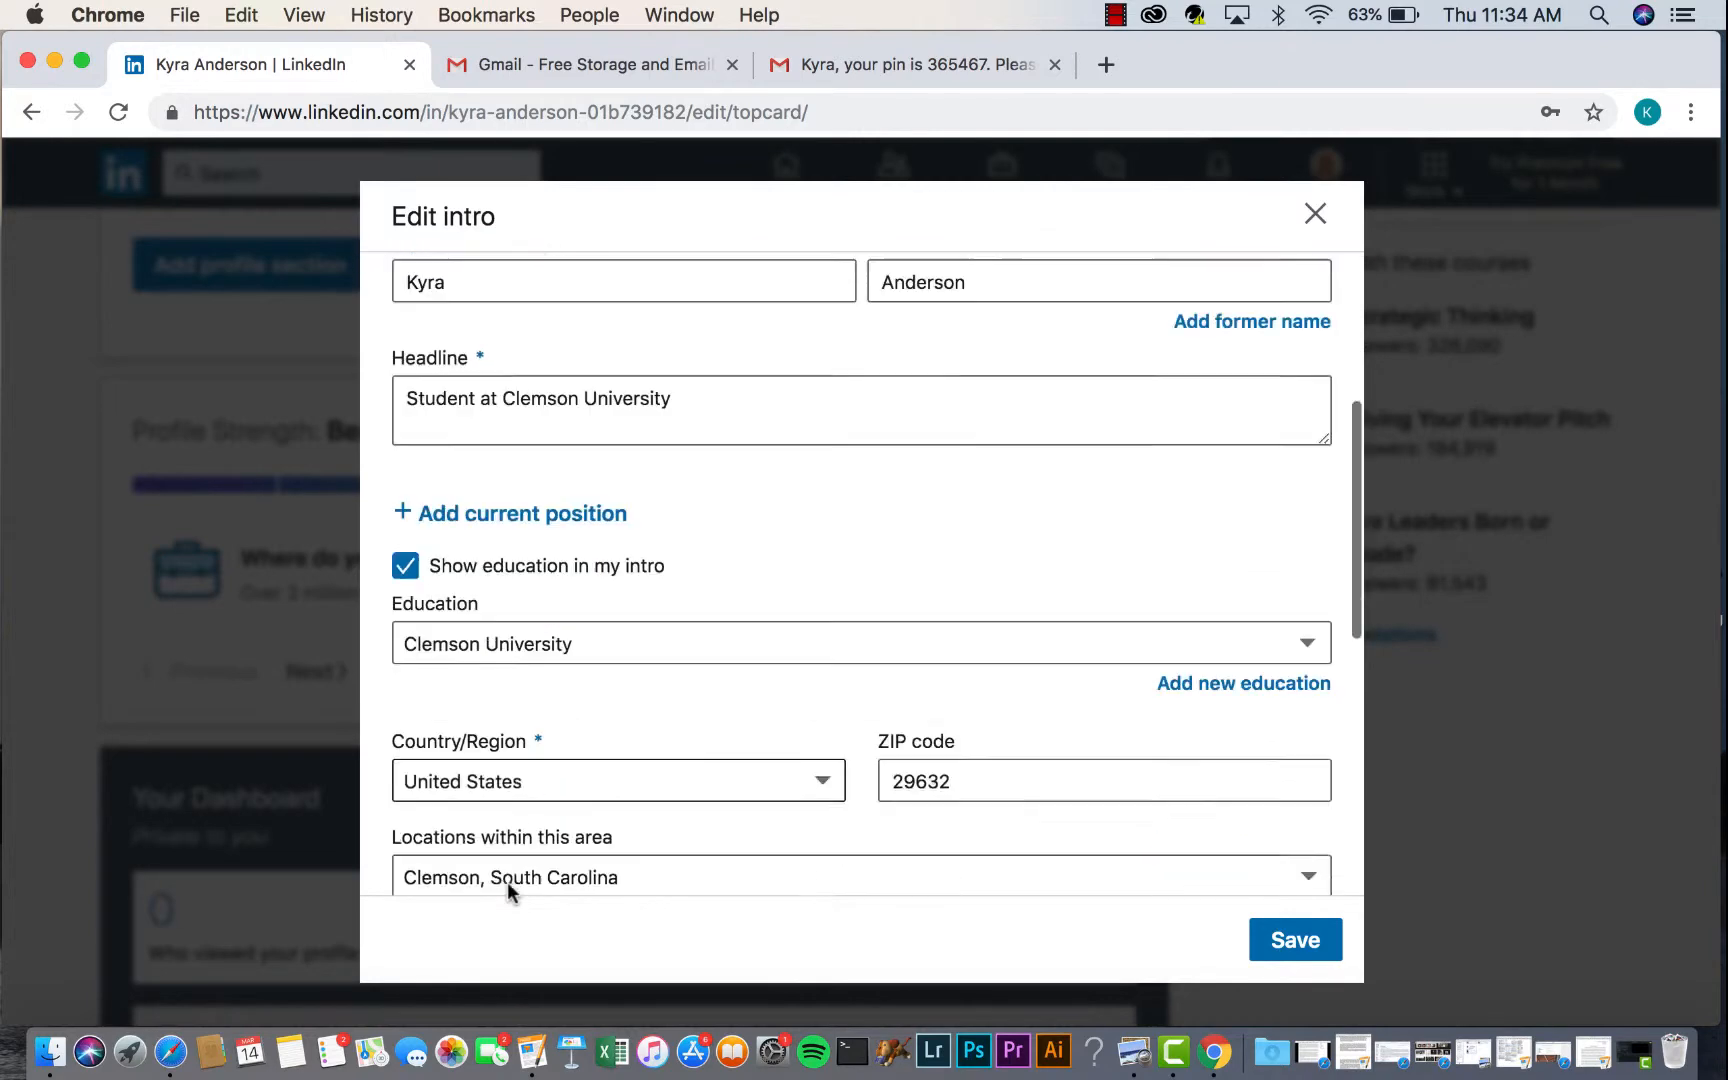
scroll(508, 893, "down", 10)
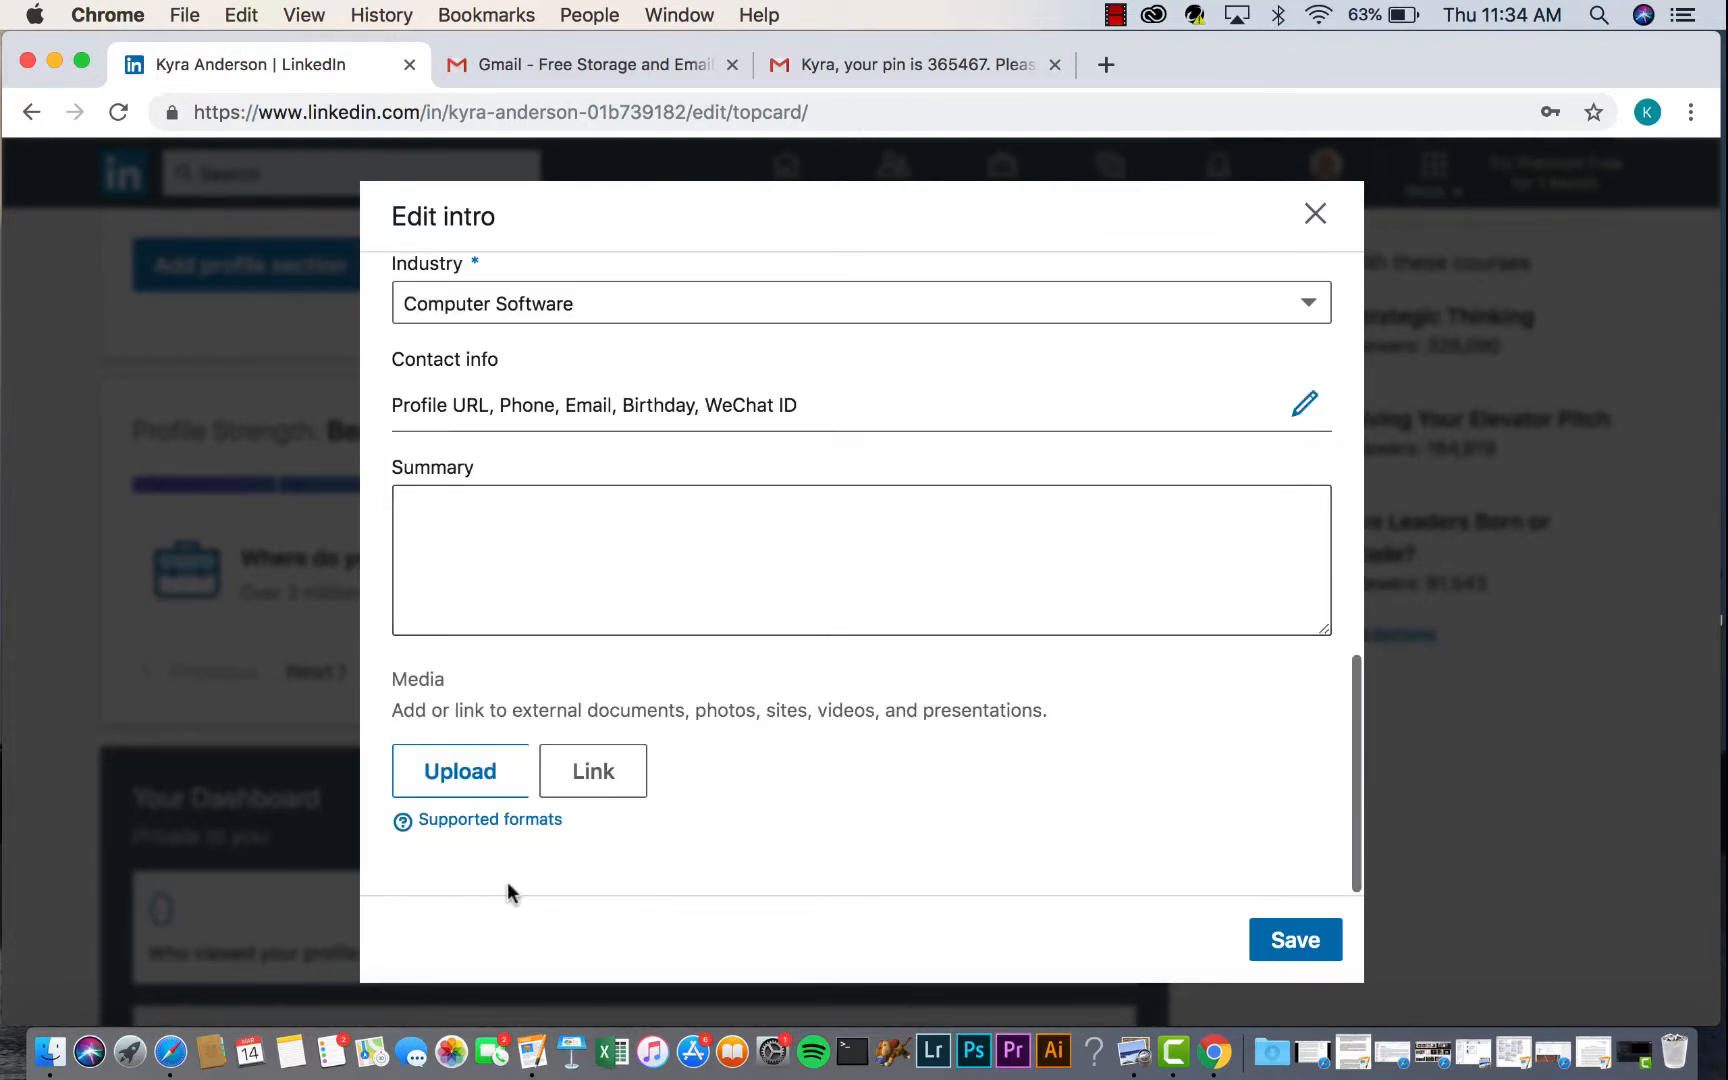
scroll(510, 893, "up", 15)
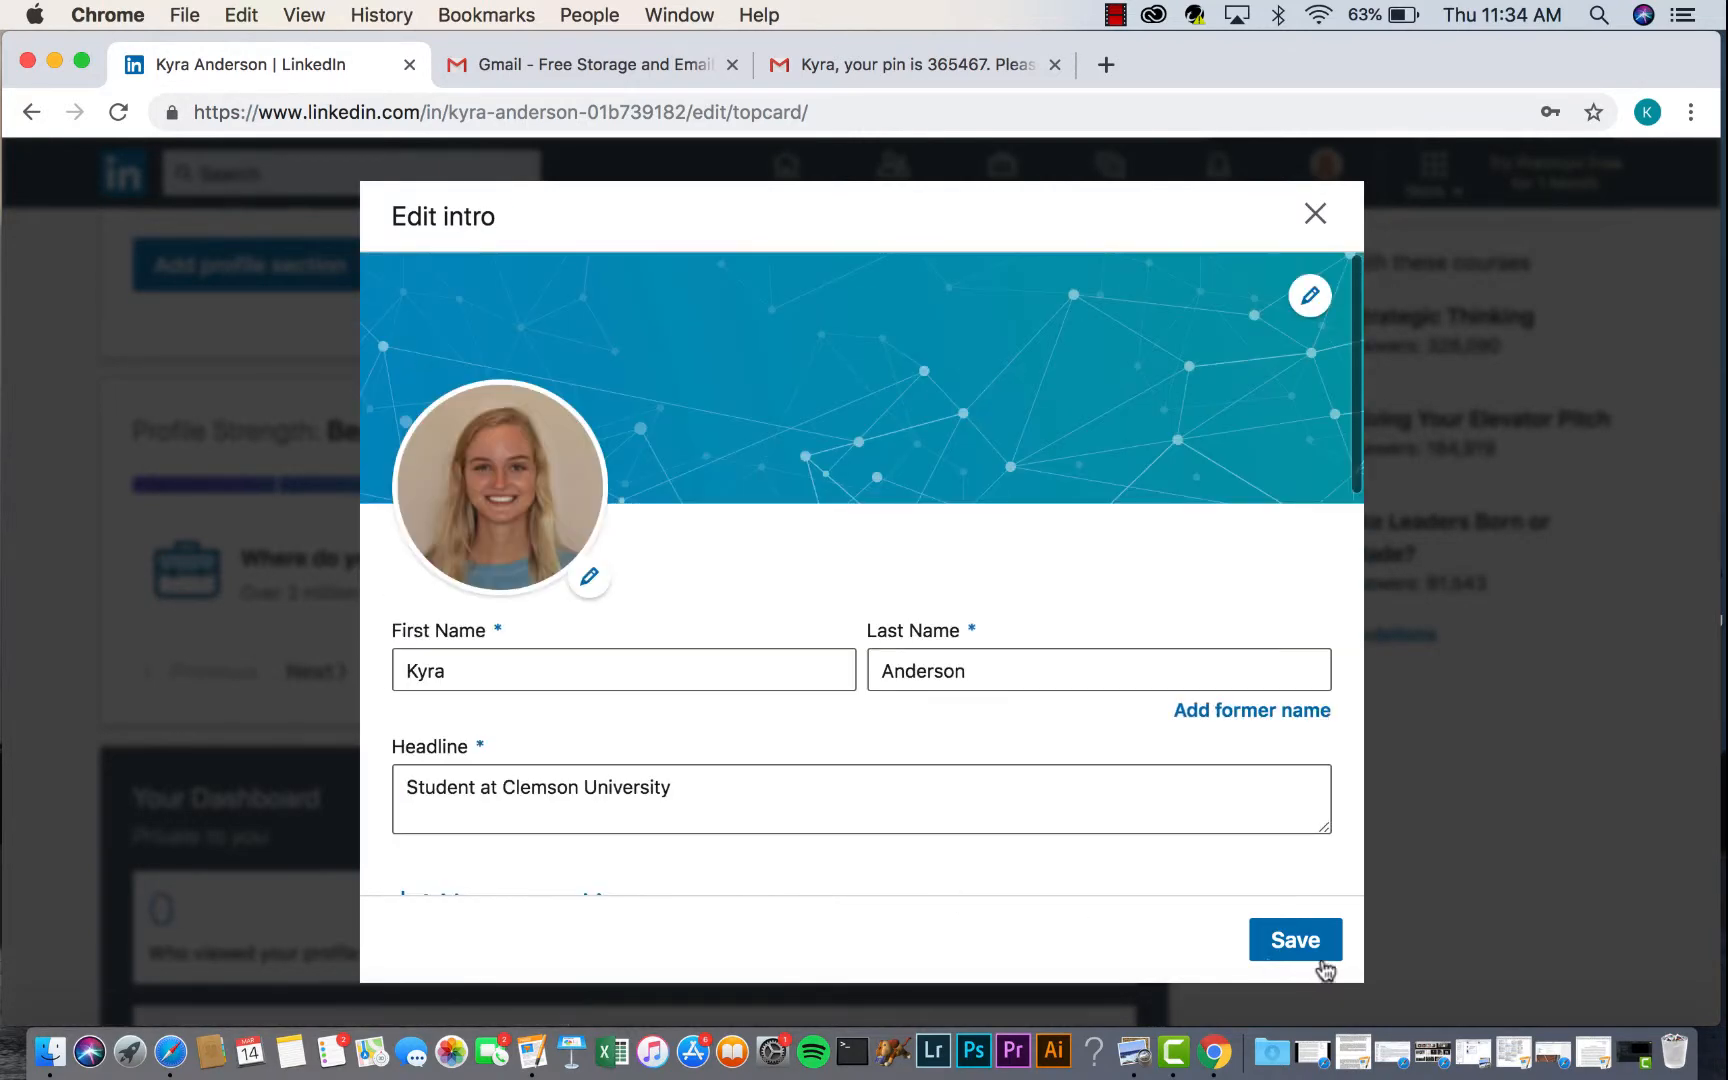
left_click(1296, 942)
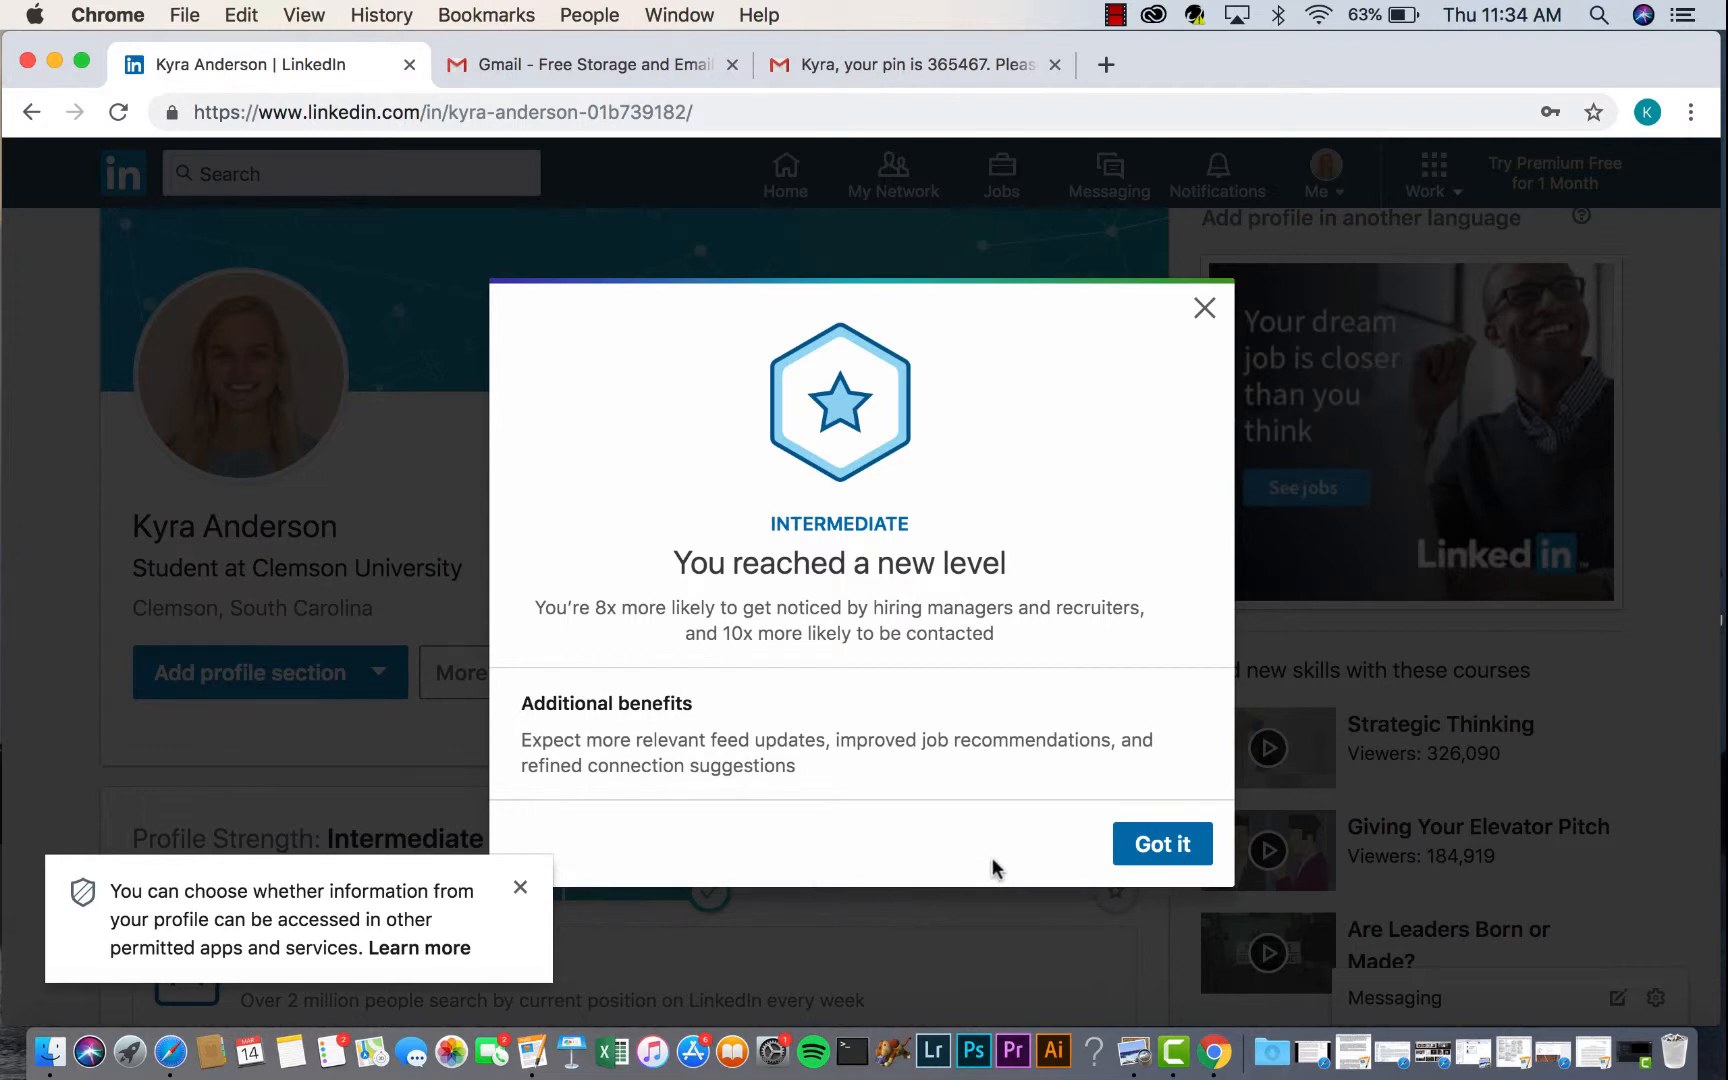
left_click(520, 888)
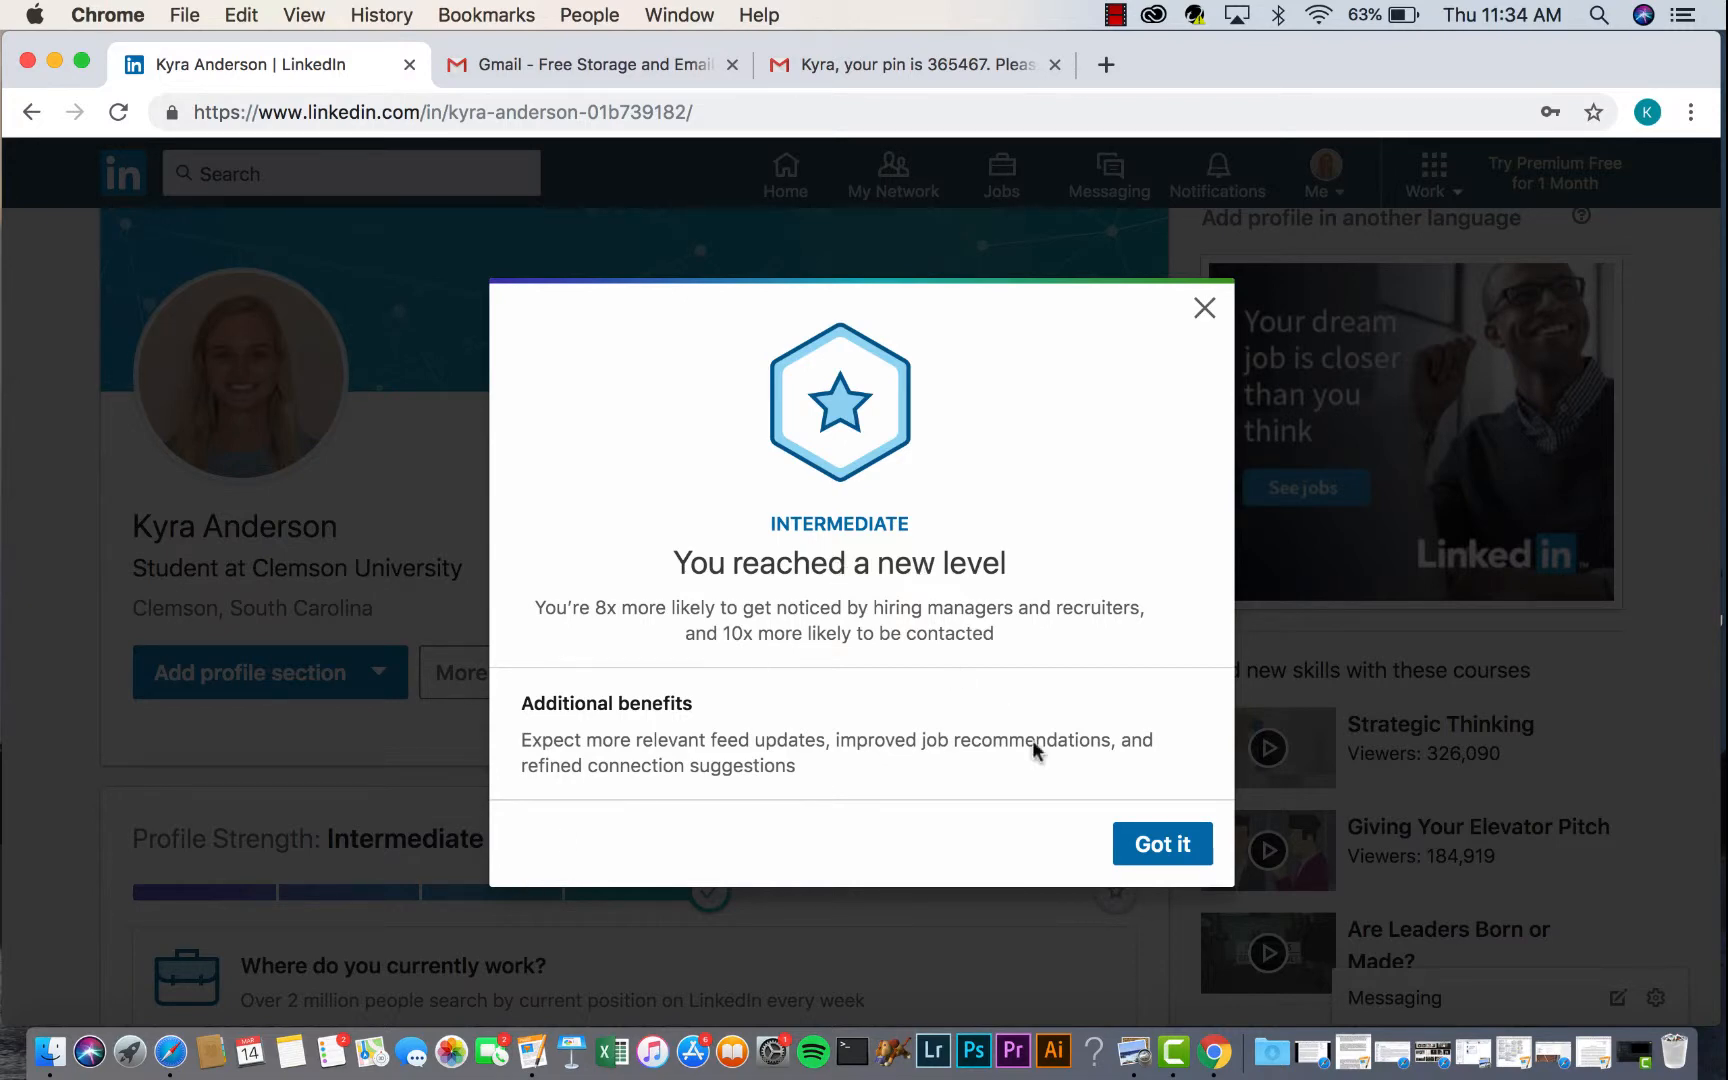
left_click(1145, 850)
scroll(645, 672, "down", 2)
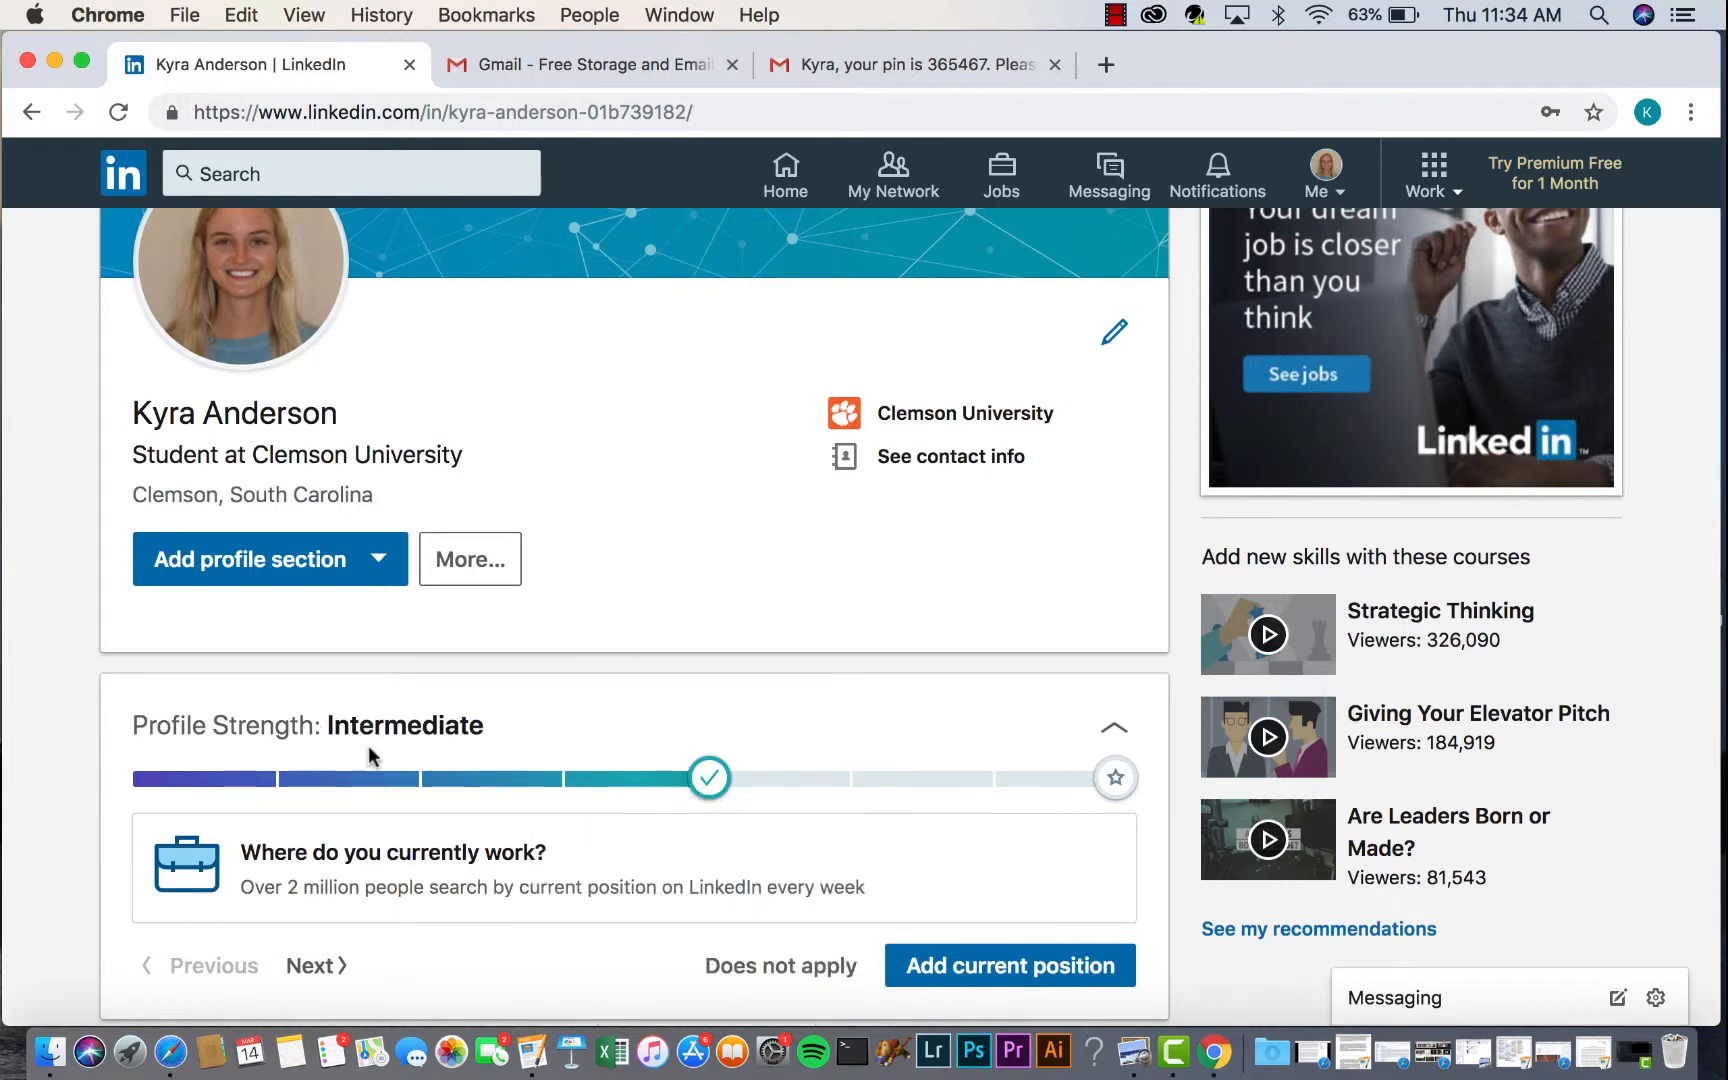
mouse_move(716, 785)
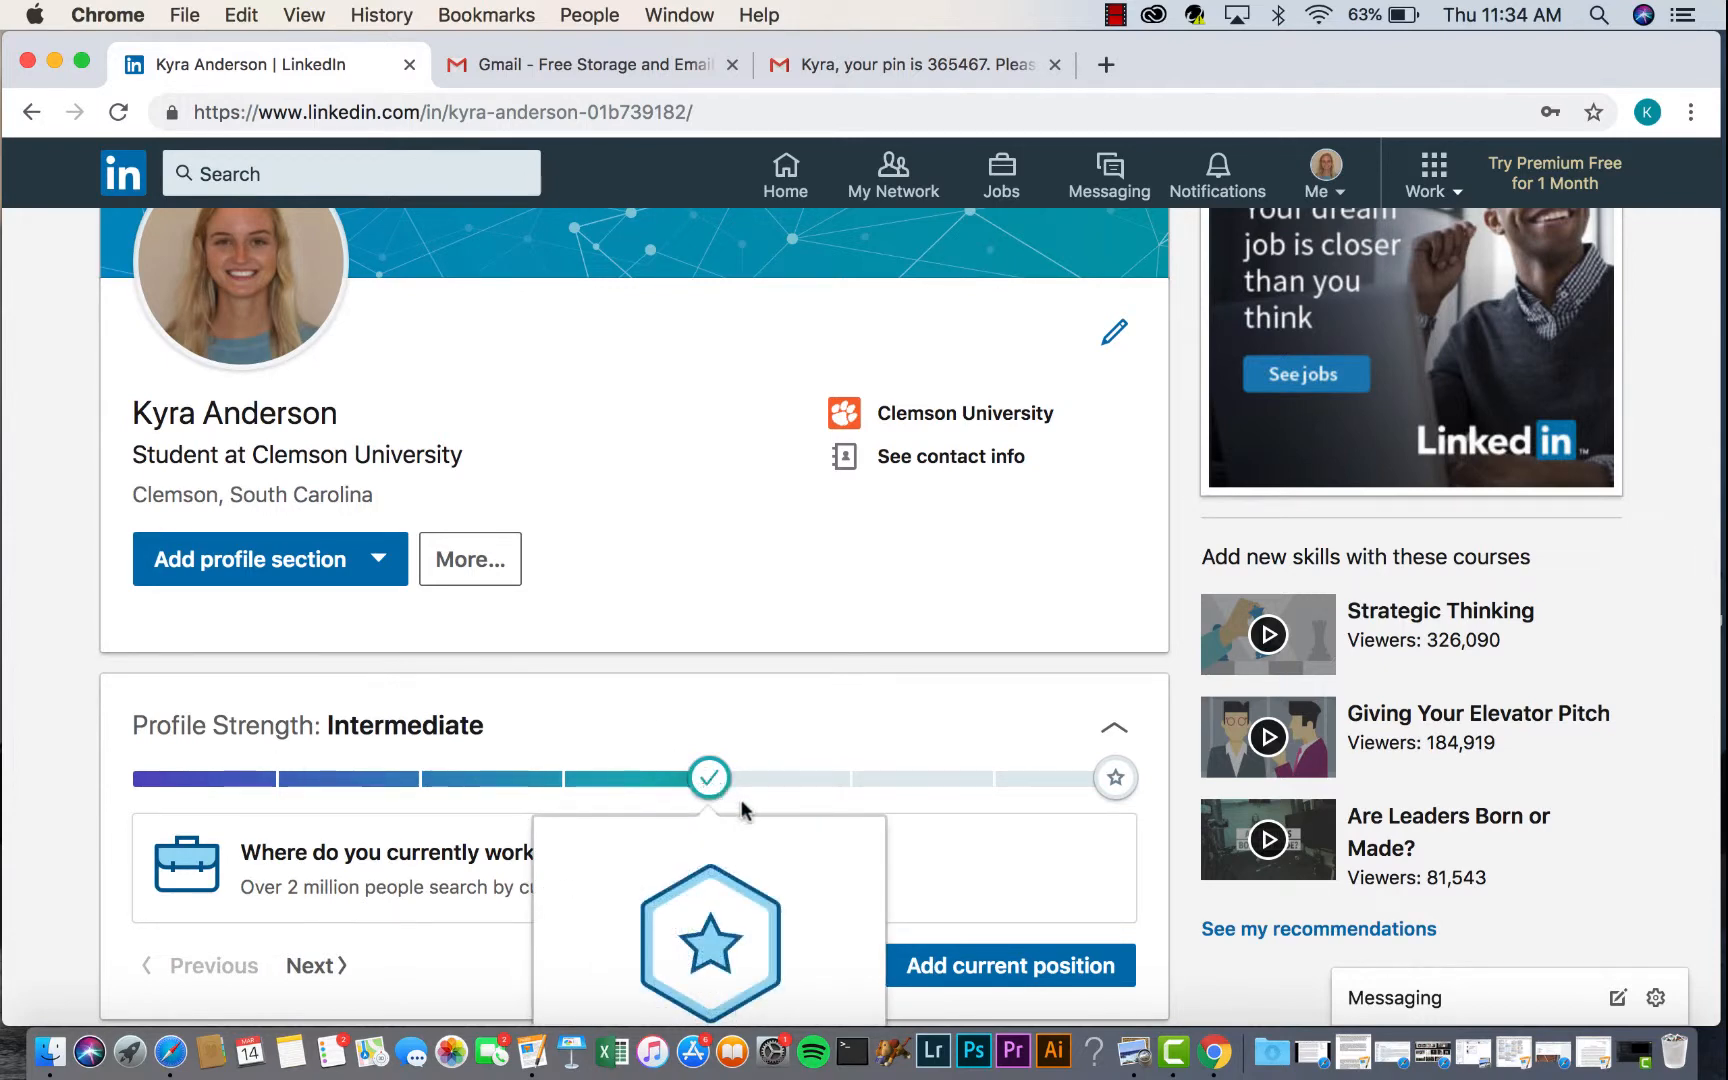
scroll(742, 808, "down", 3)
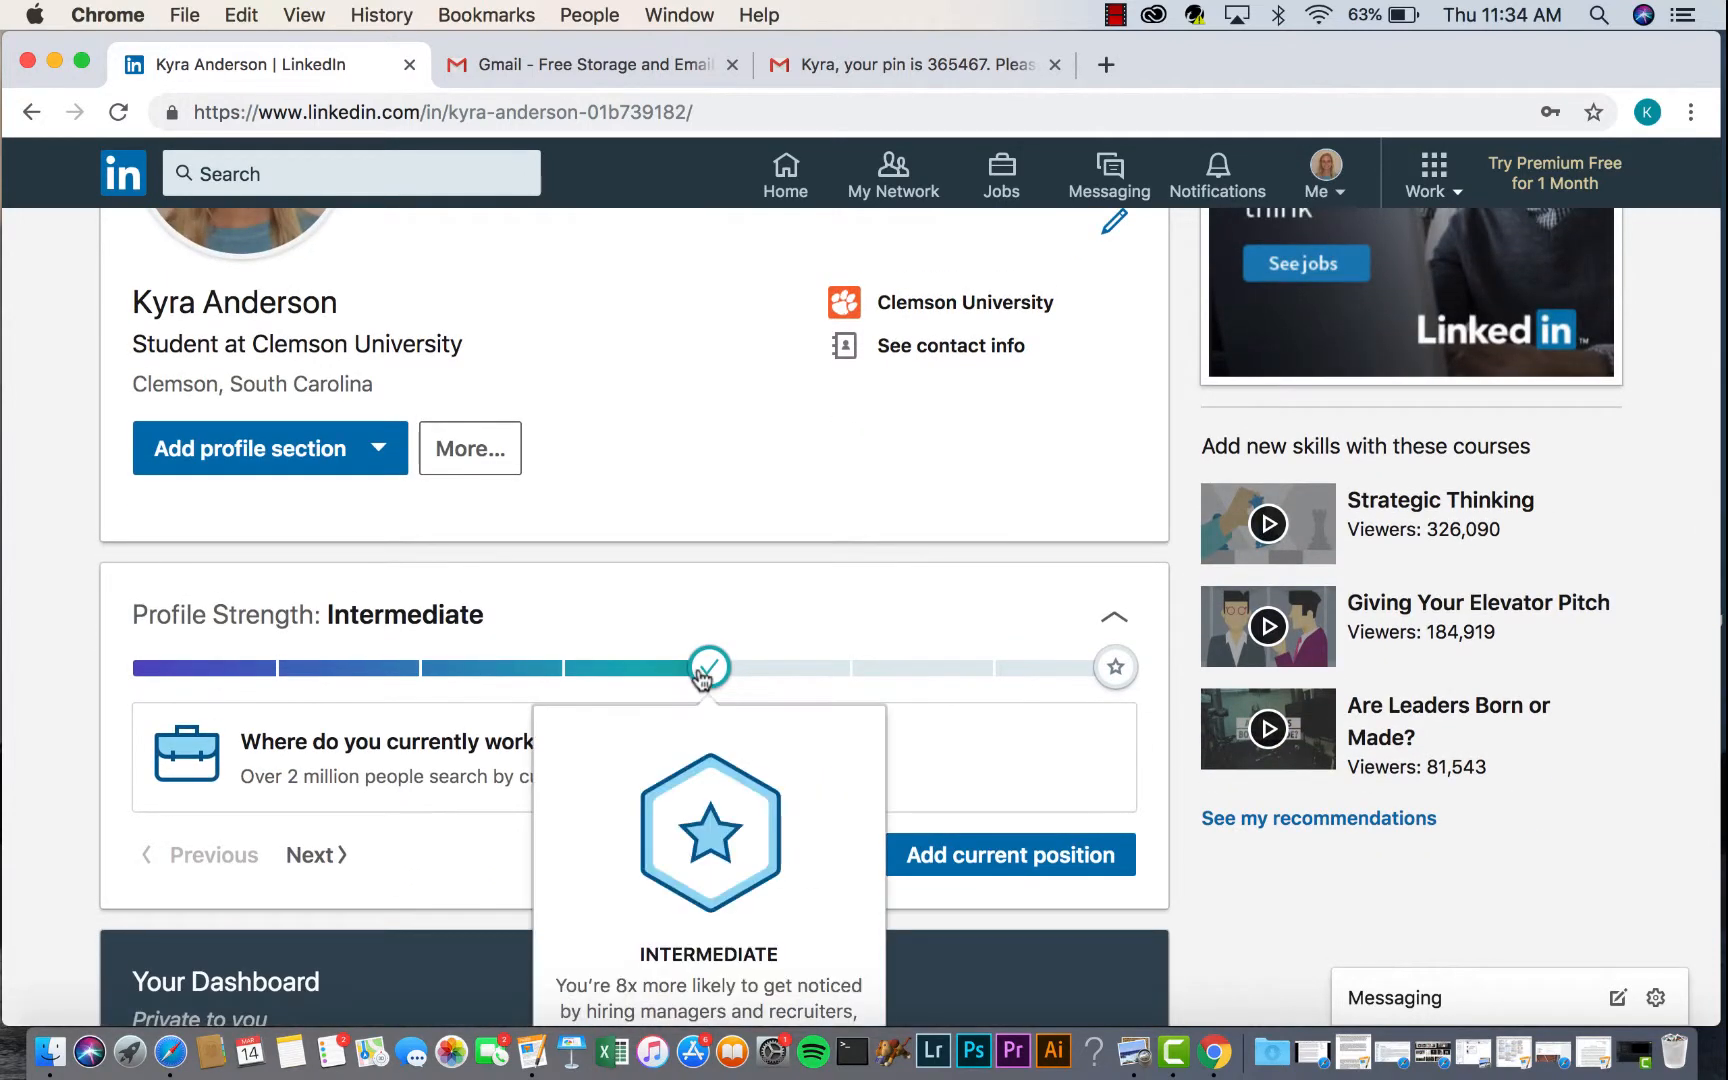
scroll(703, 678, "down", 5)
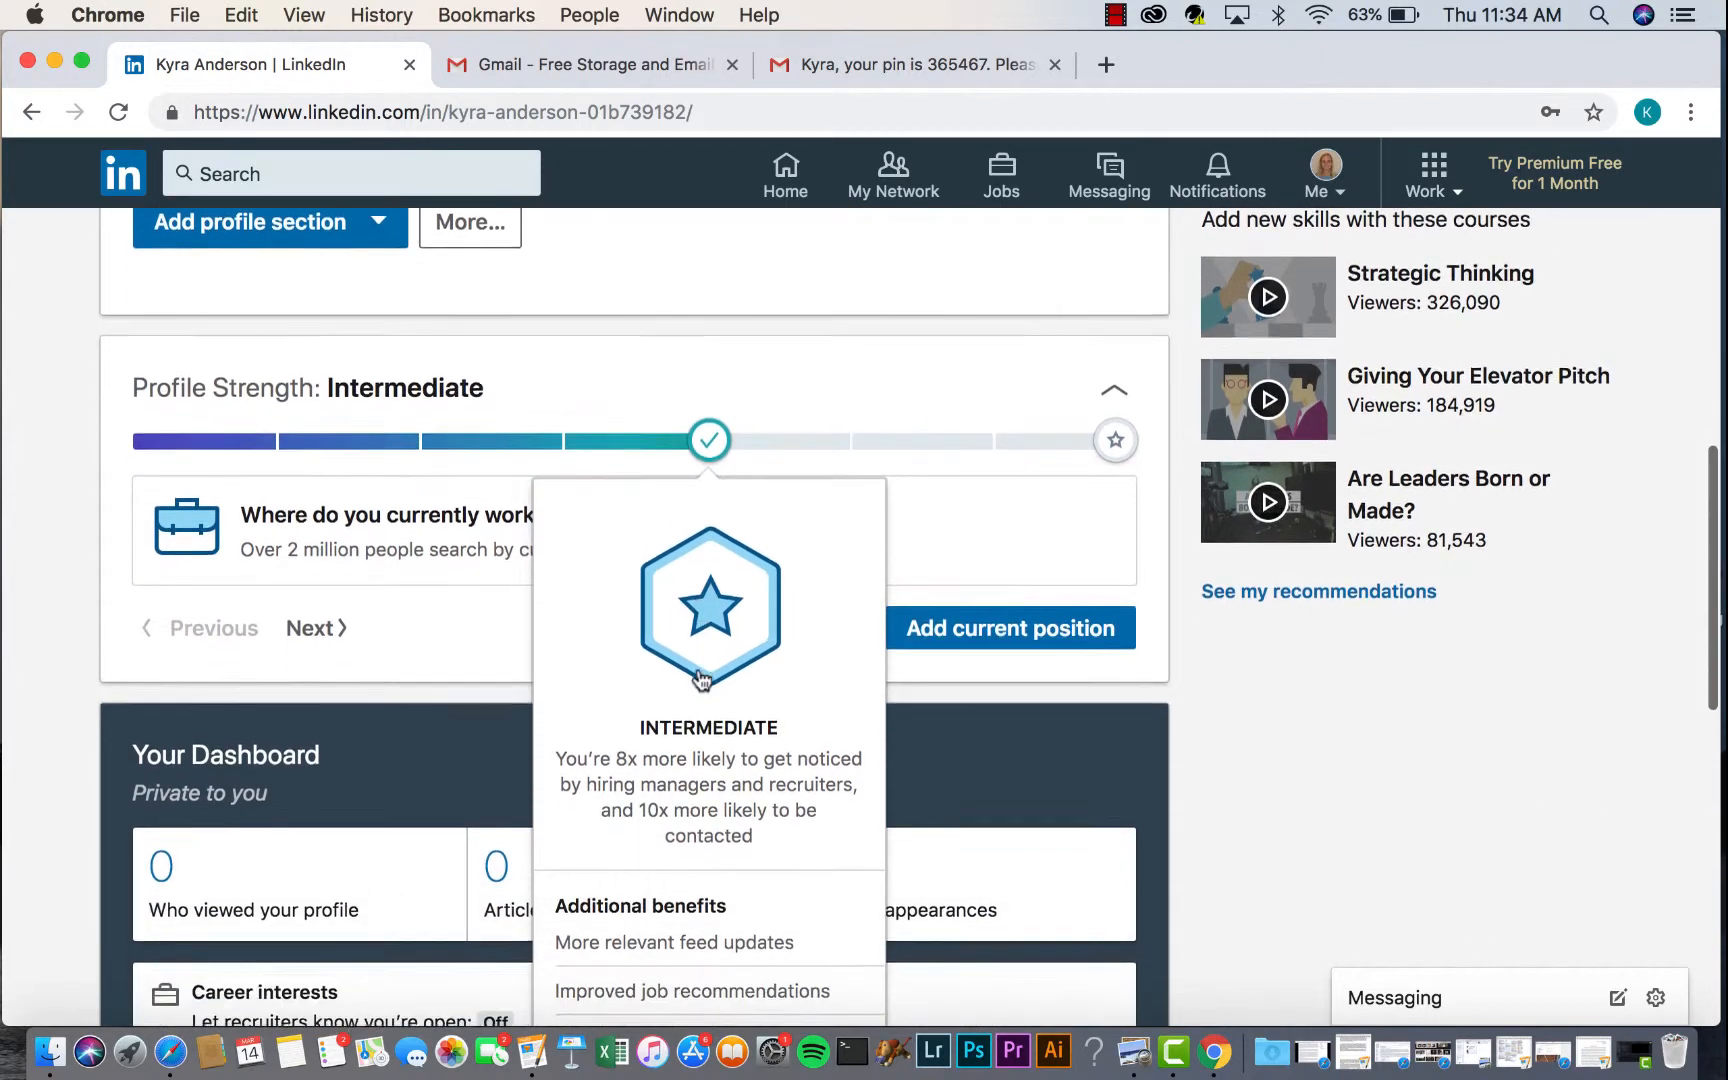
scroll(703, 678, "up", 4)
scroll(556, 560, "up", 3)
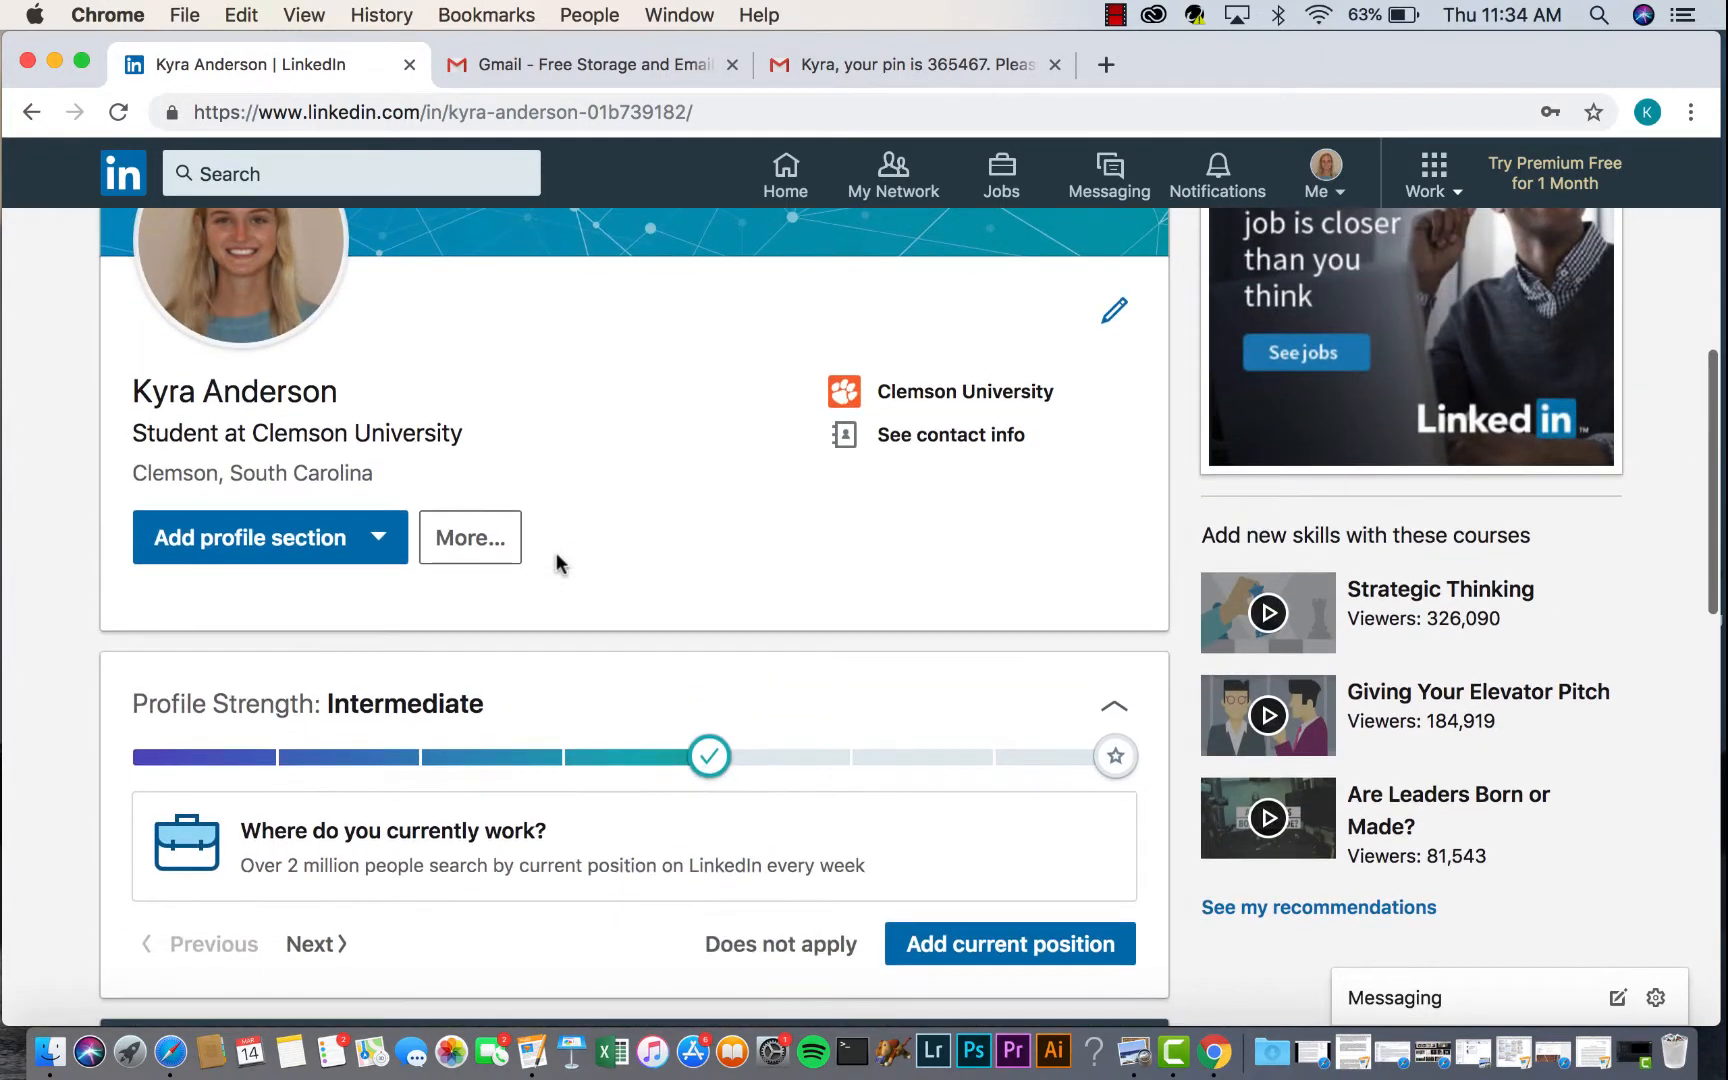
mouse_move(456, 767)
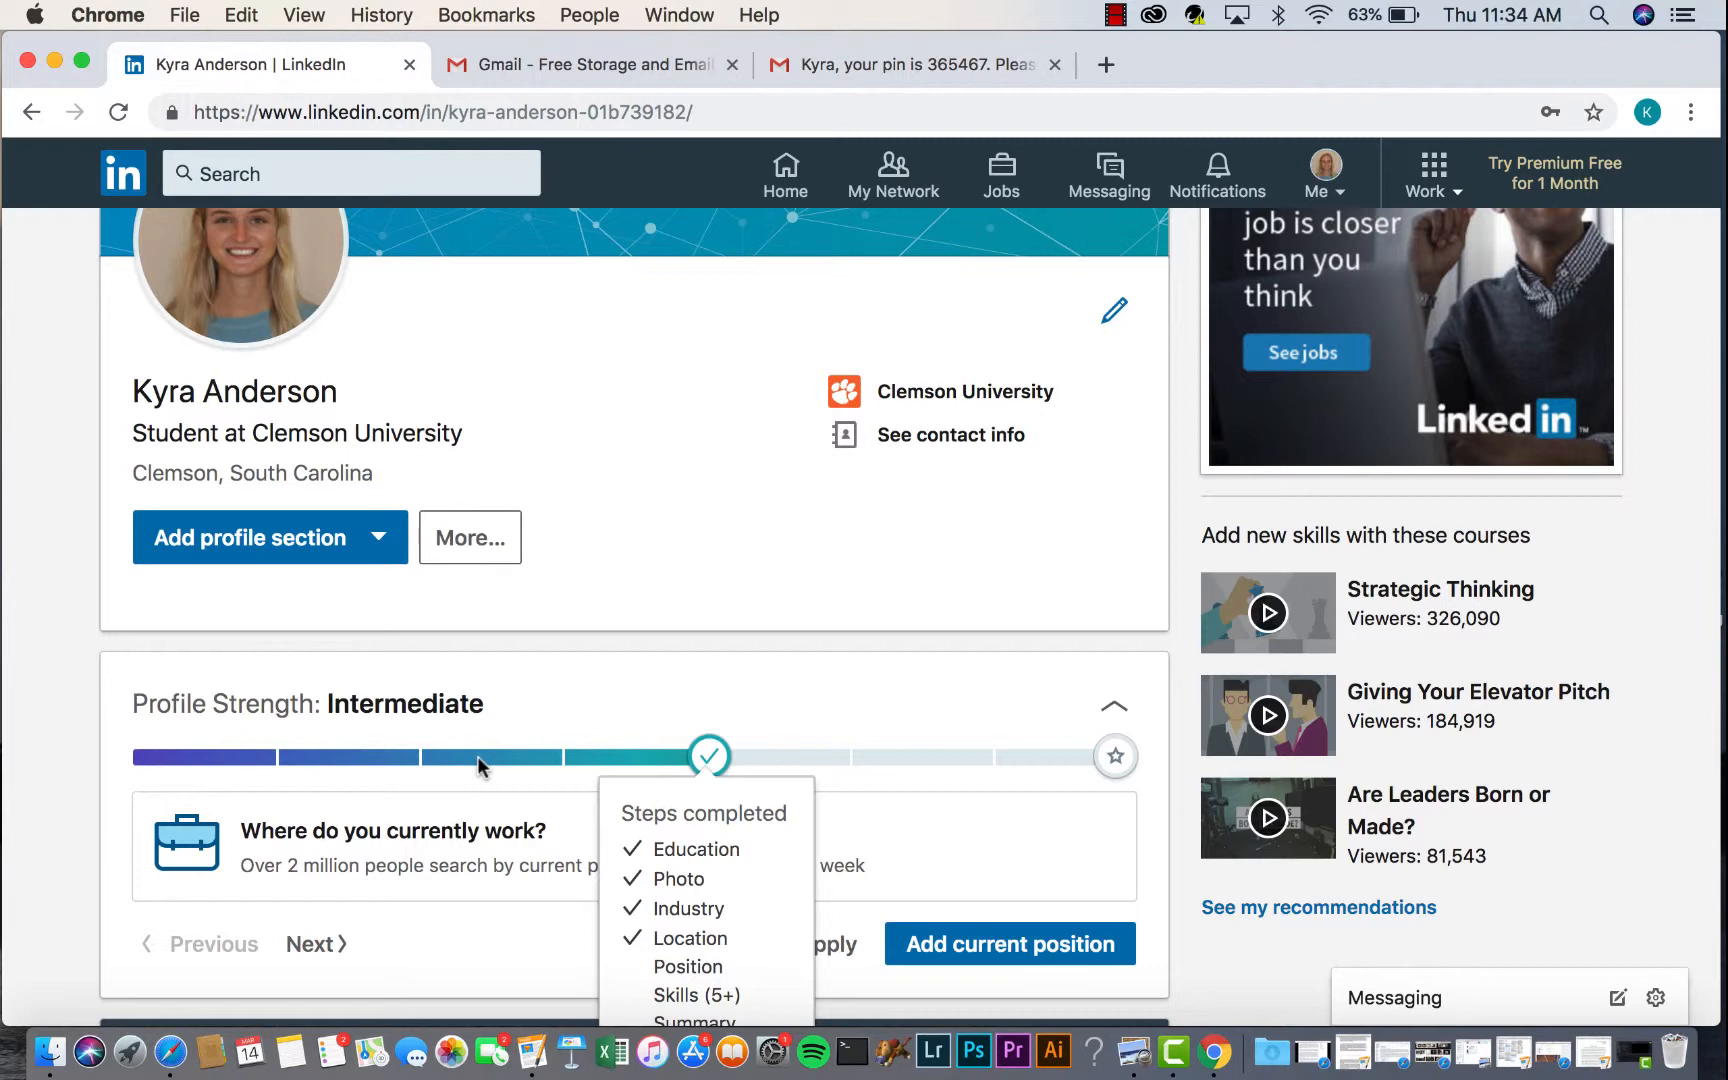
- Start a Summary entry from the Intro group of Add profile section
left_click(380, 550)
scroll(388, 725, "down", 5)
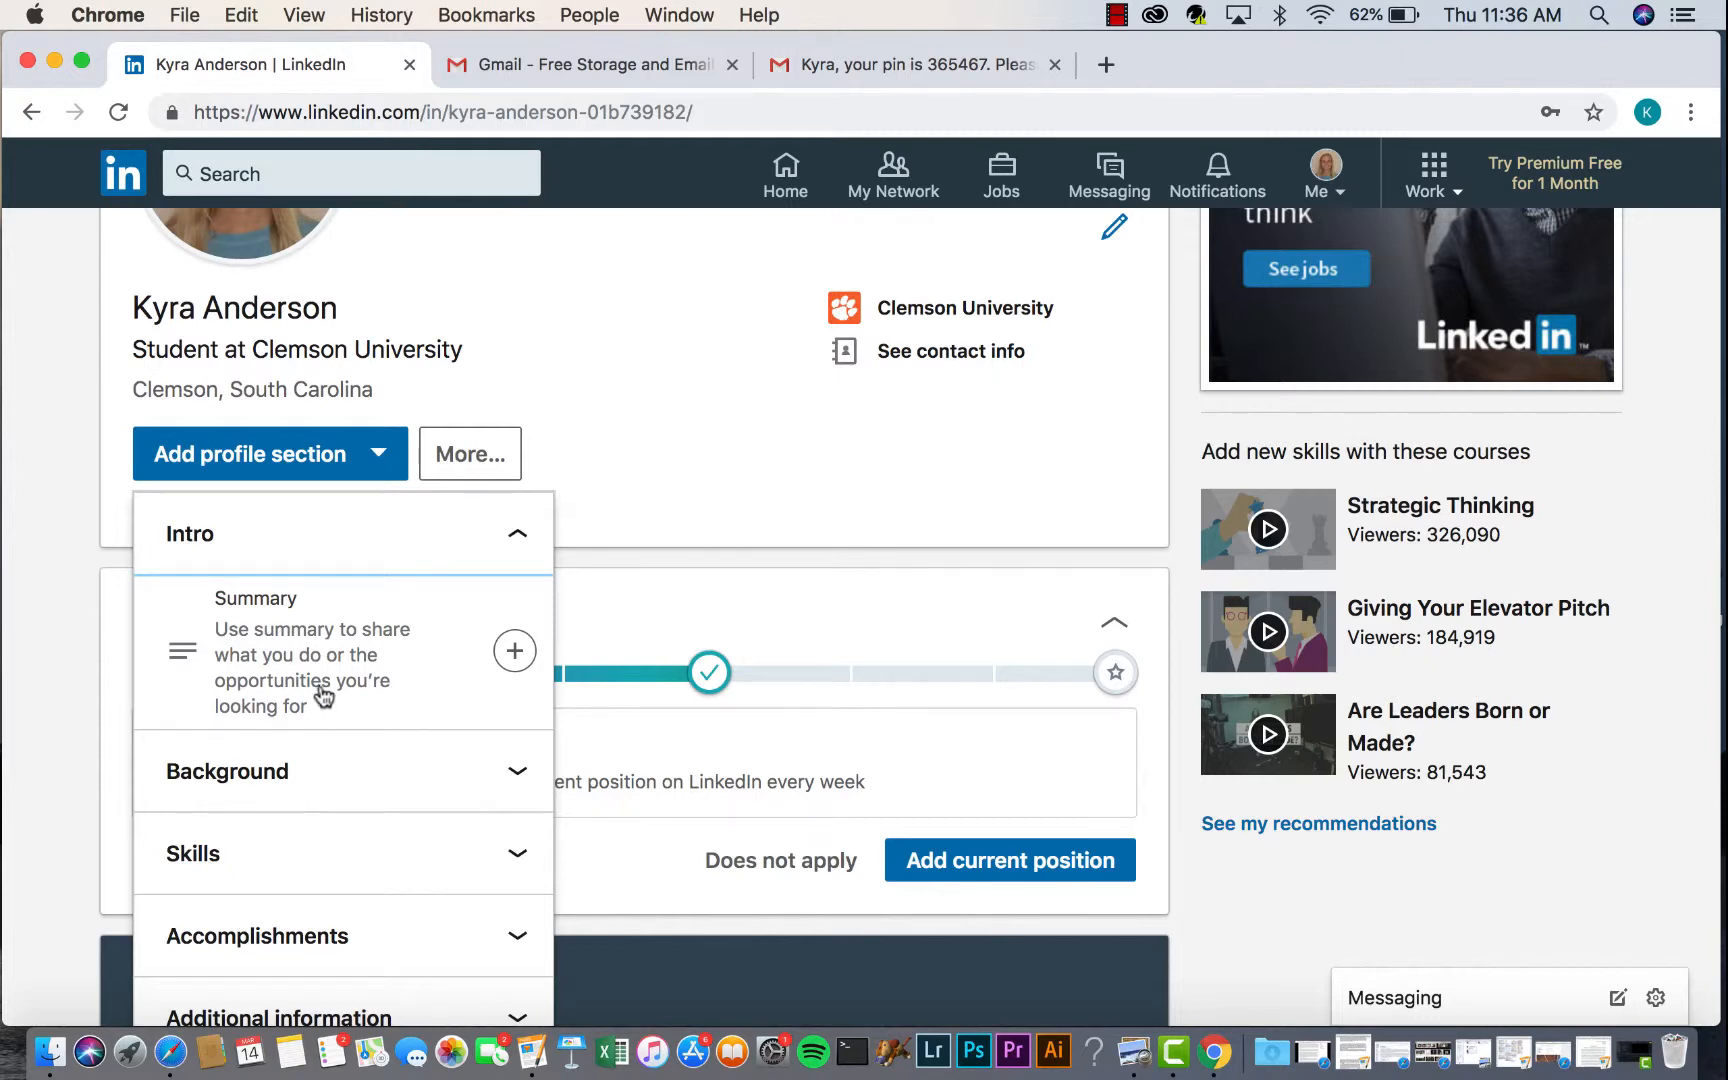
left_click(515, 658)
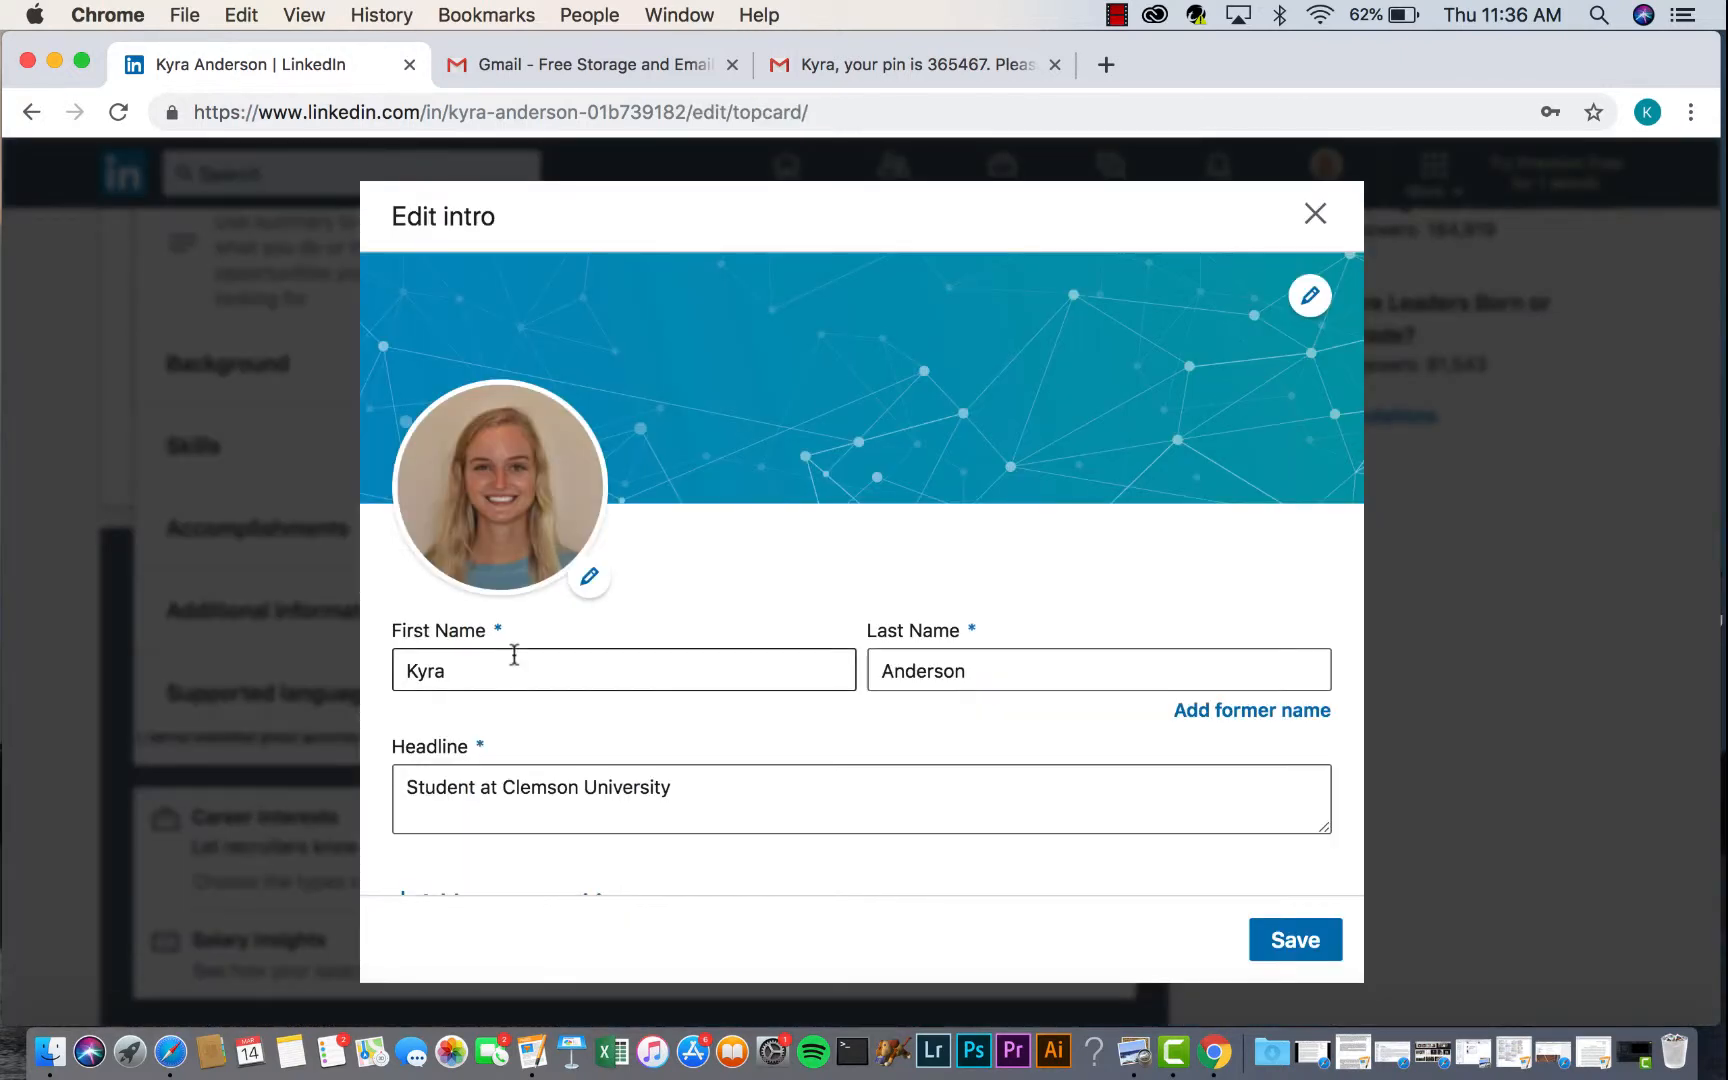
scroll(513, 656, "down", 5)
scroll(513, 654, "down", 9)
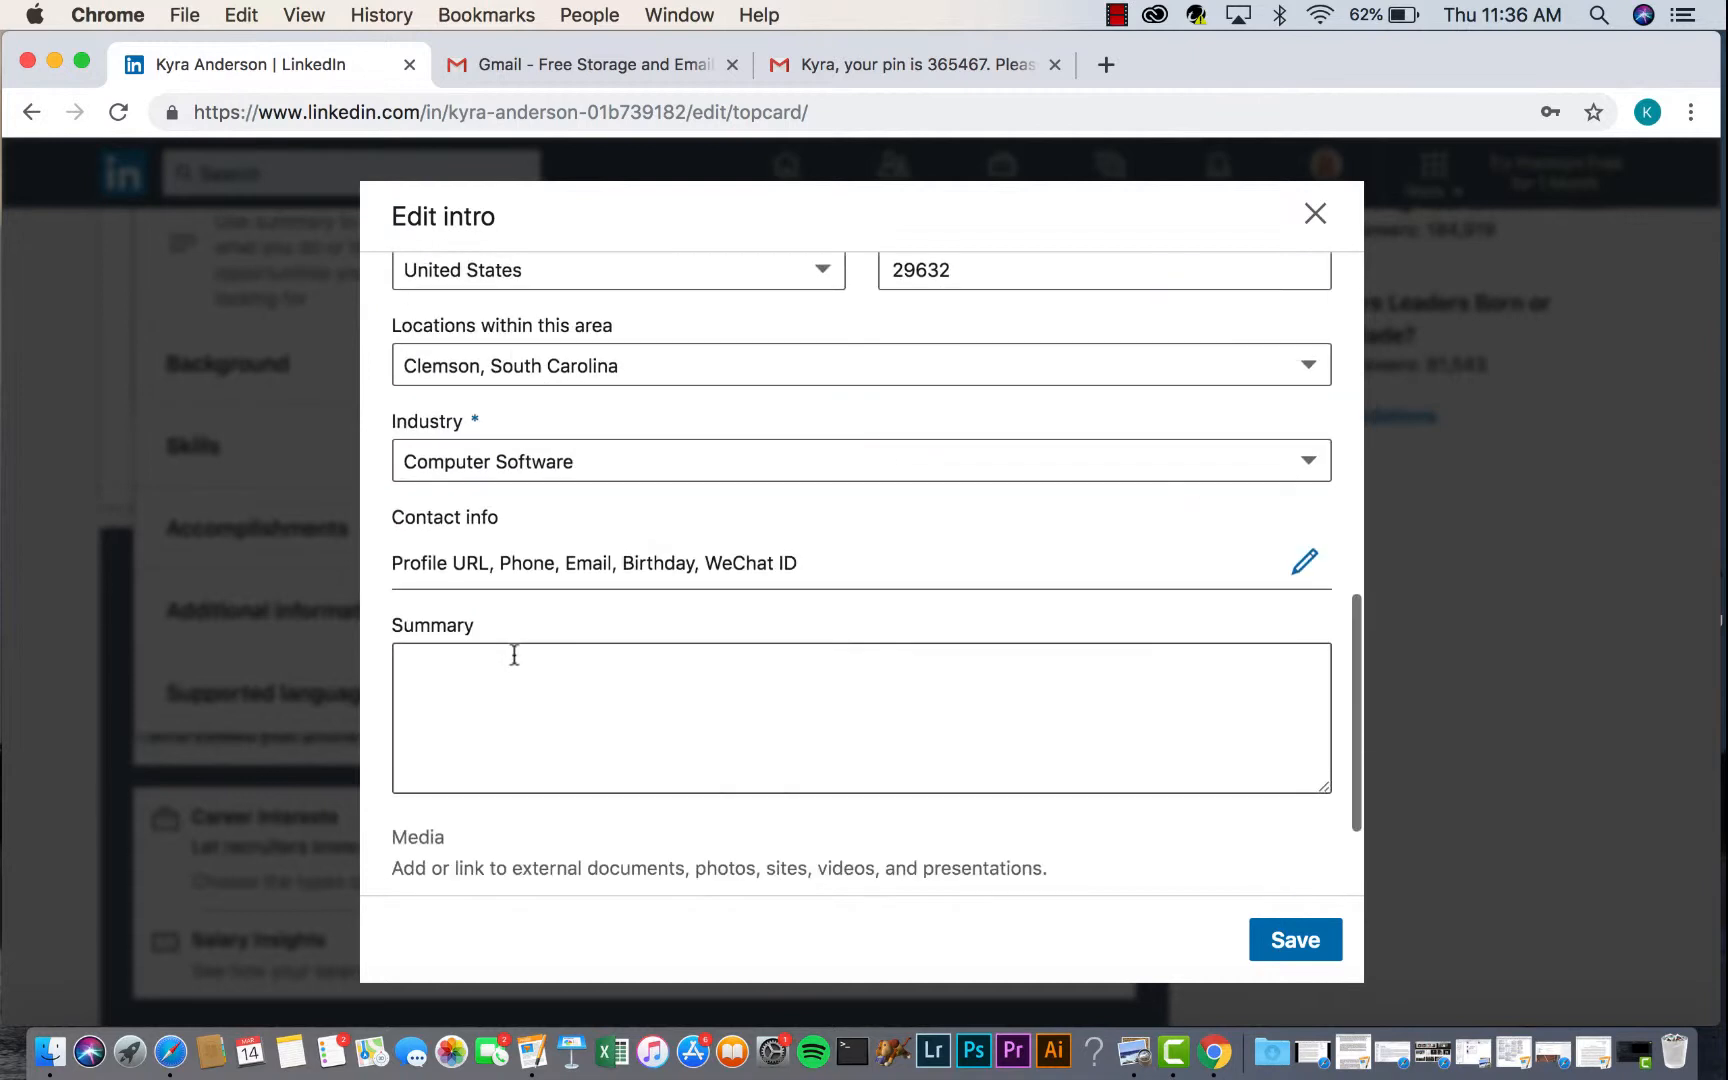
- Write the summary 'Inquisitive, energetic computer science student skilled in leadership...' and save it
left_click(503, 551)
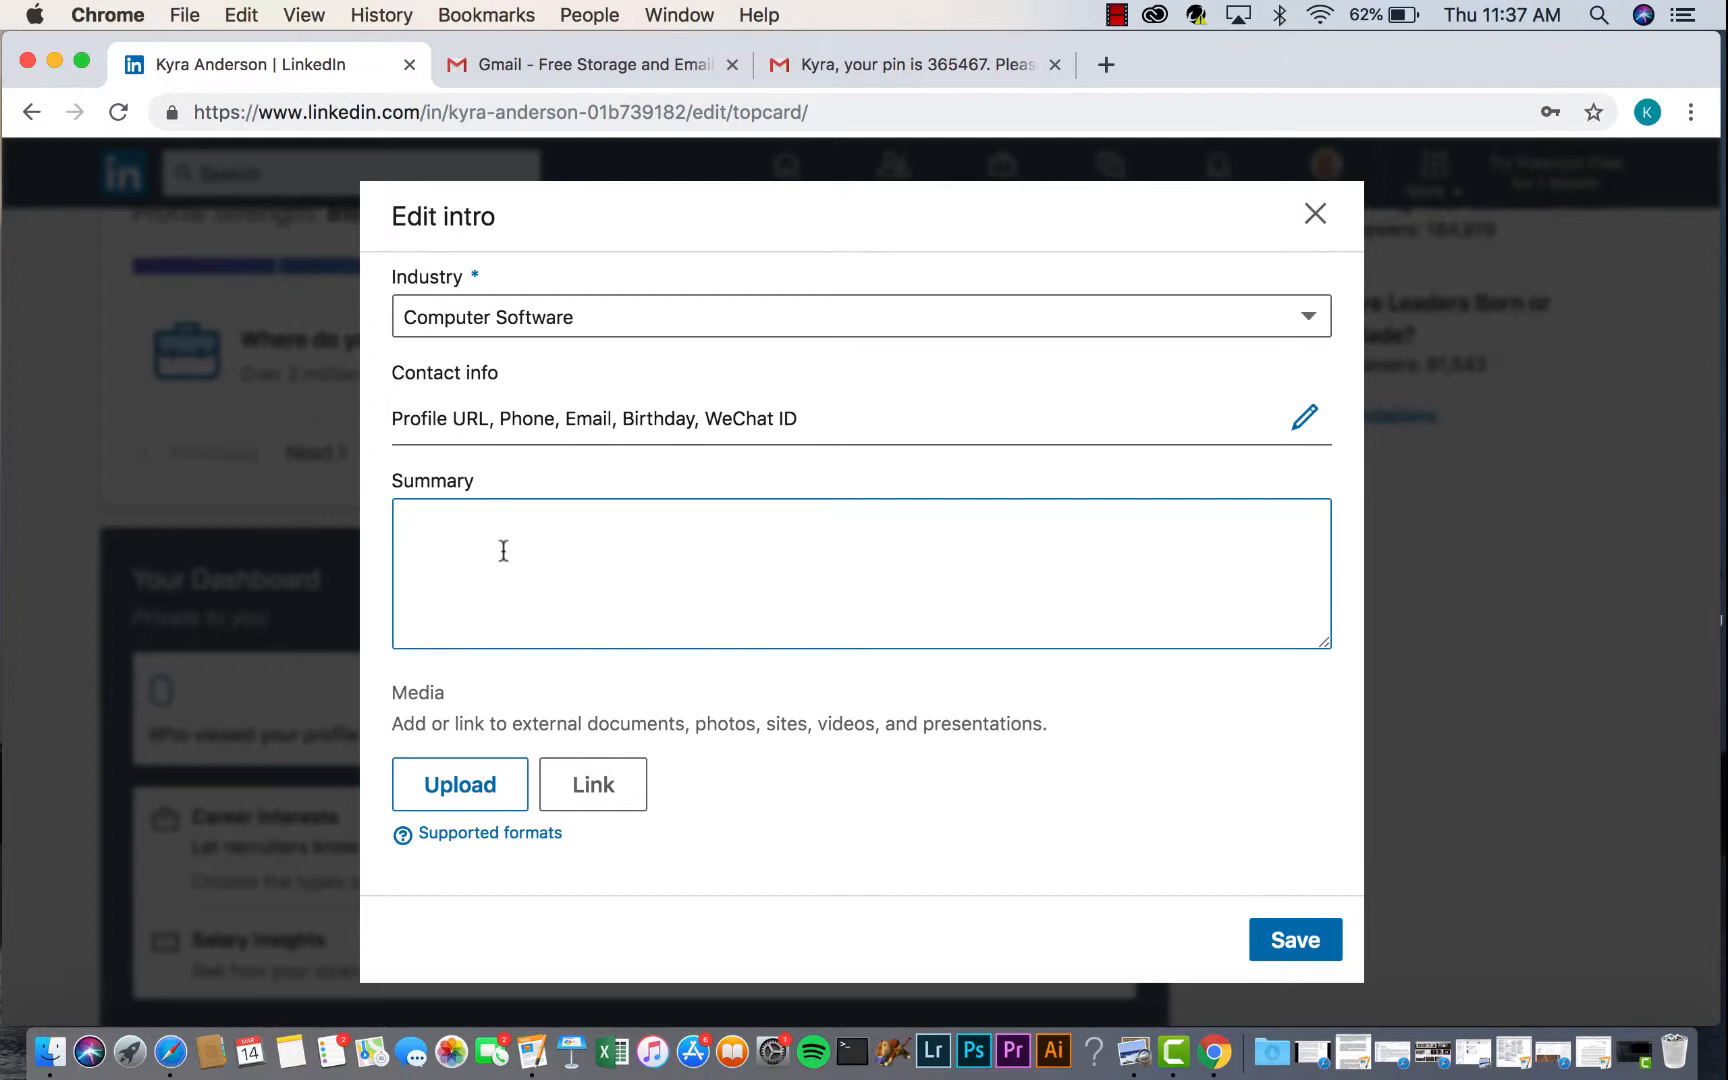
type("Inq")
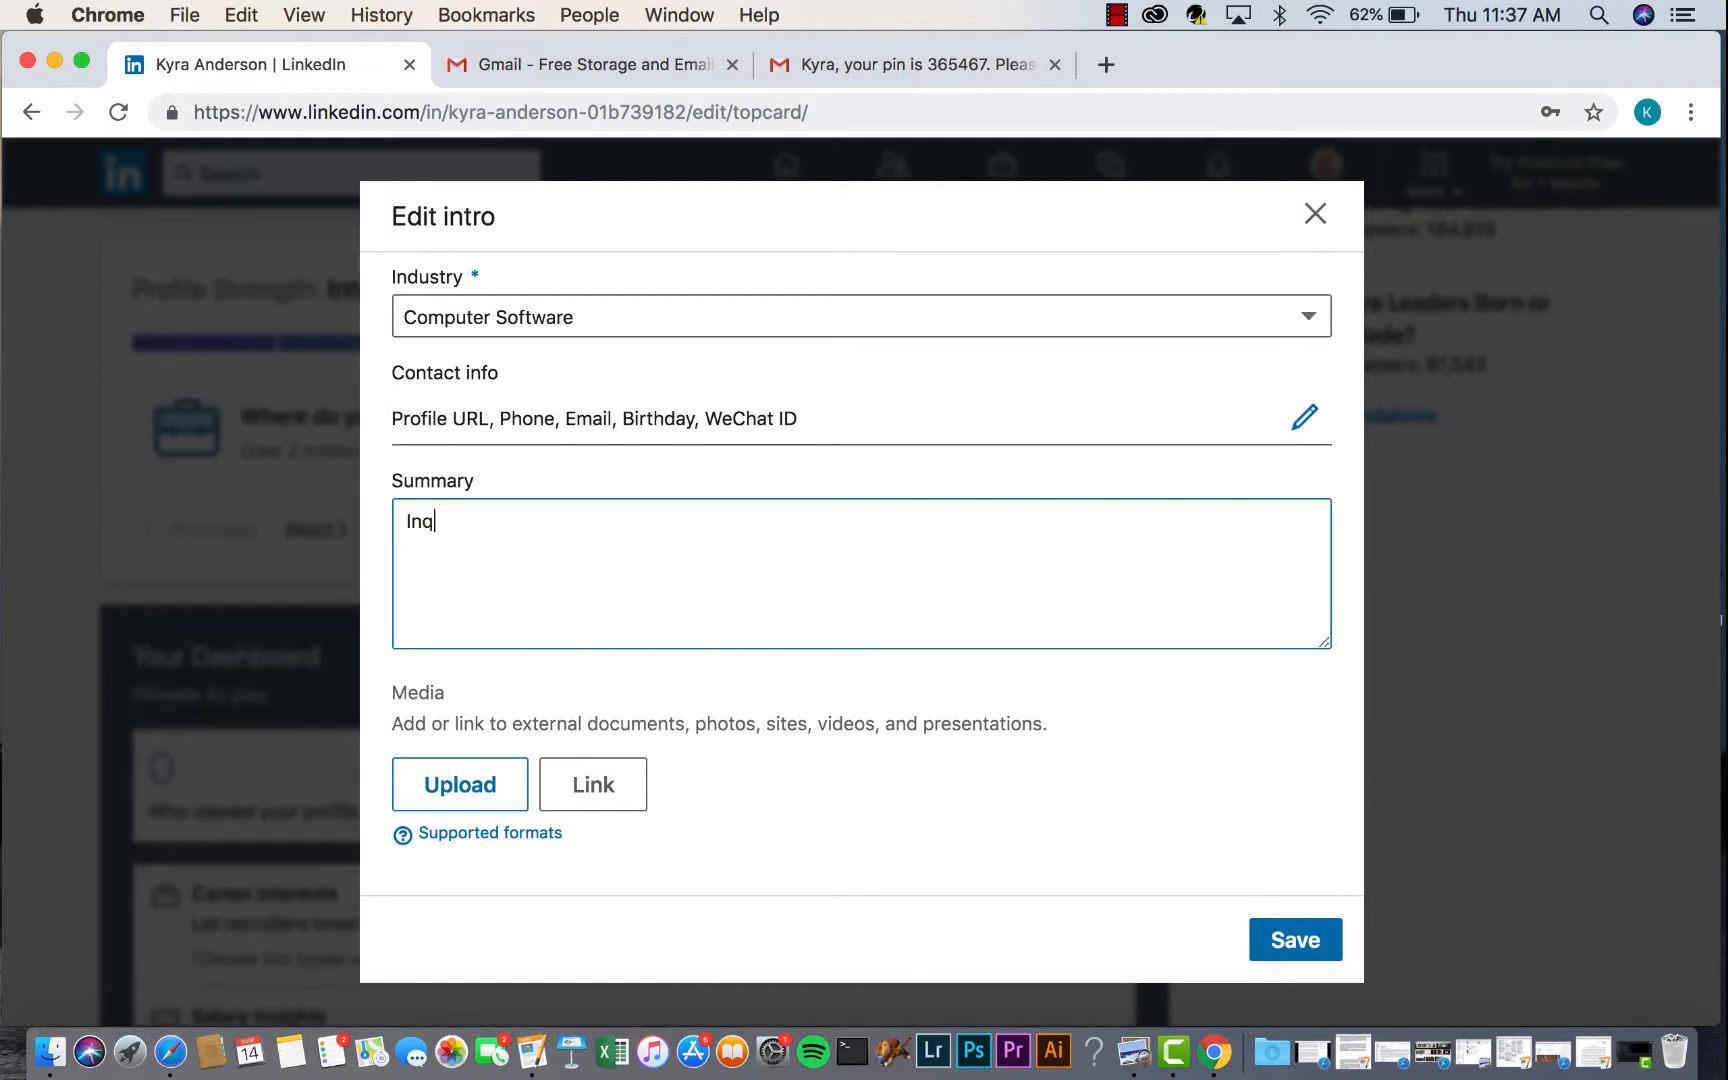
type("uisitive, energetic computer science student skilled in leadership, with a strong foundation of technical skills, logic, and cross-platform coding. Seeking to leverage solid skills in collaboration, communication, and development in the Computer Science inducs")
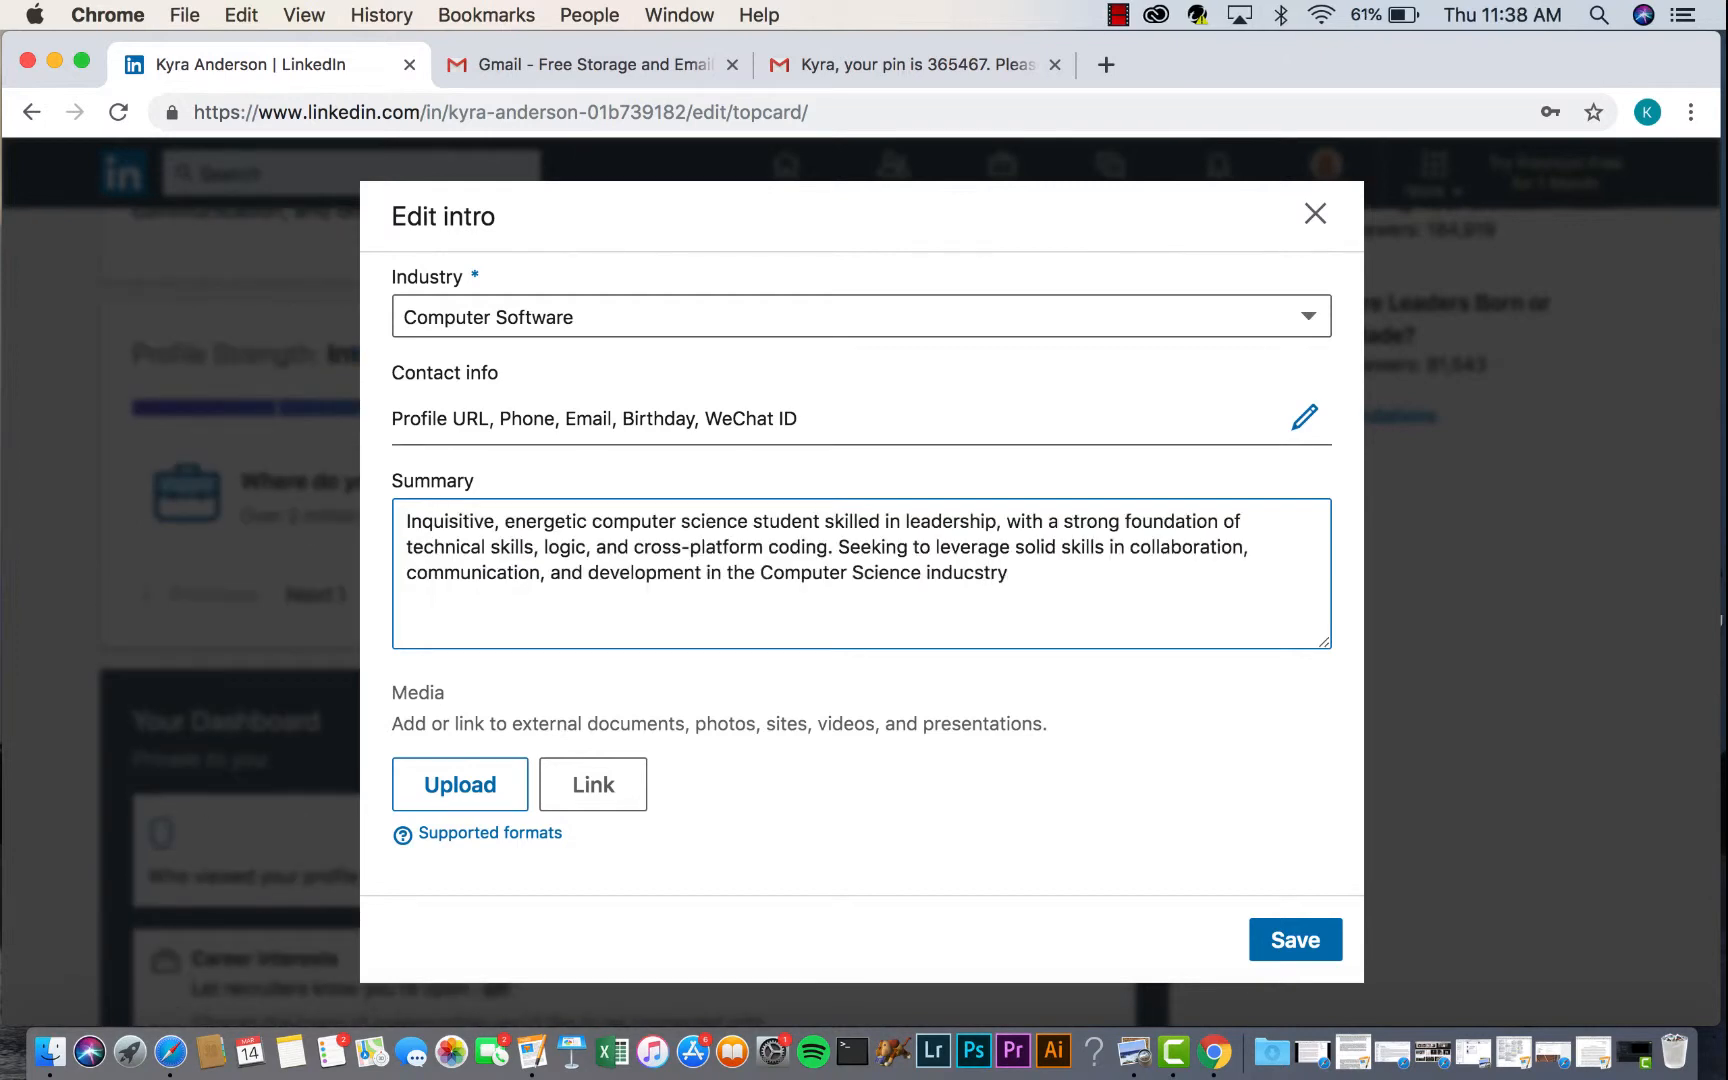
key("BackSpace")
key("BackSpace")
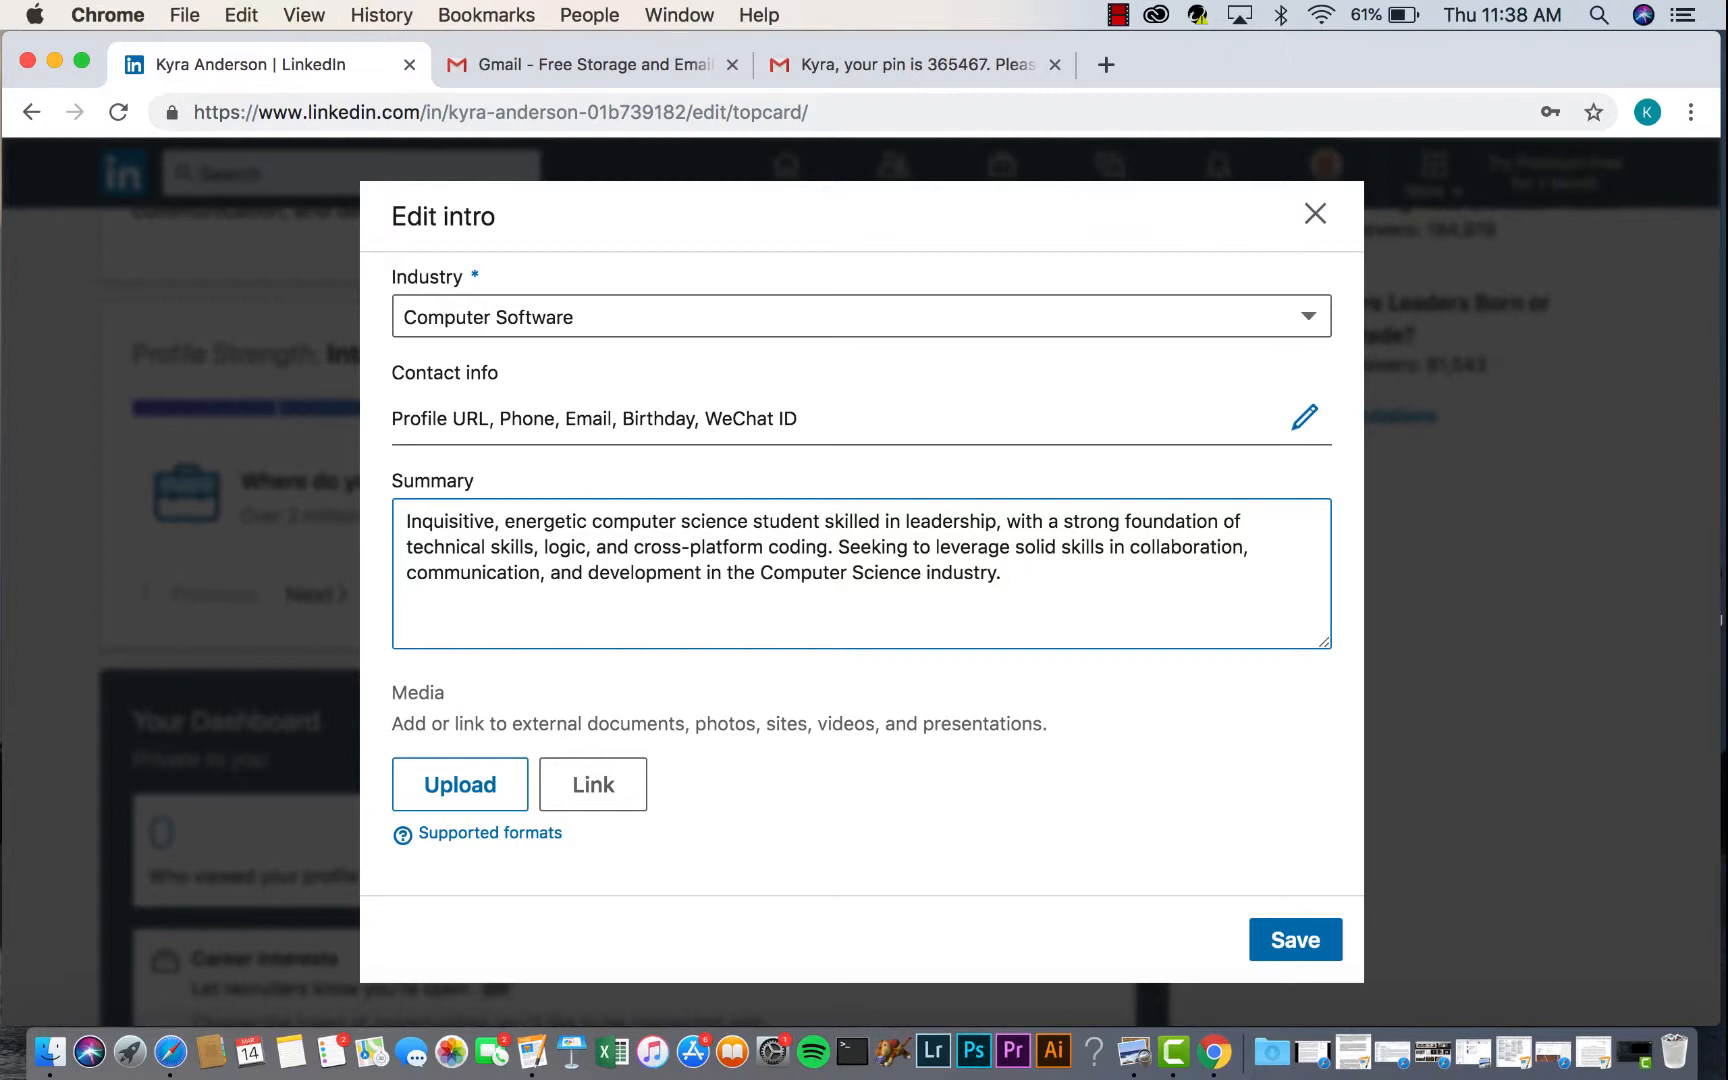
left_click(1296, 941)
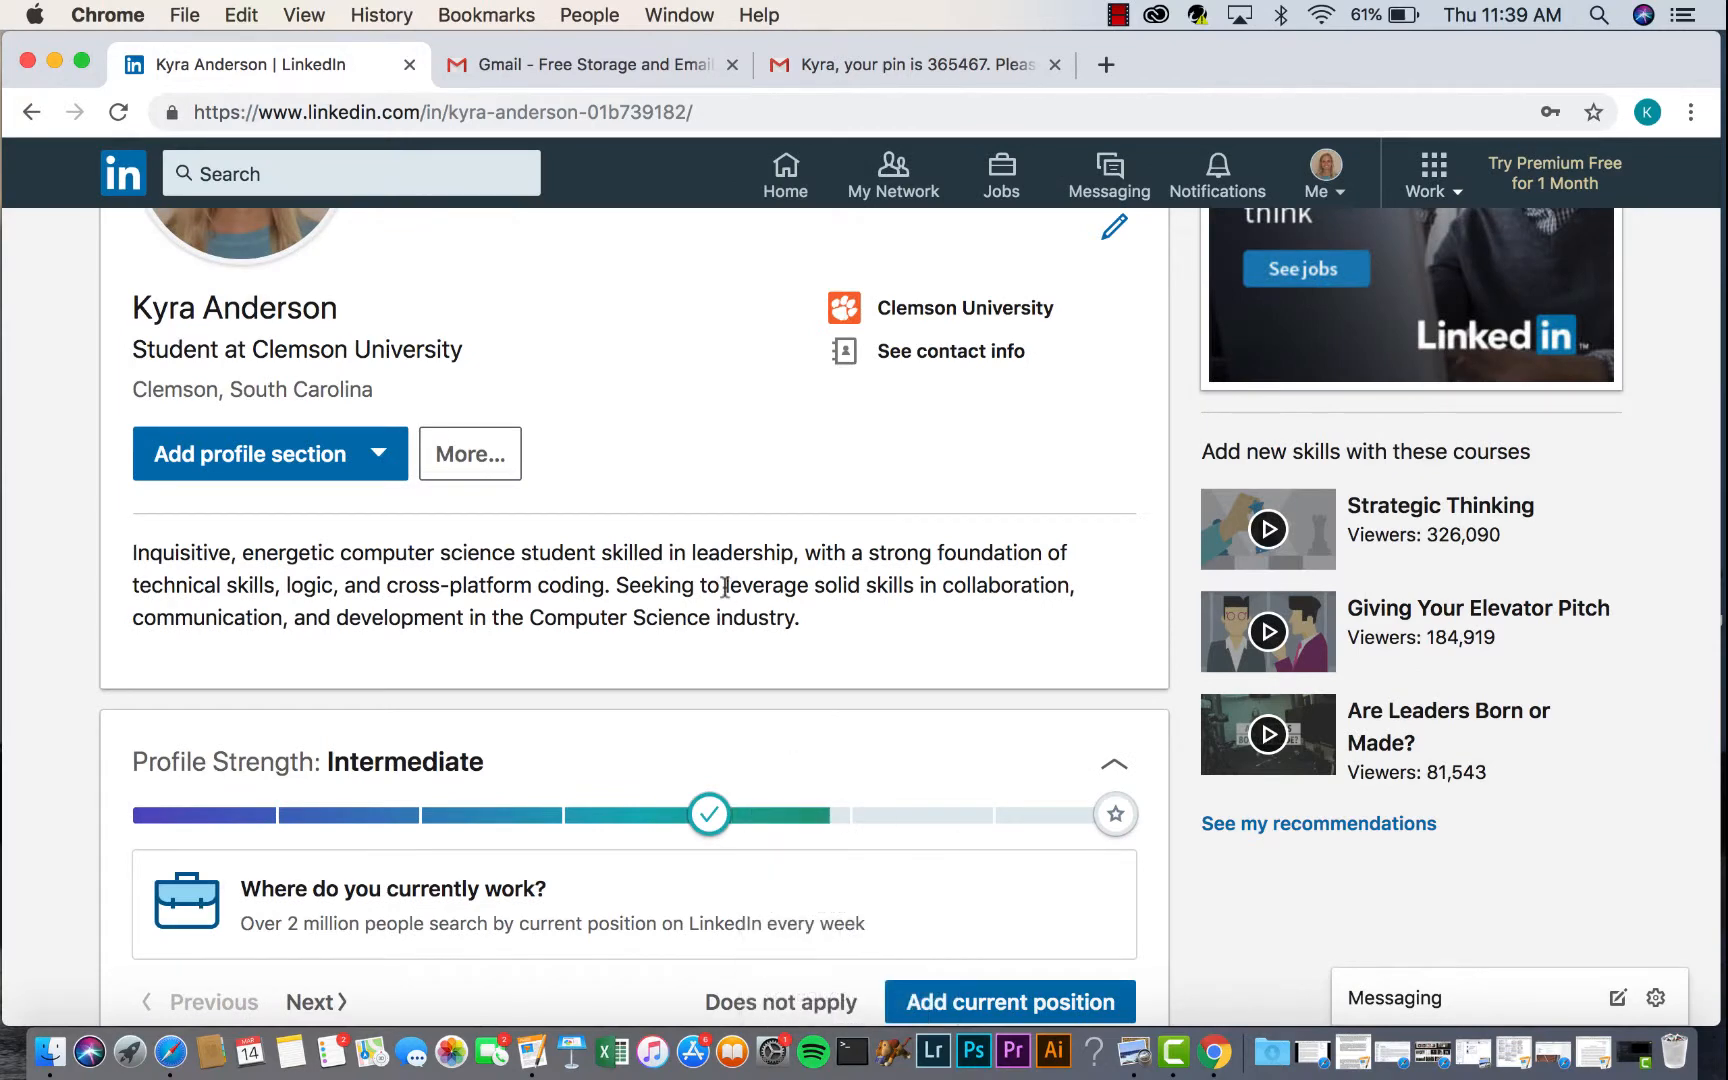
- Scroll through the whole profile to review it with the new summary
scroll(725, 587, "down", 4)
mouse_move(905, 585)
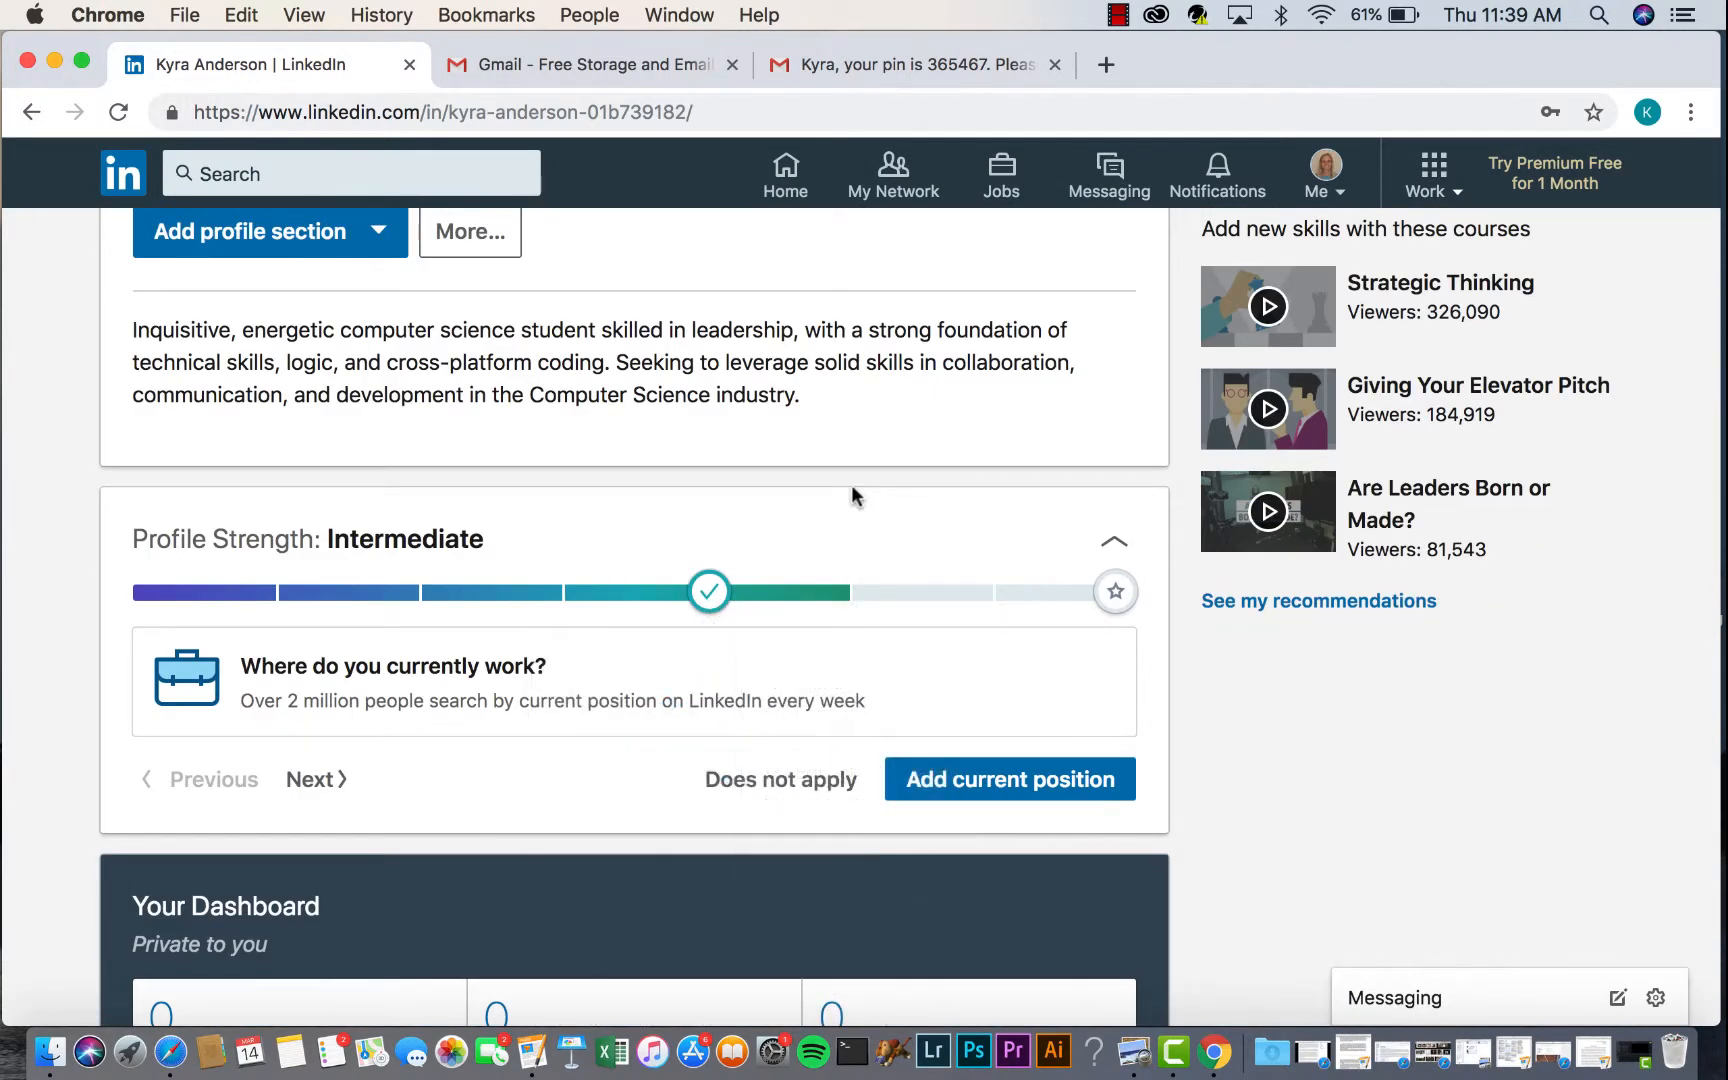
scroll(850, 485, "down", 10)
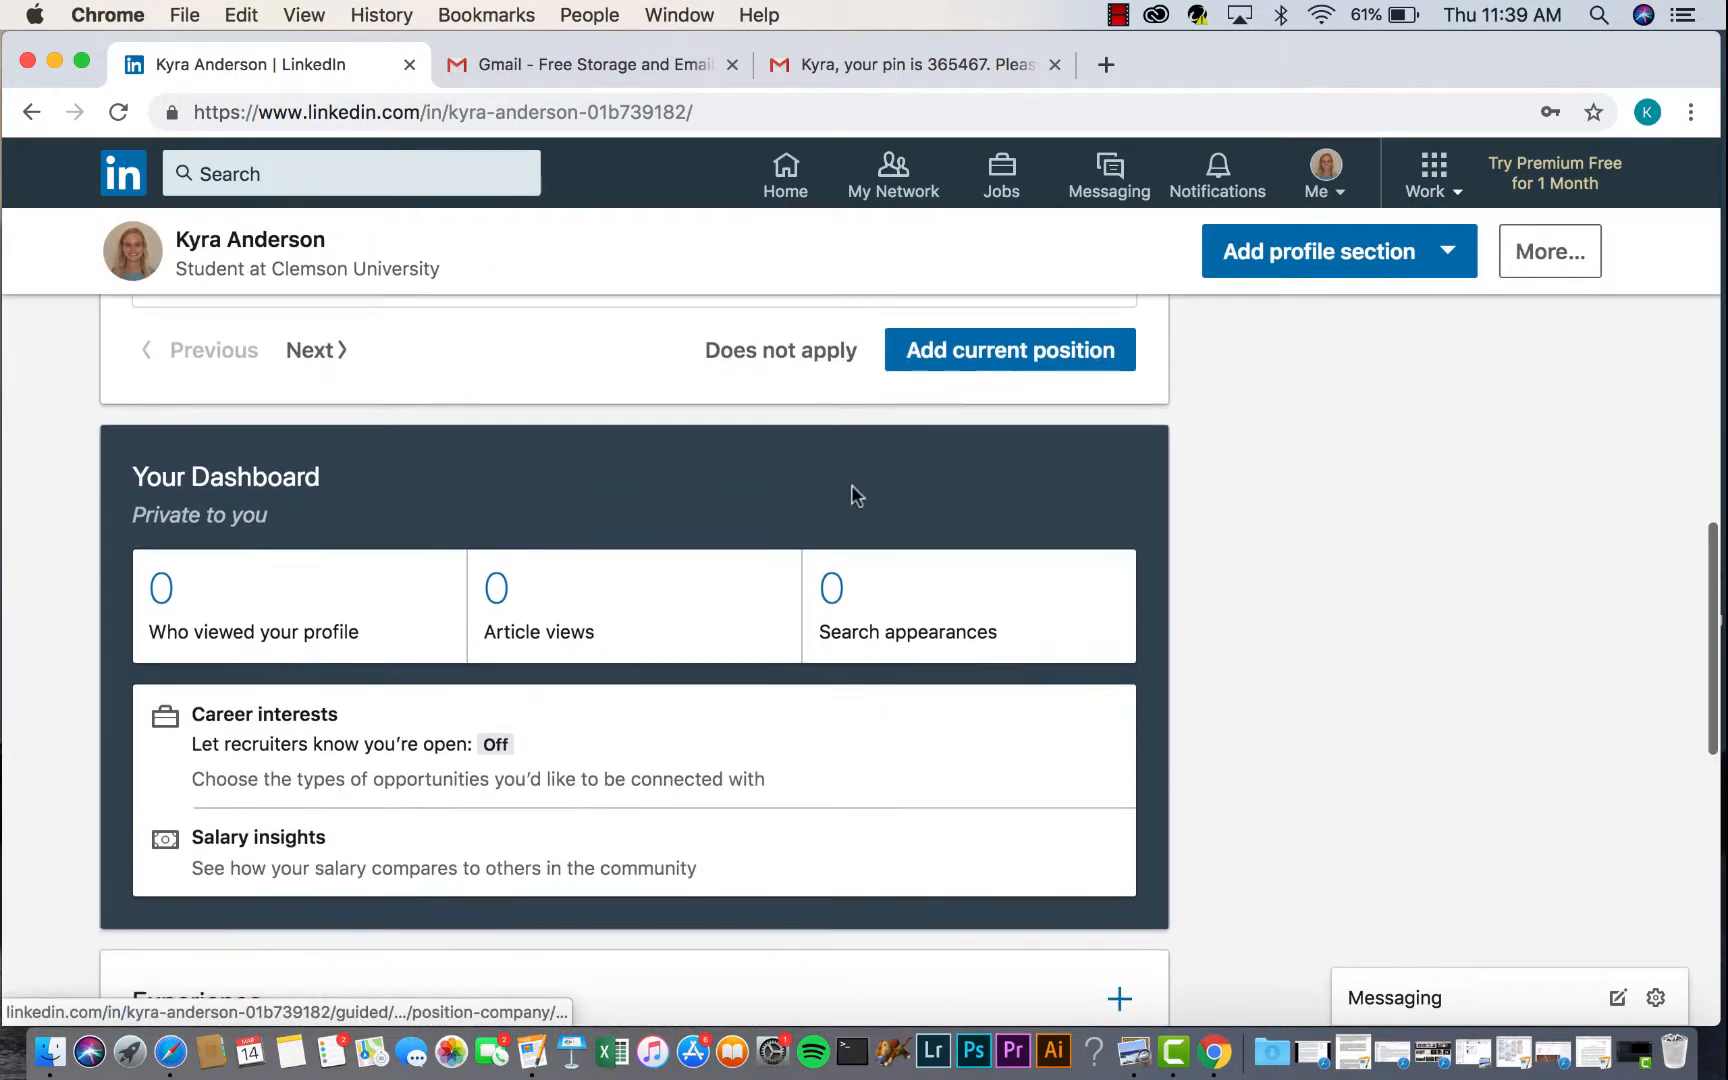
scroll(853, 490, "down", 6)
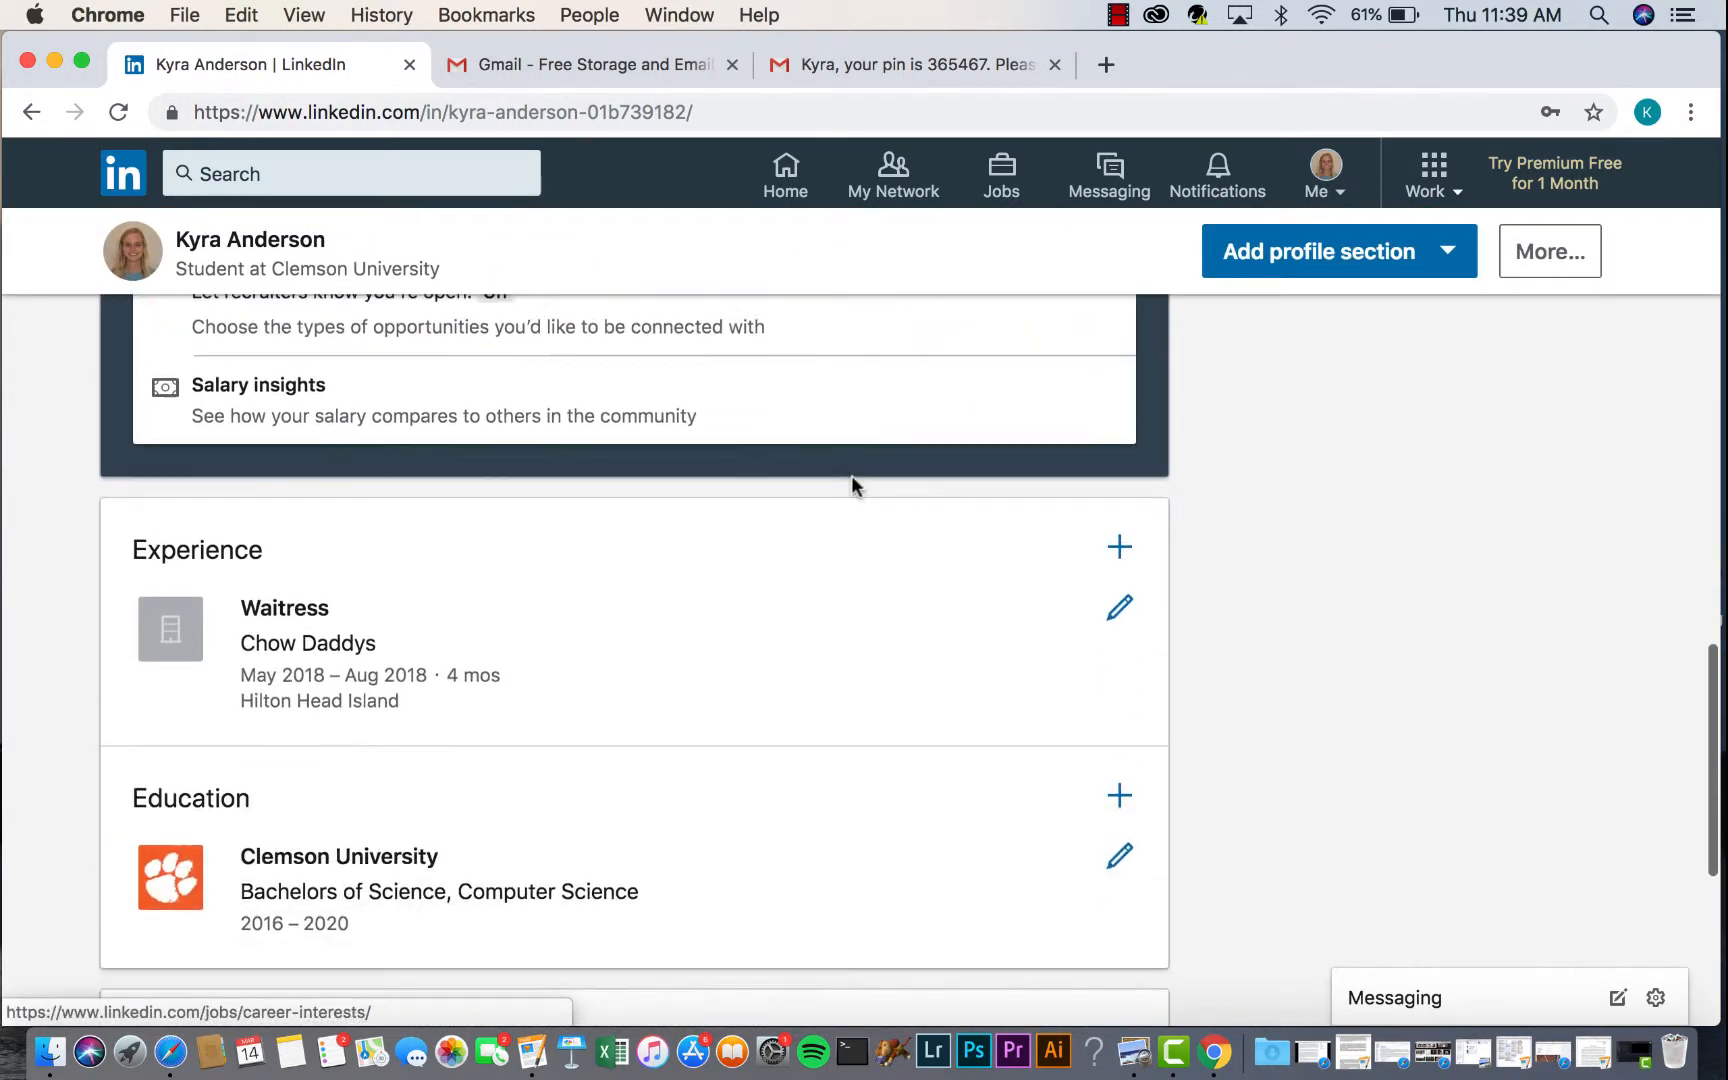
scroll(852, 485, "down", 1)
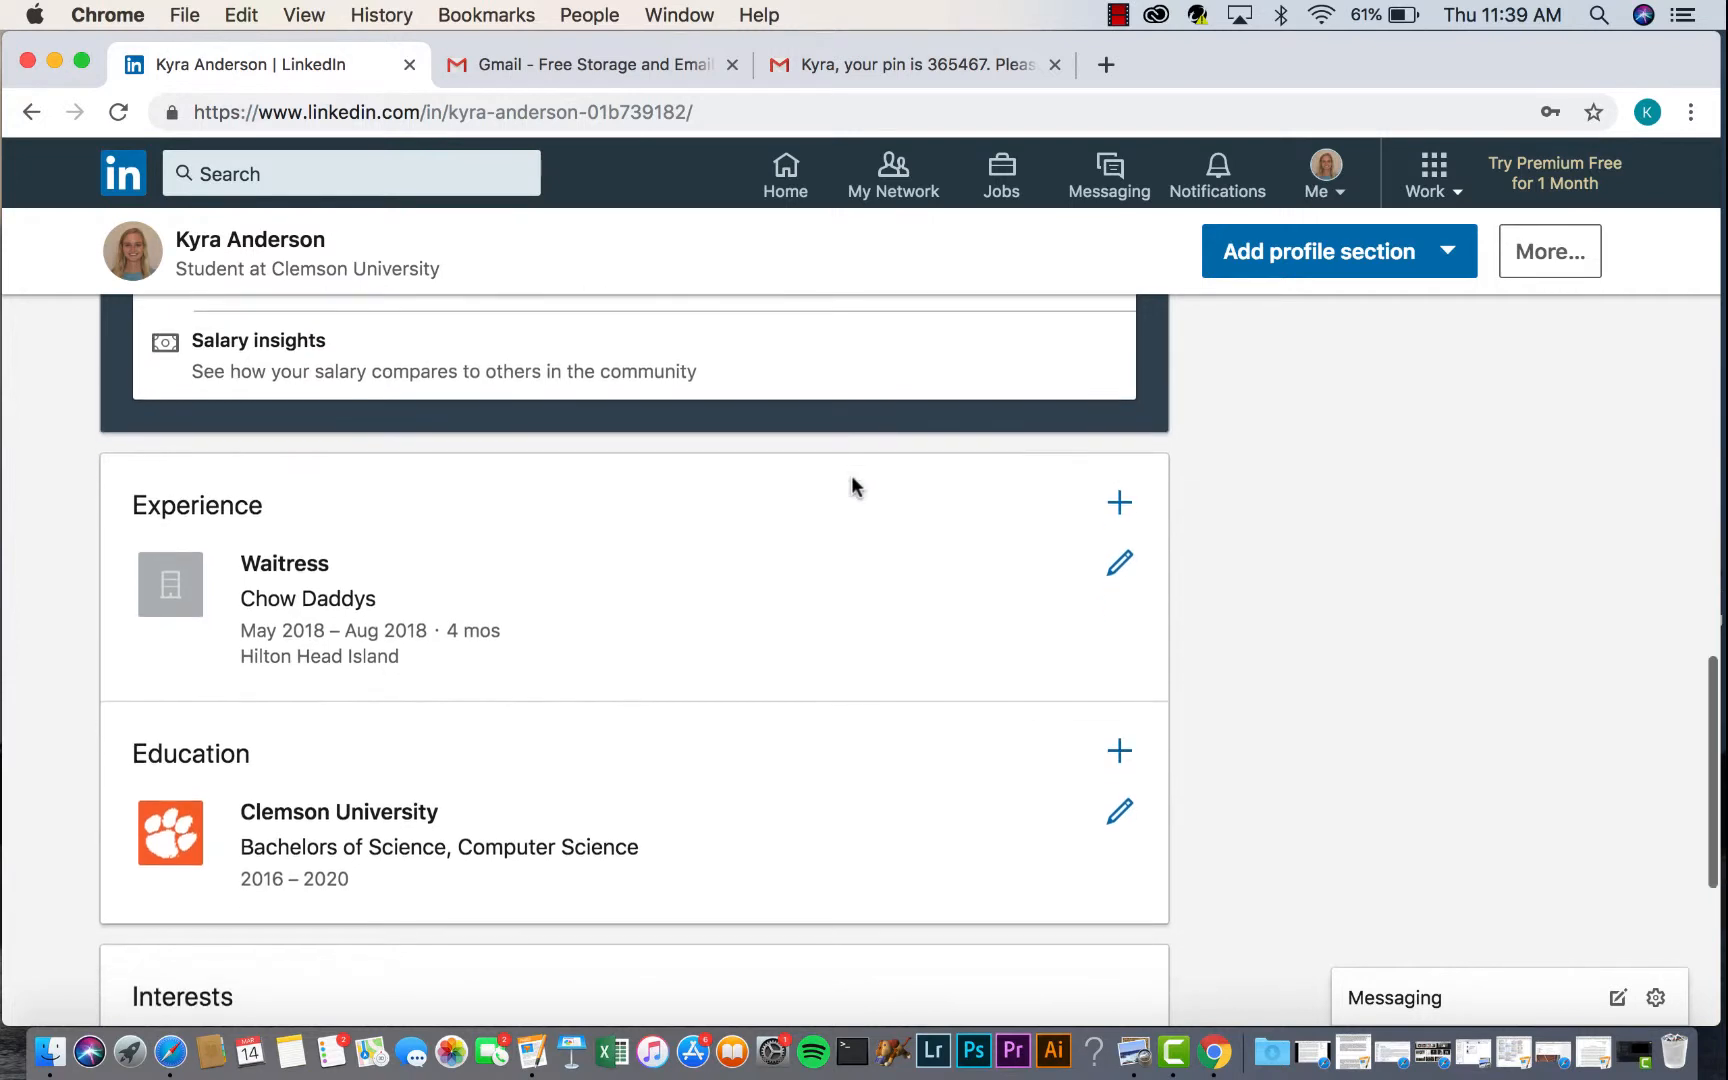
scroll(796, 578, "down", 1)
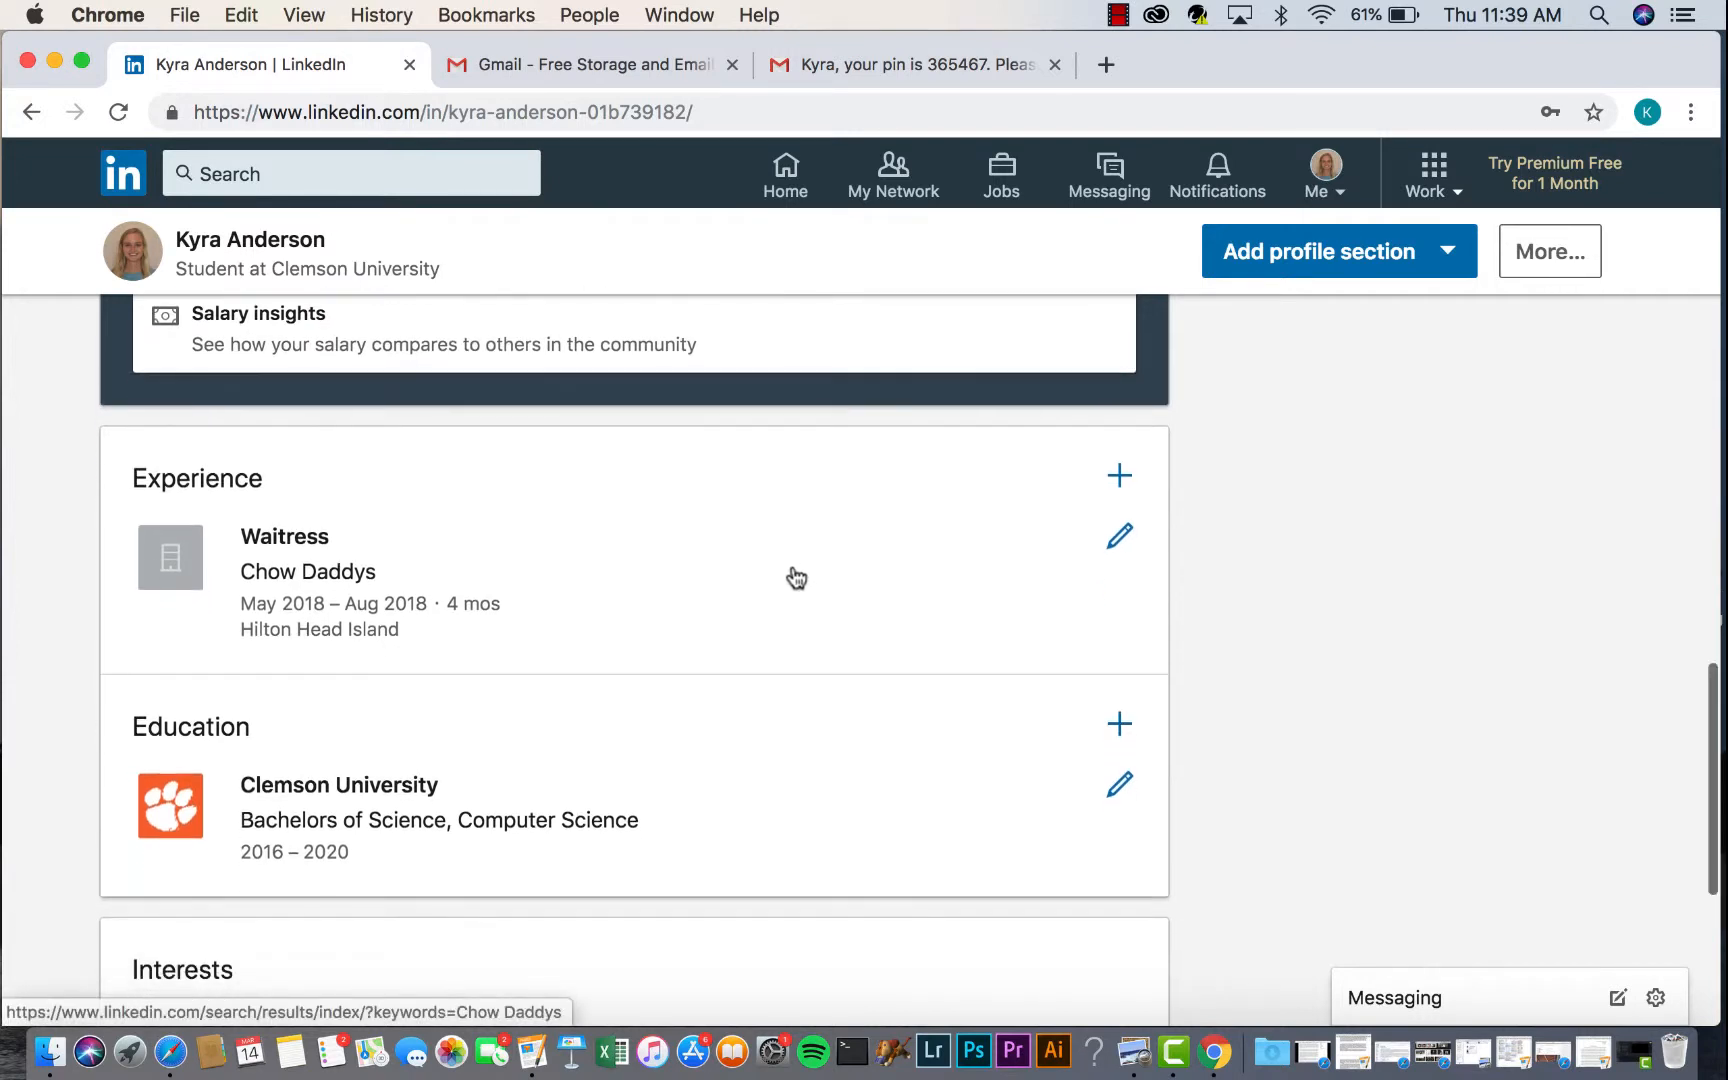
scroll(796, 578, "up", 1)
scroll(796, 578, "down", 1)
scroll(796, 578, "down", 1)
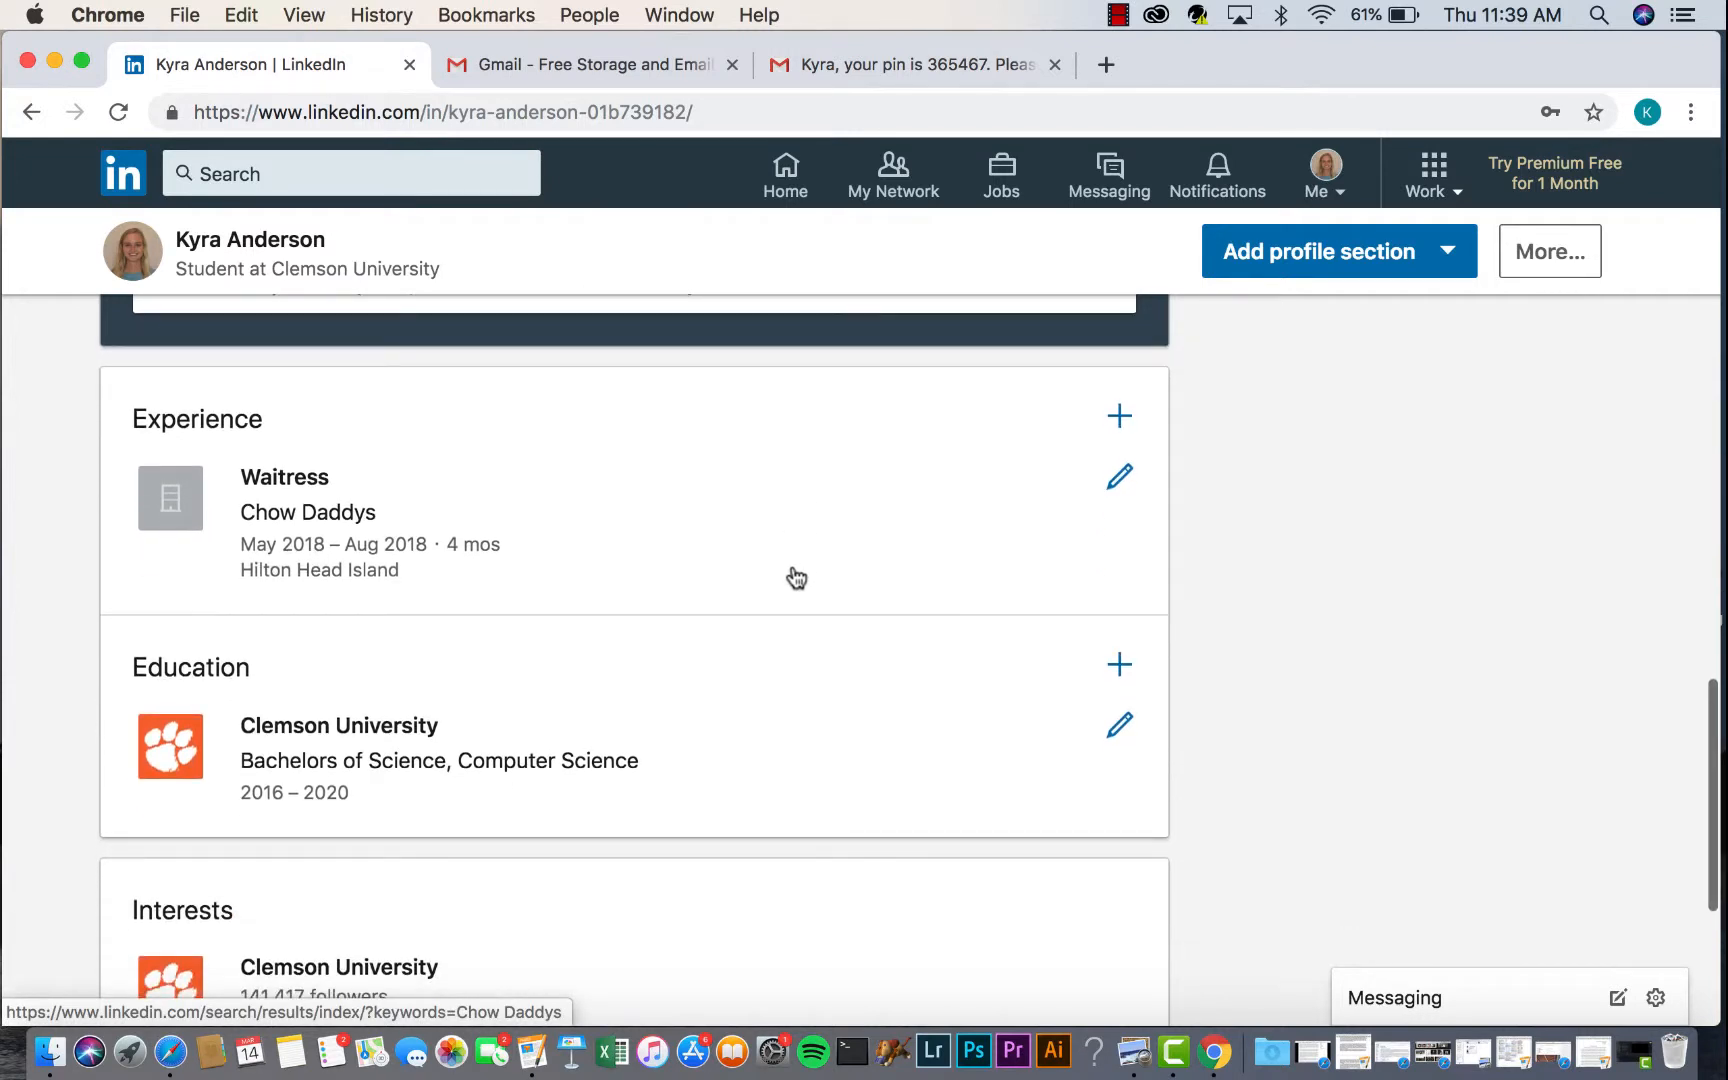
scroll(772, 622, "down", 1)
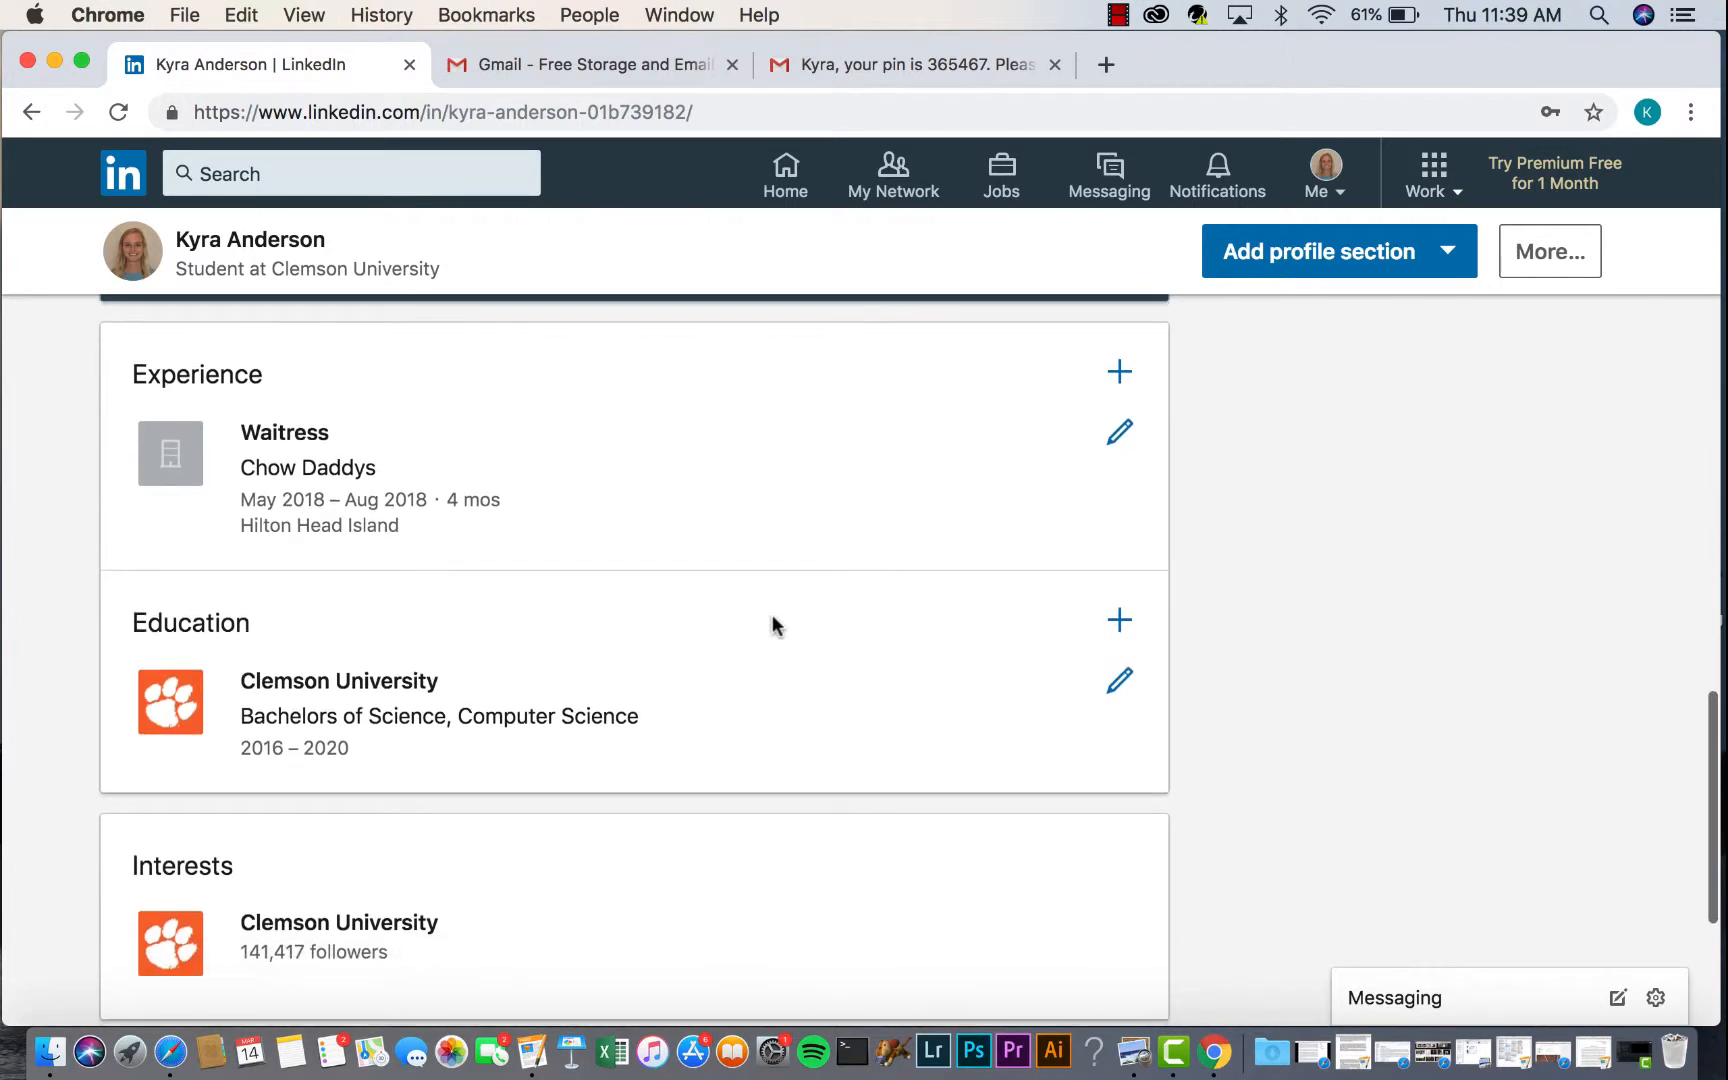
scroll(892, 643, "down", 1)
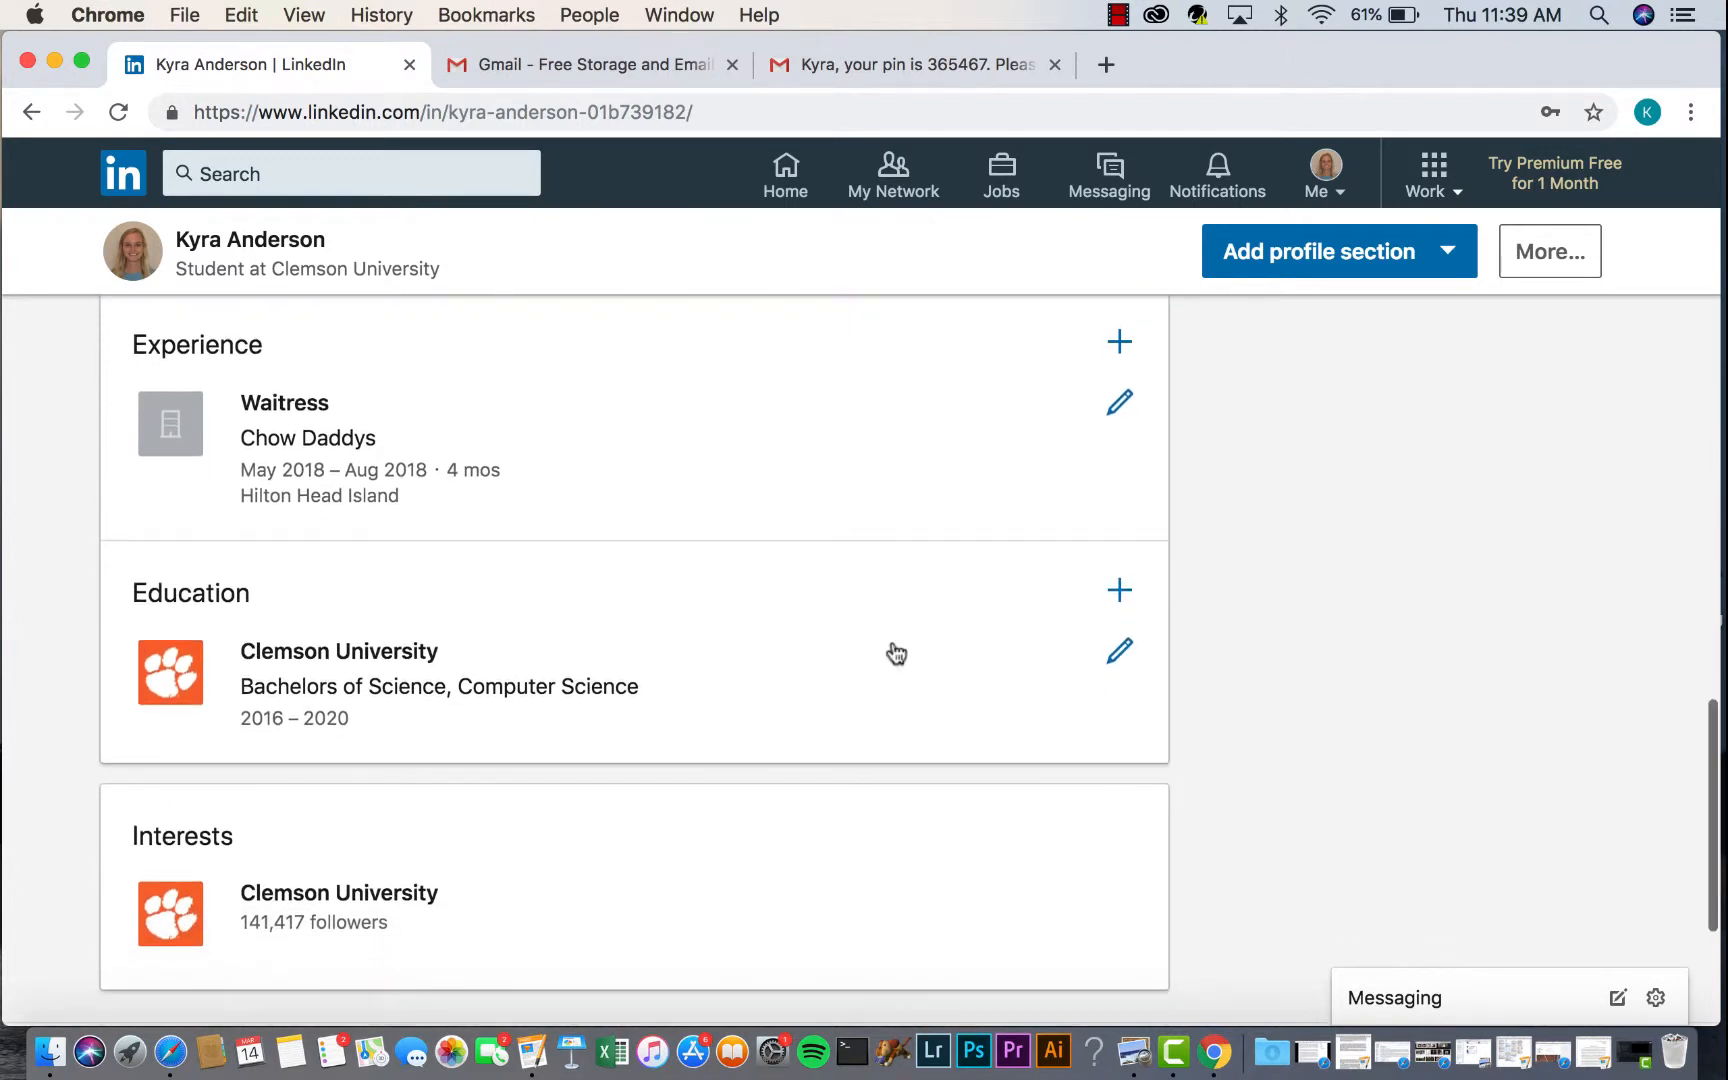
scroll(896, 653, "down", 2)
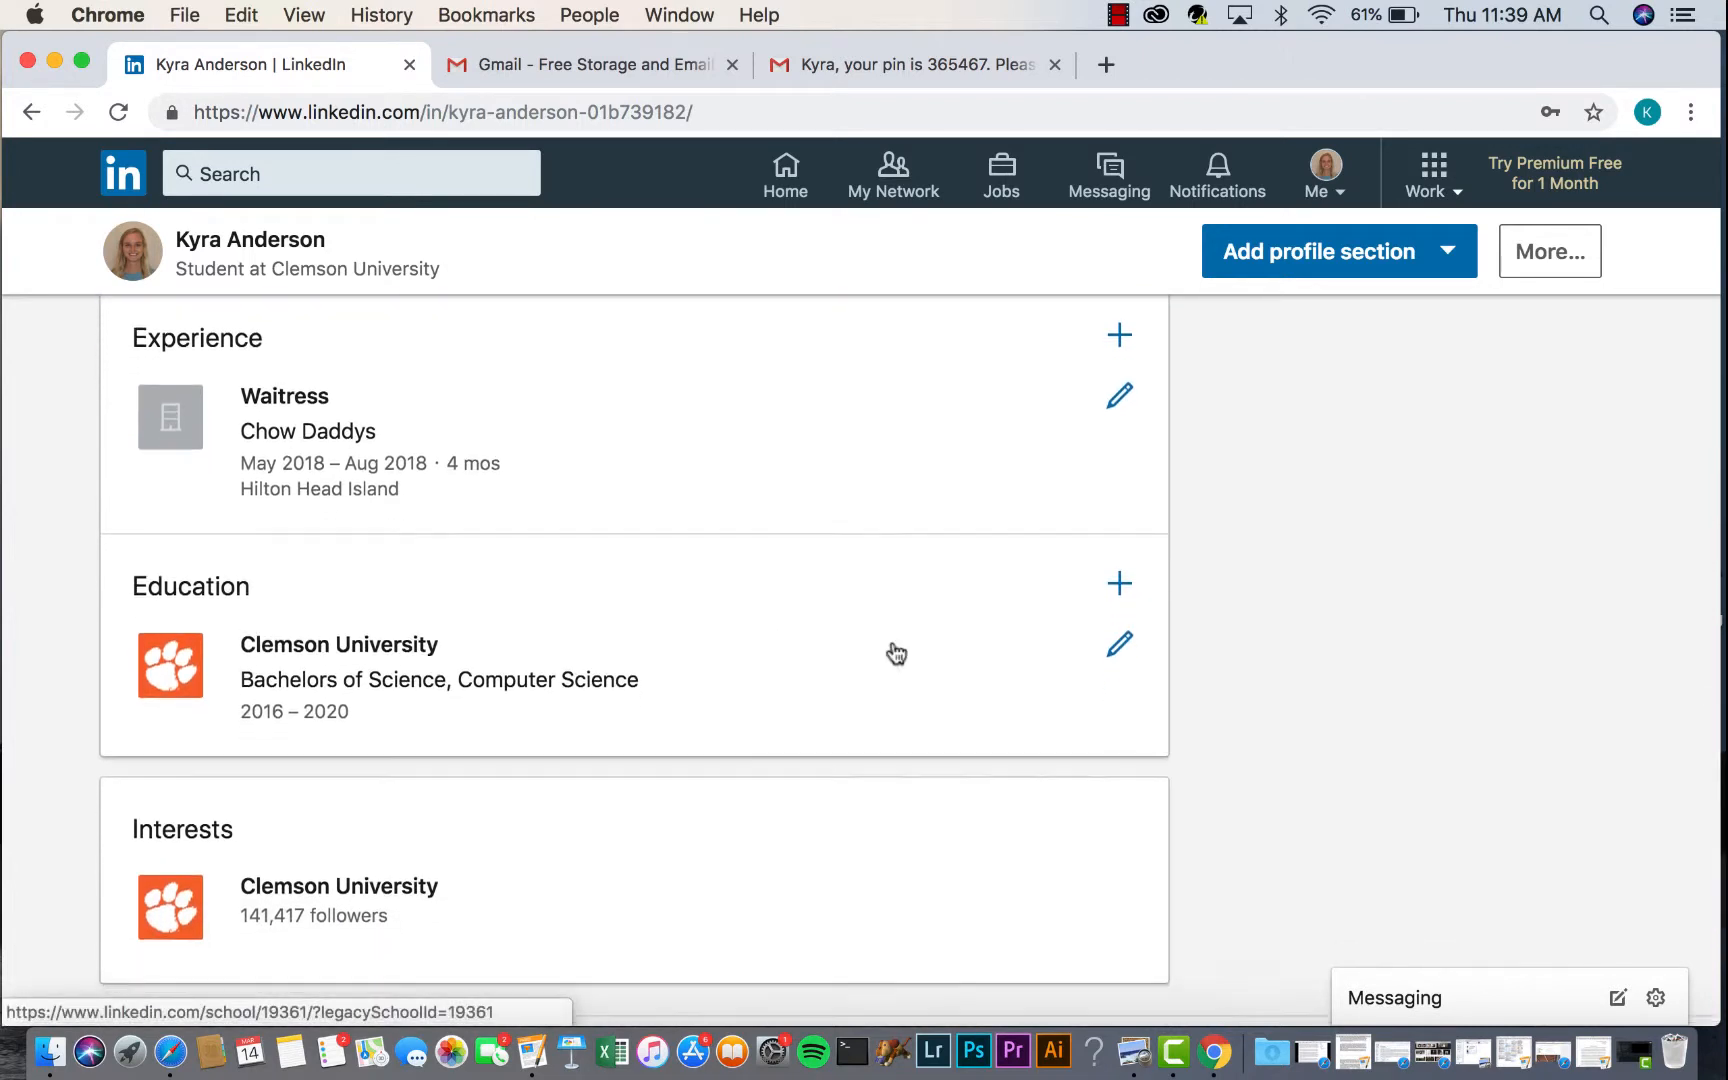
scroll(896, 653, "down", 1)
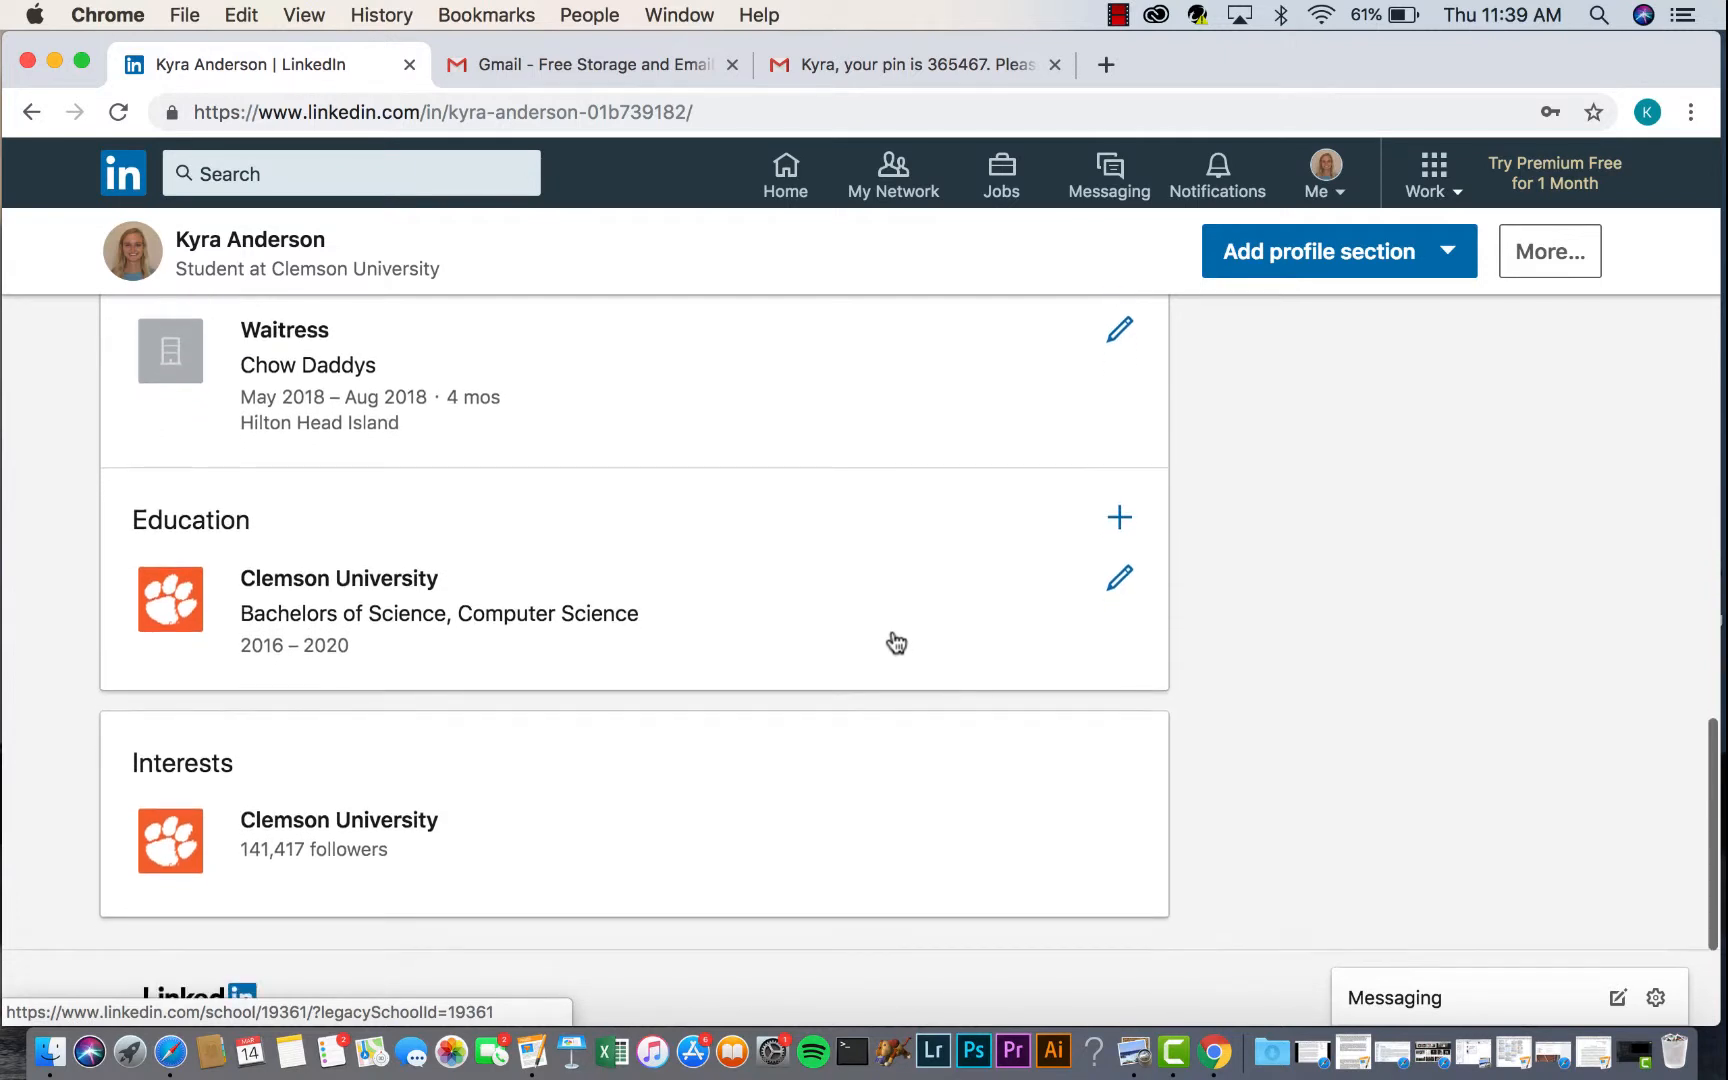
scroll(894, 620, "down", 4)
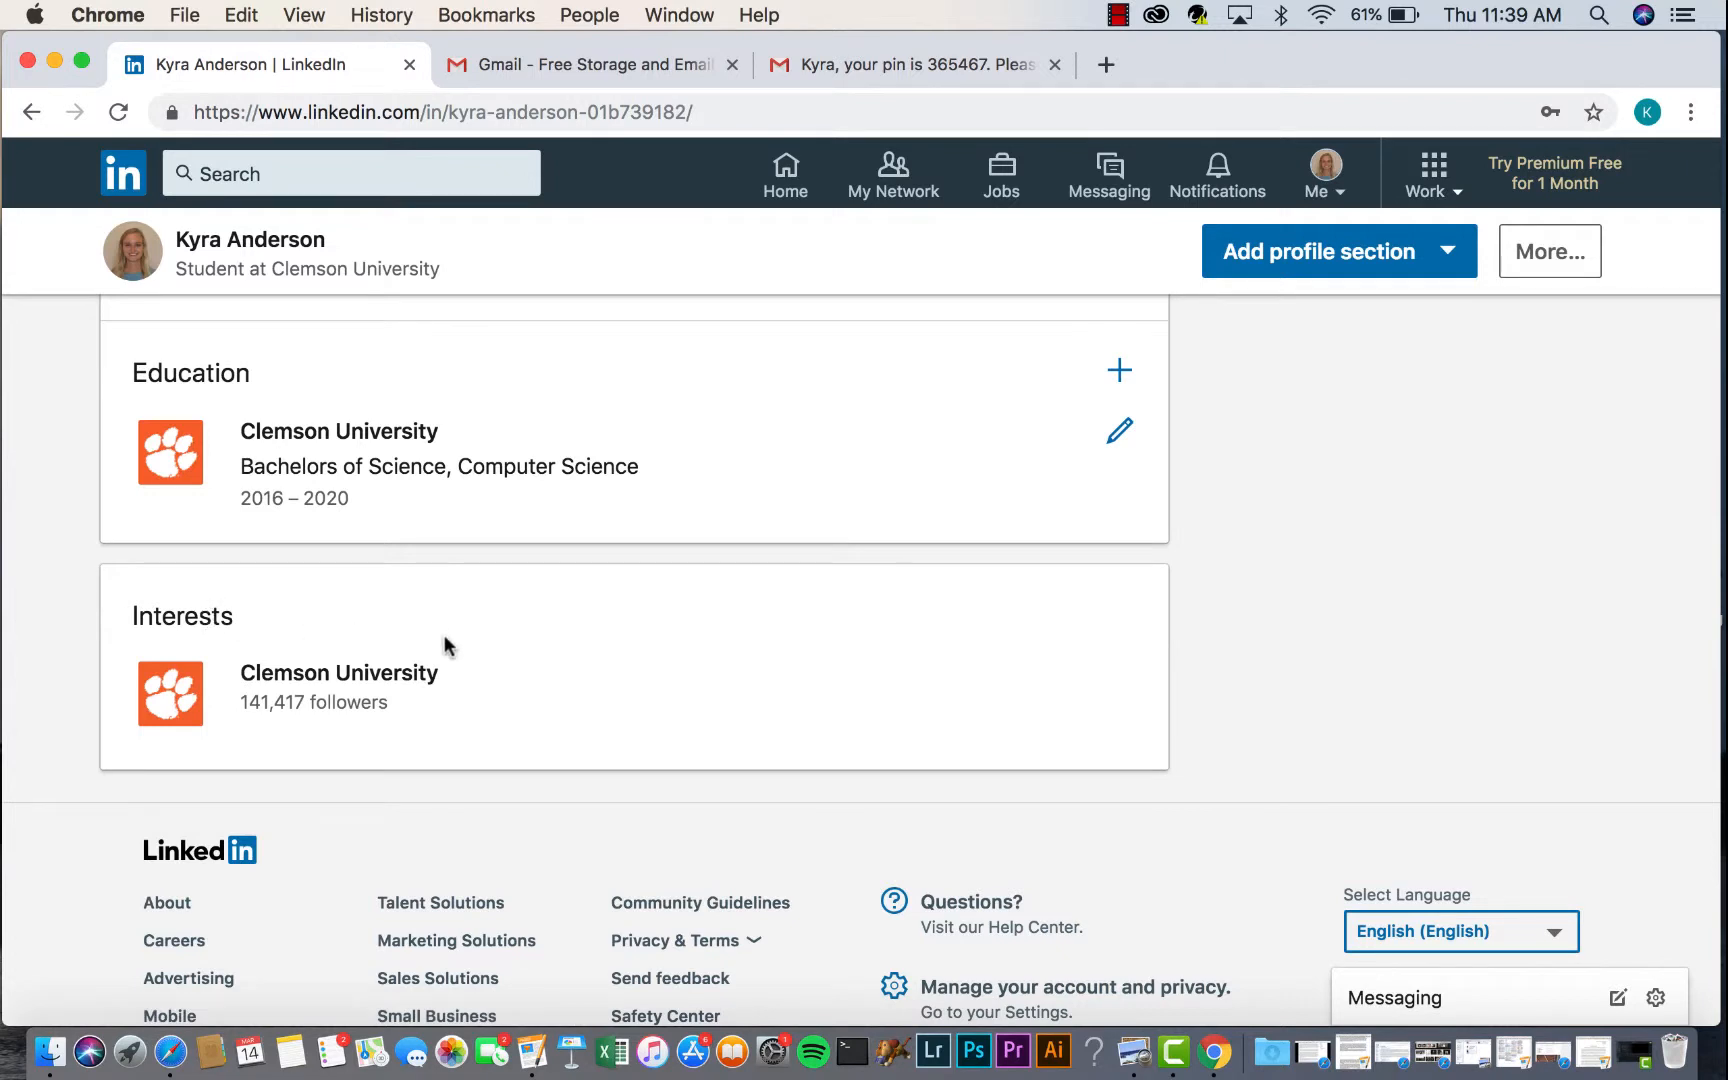
scroll(521, 667, "up", 1)
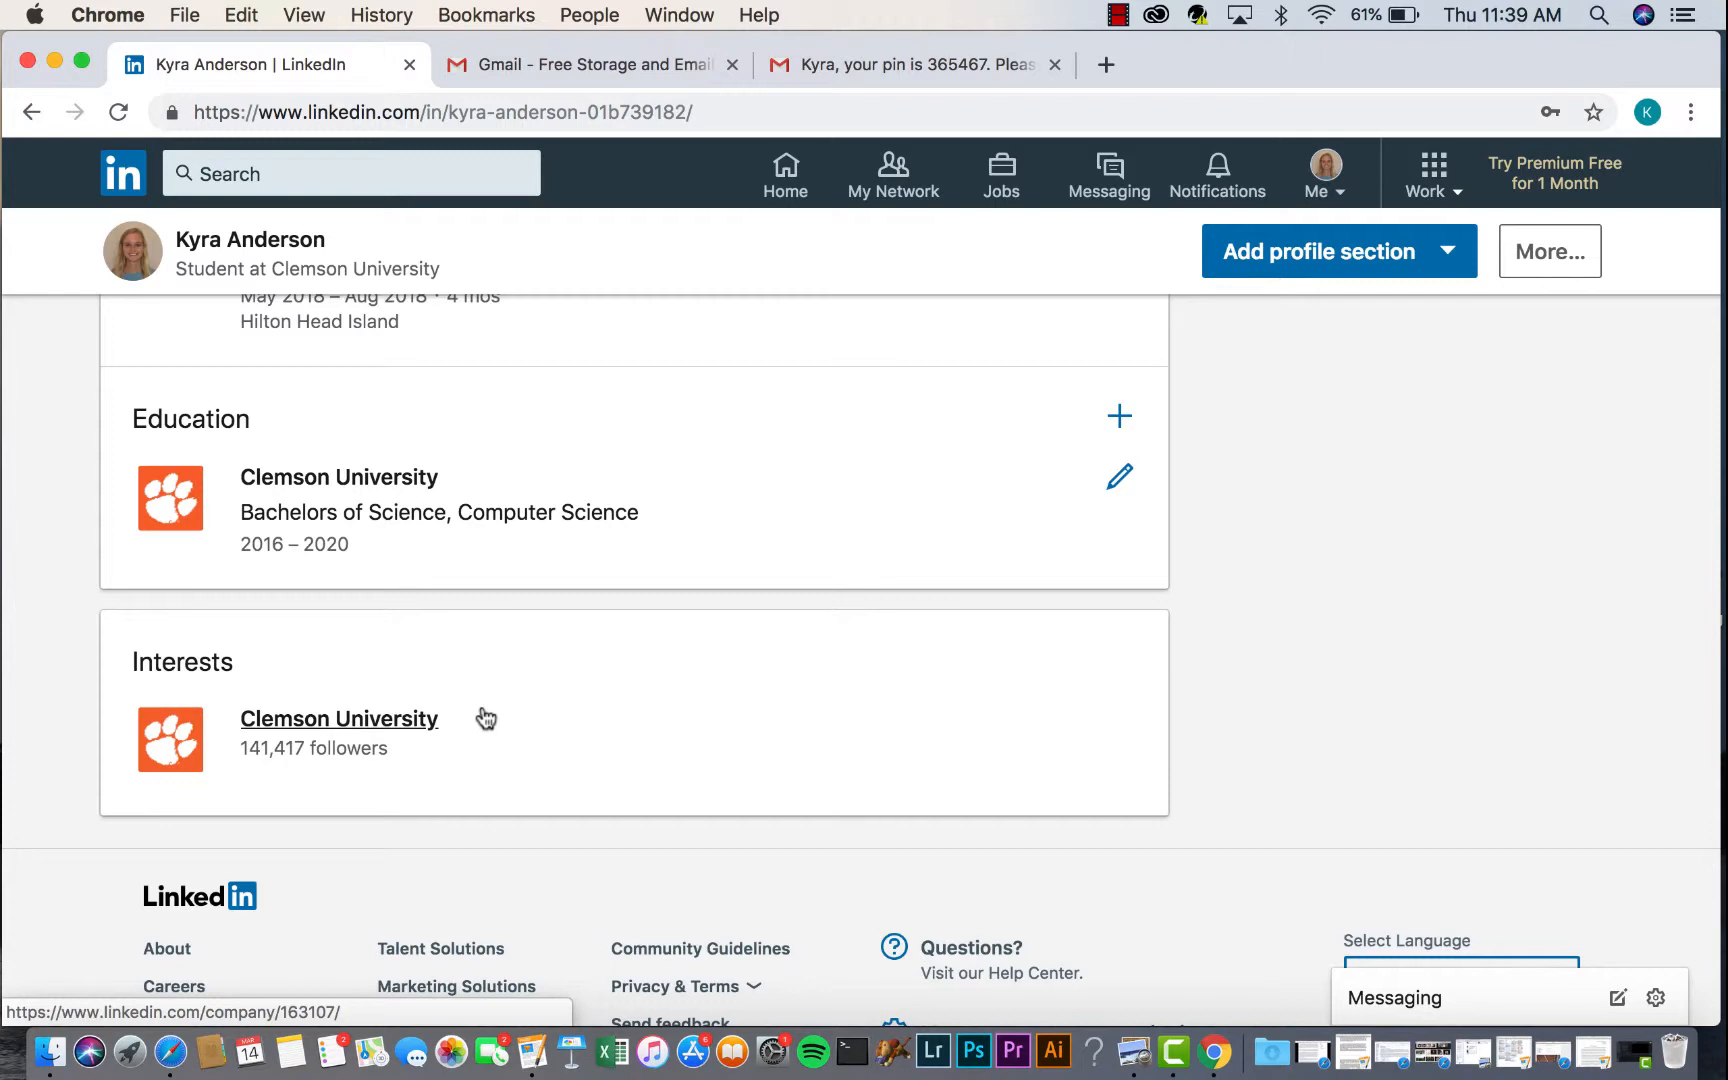
scroll(482, 706, "up", 15)
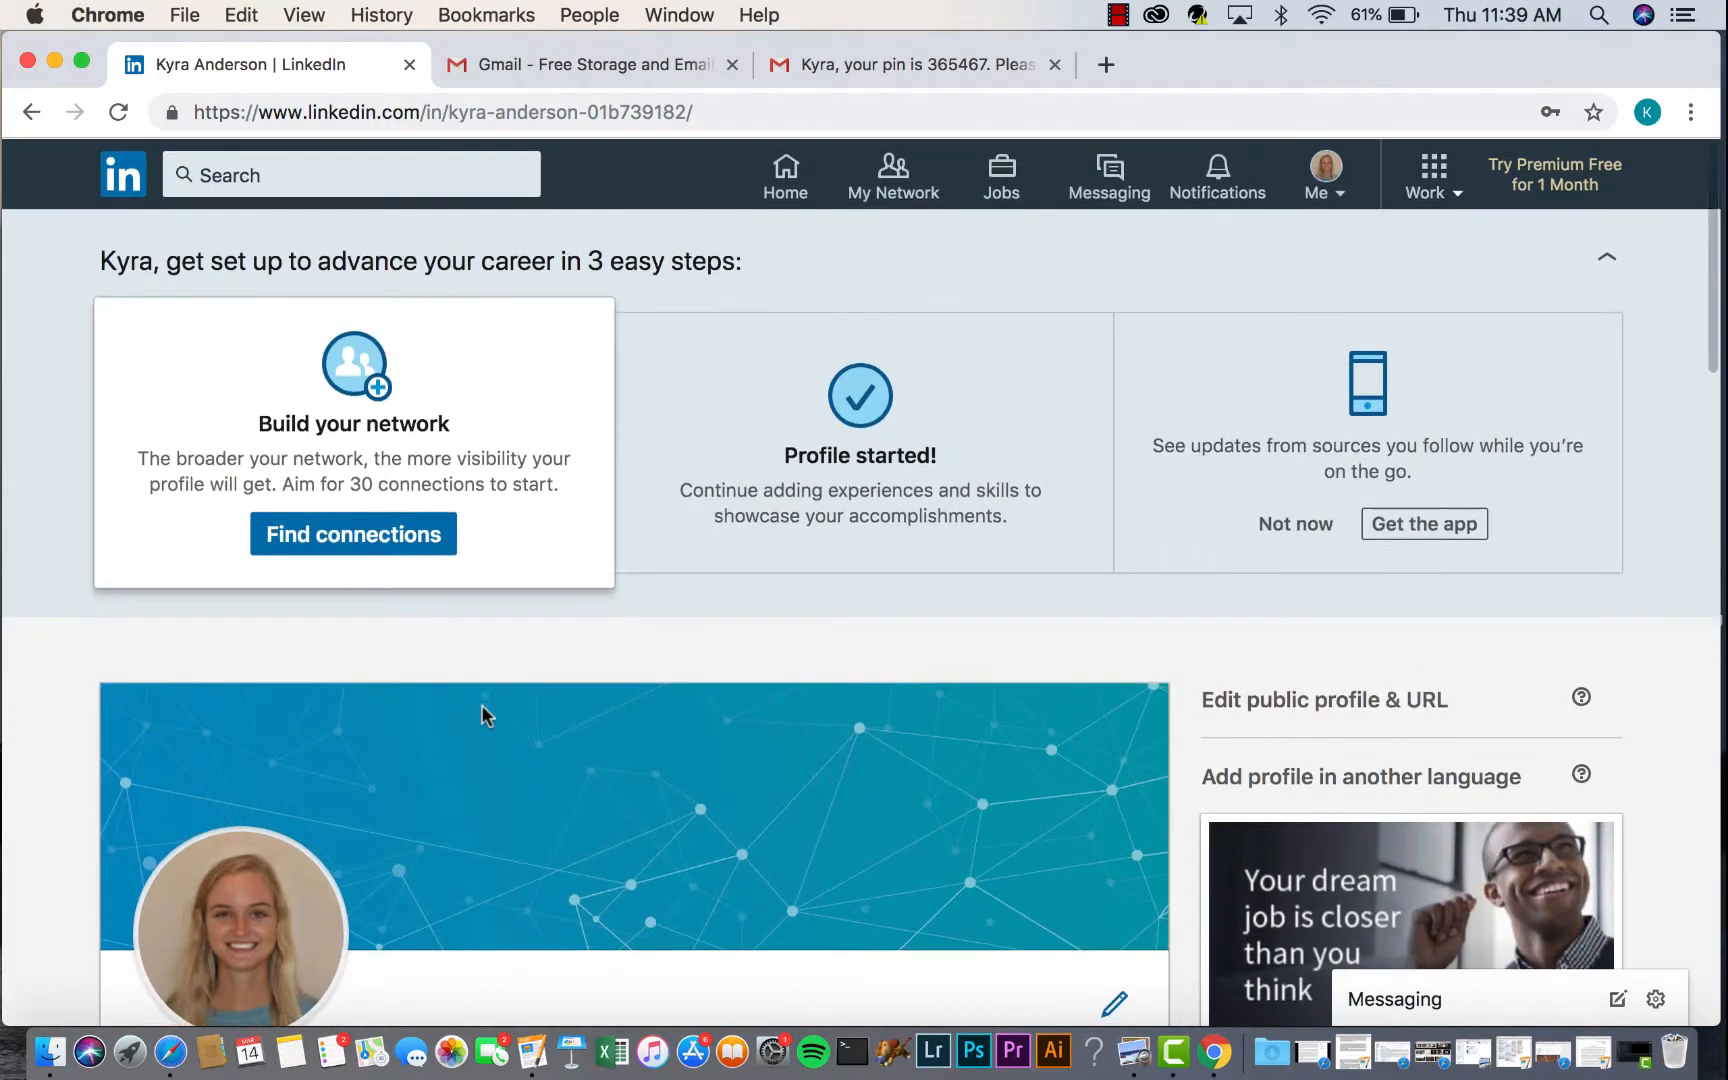
scroll(1052, 699, "down", 3)
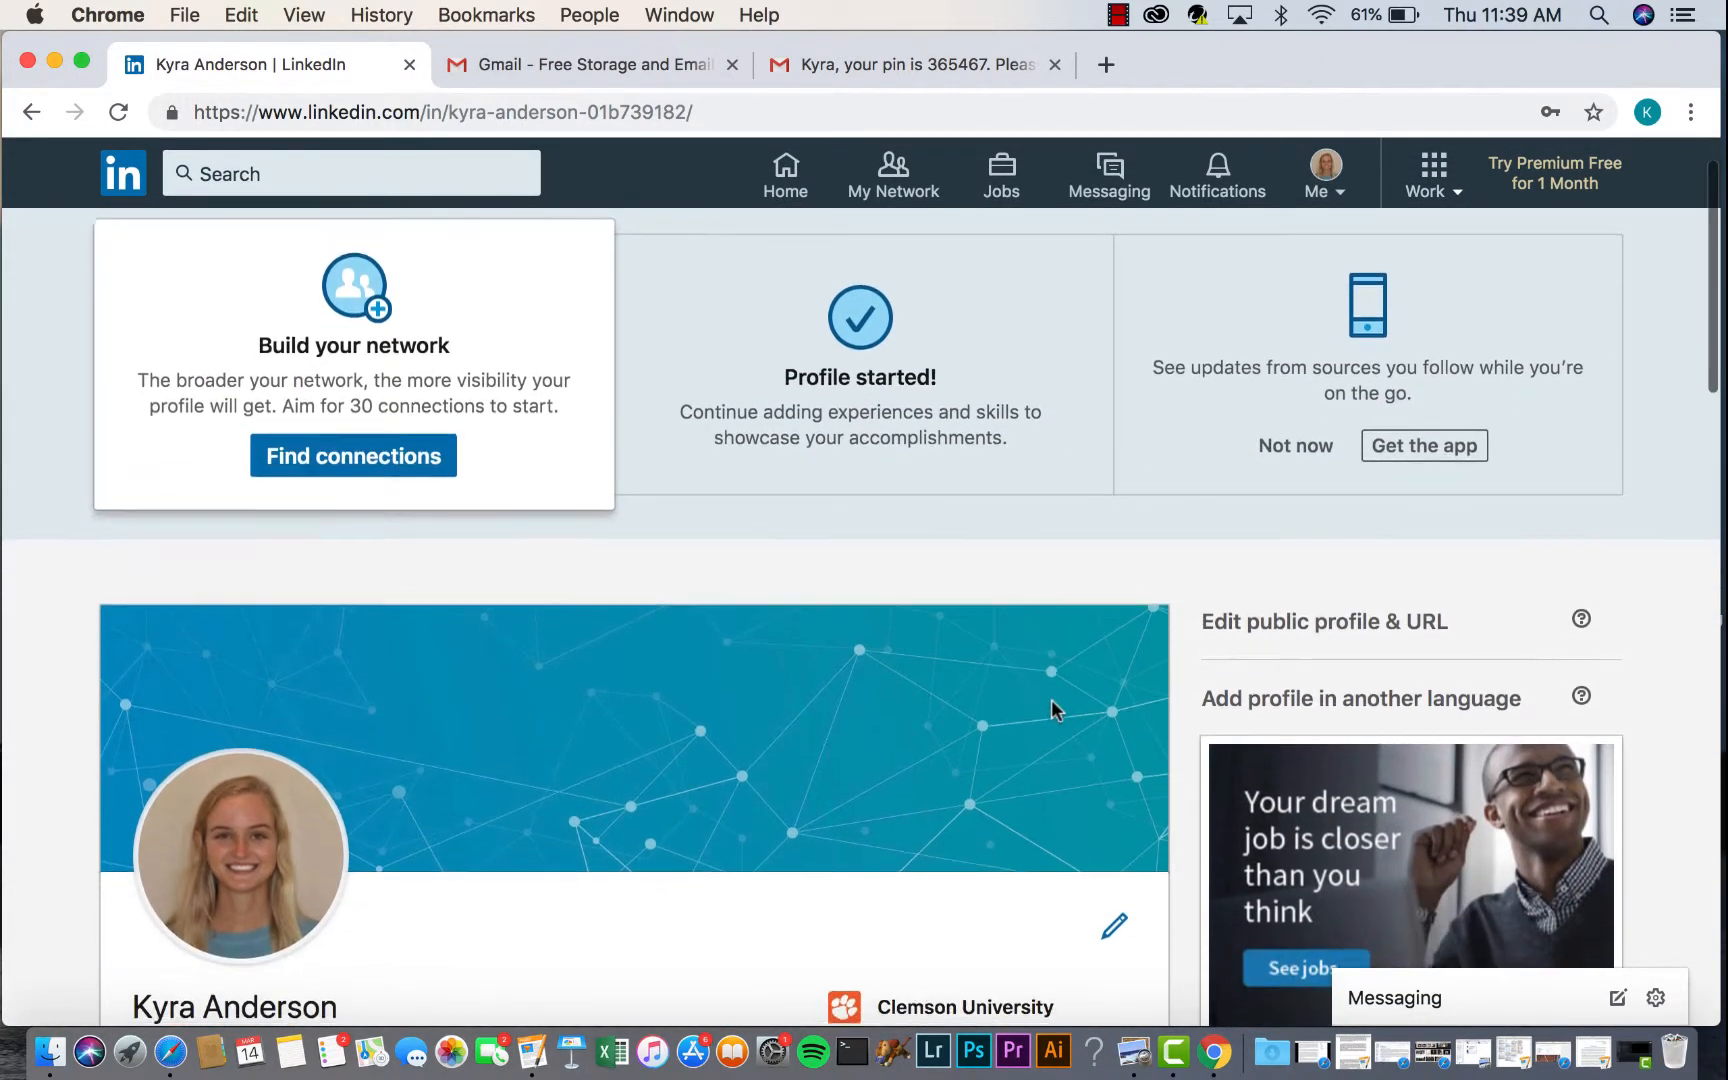
scroll(1052, 699, "down", 10)
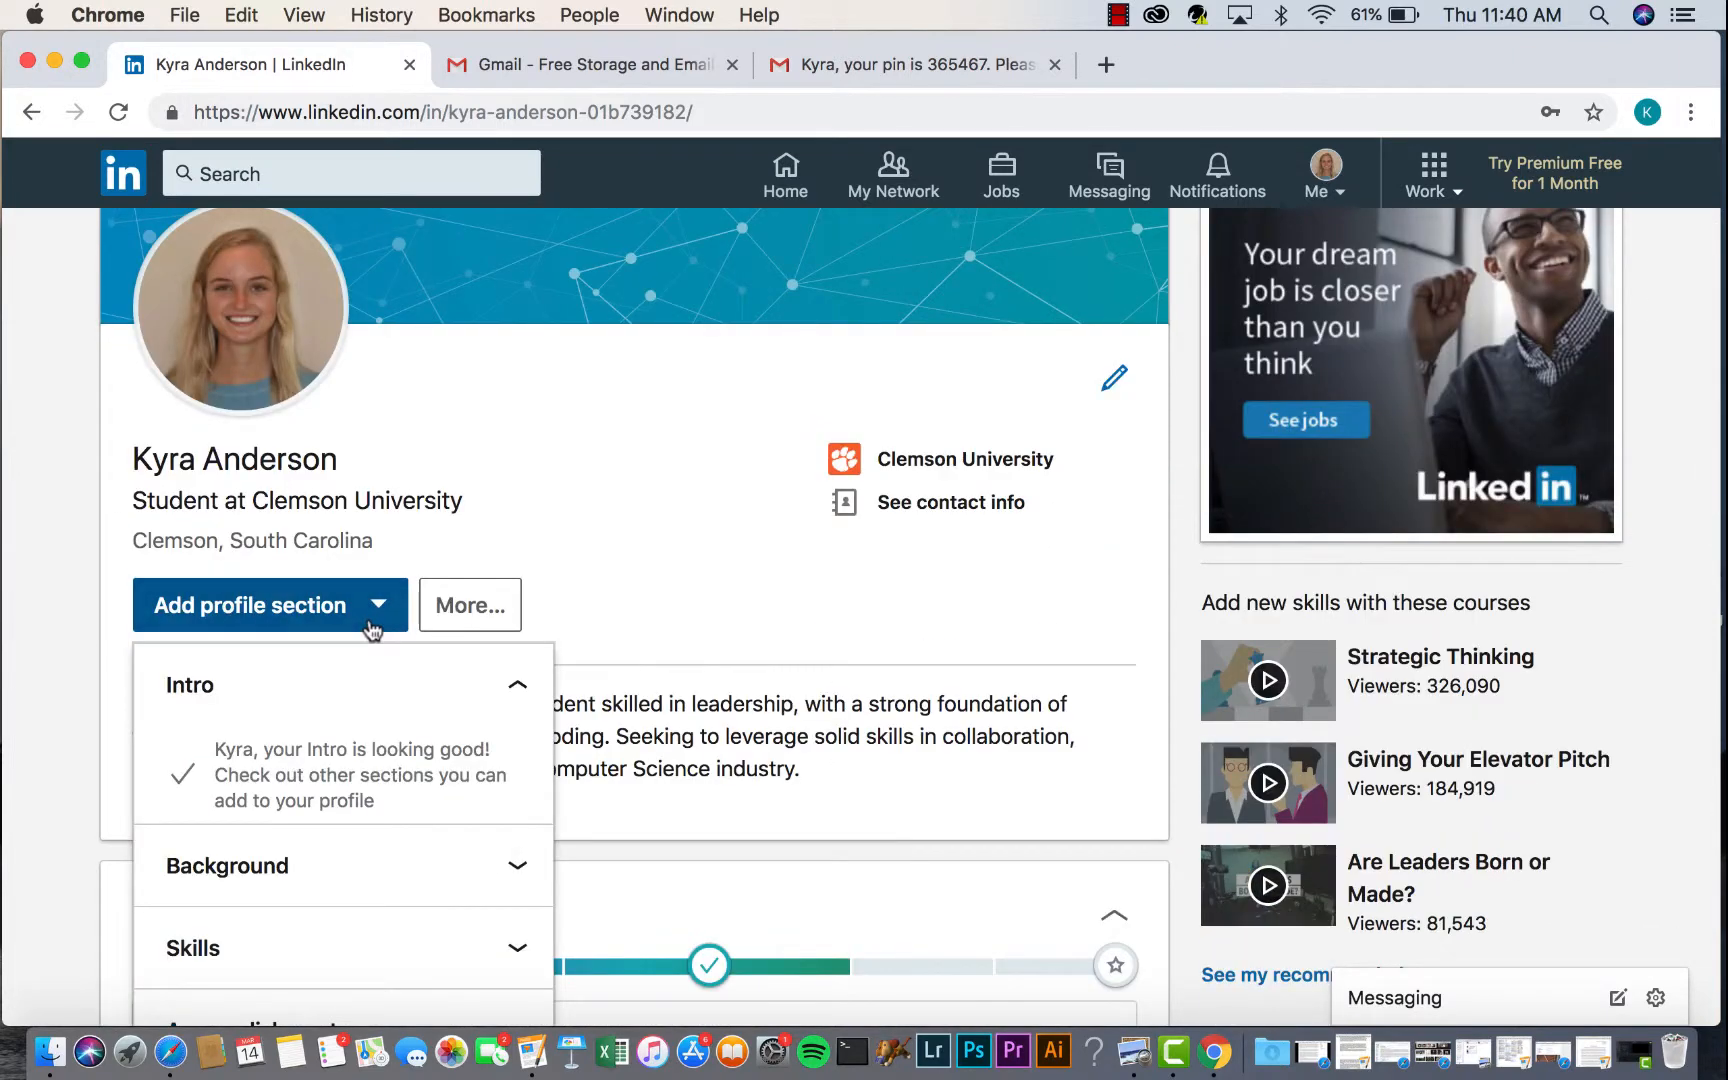
- Reopen Add profile section, expand the Skills group and start adding skills
scroll(302, 796, "down", 11)
scroll(301, 800, "up", 5)
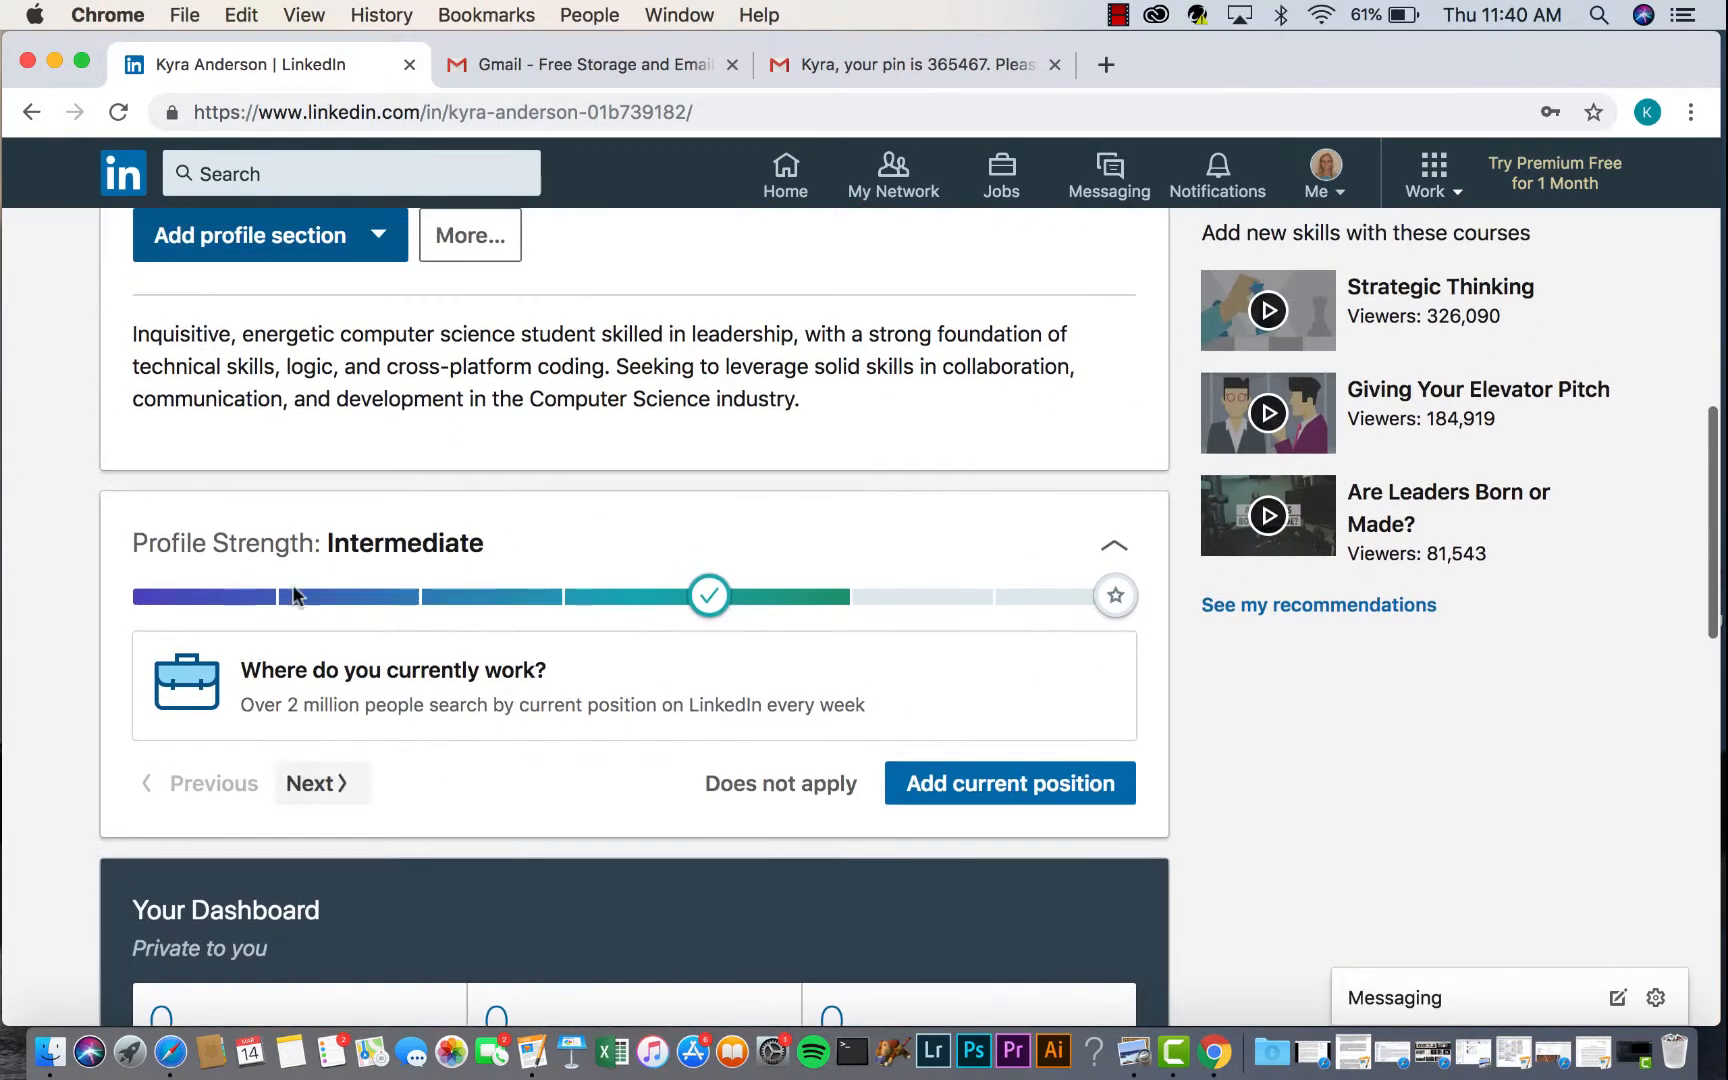
left_click(292, 245)
left_click(515, 576)
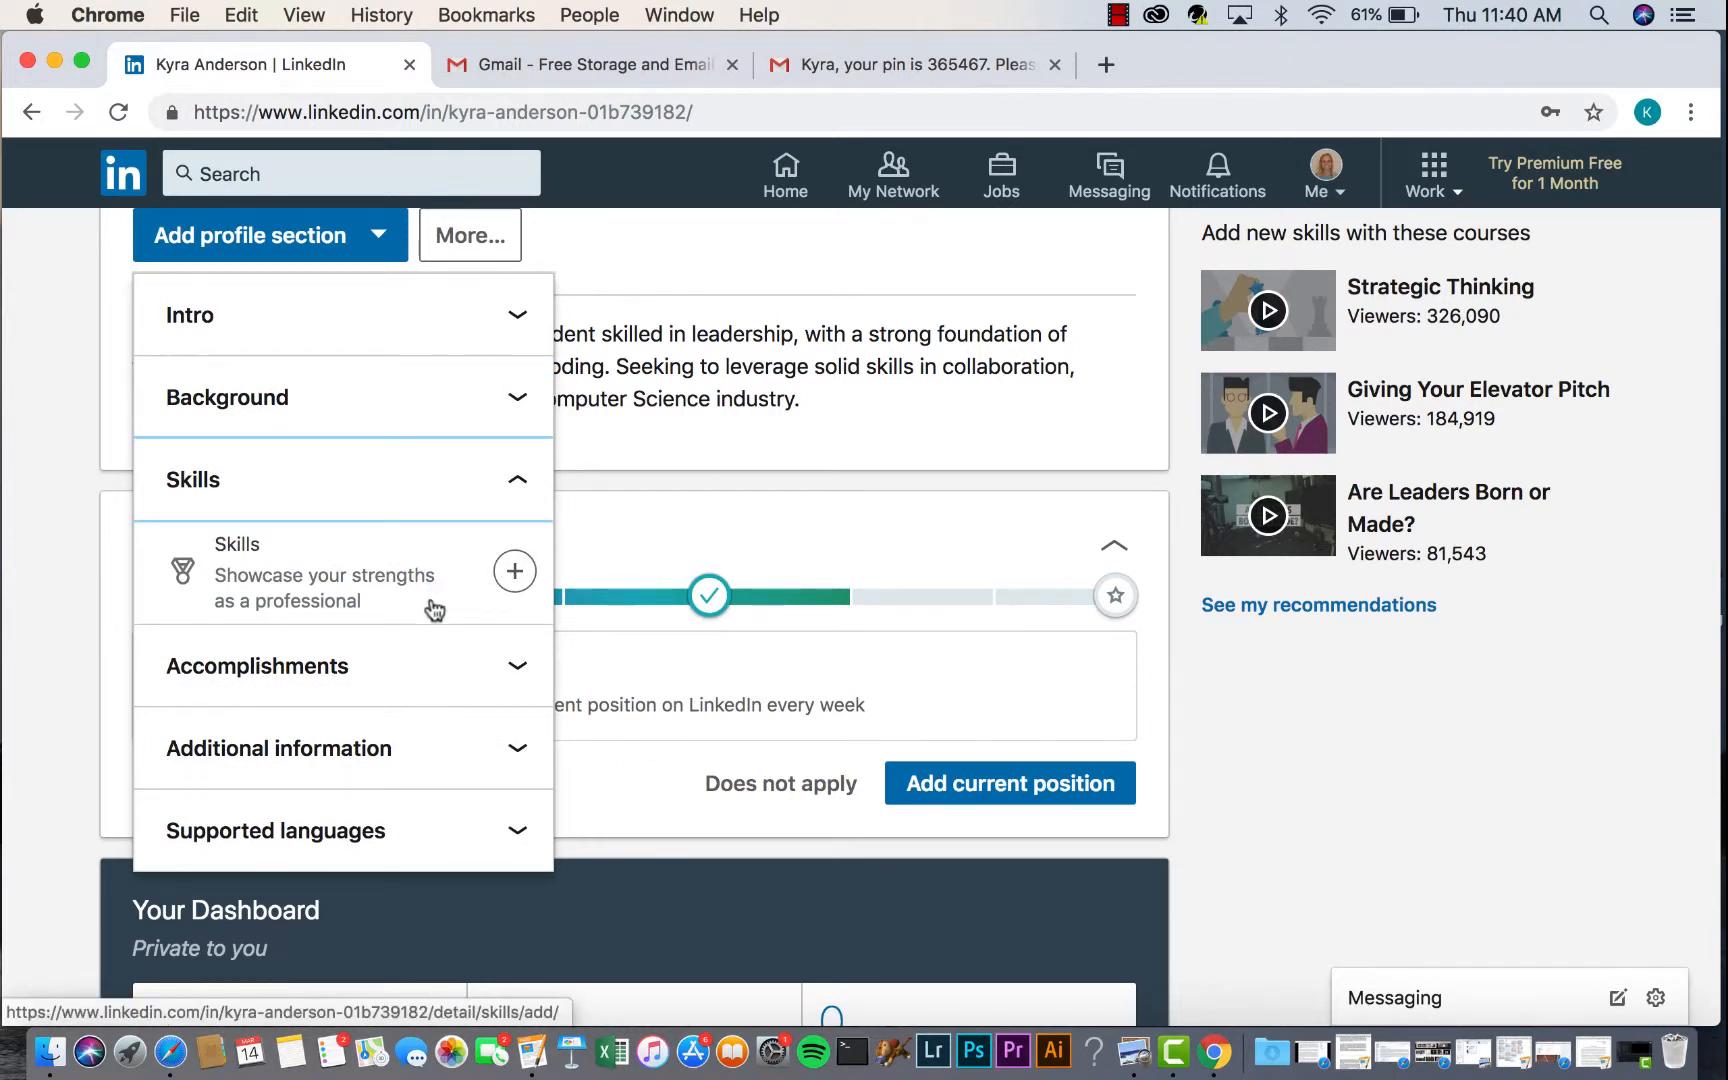
left_click(514, 578)
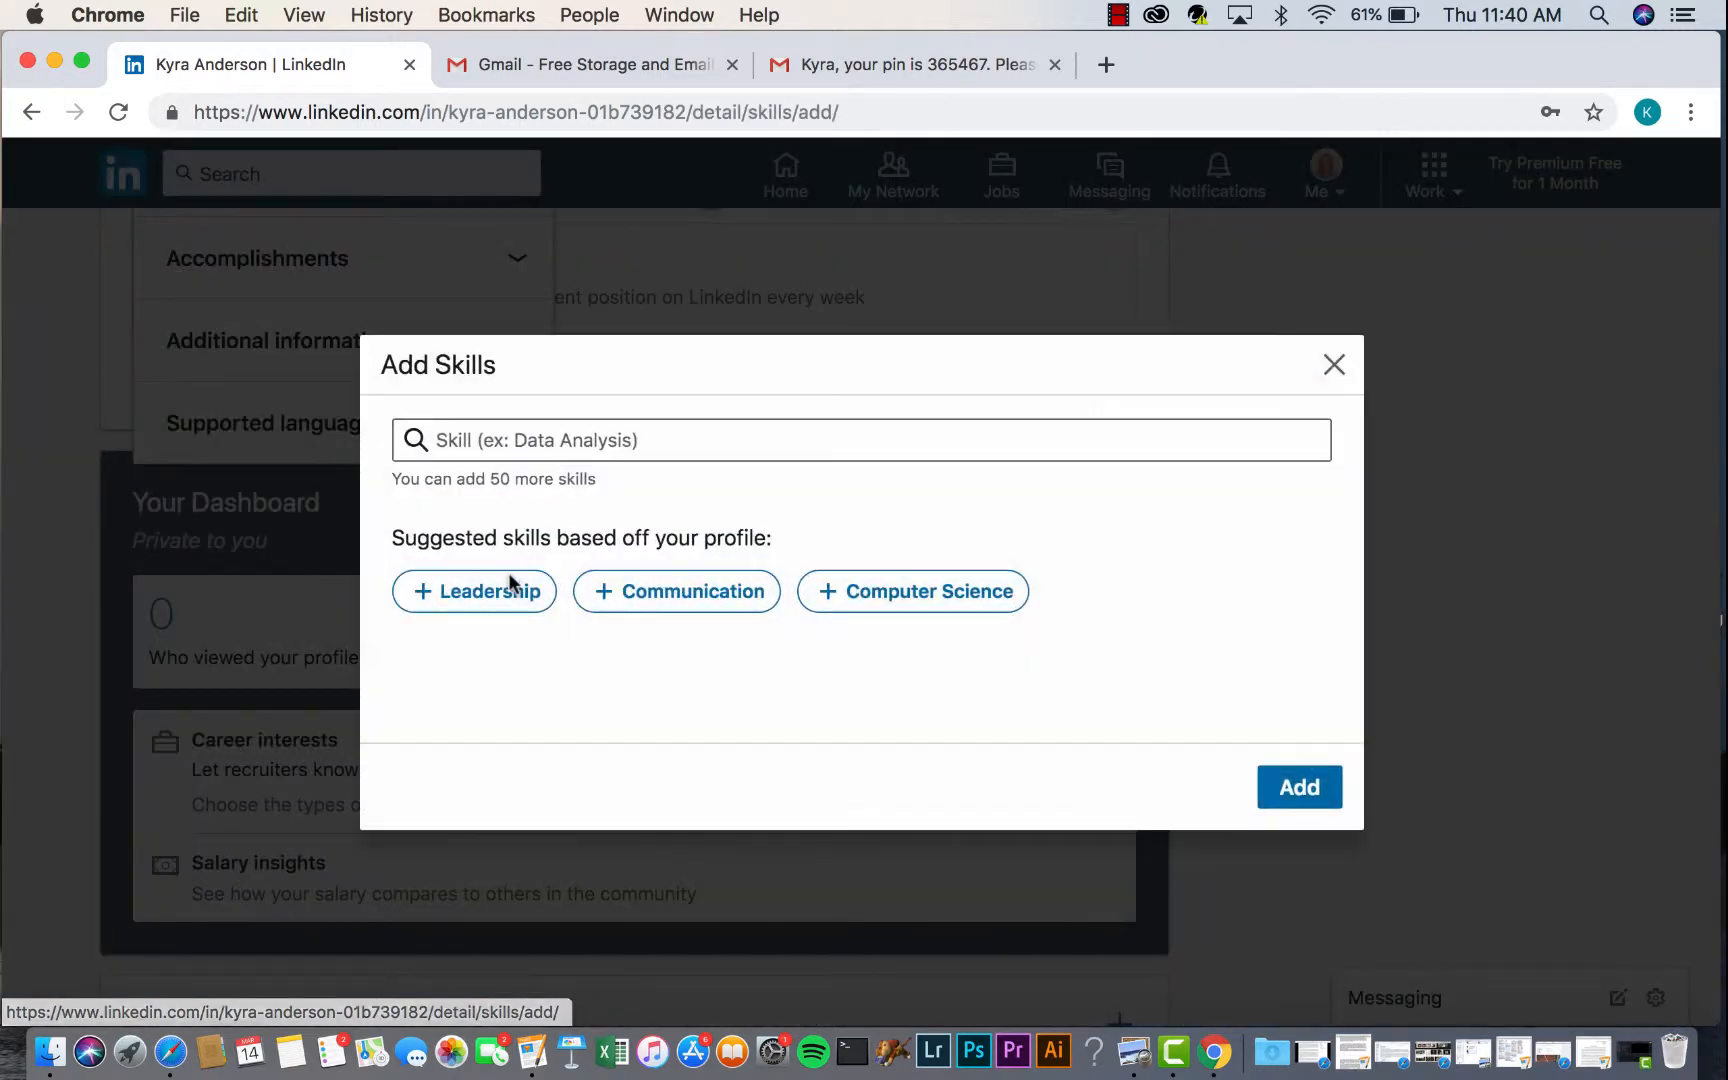
- Pick Computer Science, Software Development and Networking in the Add Skills dialog
left_click(528, 443)
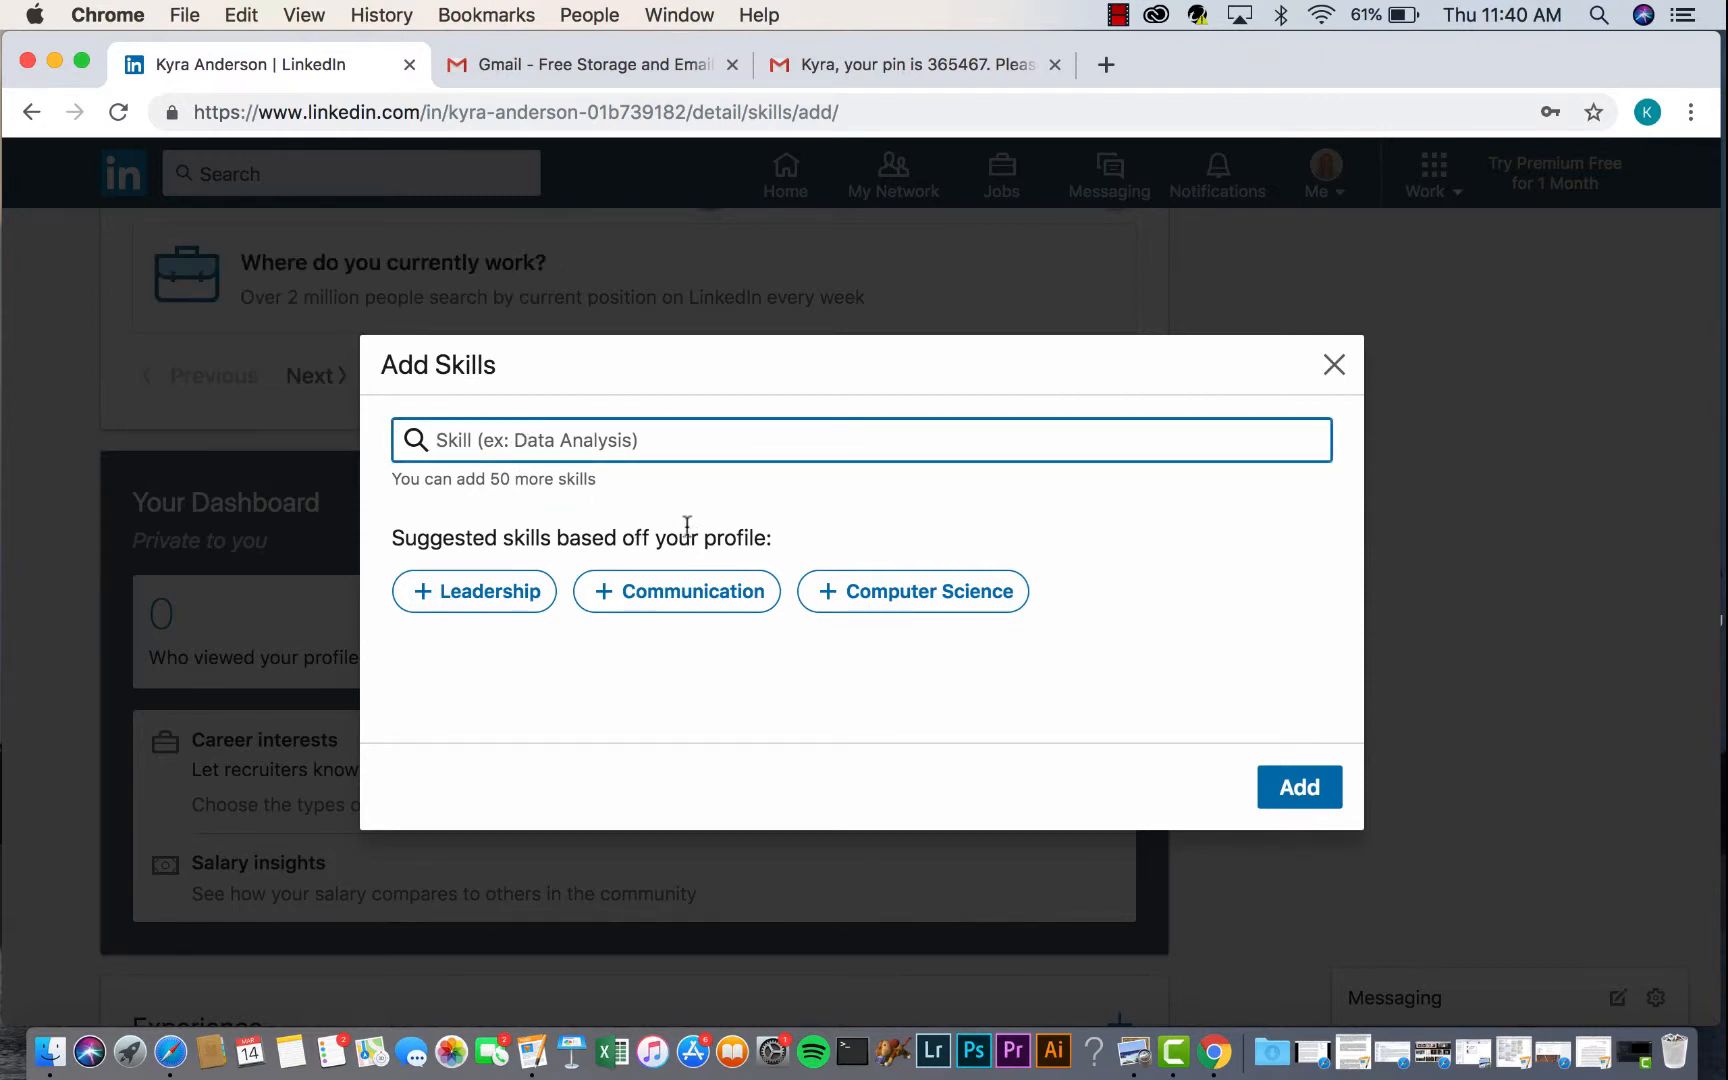
left_click(829, 601)
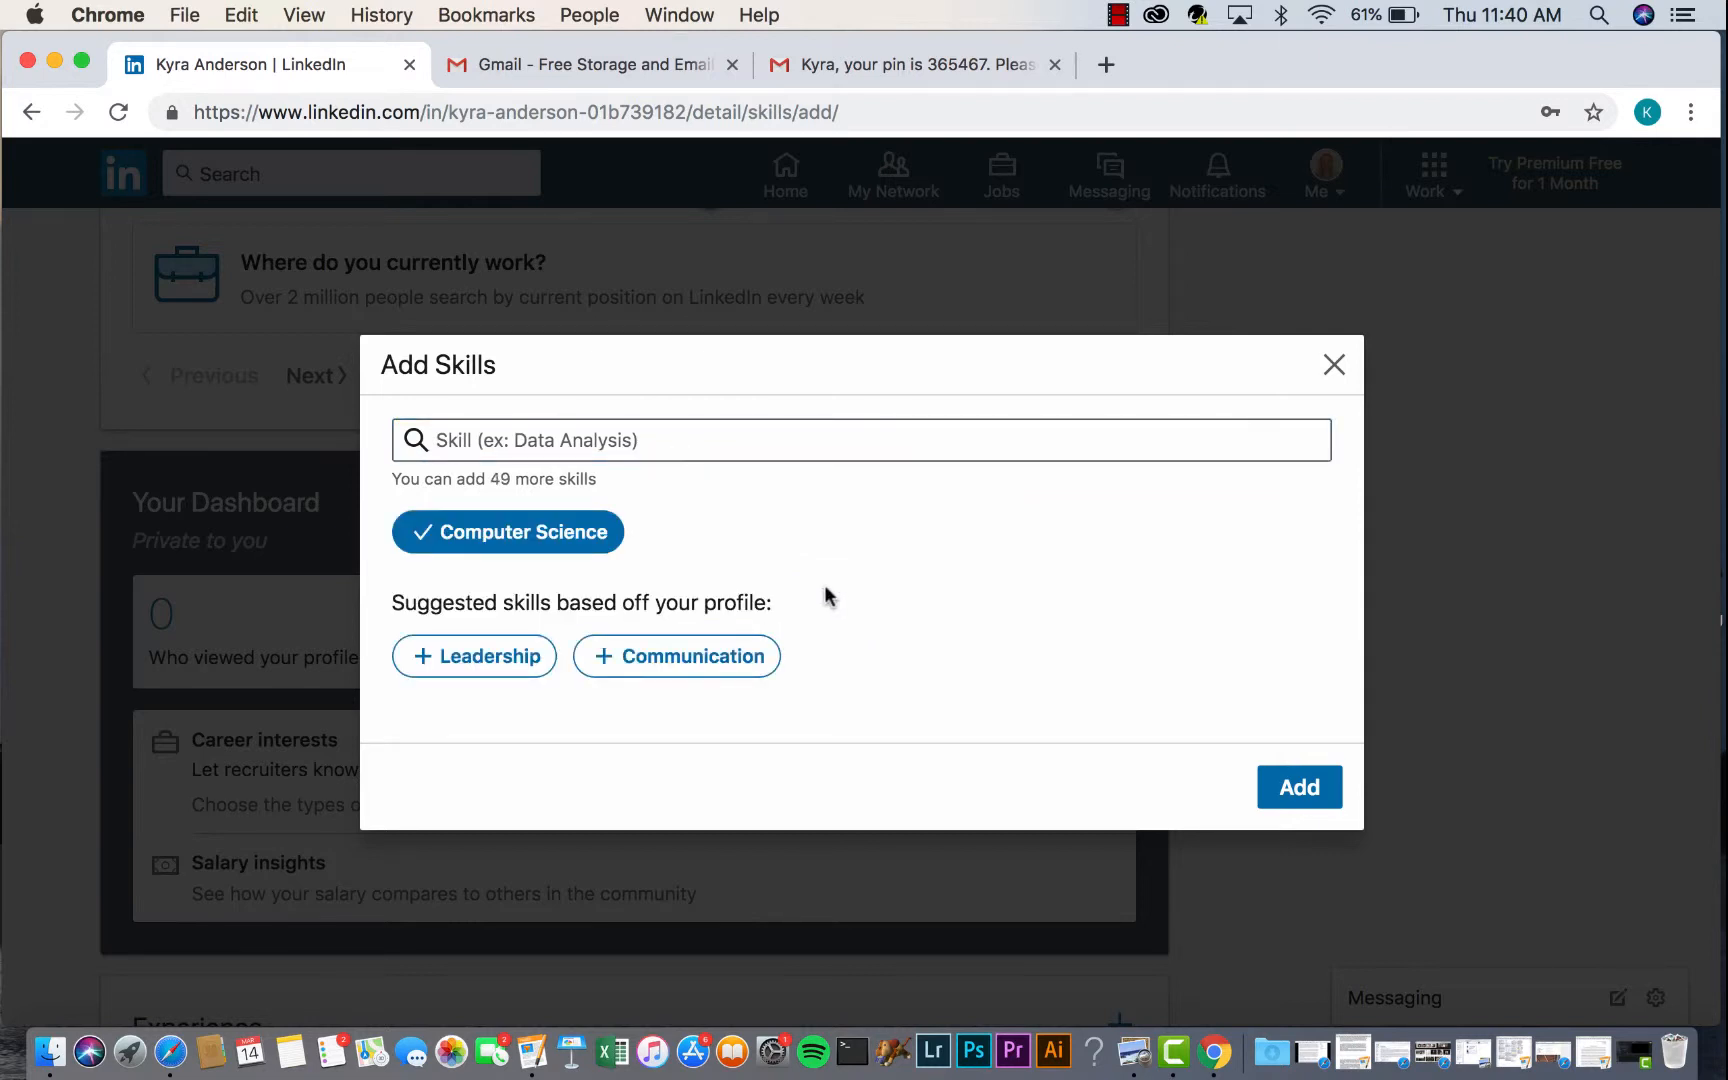
left_click(625, 443)
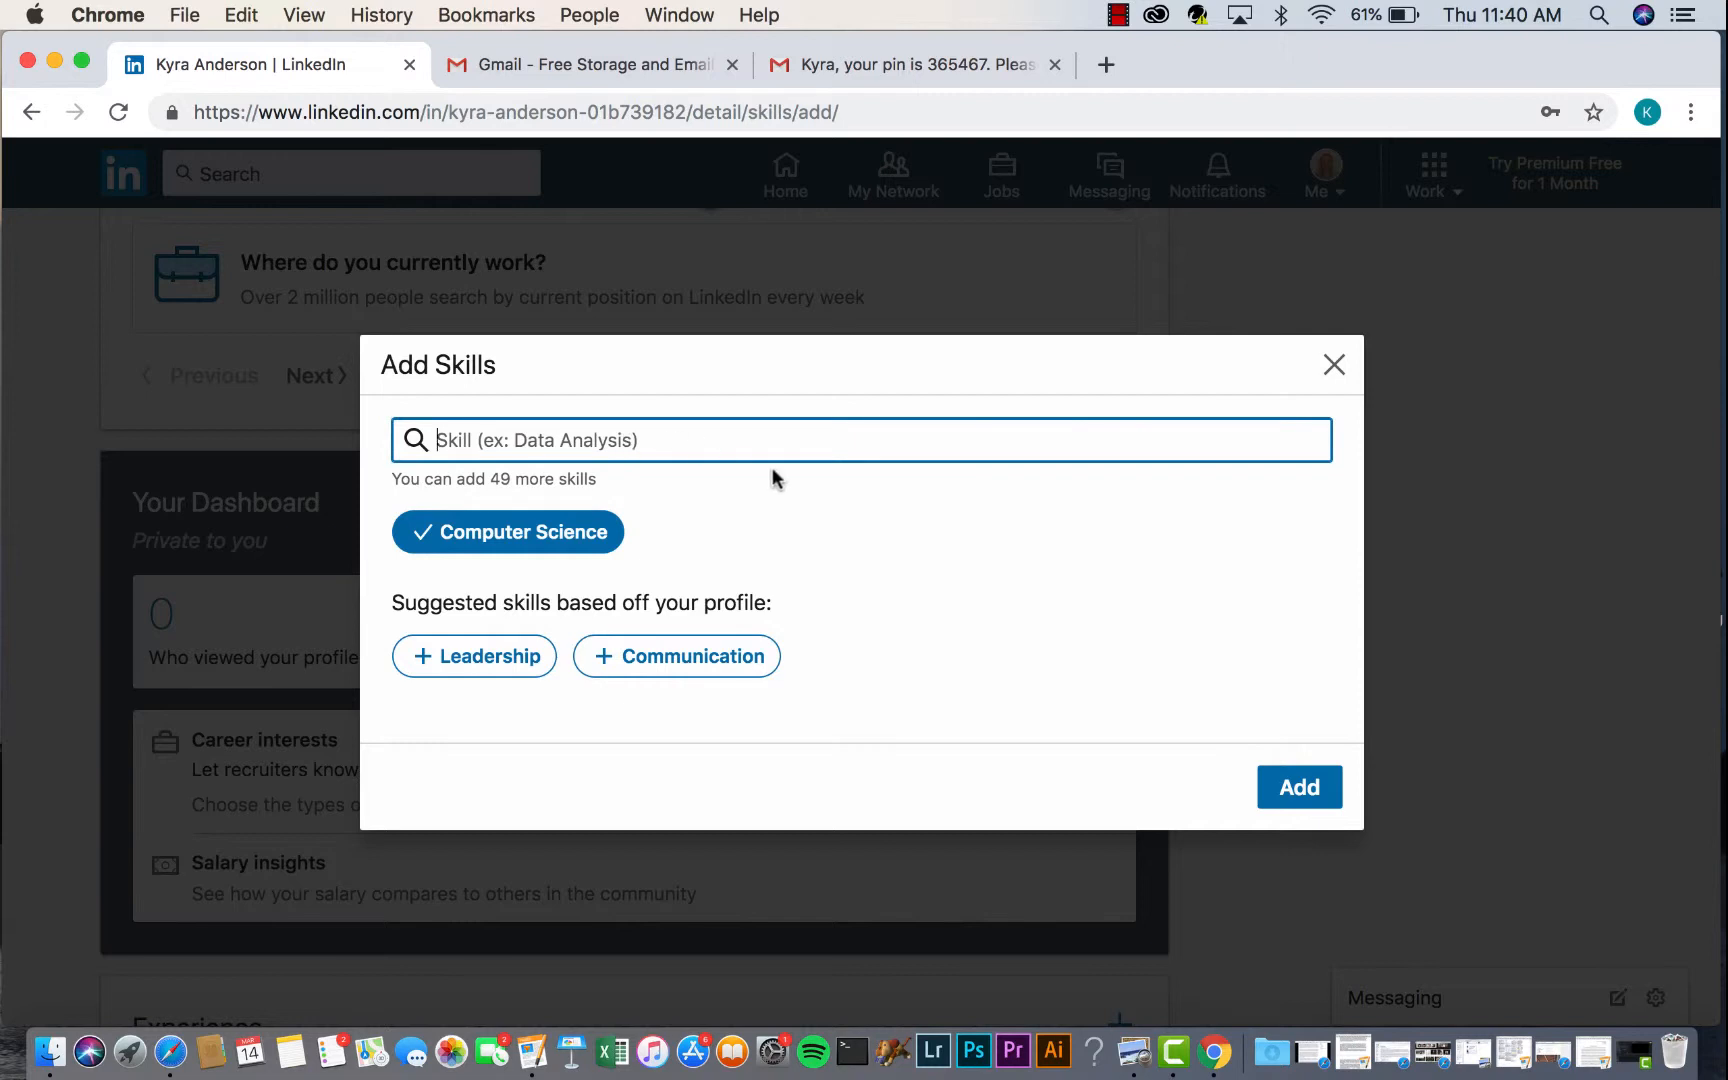
type("Soft")
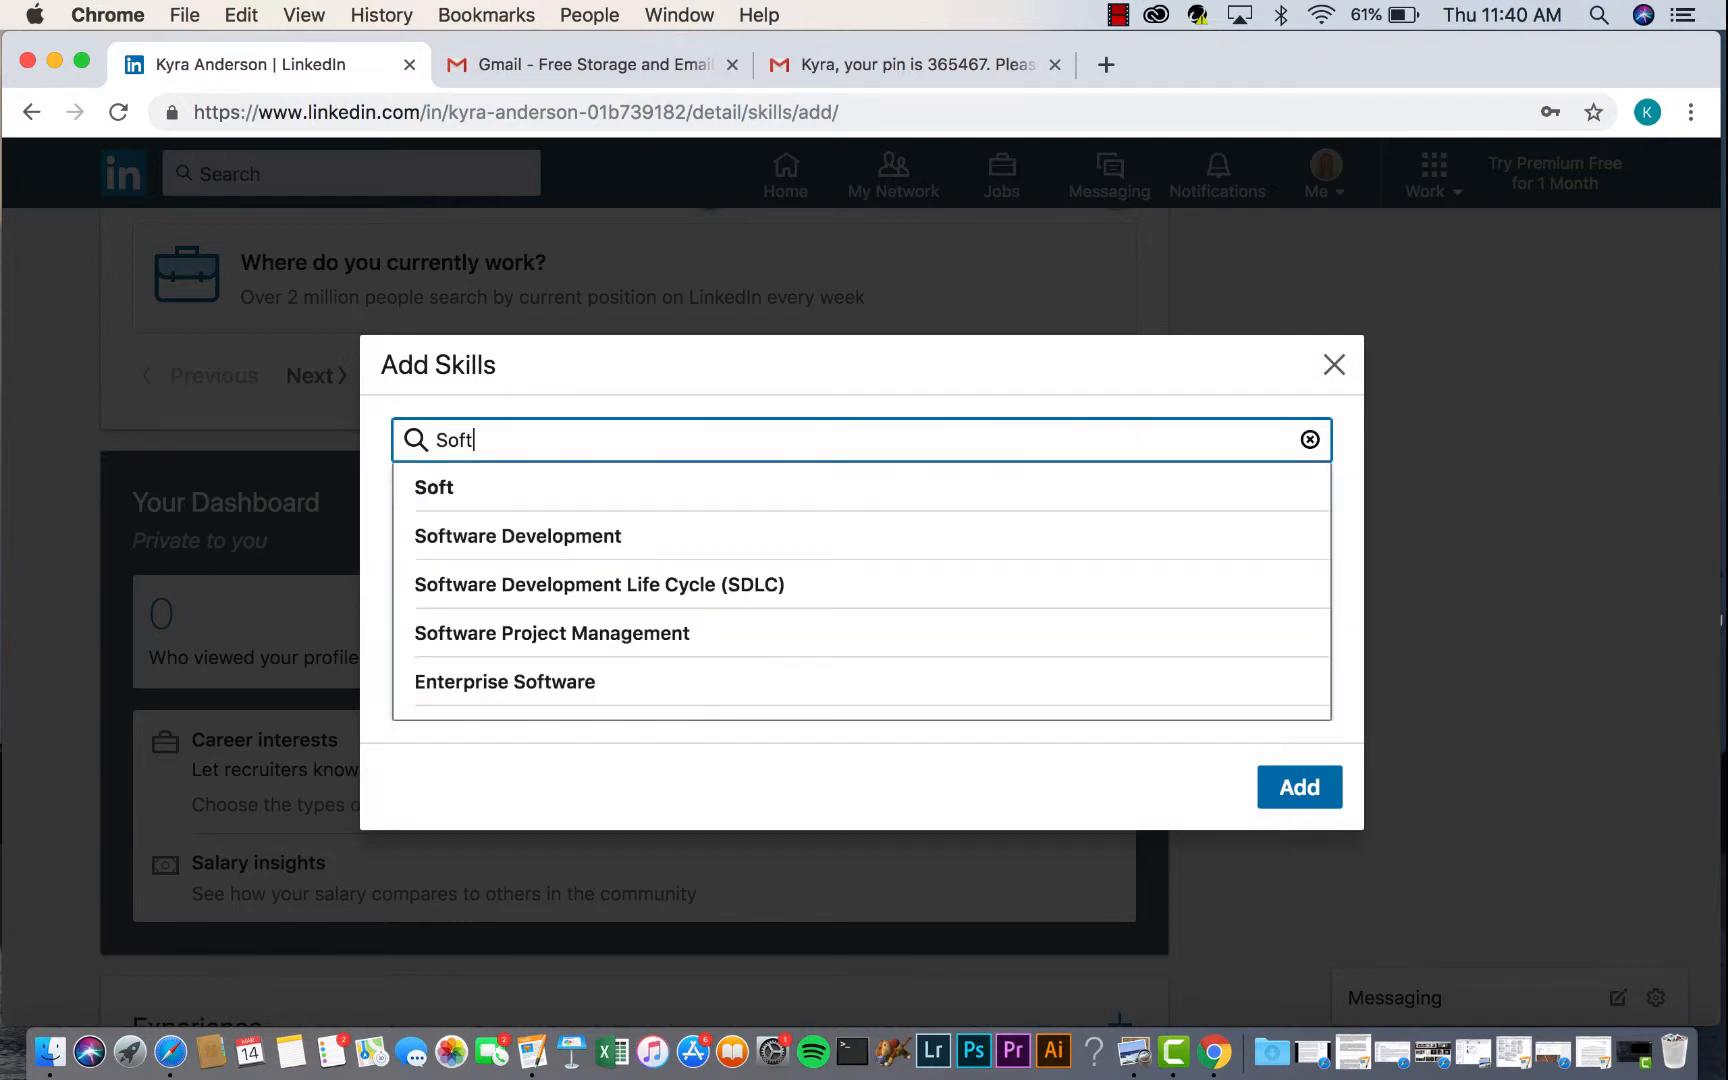
left_click(725, 545)
left_click(576, 438)
key("BackSpace")
key("BackSpace")
key("BackSpace")
key("BackSpace")
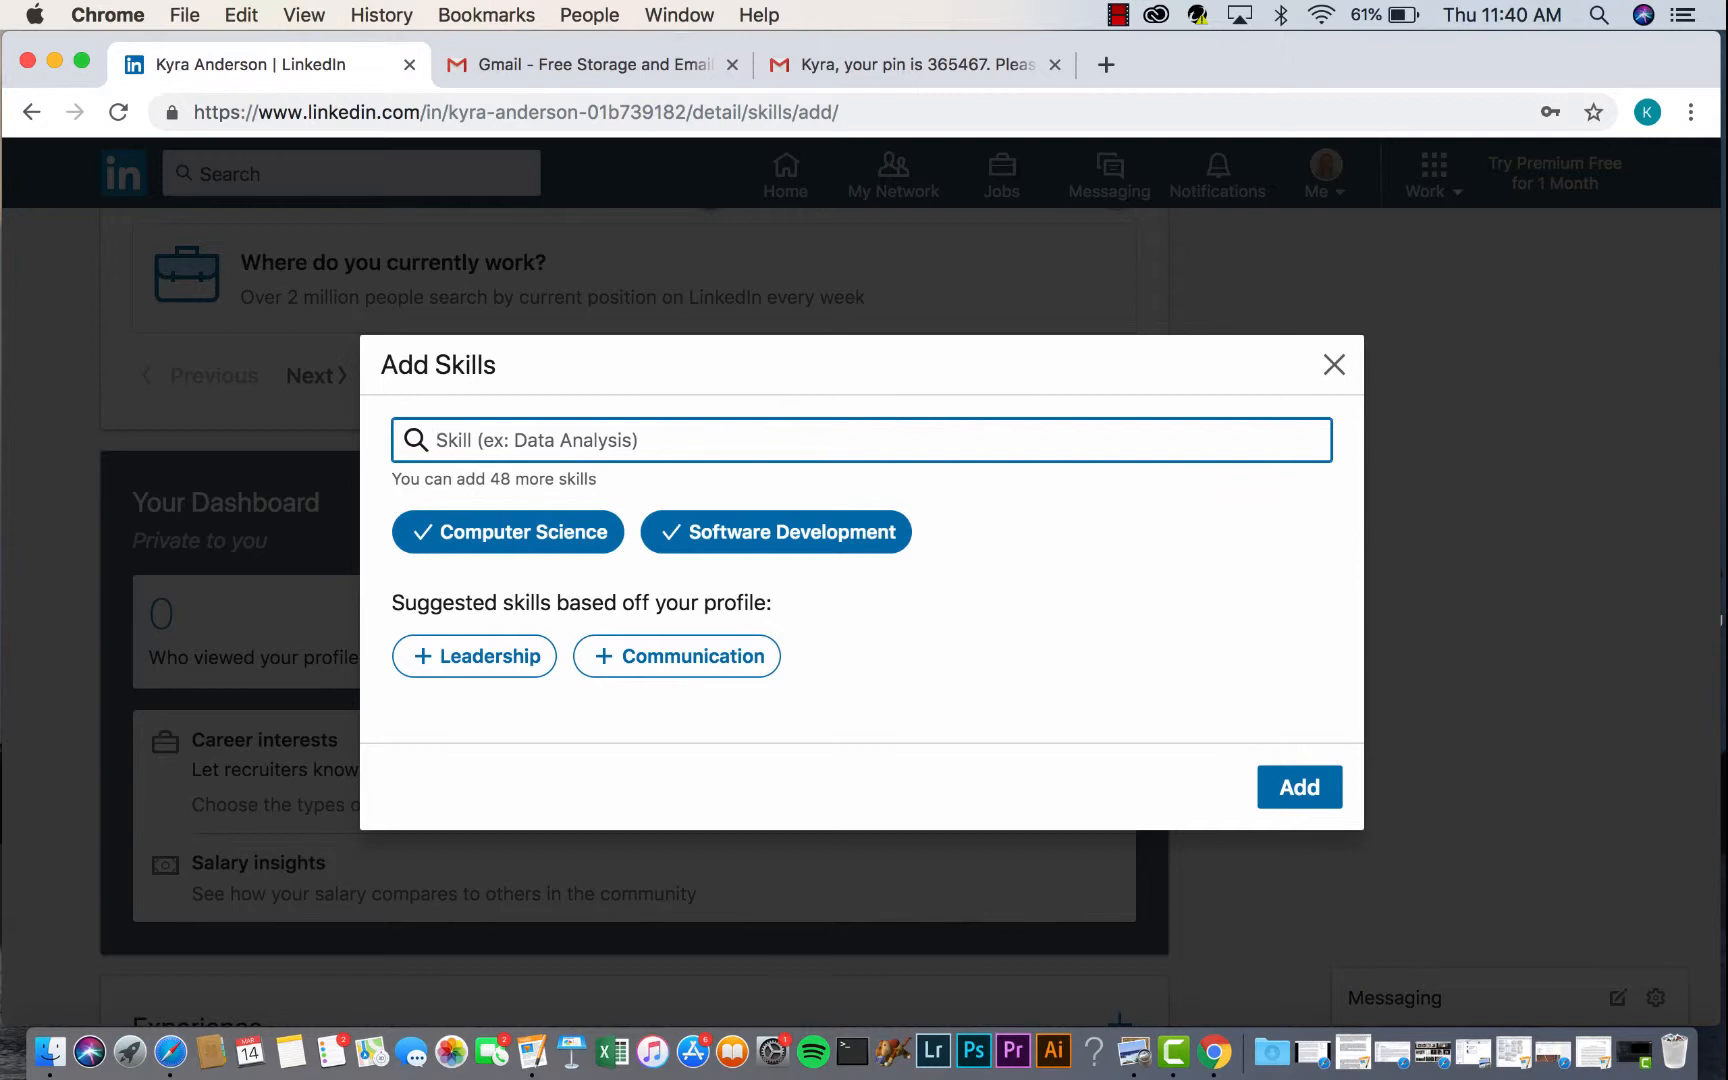
type("Netw")
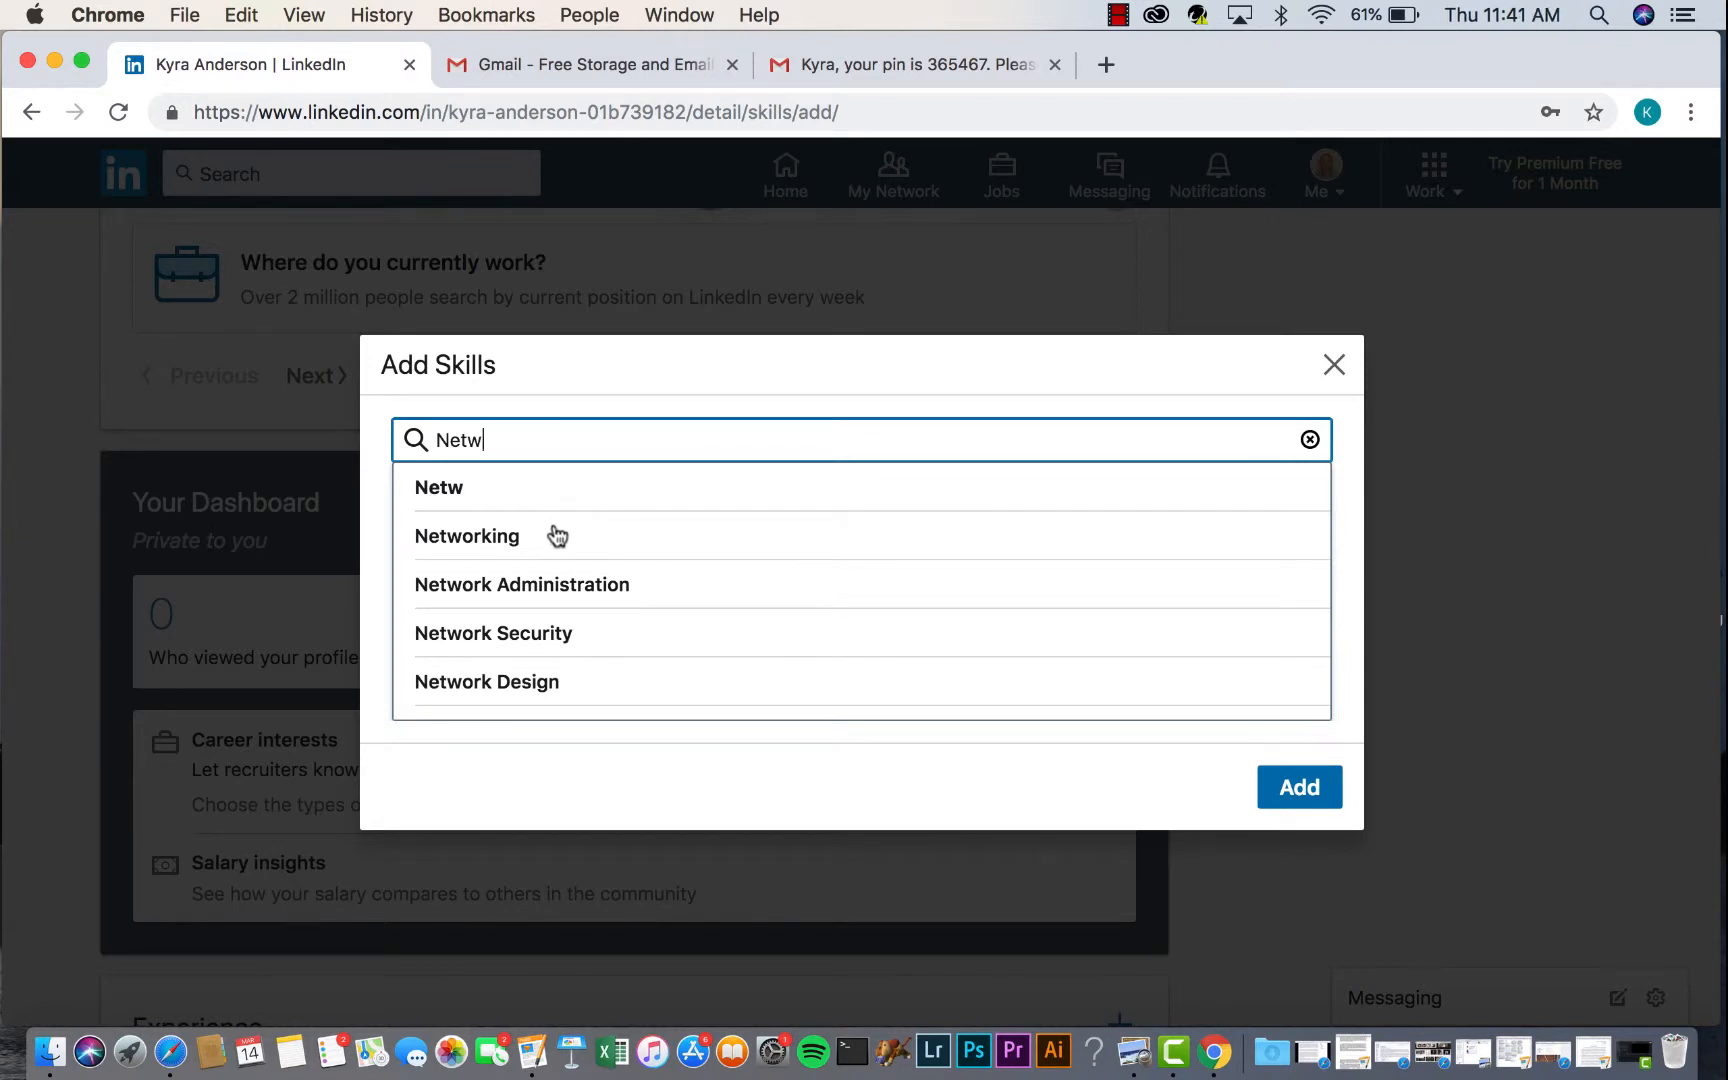
left_click(555, 535)
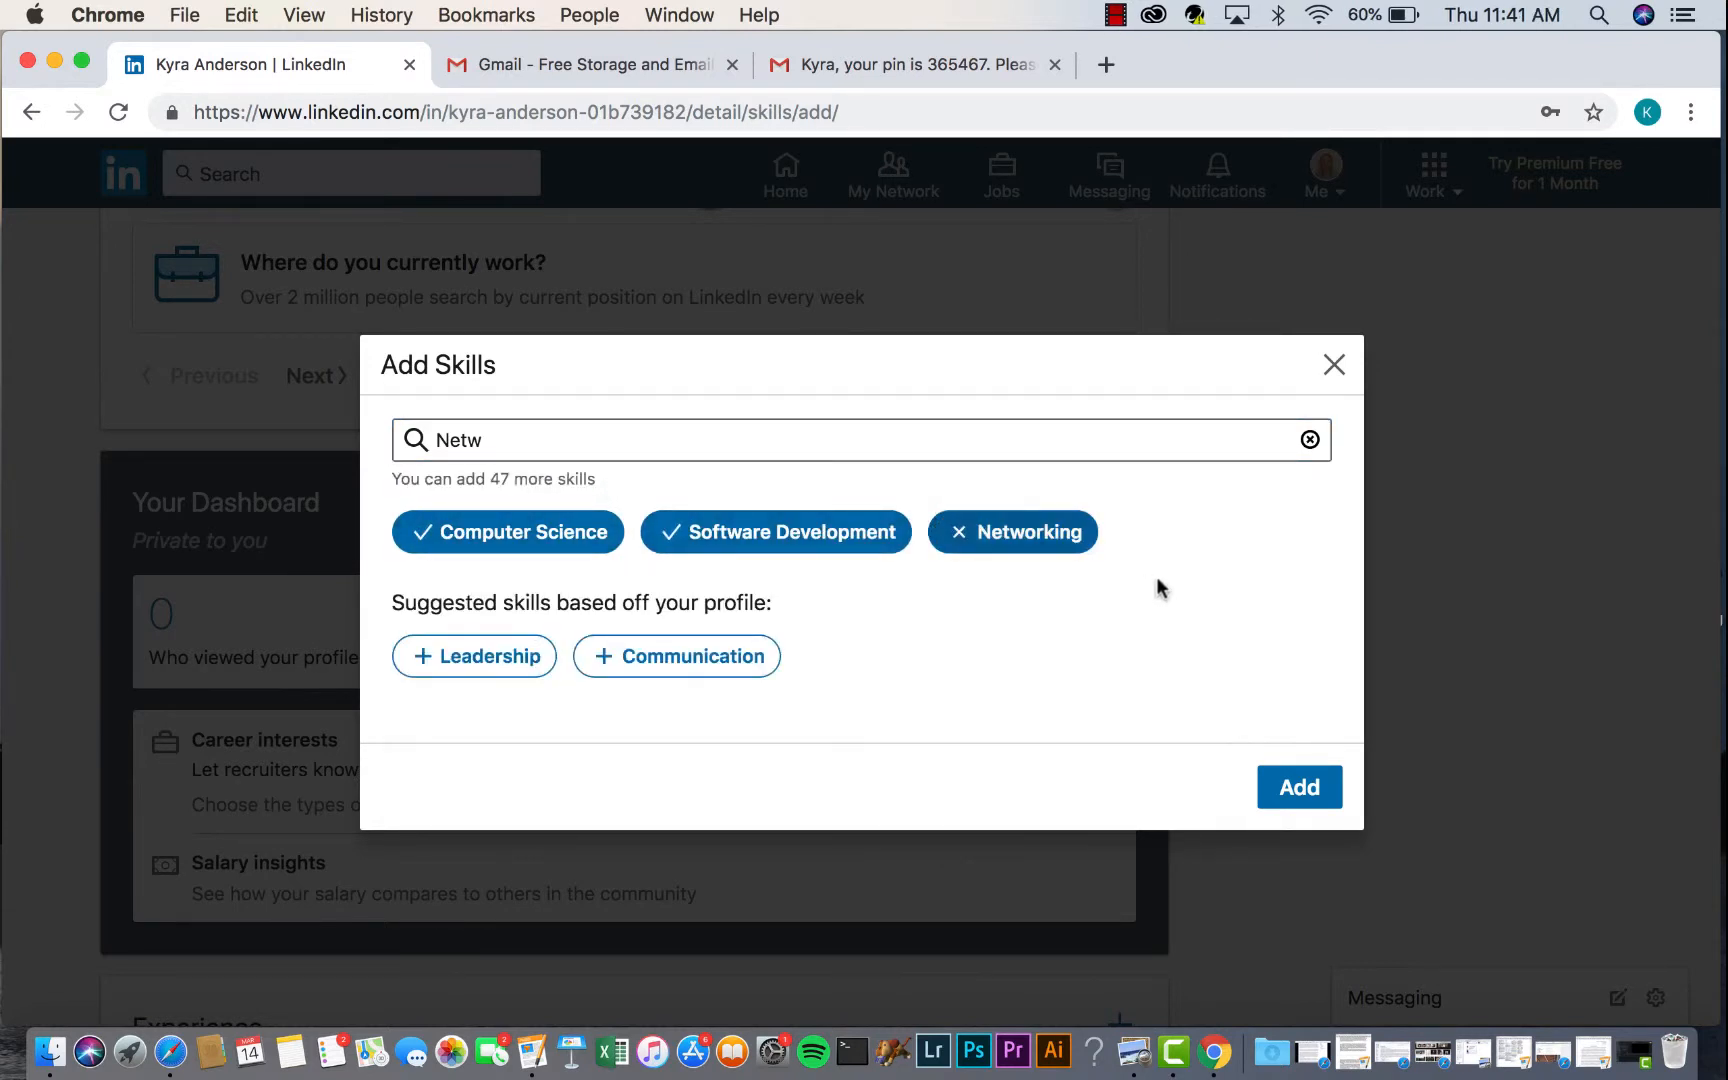
- Save the three skills and check the Skills & Endorsements section
left_click(1301, 790)
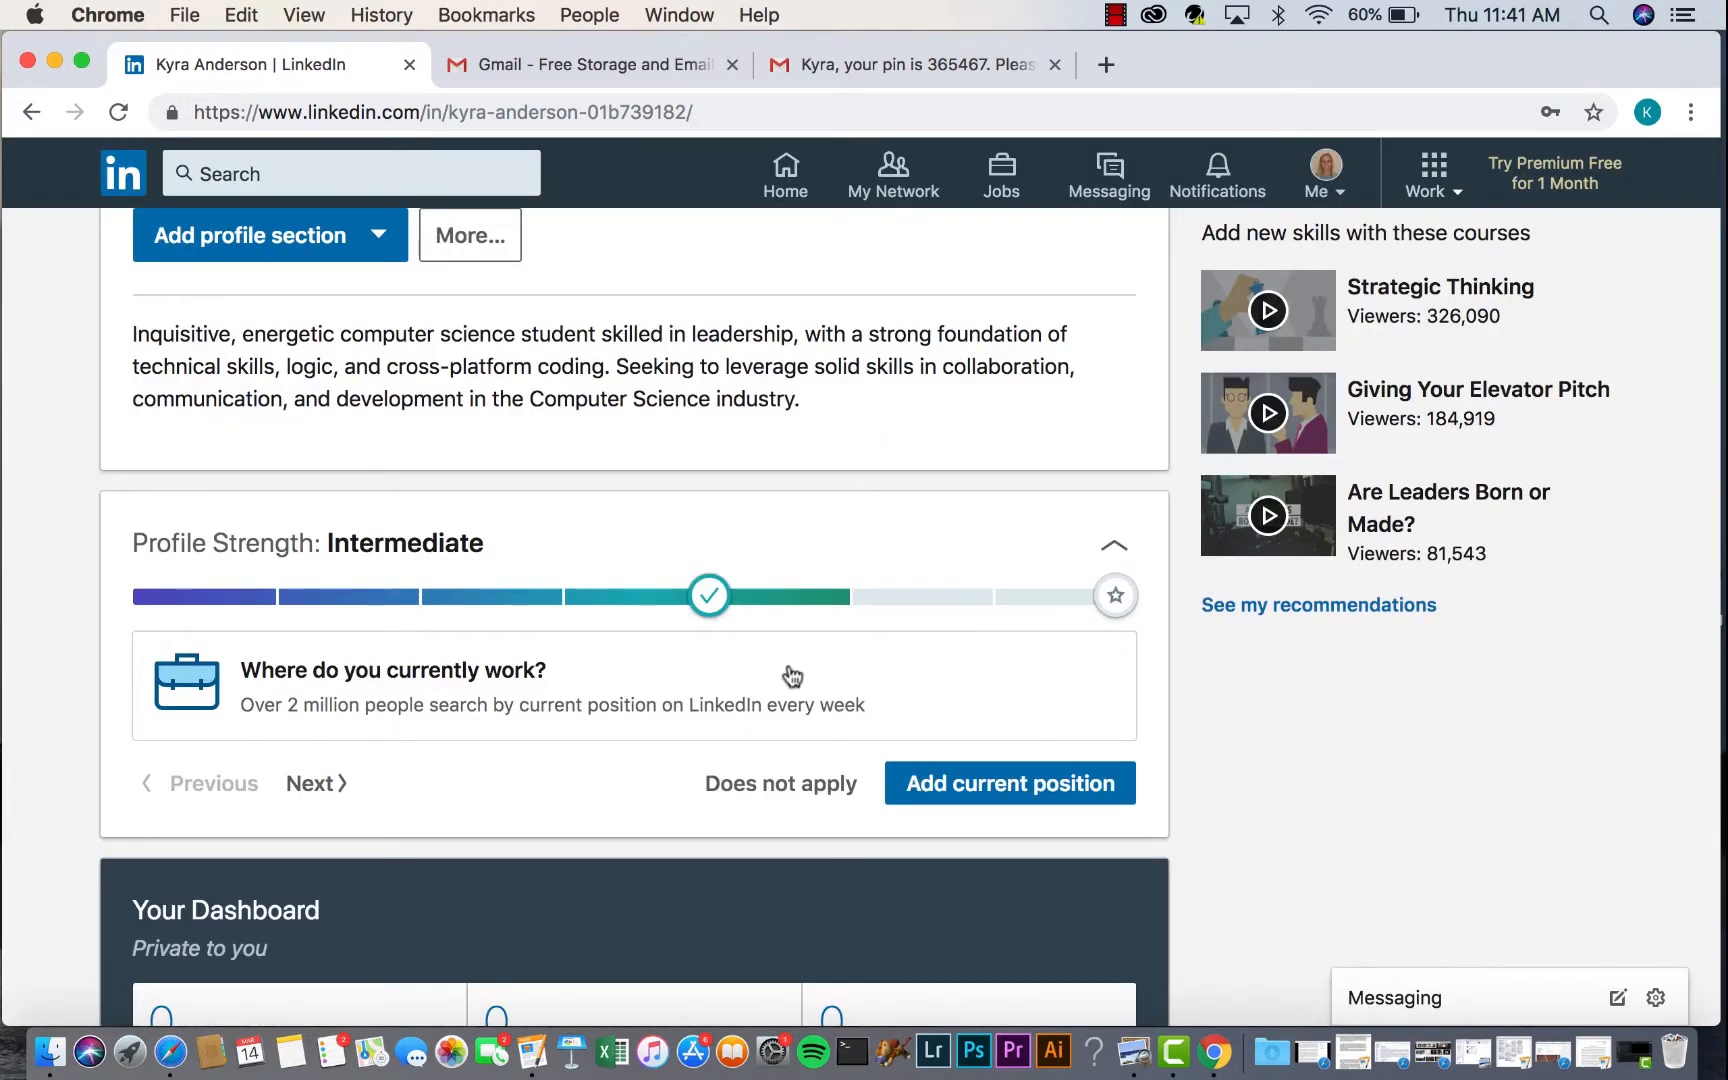
scroll(790, 677, "down", 3)
scroll(790, 677, "up", 7)
scroll(790, 677, "down", 10)
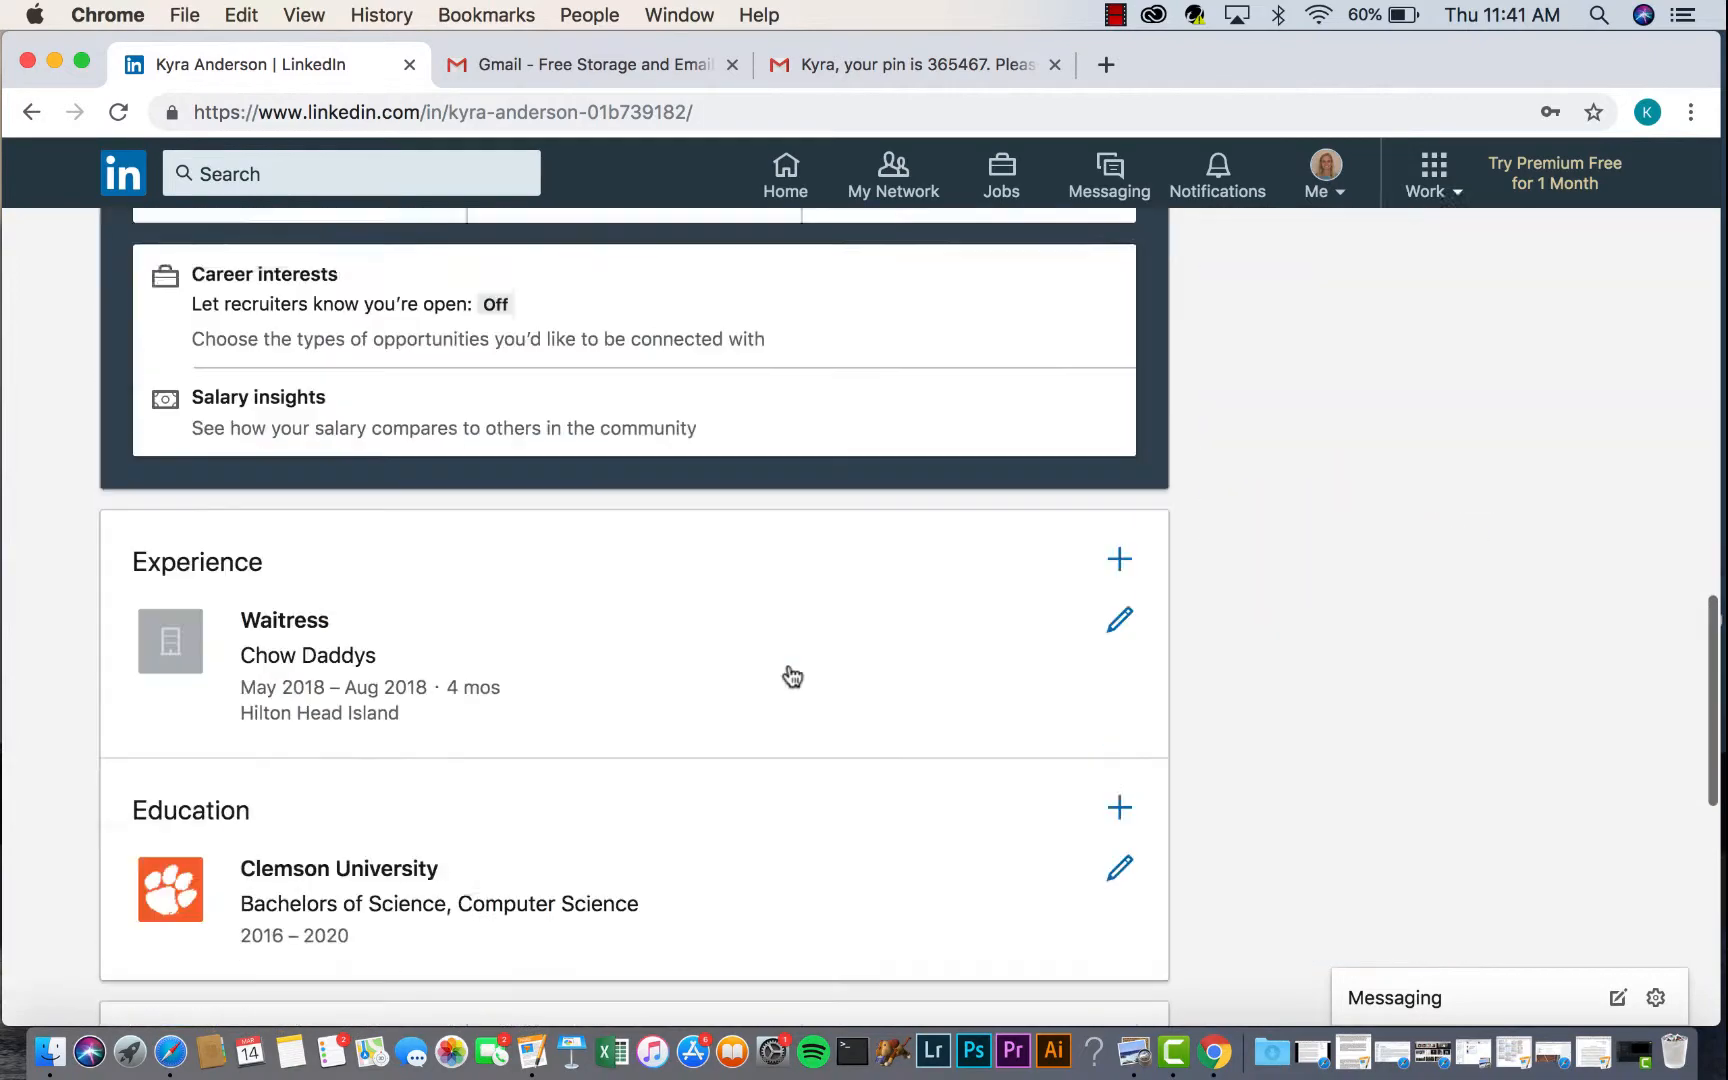
scroll(790, 677, "up", 4)
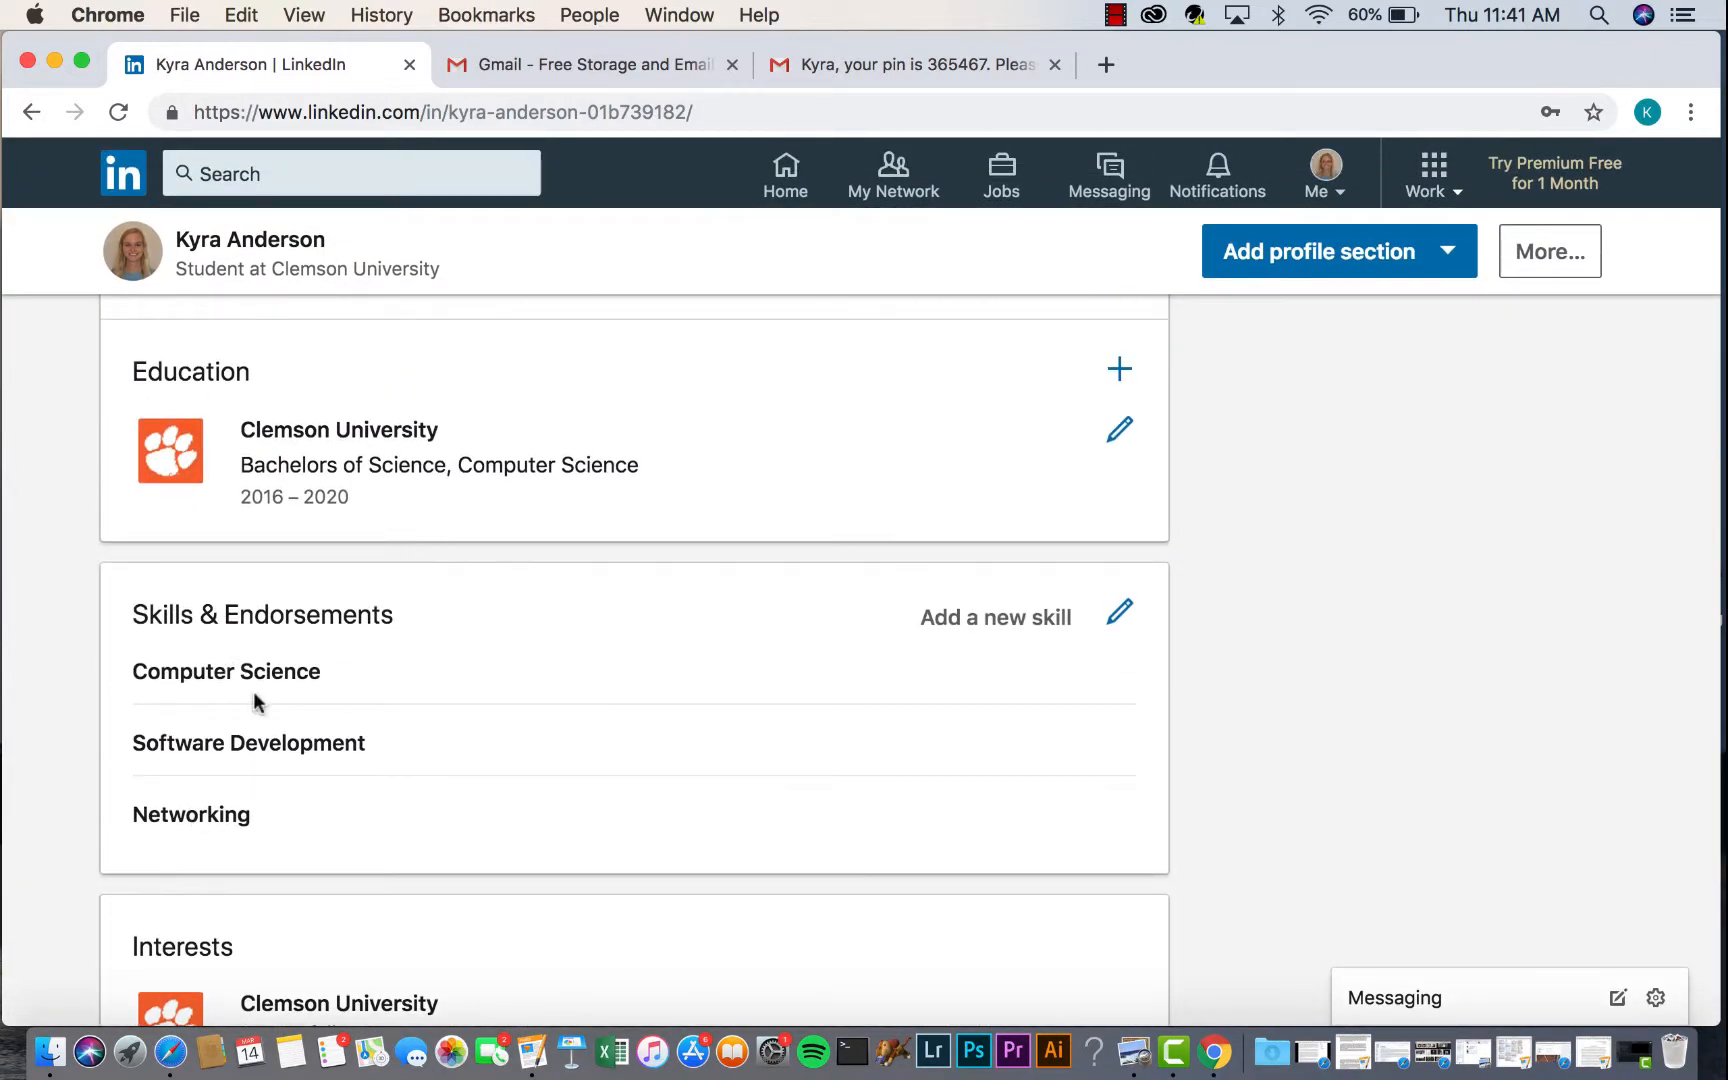
scroll(900, 620, "down", 1)
- Start adding a new skill and choose Java and C
left_click(995, 583)
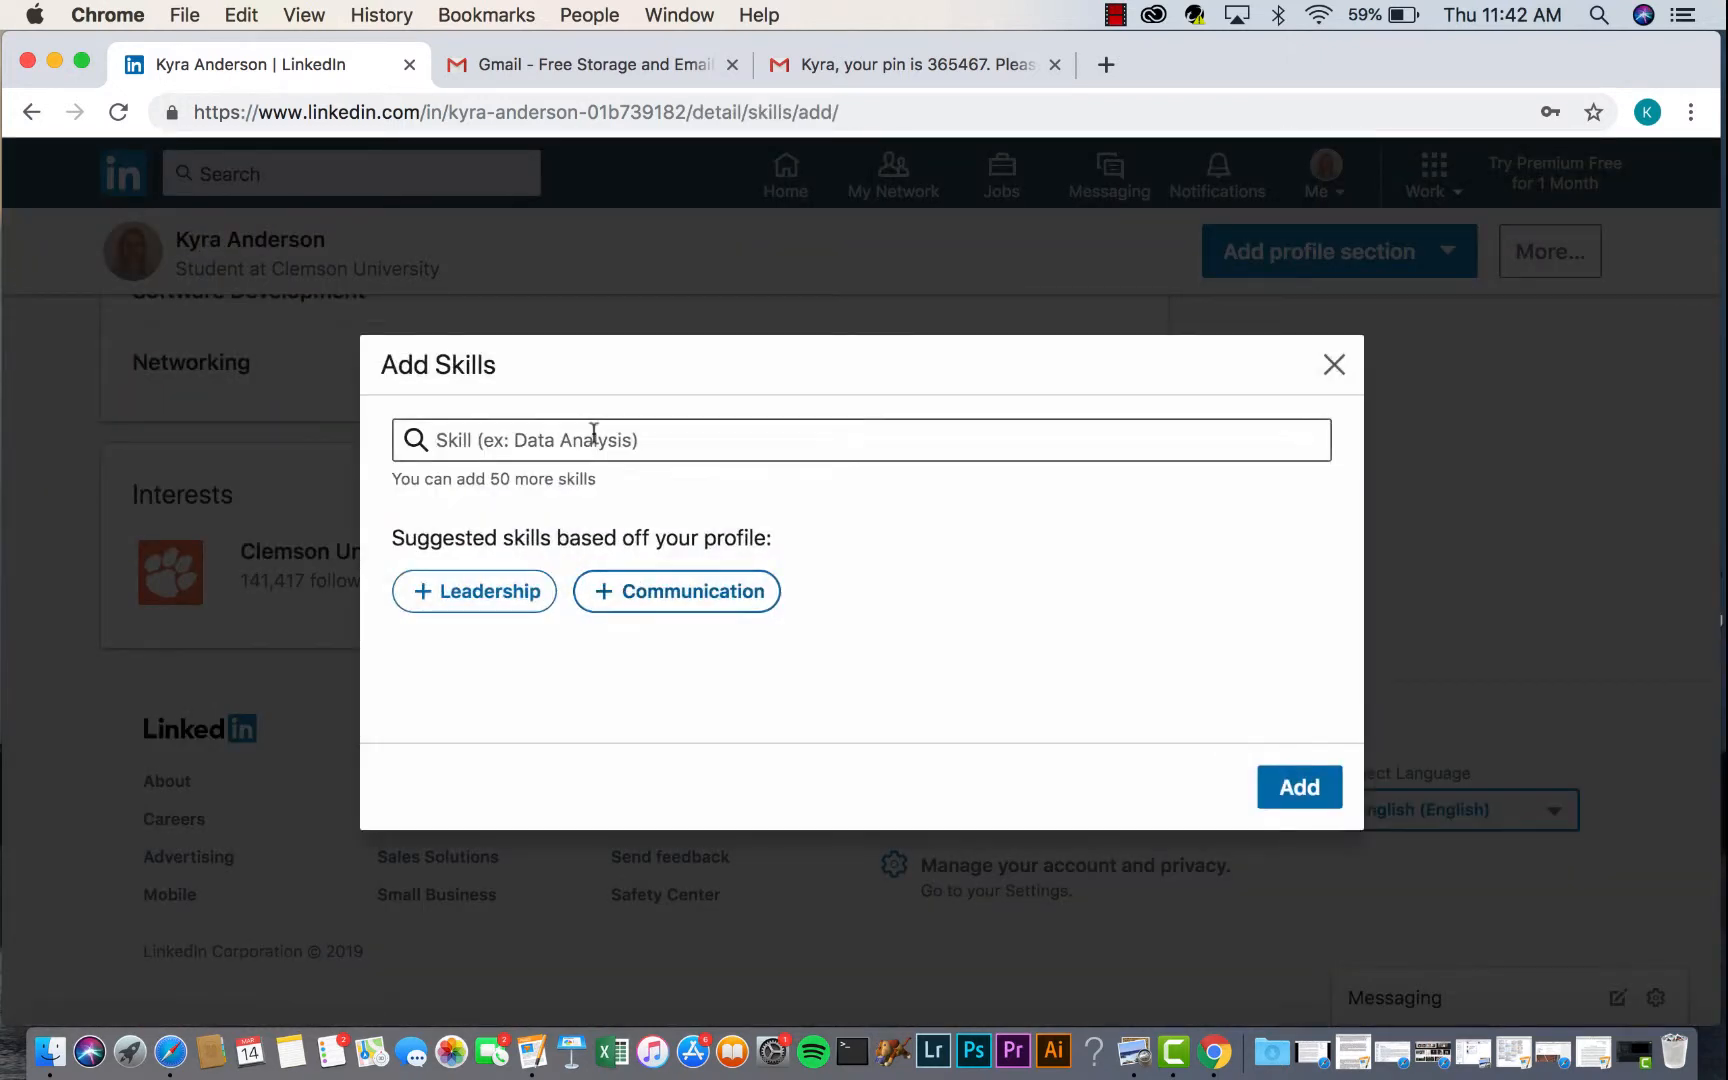
left_click(594, 433)
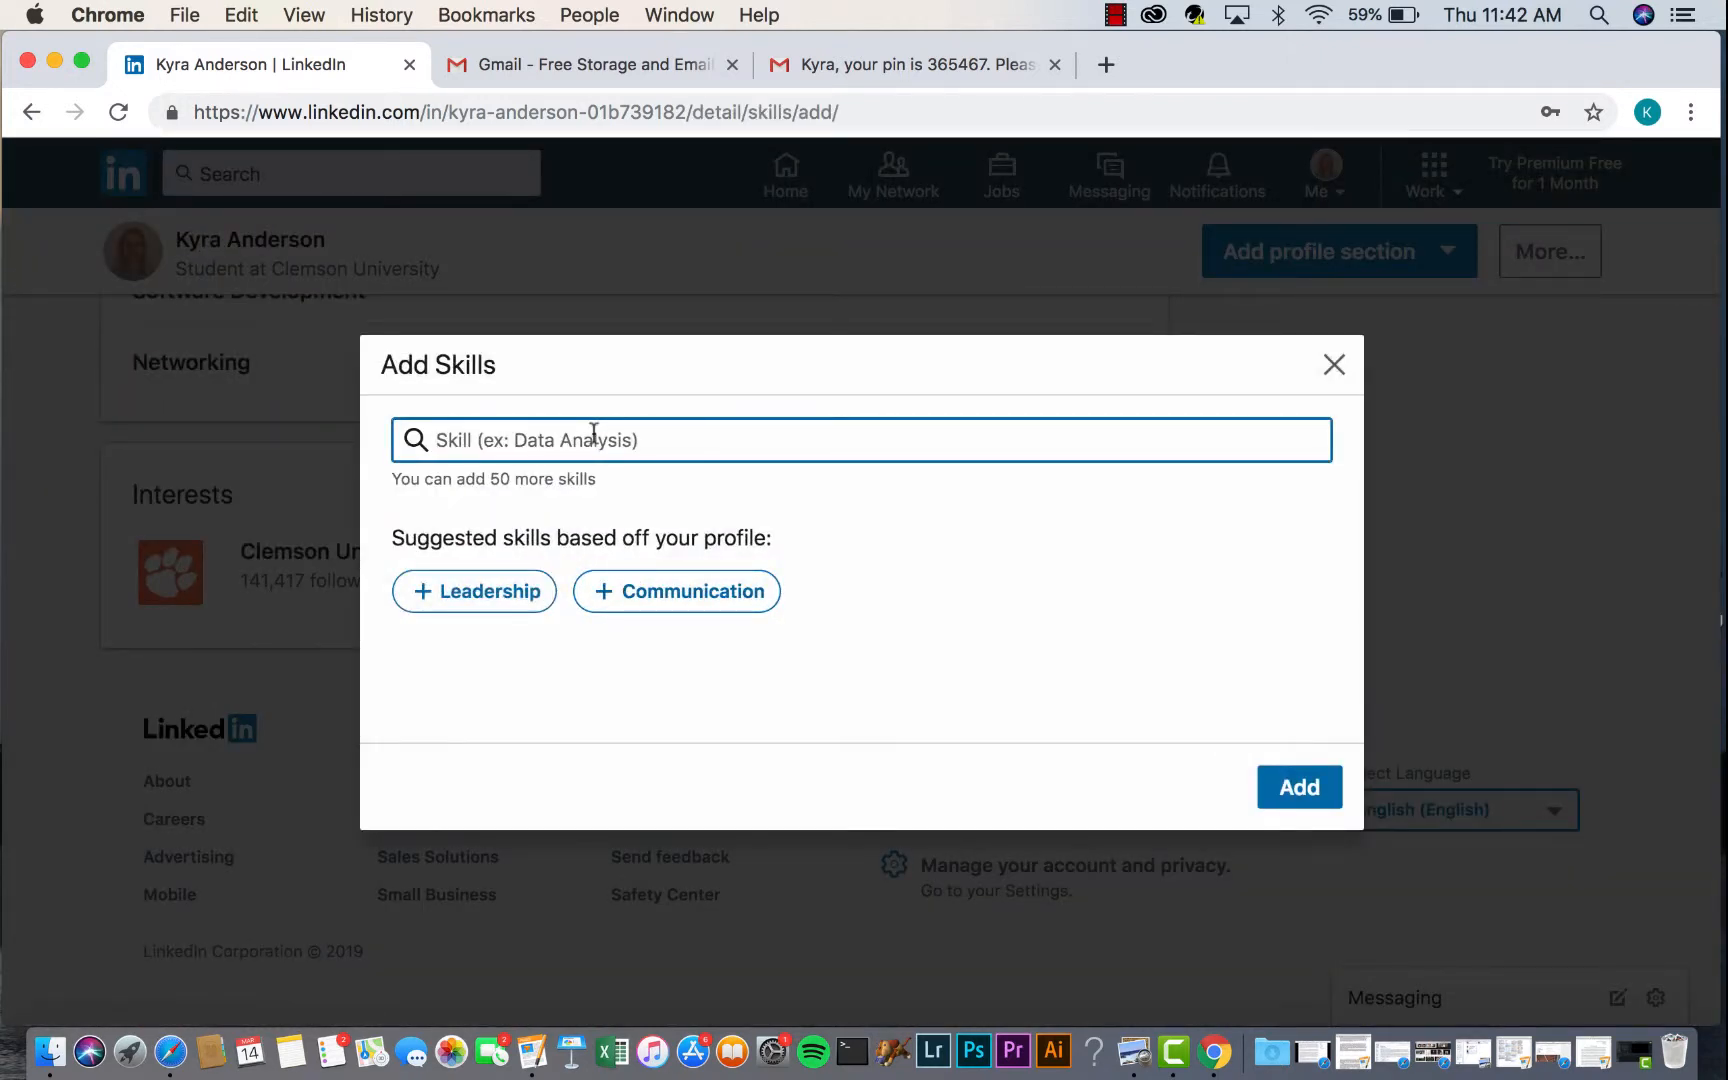
type("Java")
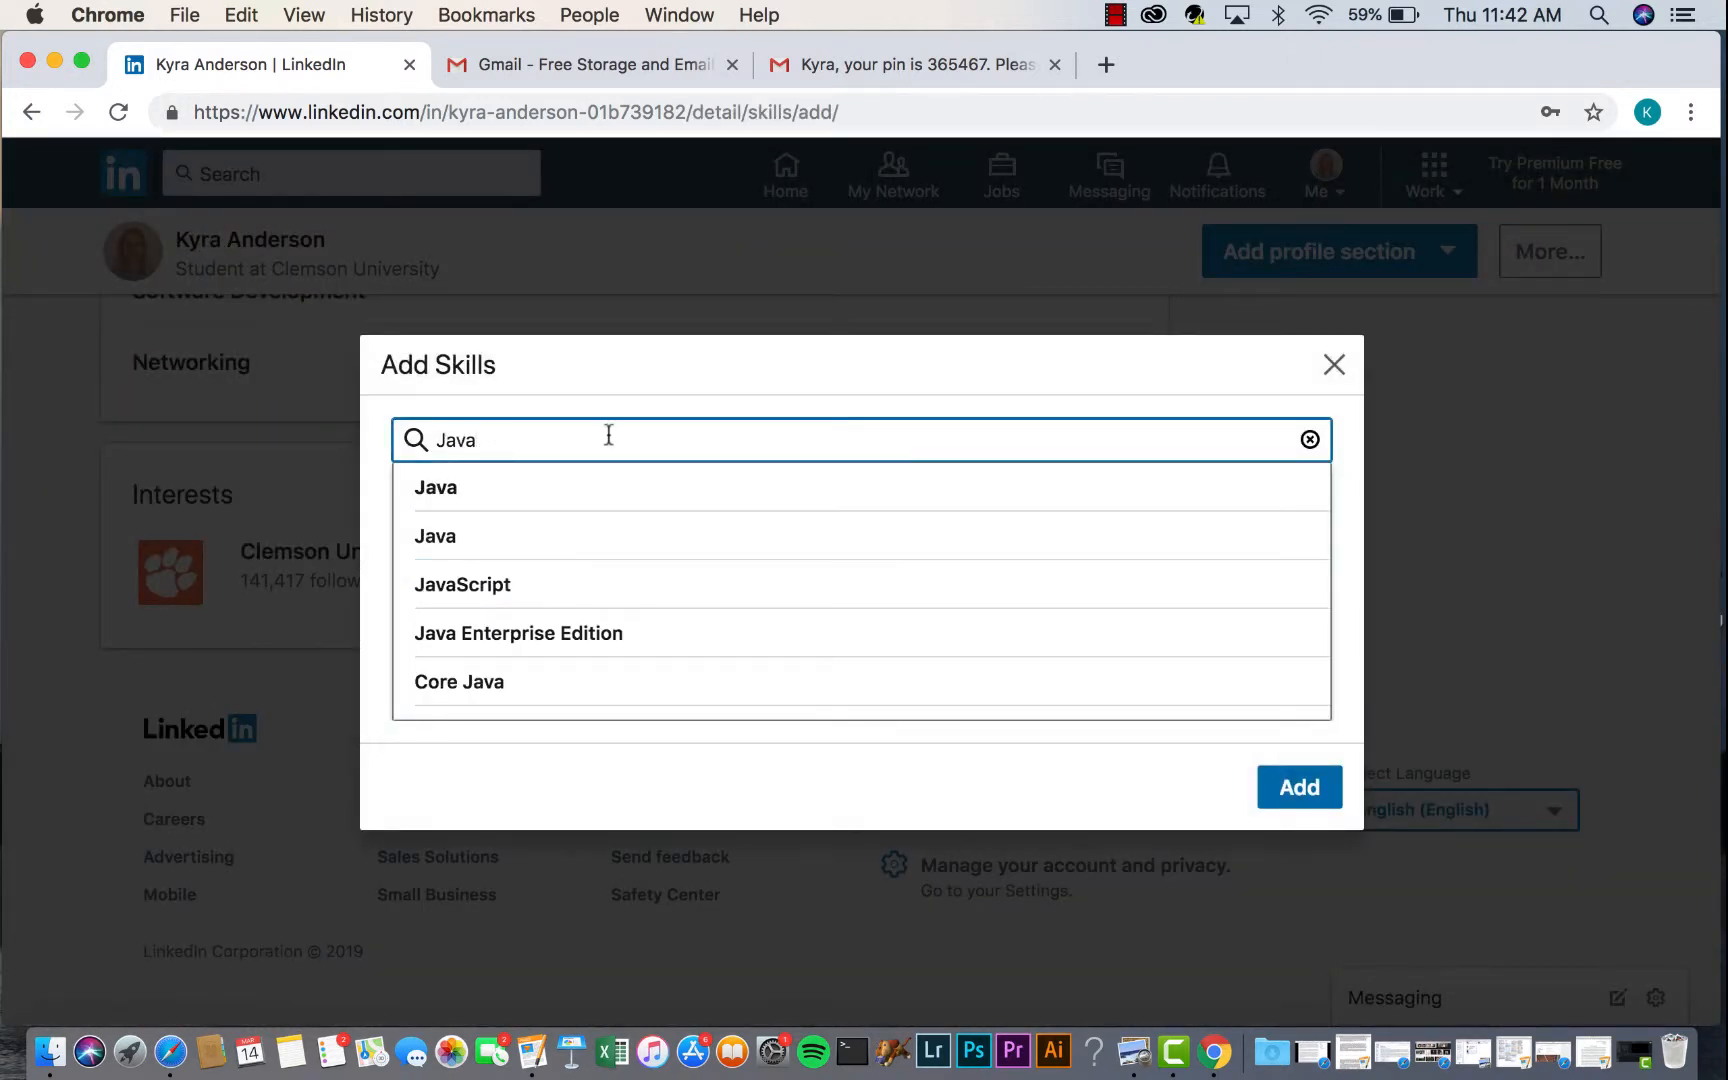
left_click(485, 500)
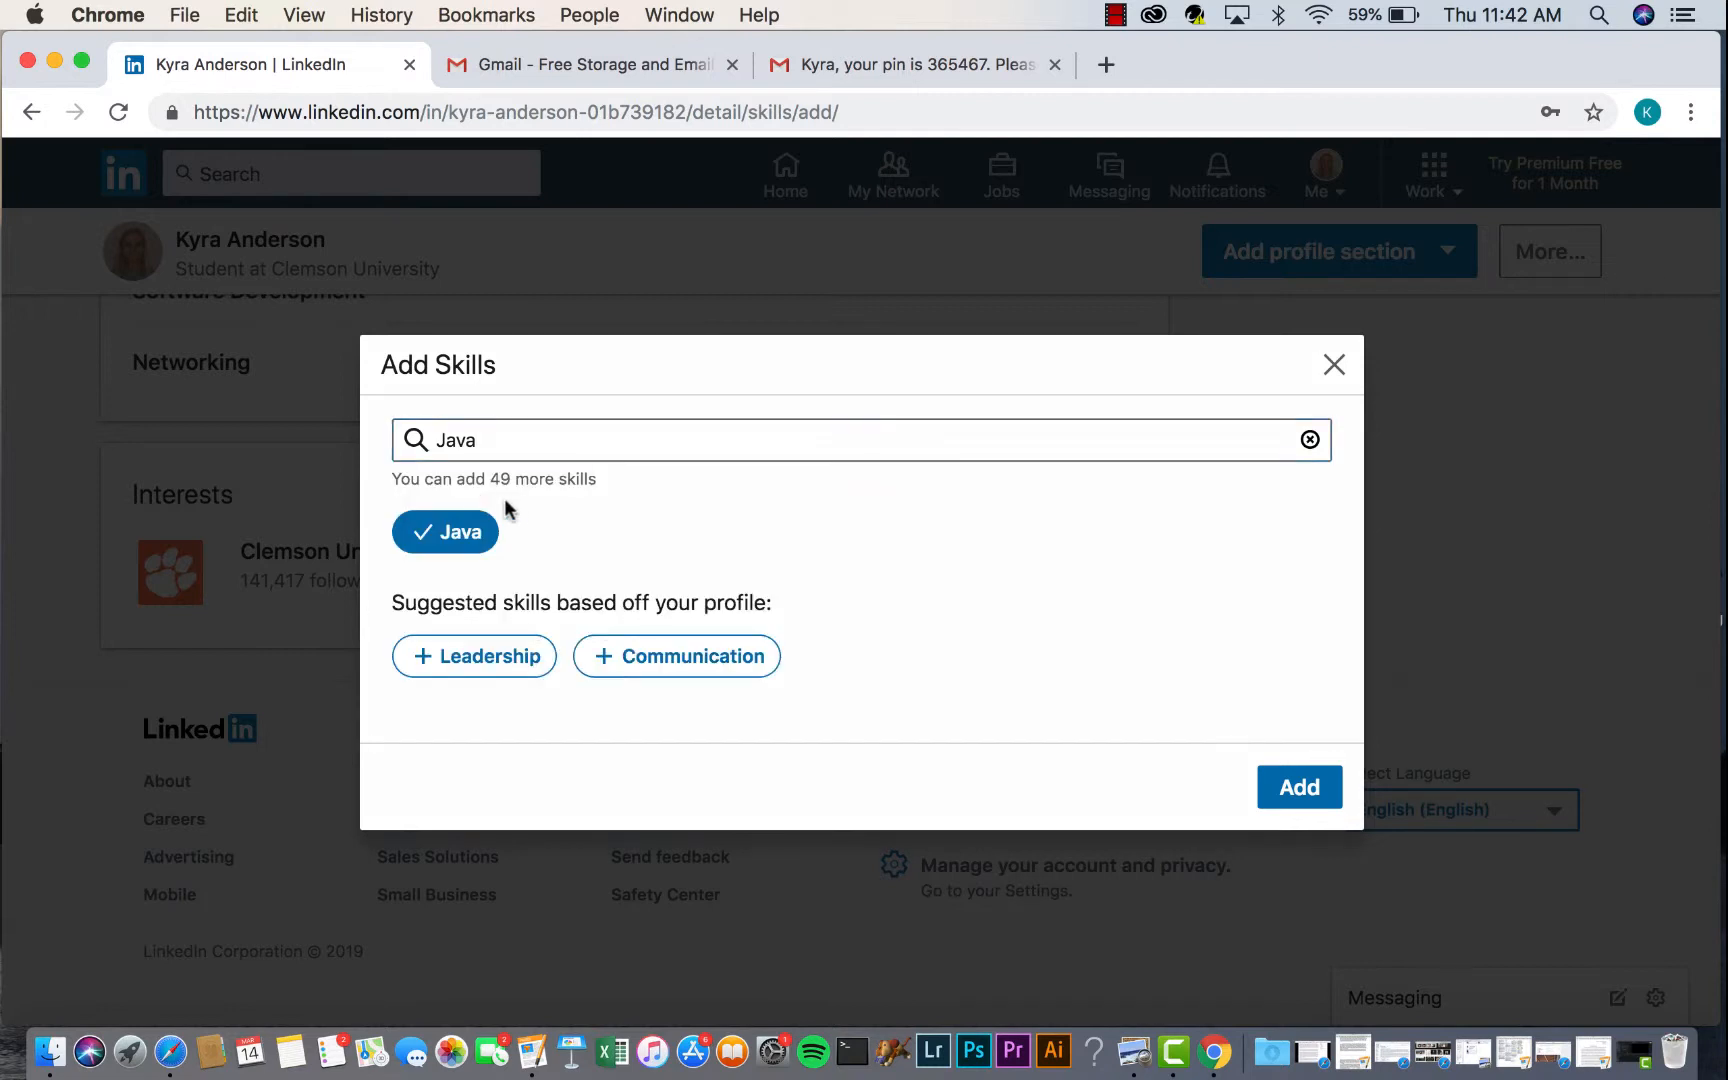
left_click(517, 443)
key("BackSpace")
key("BackSpace")
key("BackSpace")
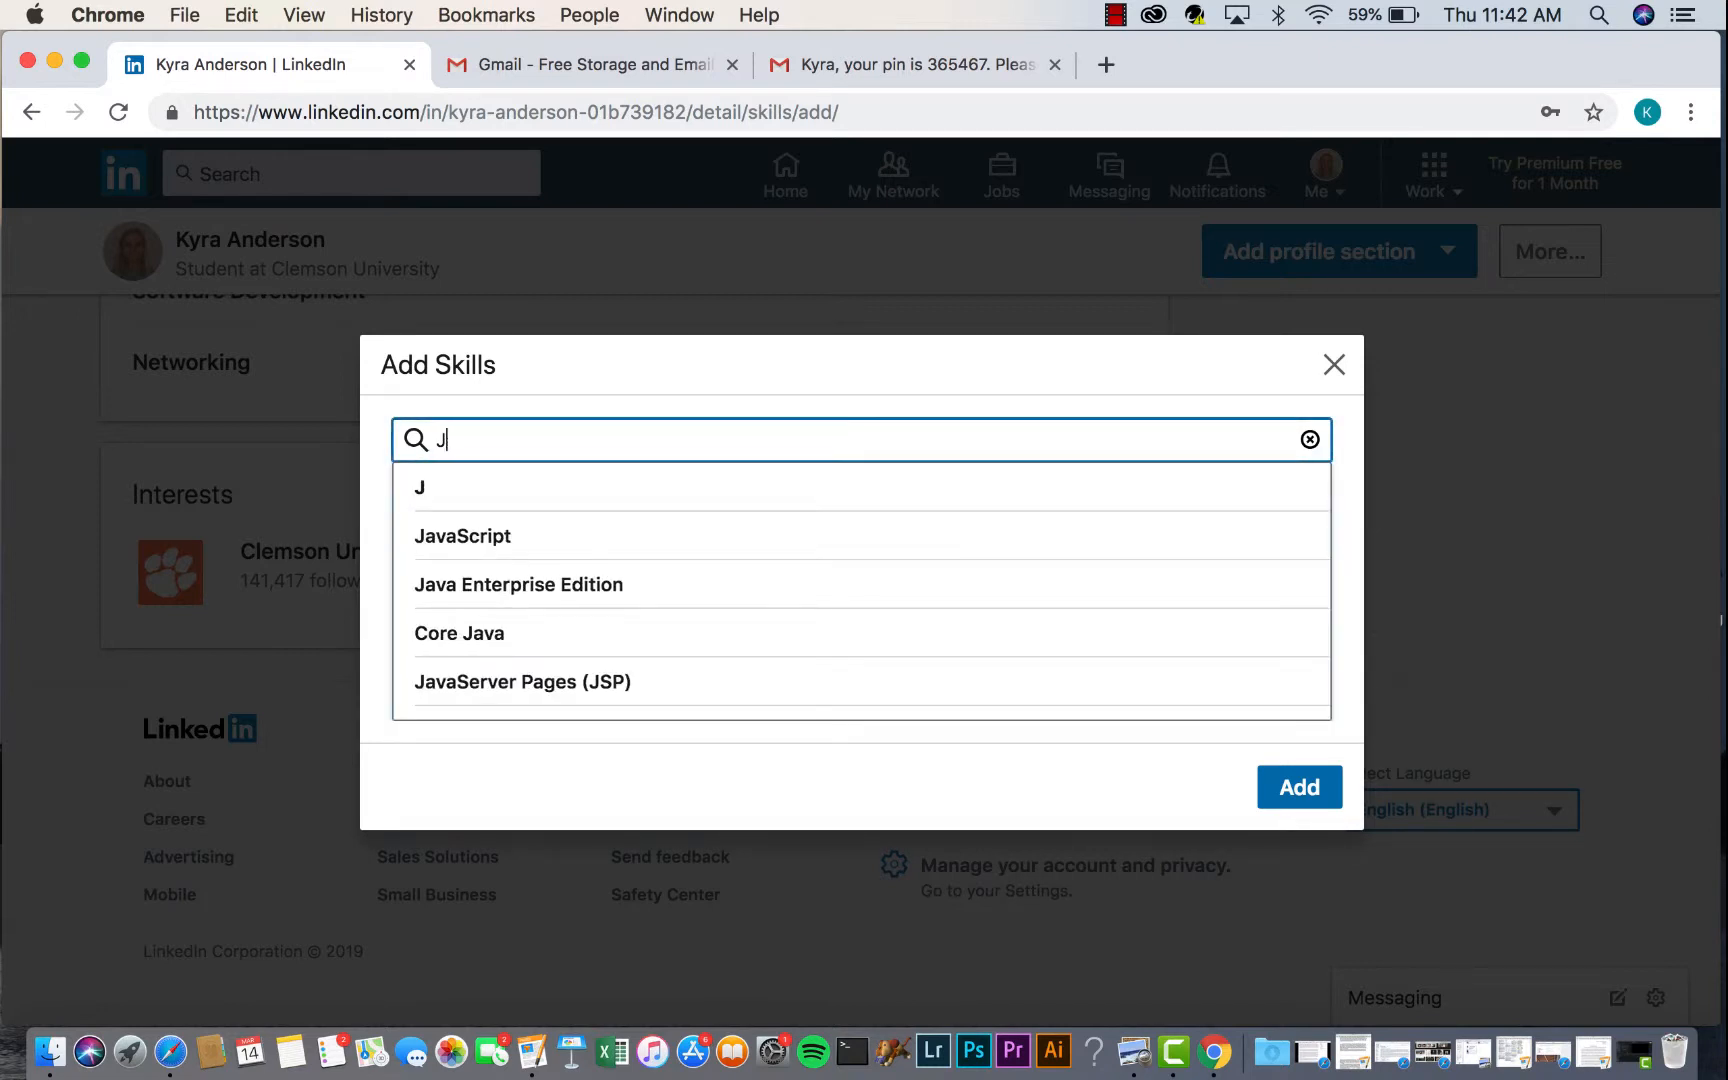
key("BackSpace")
type("C")
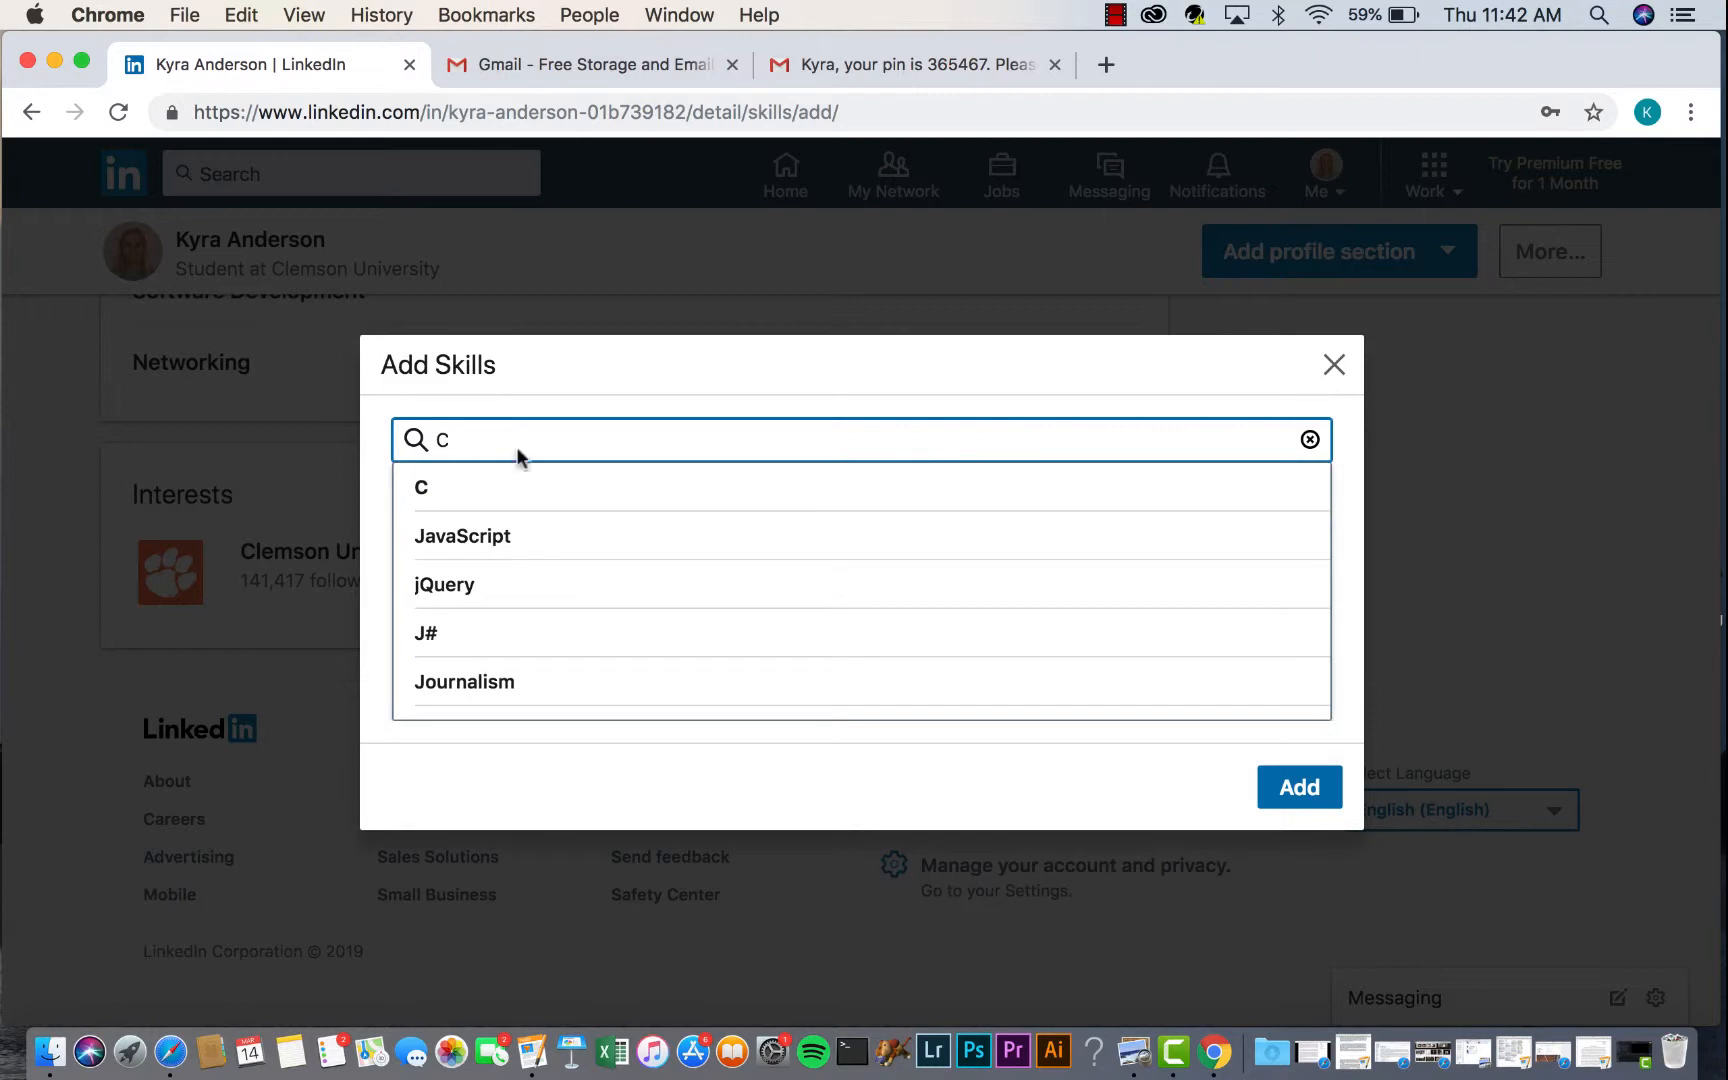
left_click(494, 487)
- Also choose C++ and Matlab, then save the four new skills
left_click(621, 440)
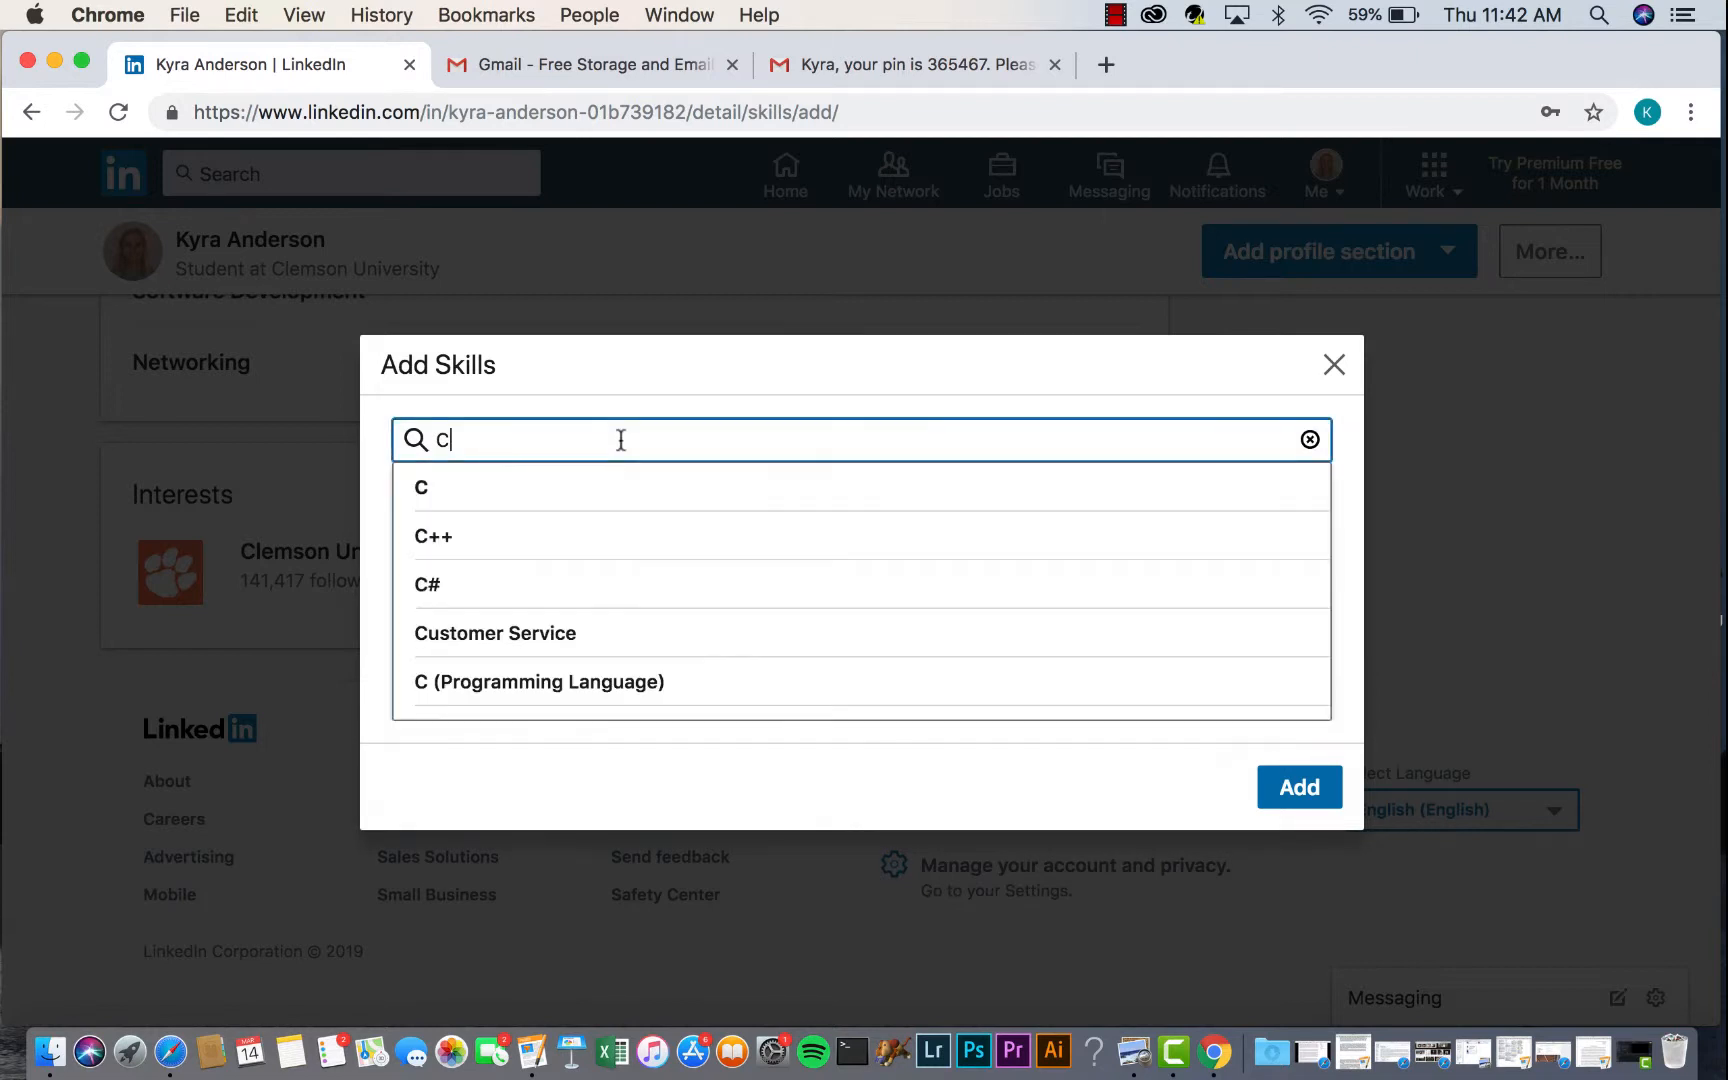
left_click(598, 487)
left_click(548, 436)
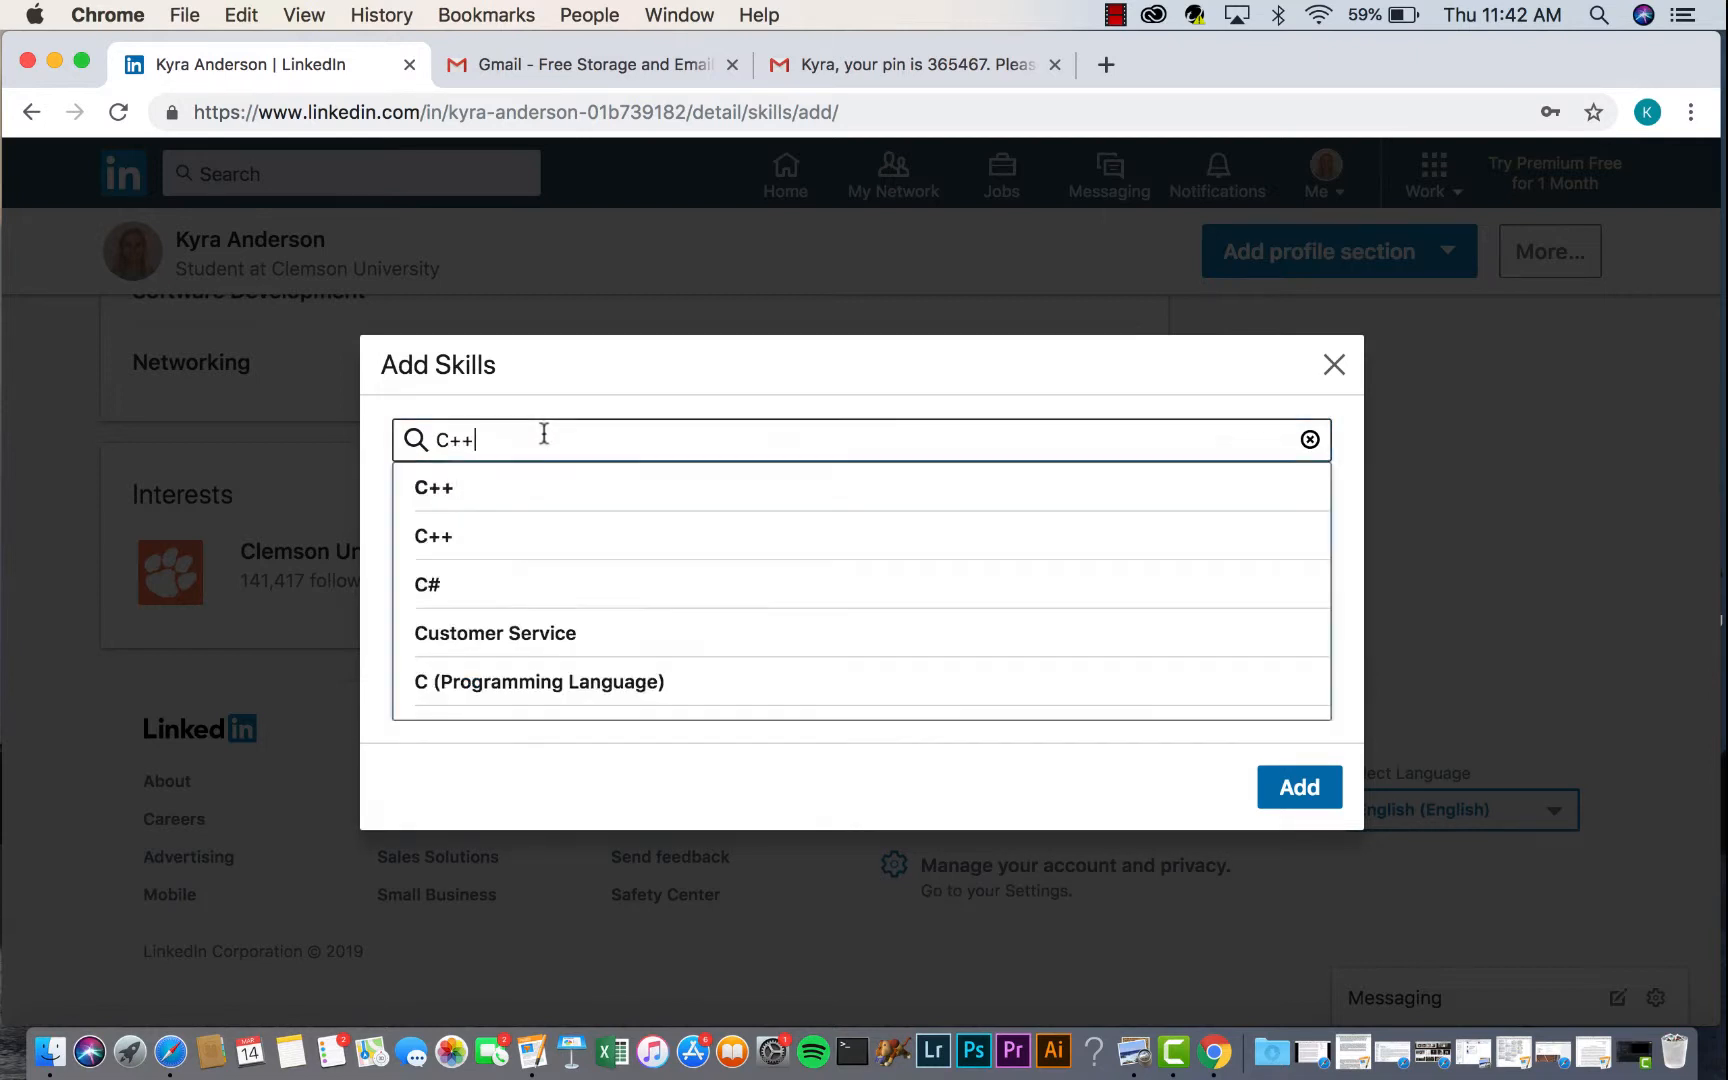
key("BackSpace")
key("BackSpace")
key("BackSpace")
type("cA")
key("BackSpace")
key("BackSpace")
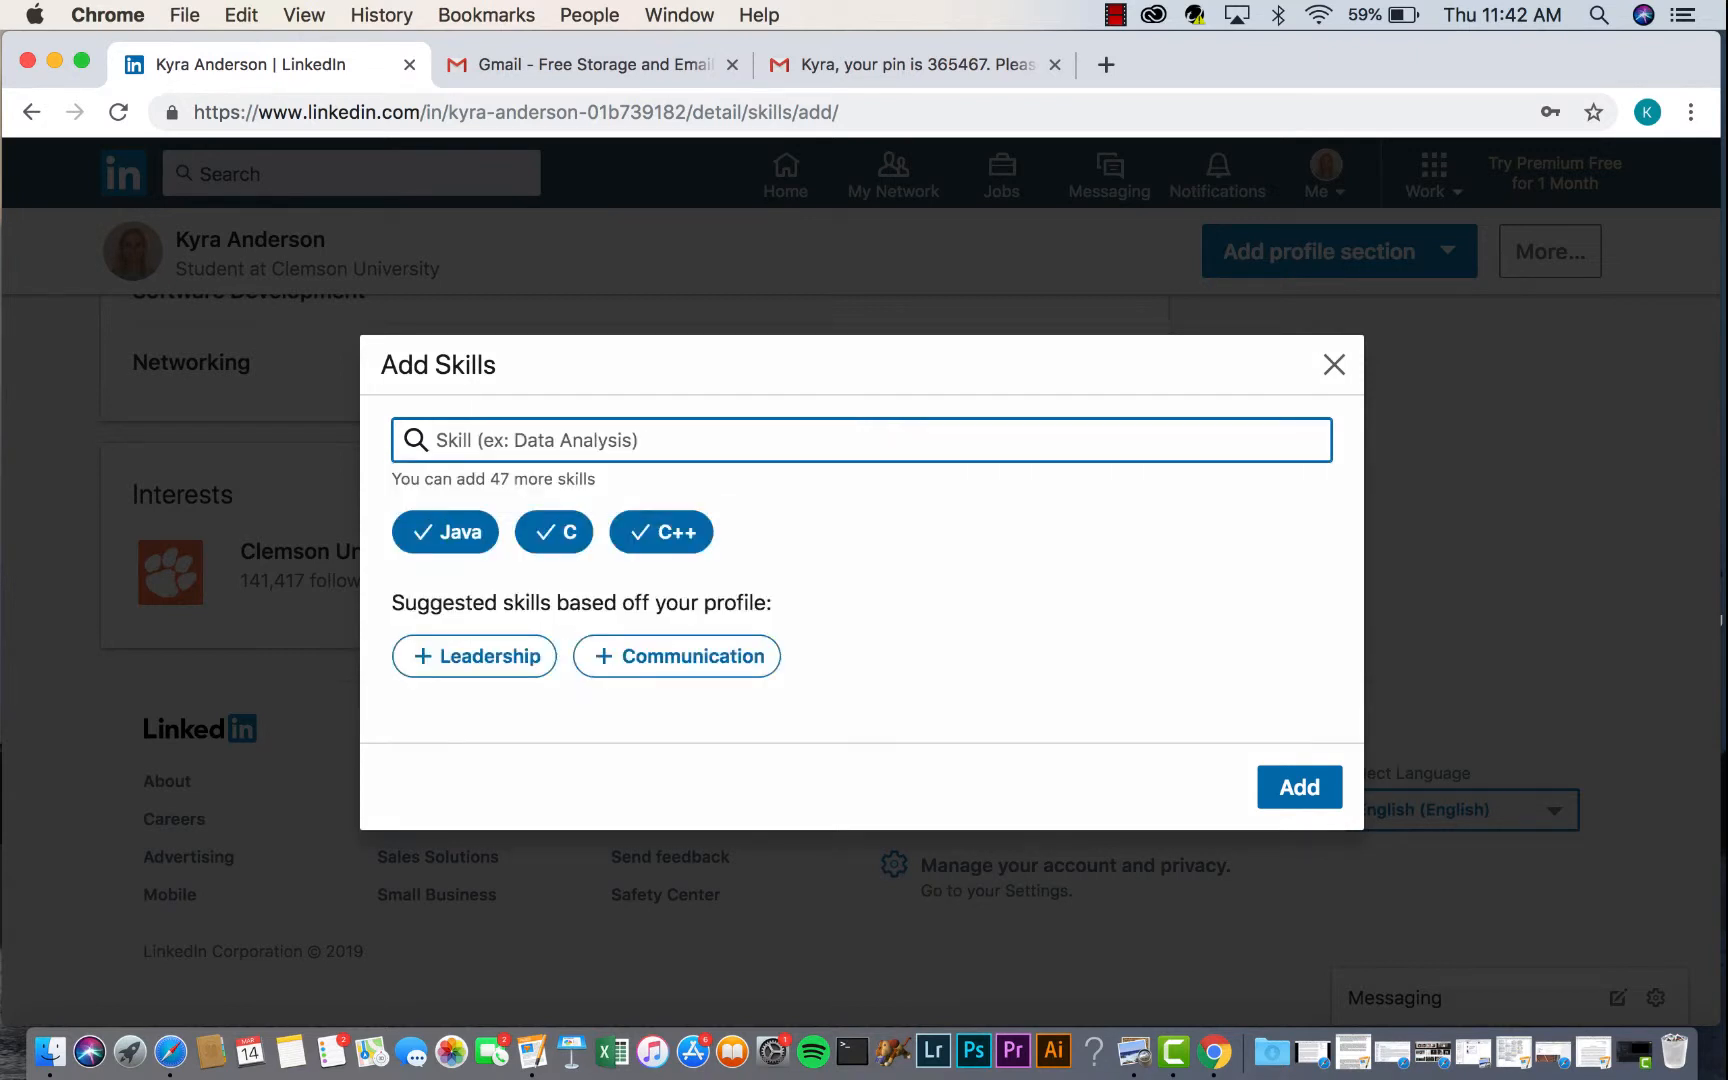
type("Mar")
key("BackSpace")
type("t")
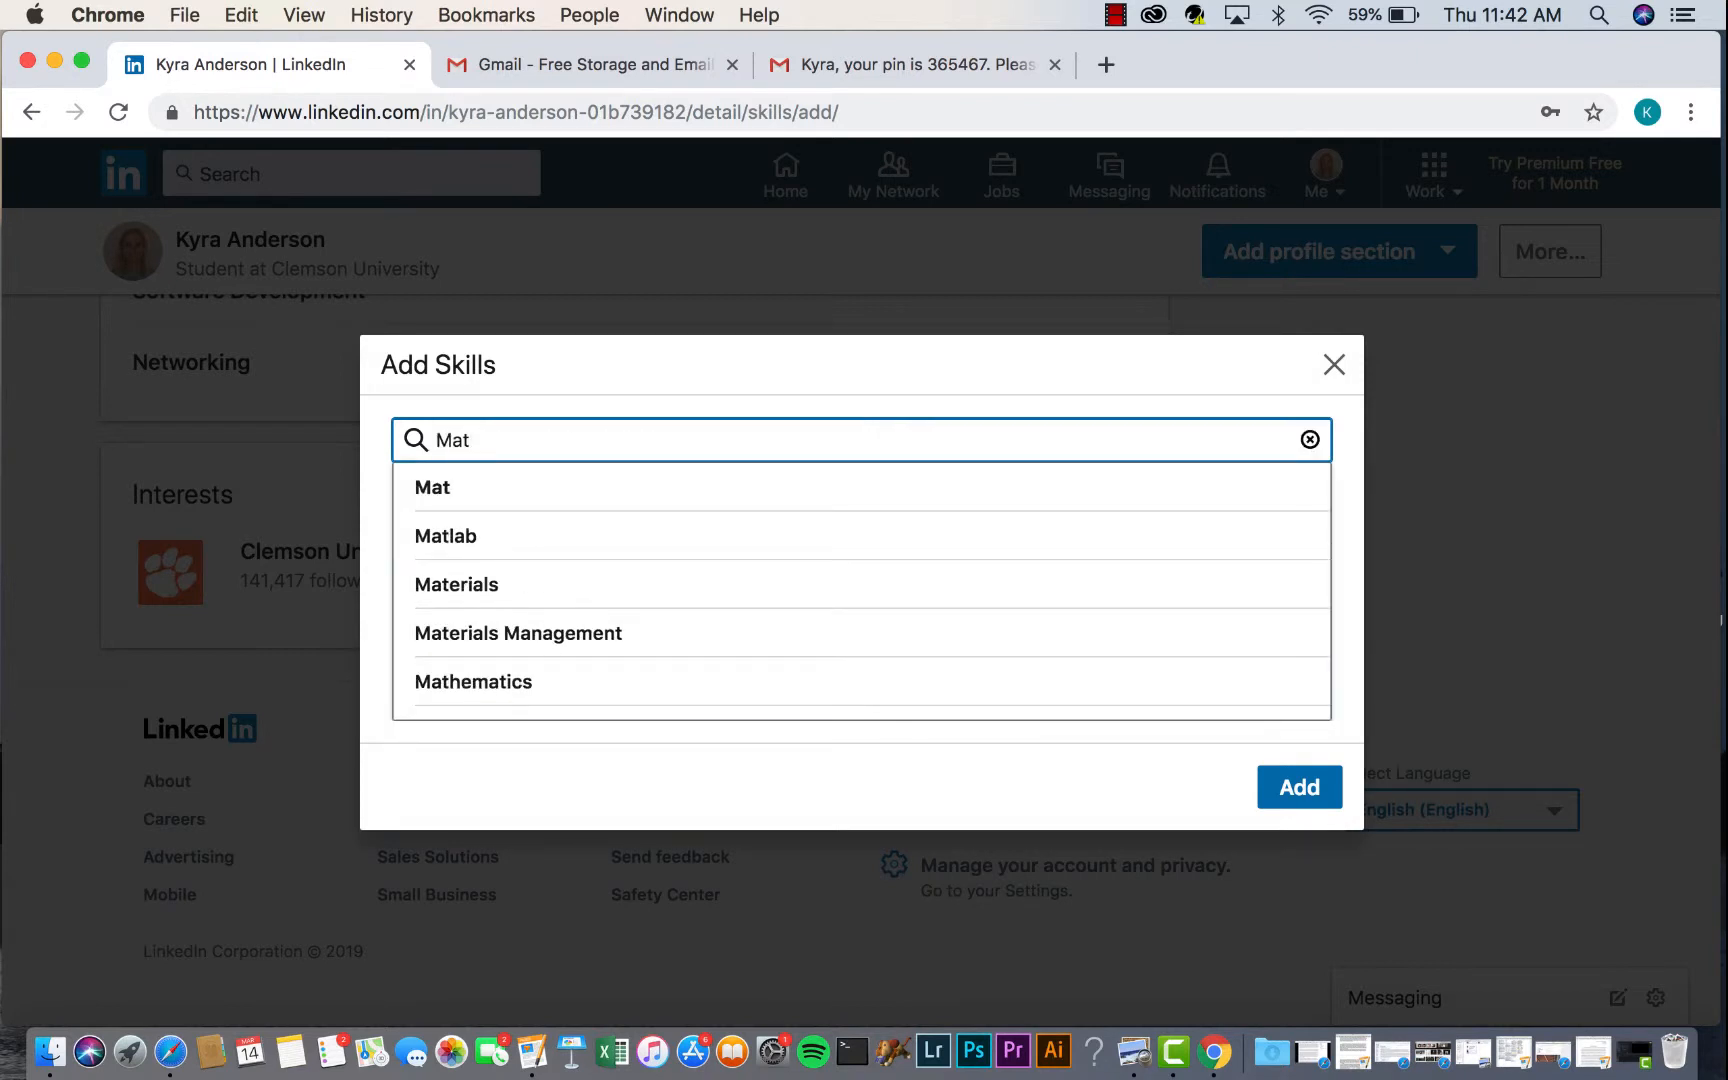
left_click(500, 538)
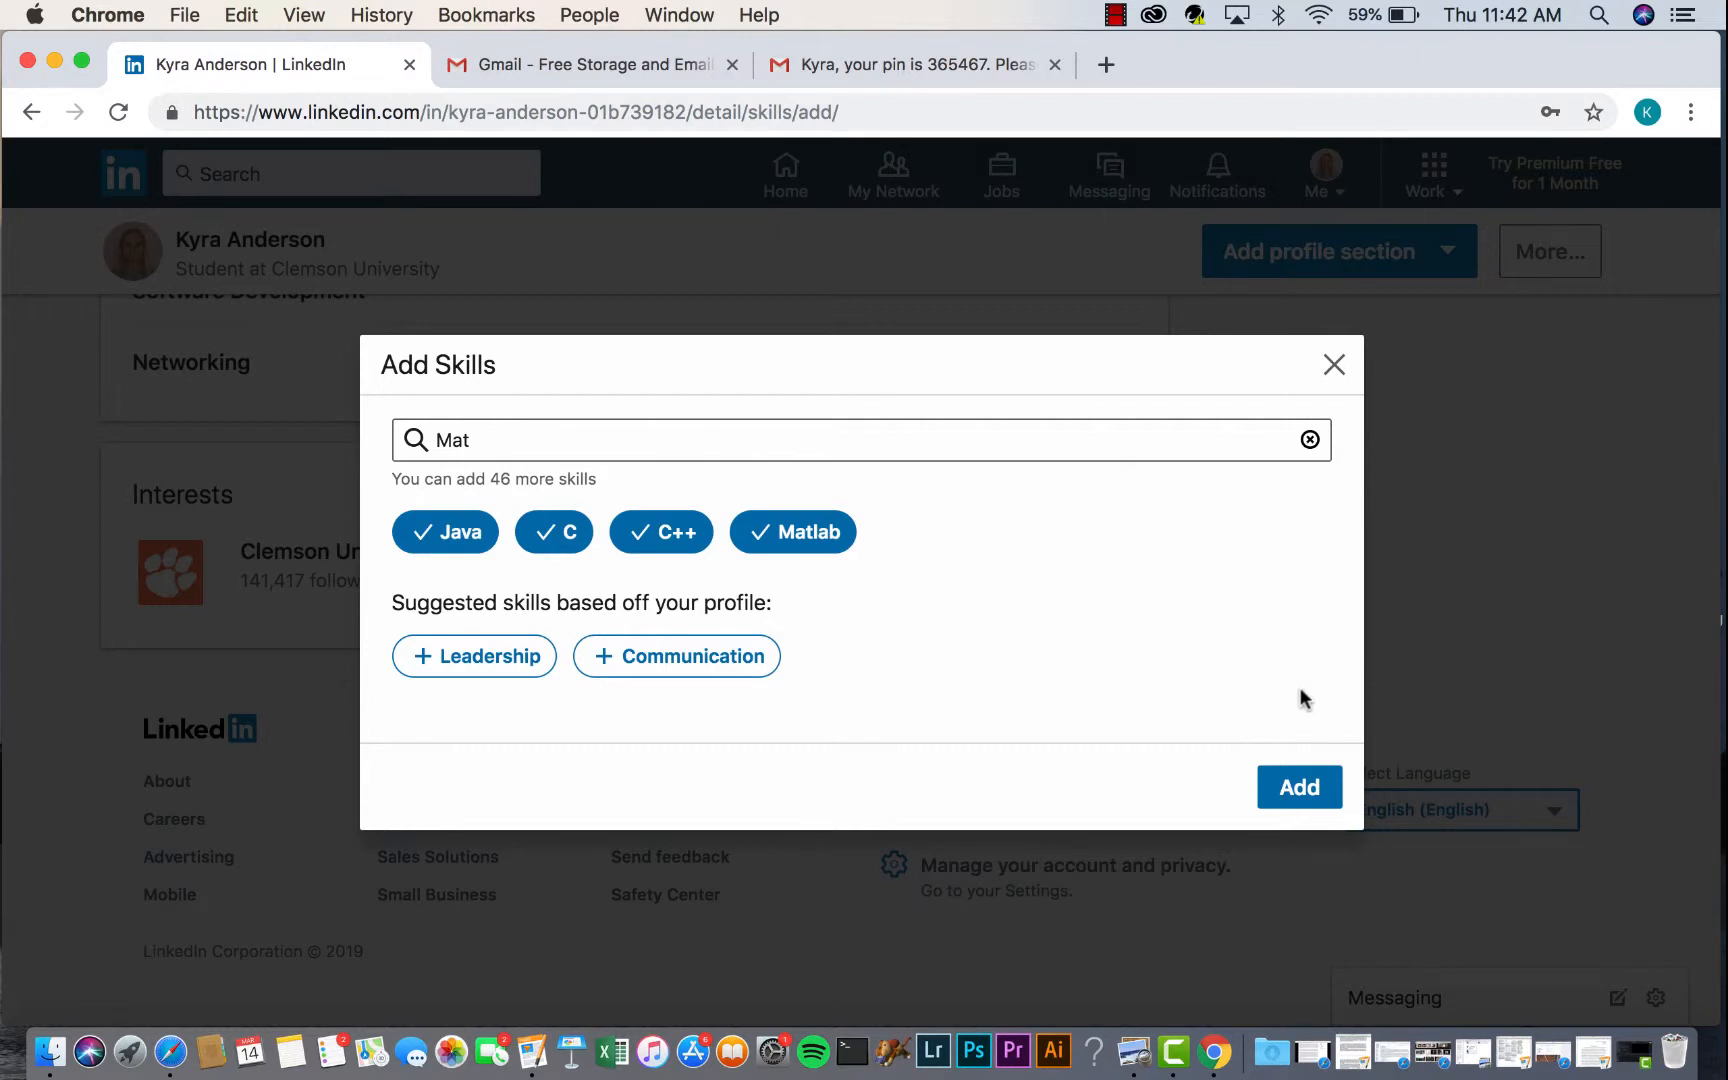
left_click(1297, 787)
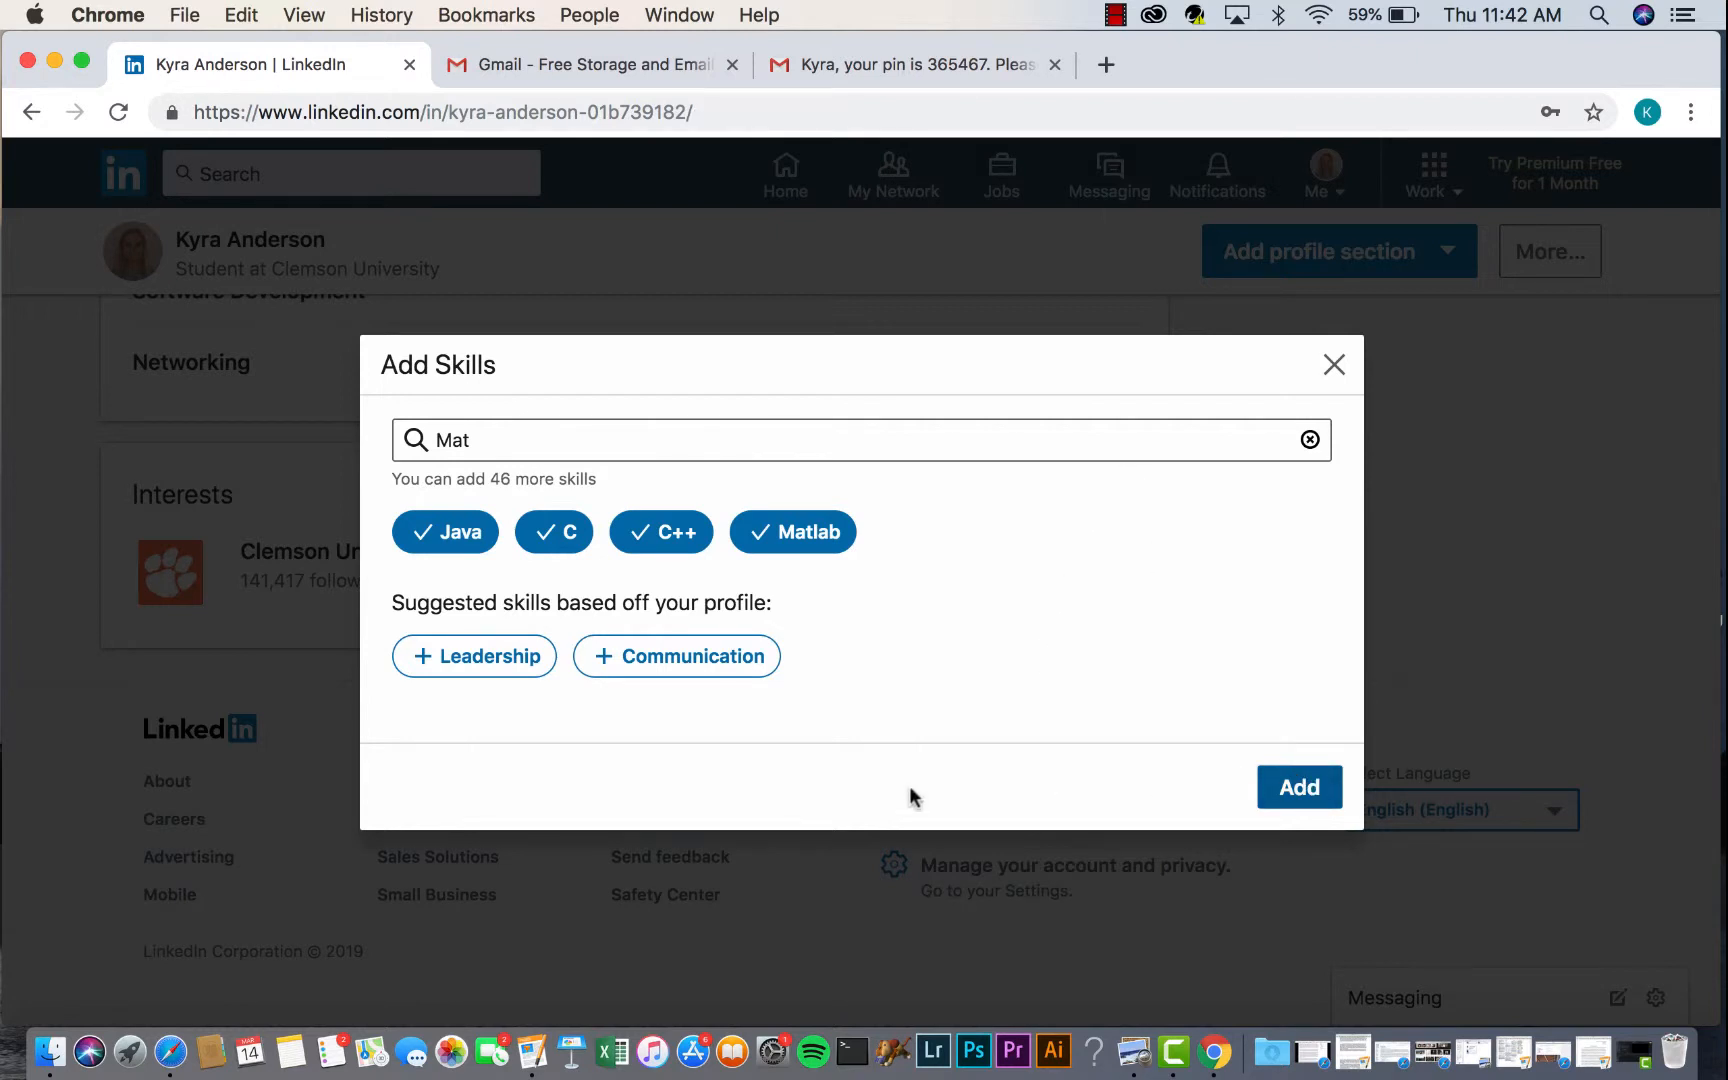
scroll(830, 720, "down", 3)
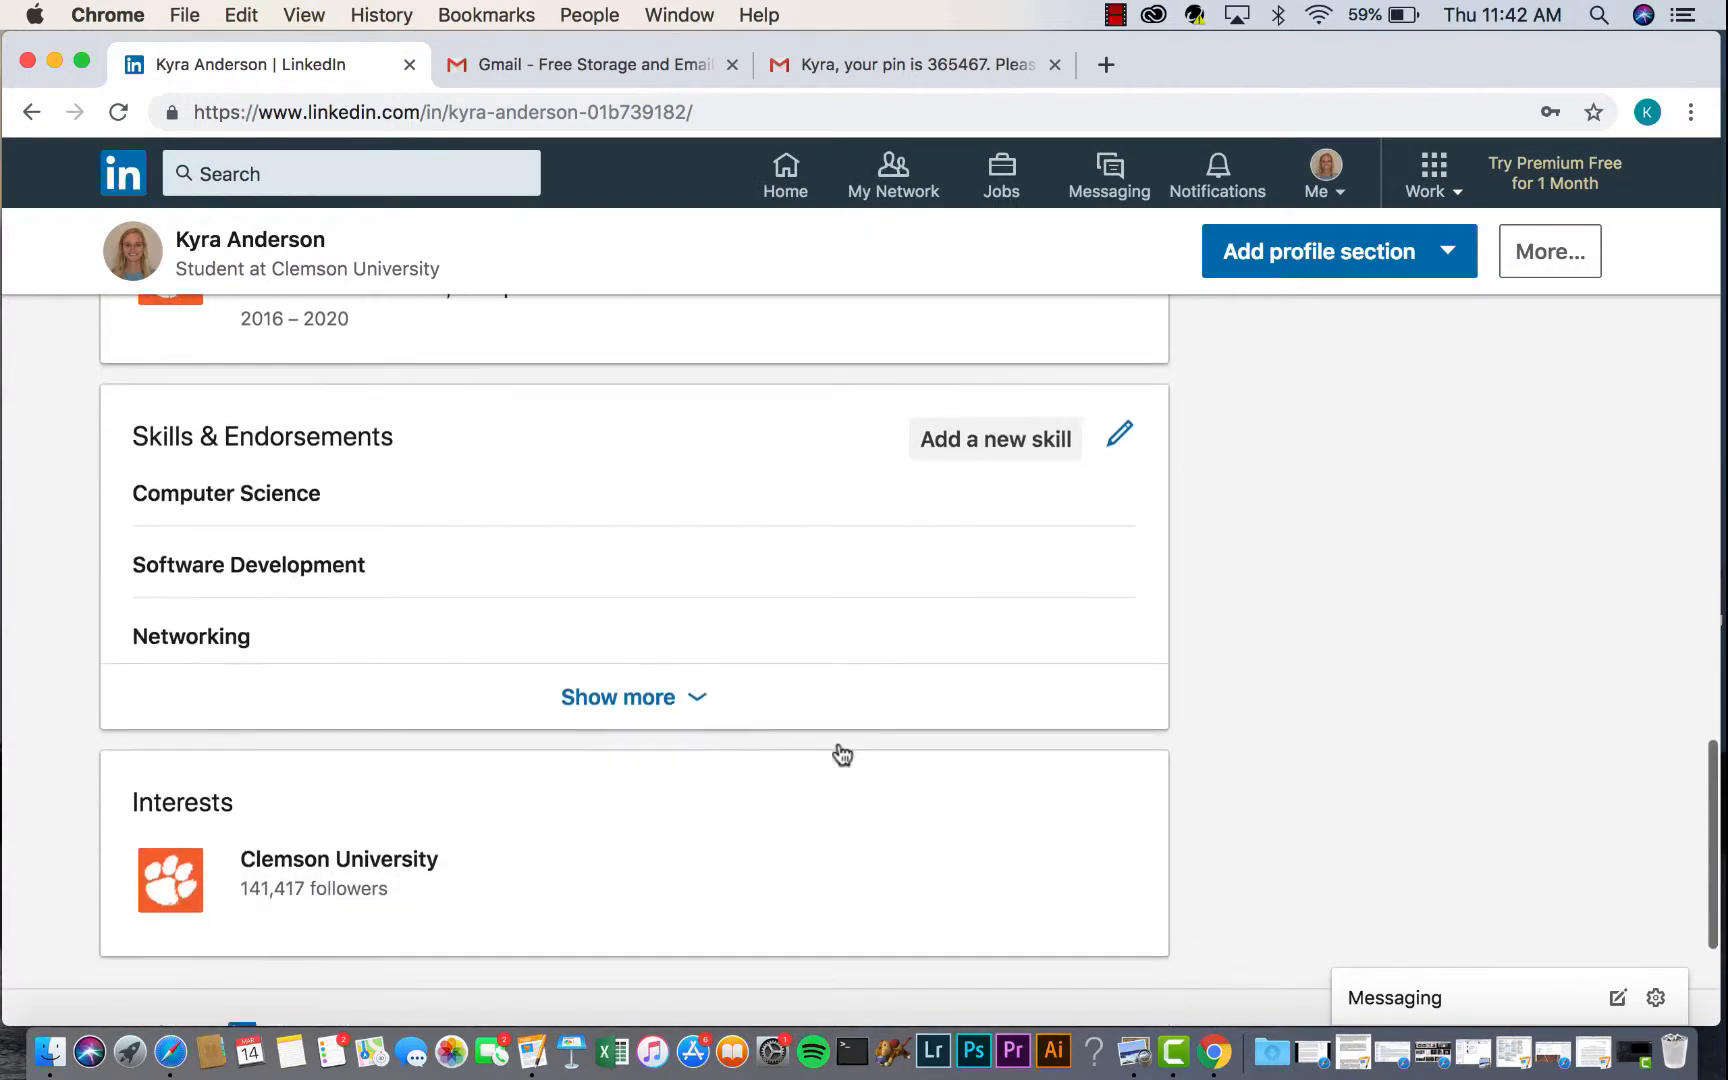
left_click(675, 698)
scroll(730, 752, "down", 1)
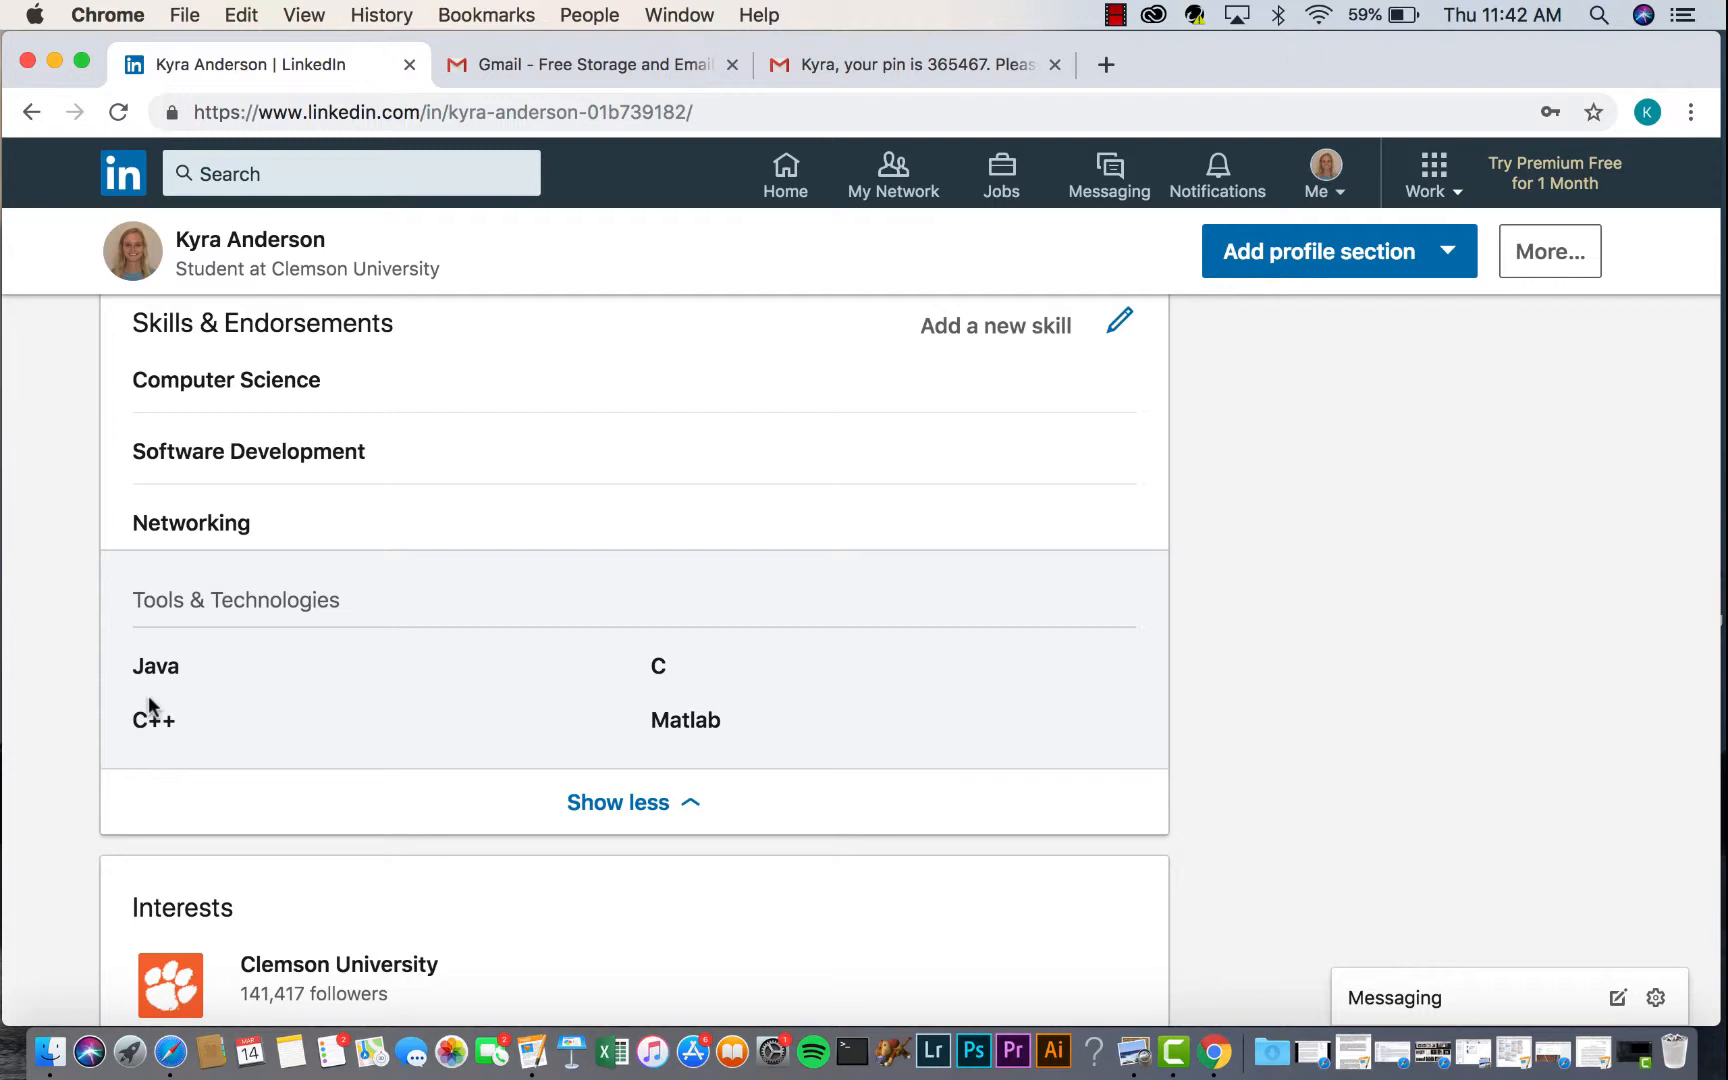
scroll(397, 567, "up", 7)
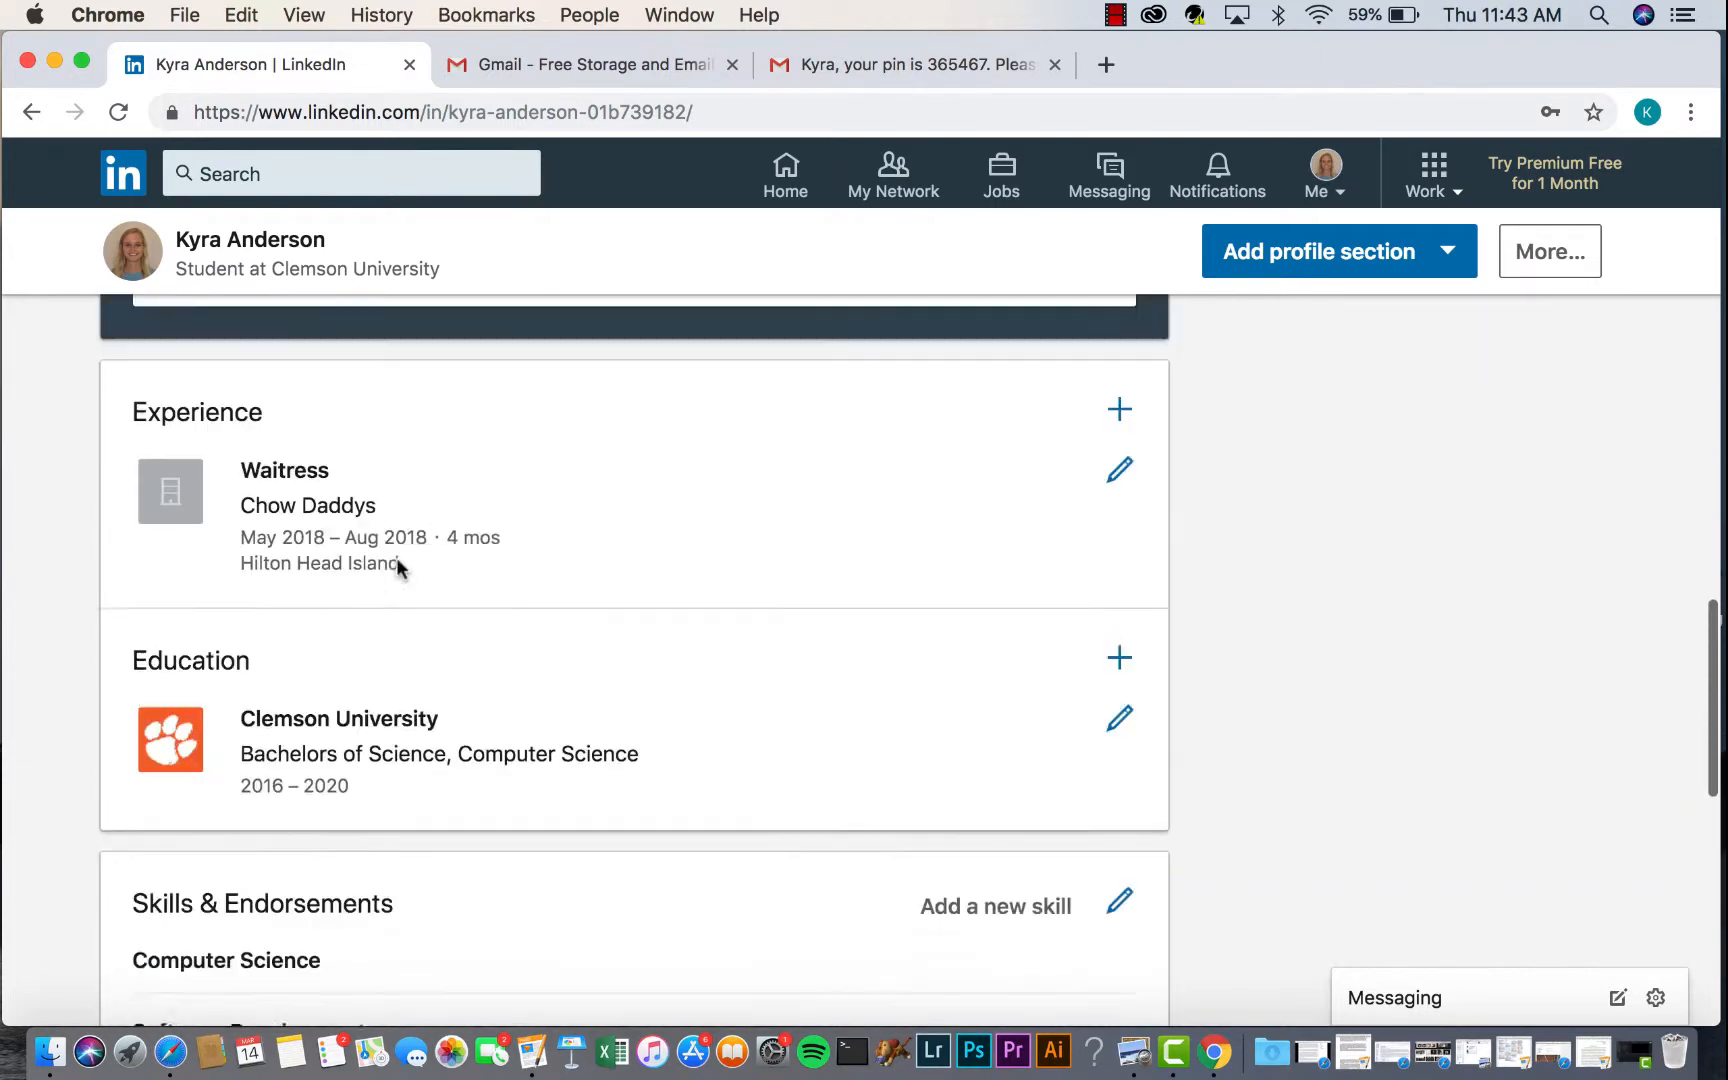
scroll(397, 567, "down", 3)
scroll(397, 567, "down", 4)
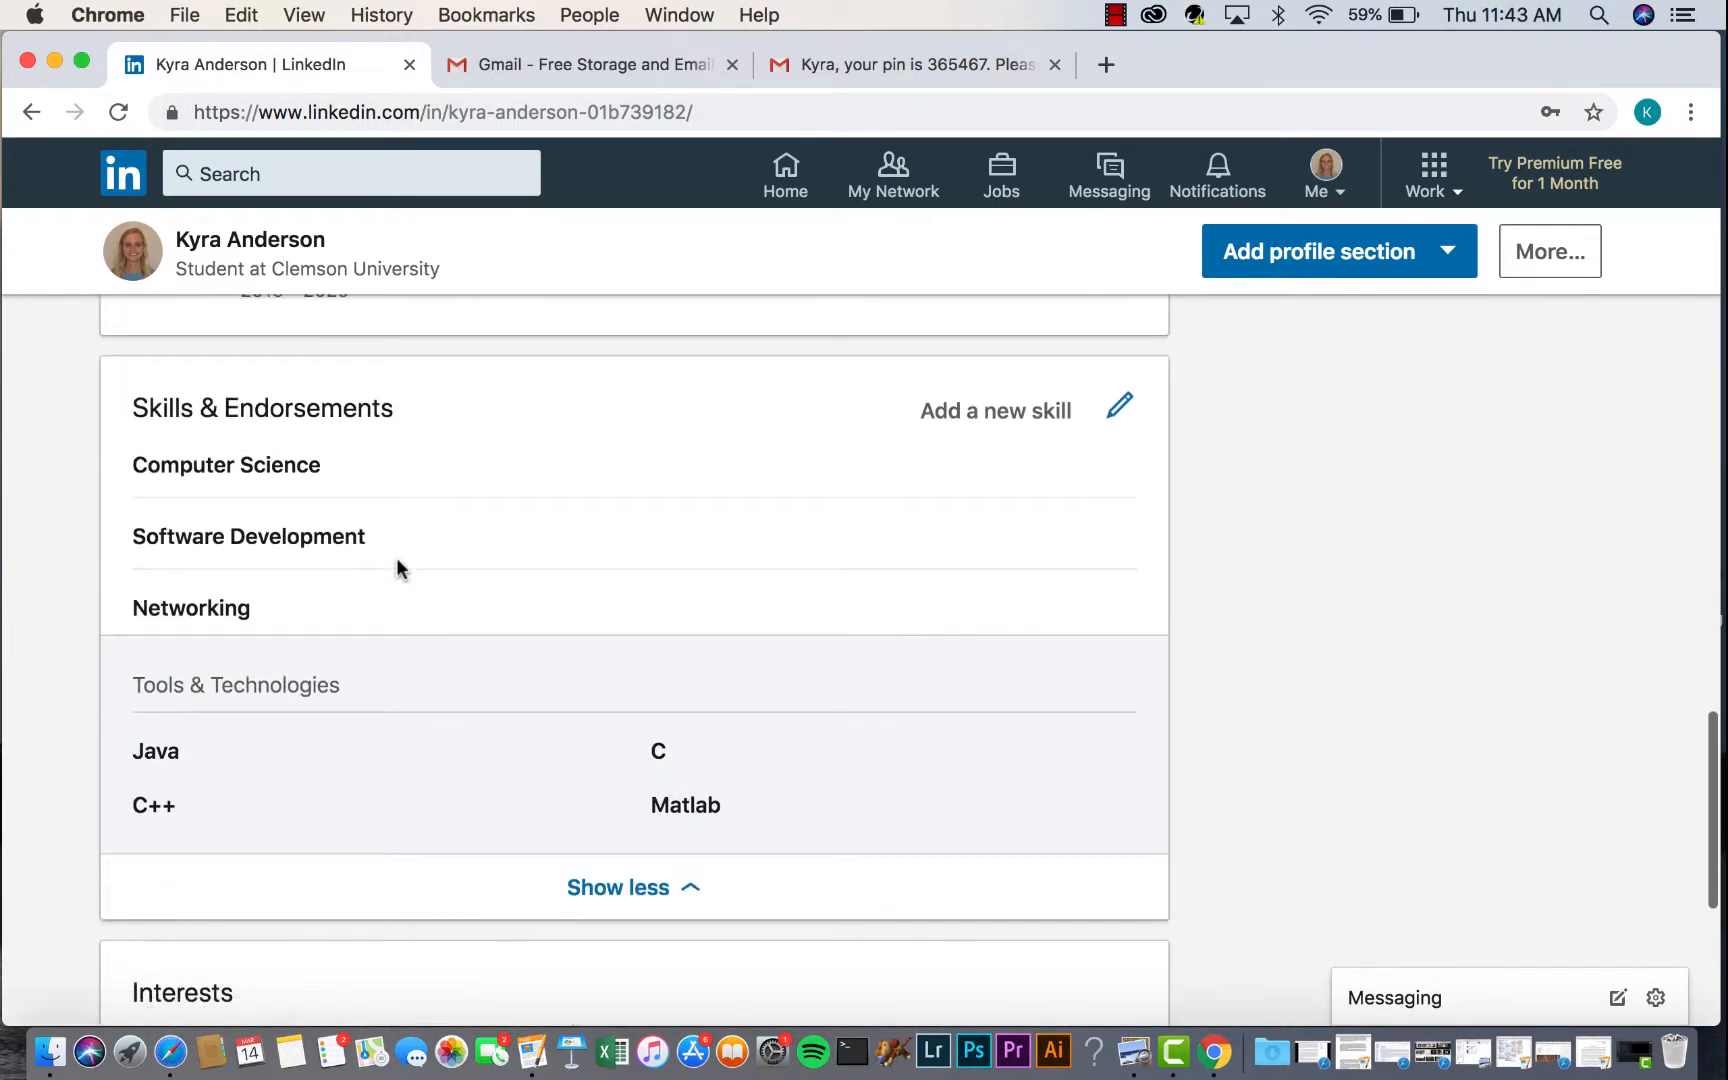
scroll(397, 567, "up", 1)
scroll(397, 567, "down", 1)
scroll(397, 567, "down", 3)
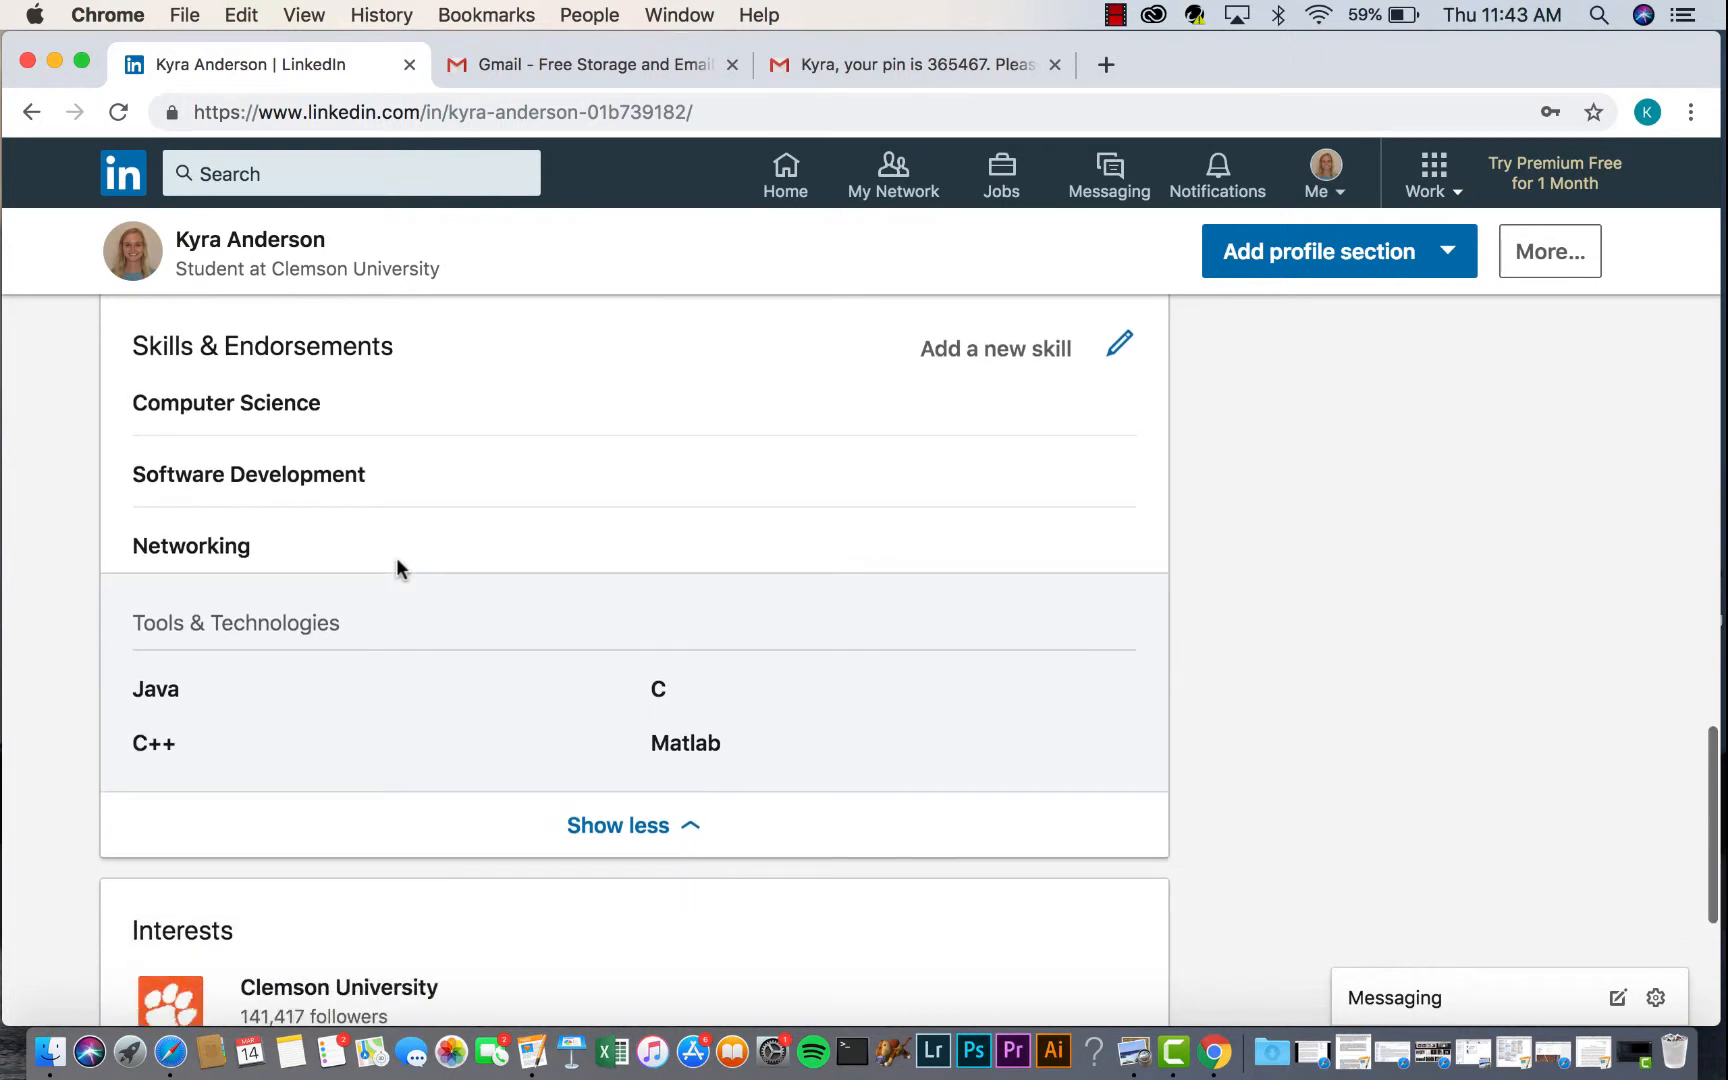
scroll(397, 567, "down", 4)
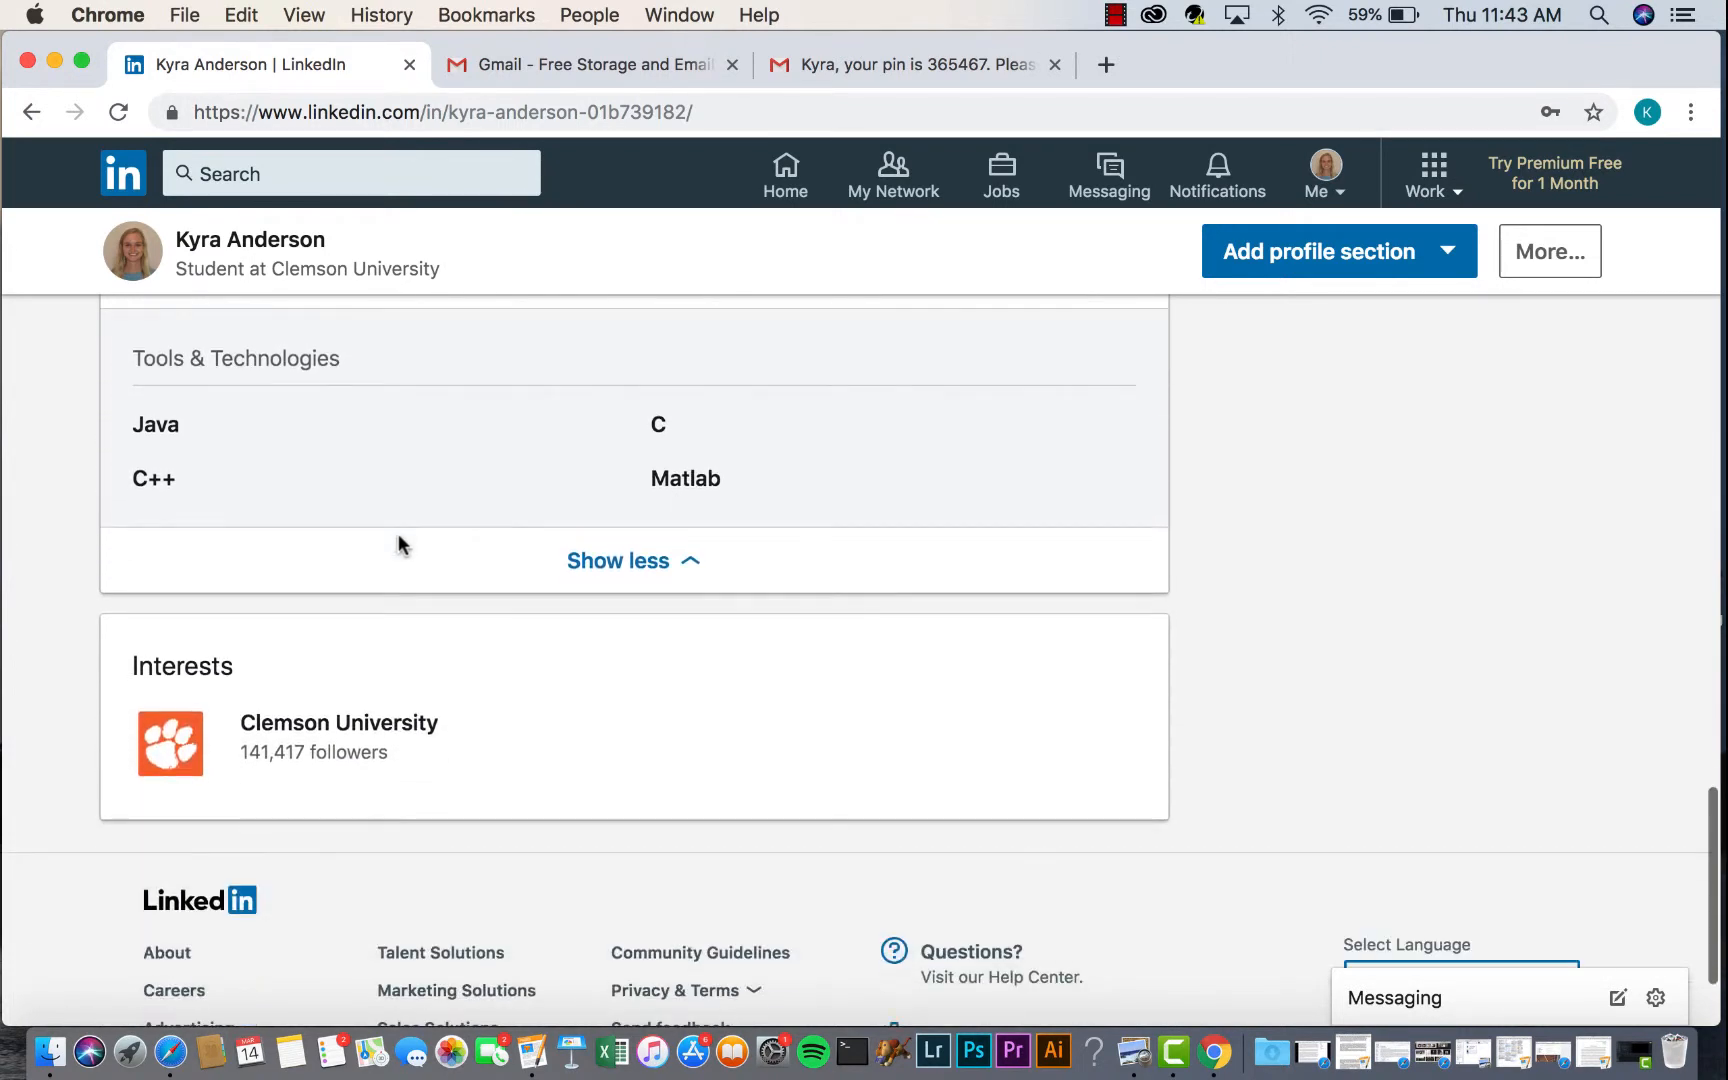
scroll(451, 697, "up", 2)
scroll(451, 690, "up", 18)
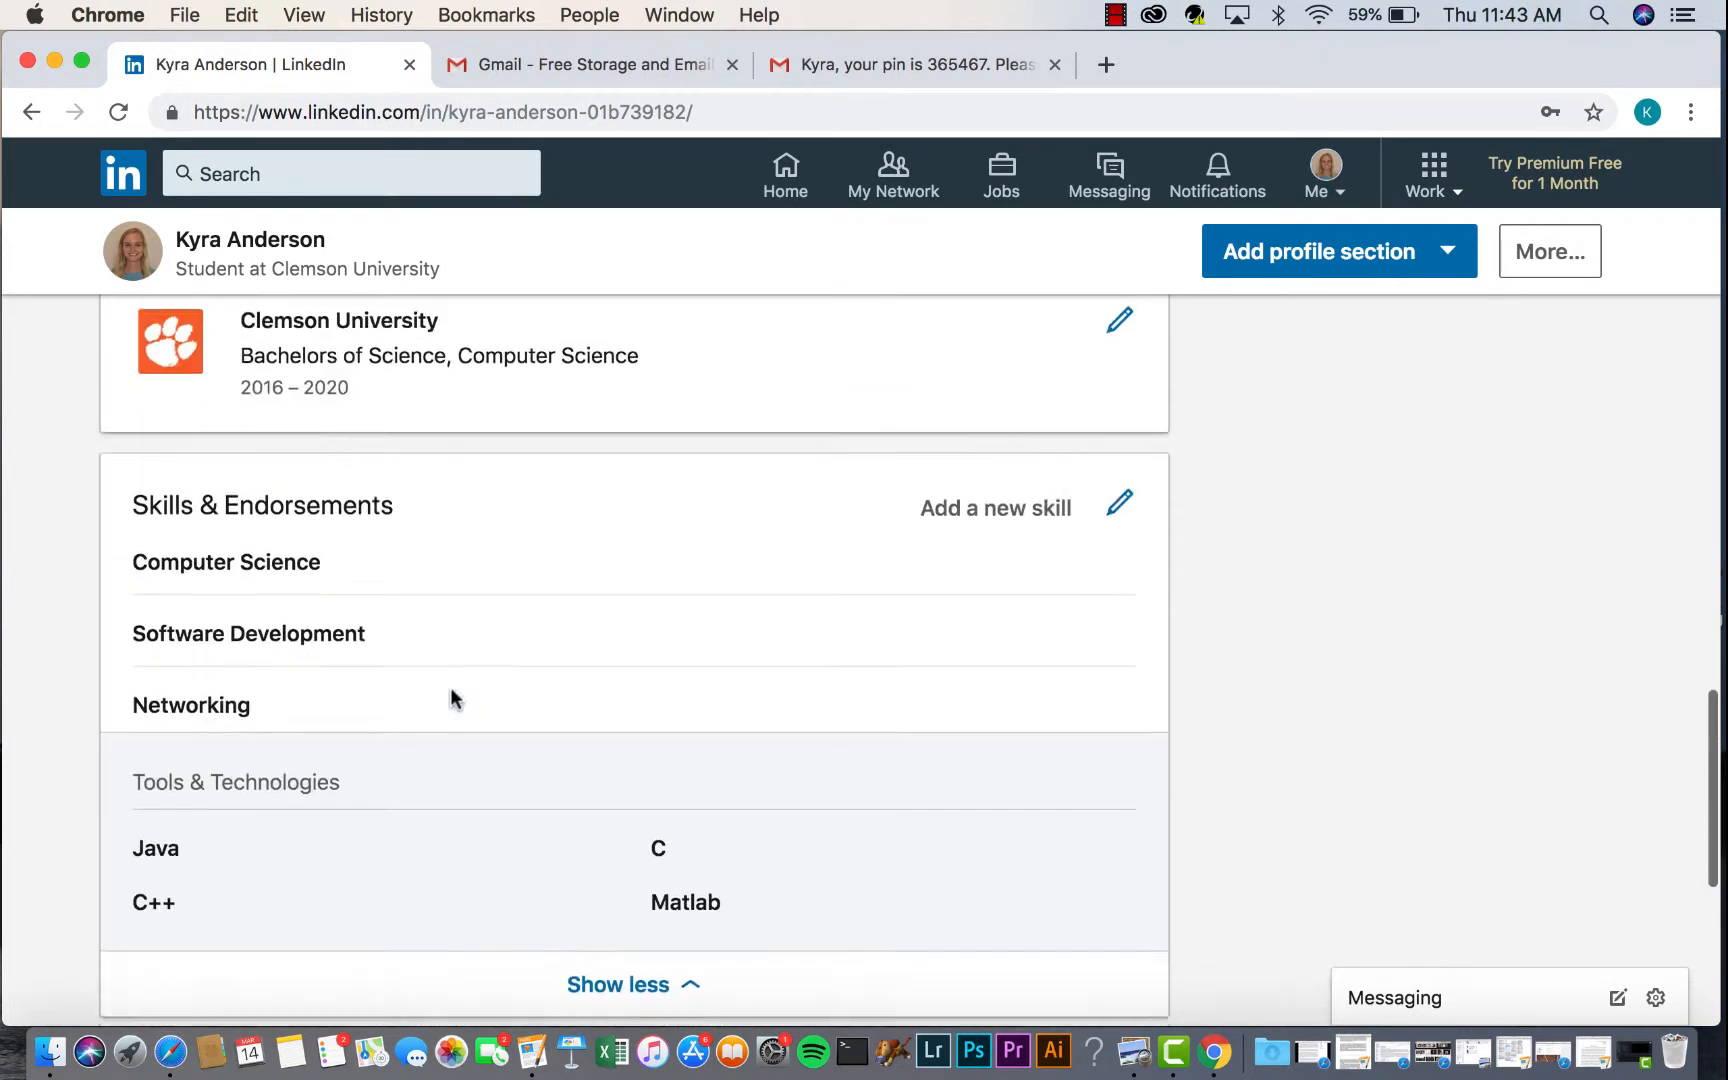
scroll(450, 697, "up", 15)
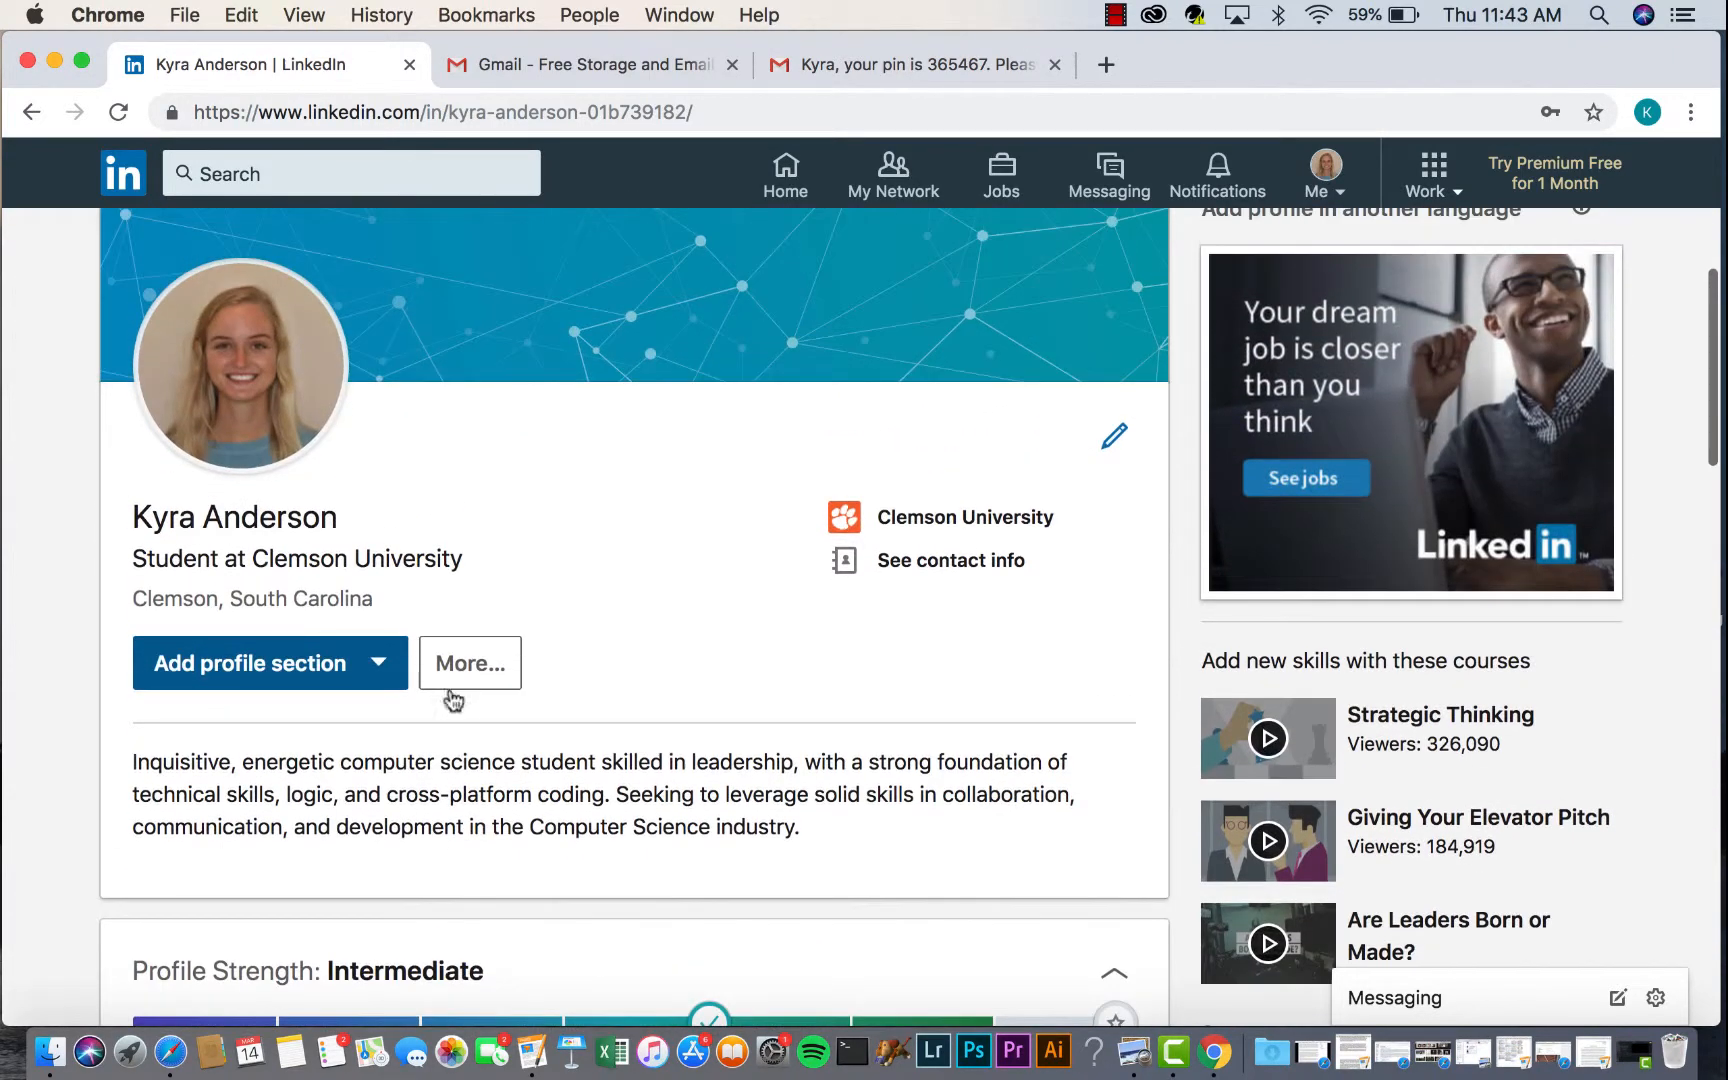
- Start a new Course entry under Accomplishments in Add profile section
left_click(336, 689)
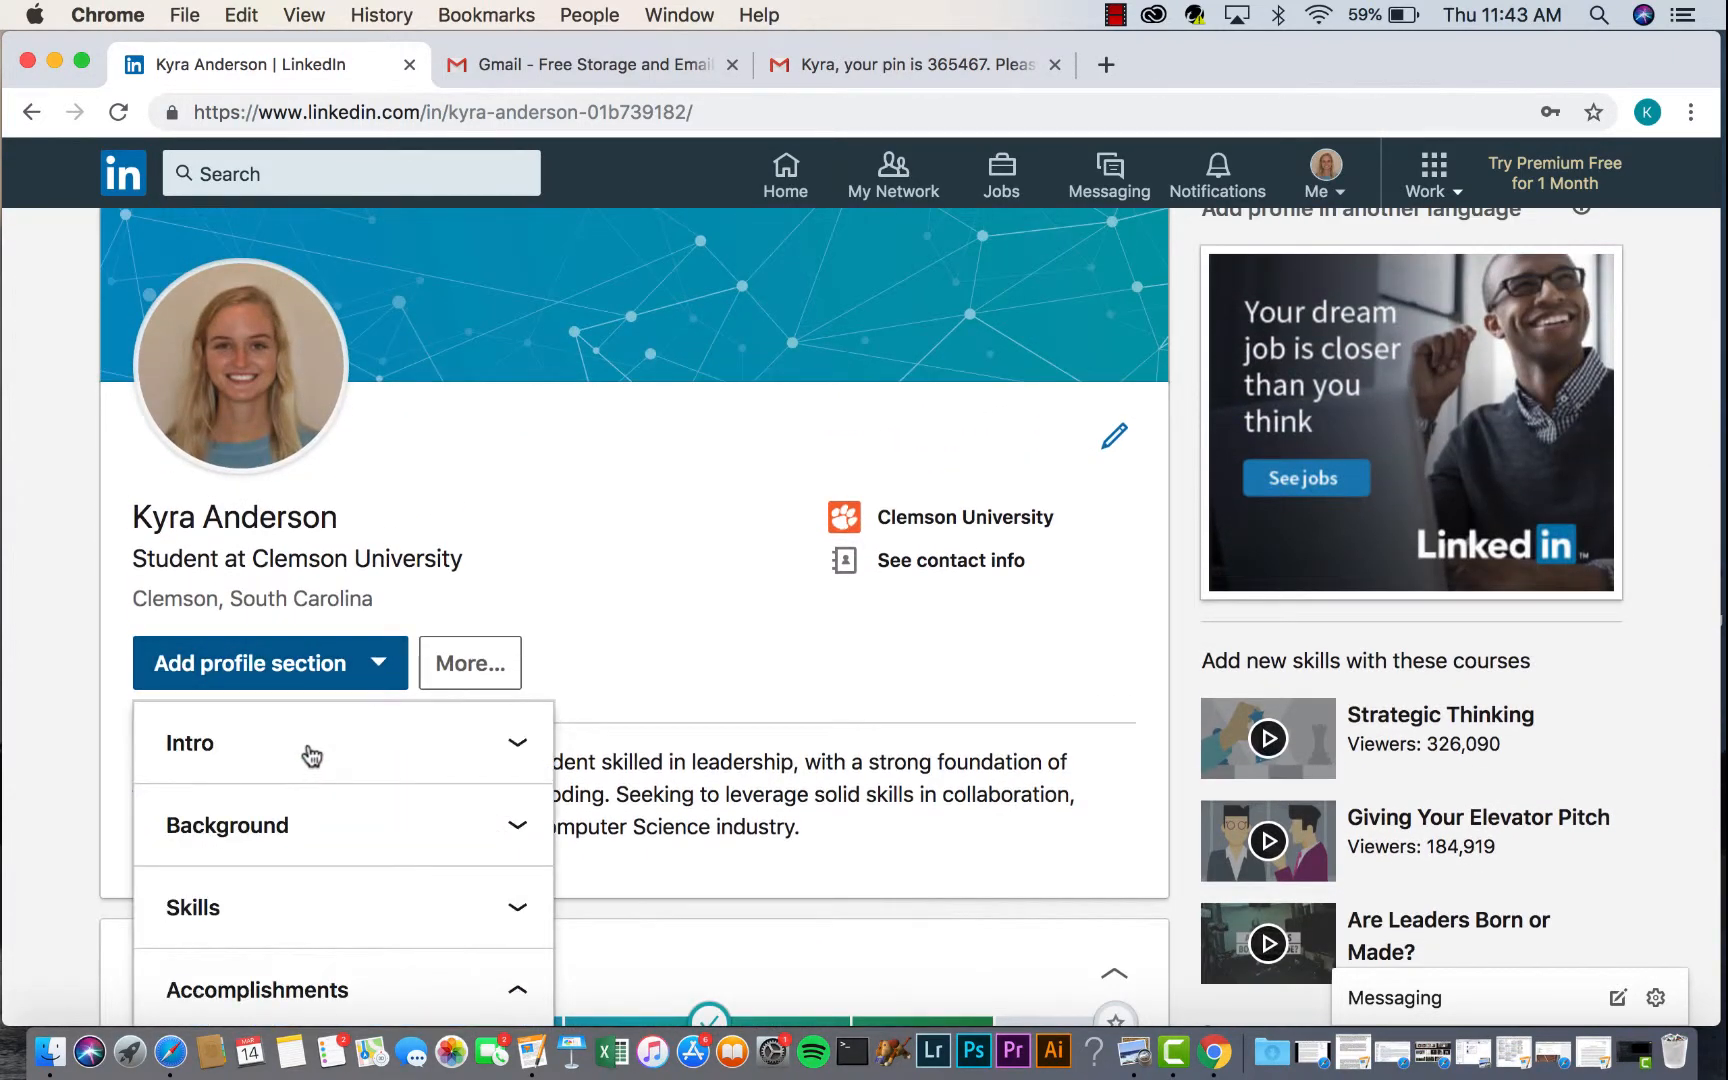
scroll(309, 760, "down", 5)
scroll(374, 528, "down", 1)
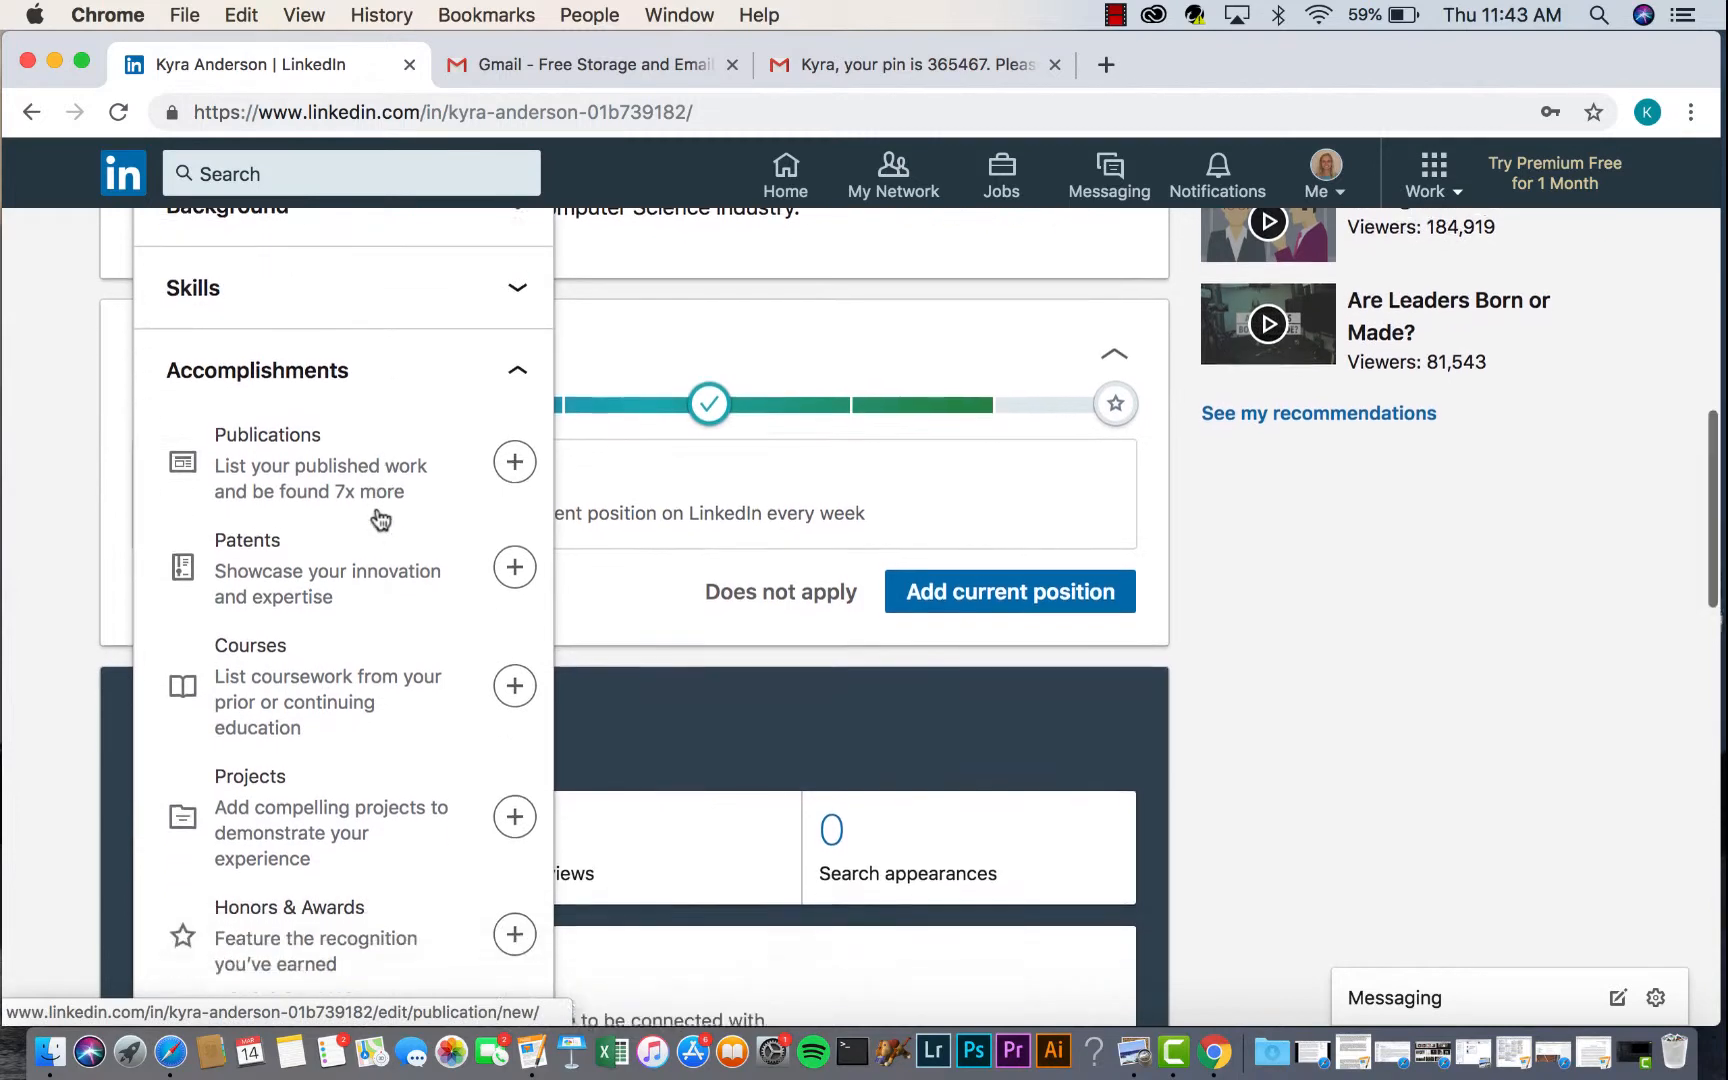
scroll(398, 624, "down", 3)
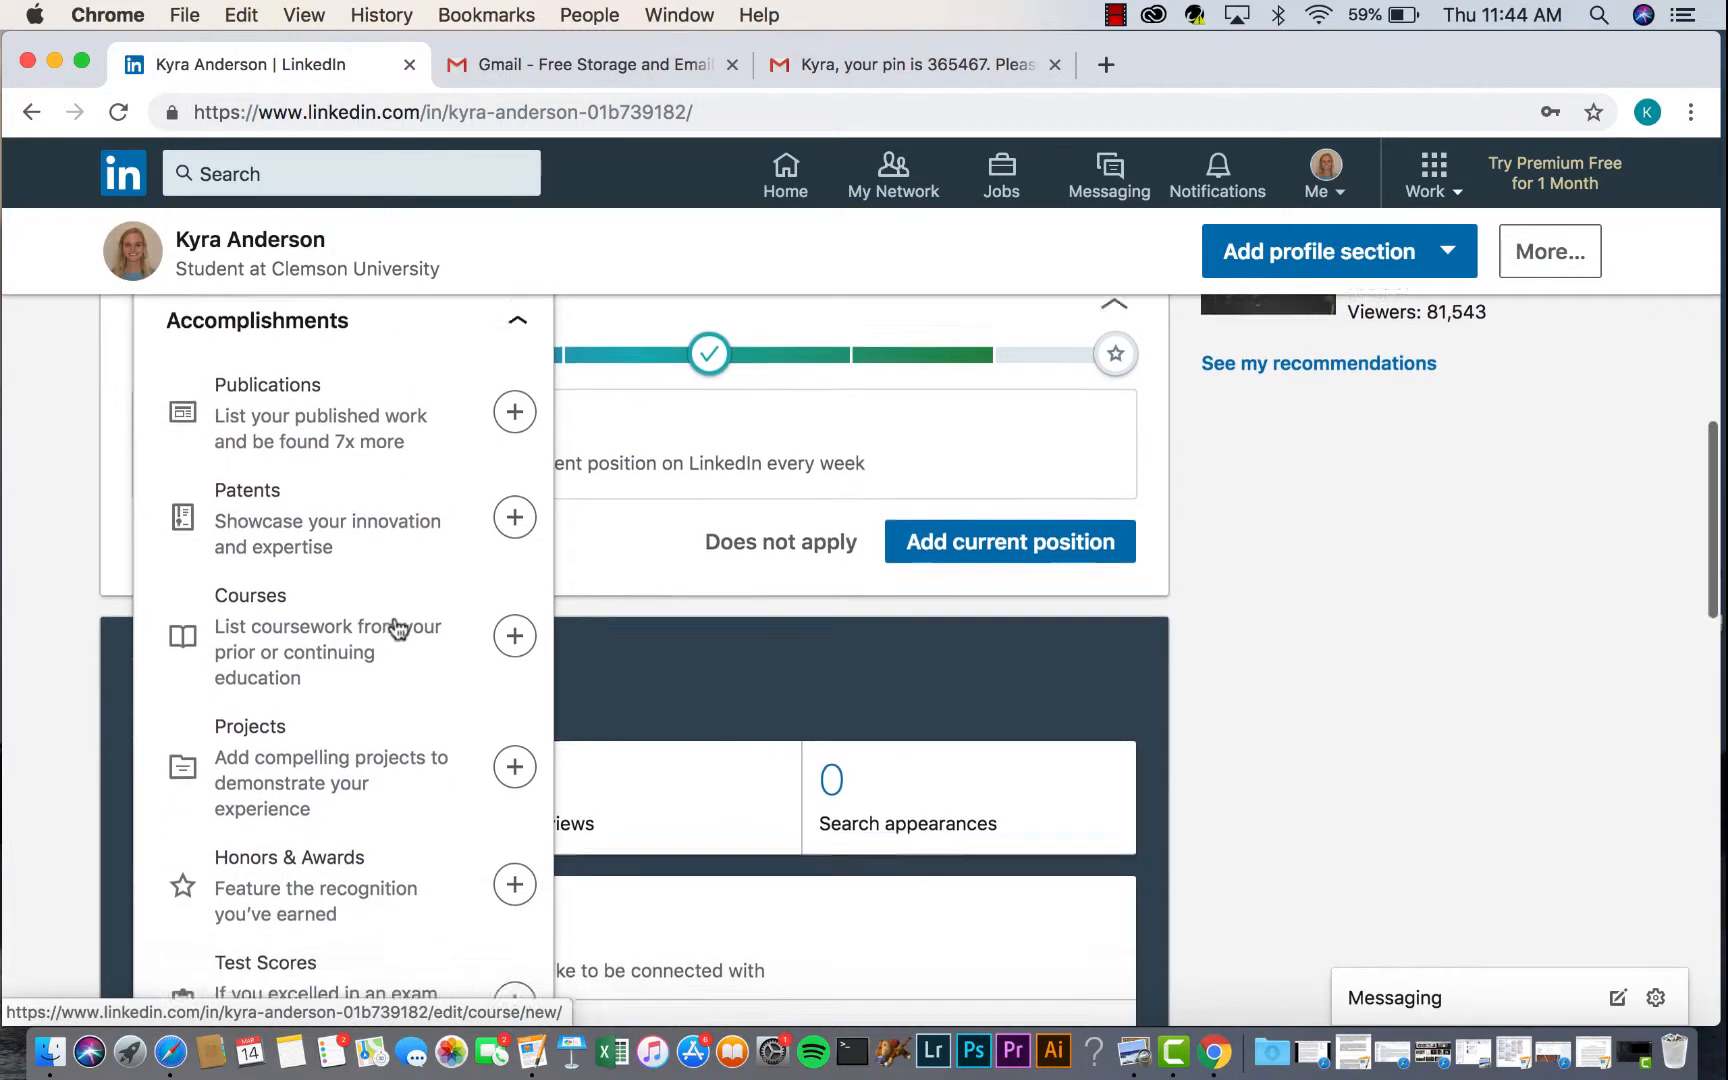
scroll(395, 625, "down", 3)
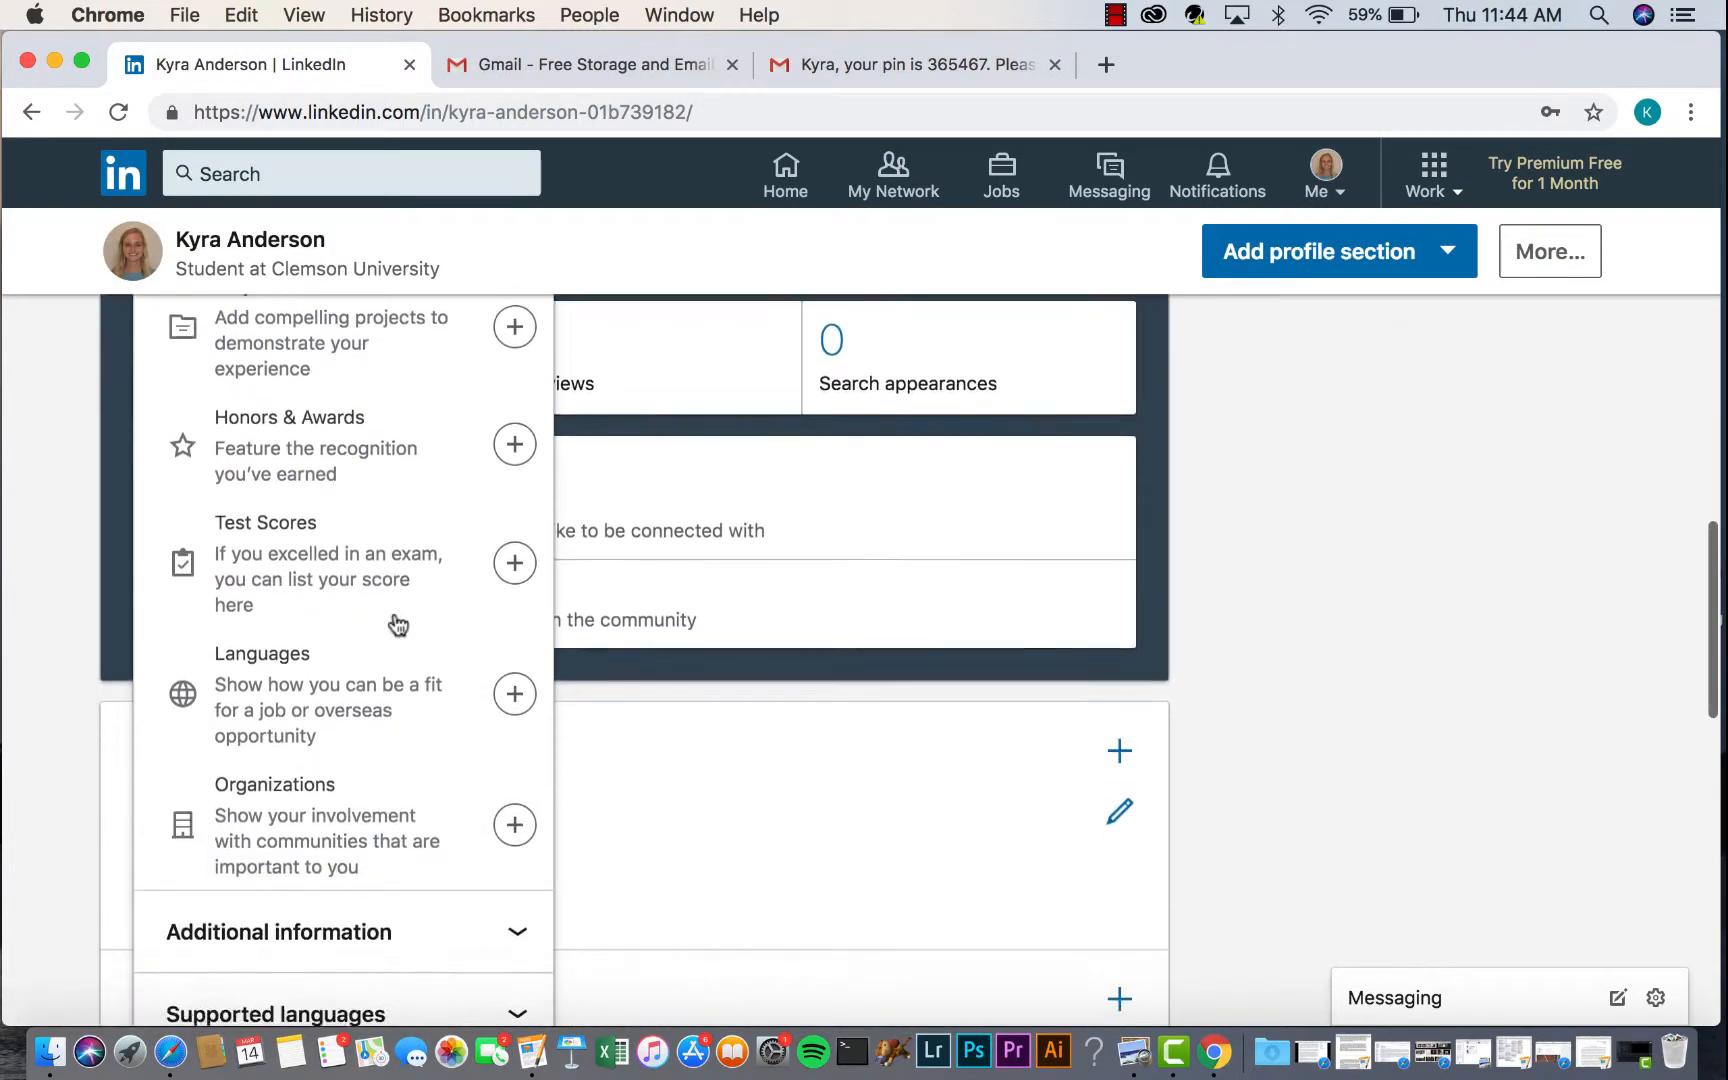
scroll(398, 625, "up", 2)
scroll(398, 624, "up", 2)
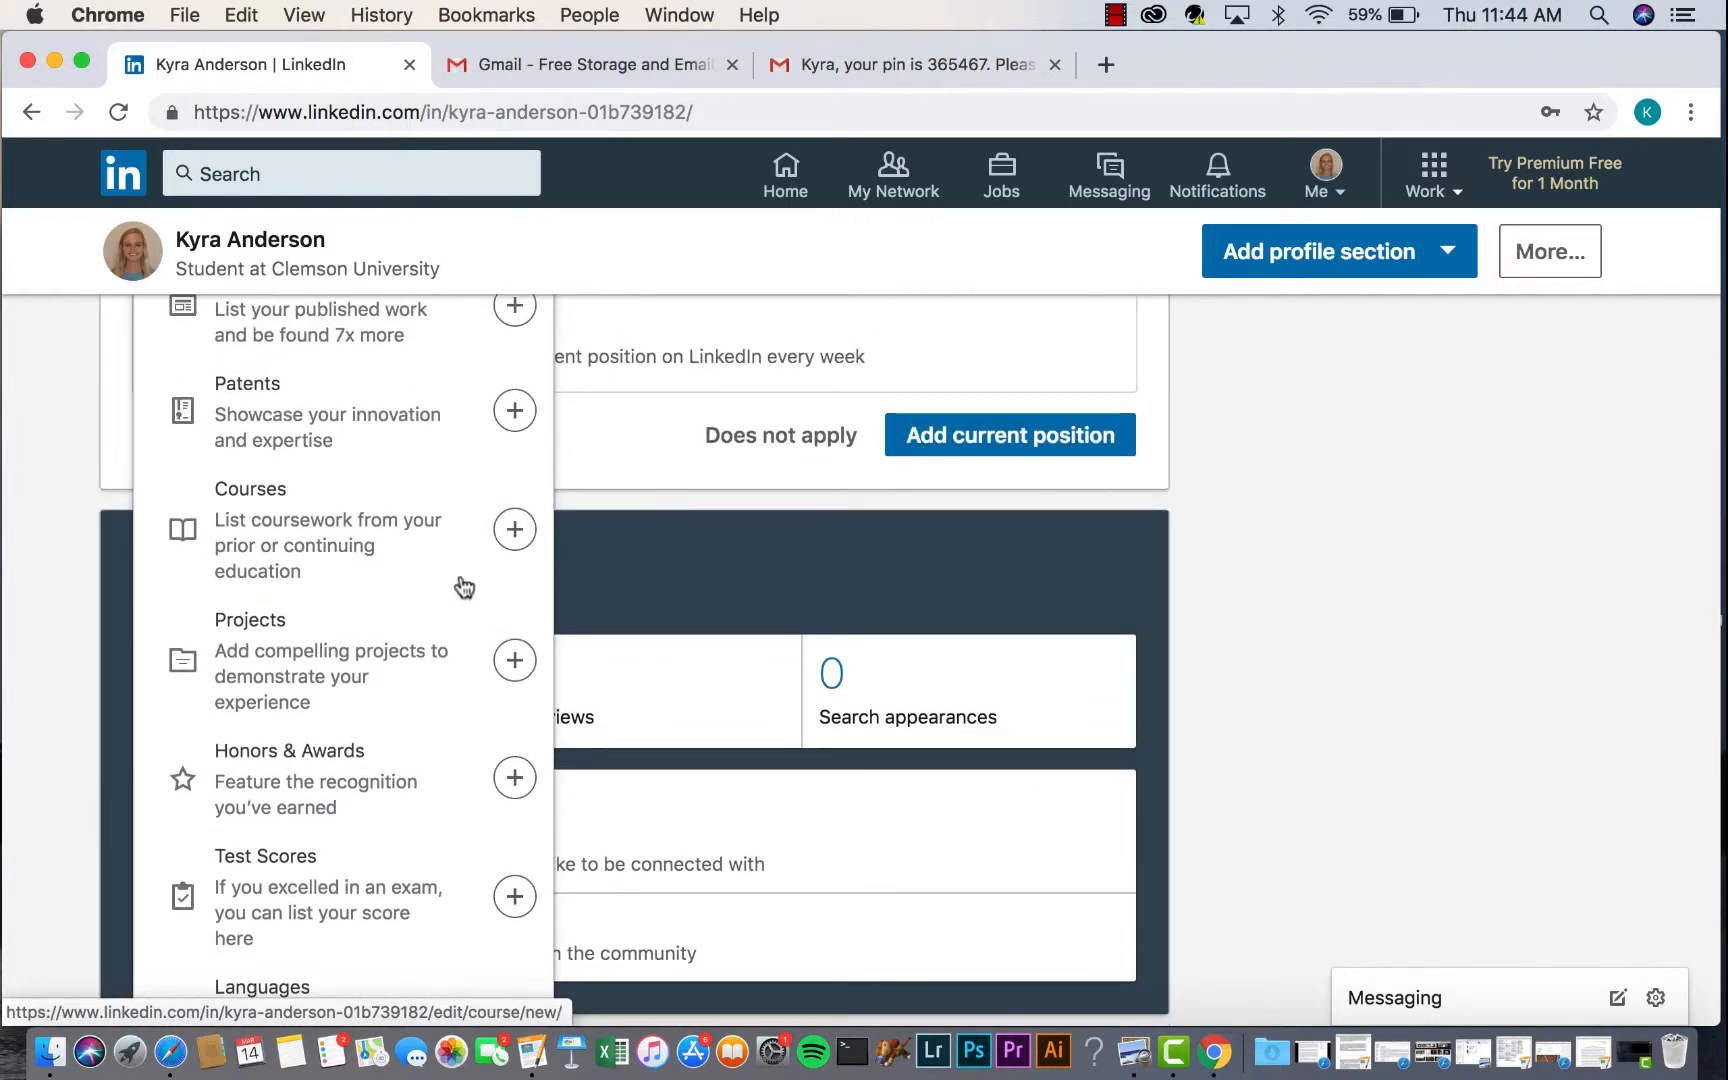
left_click(512, 532)
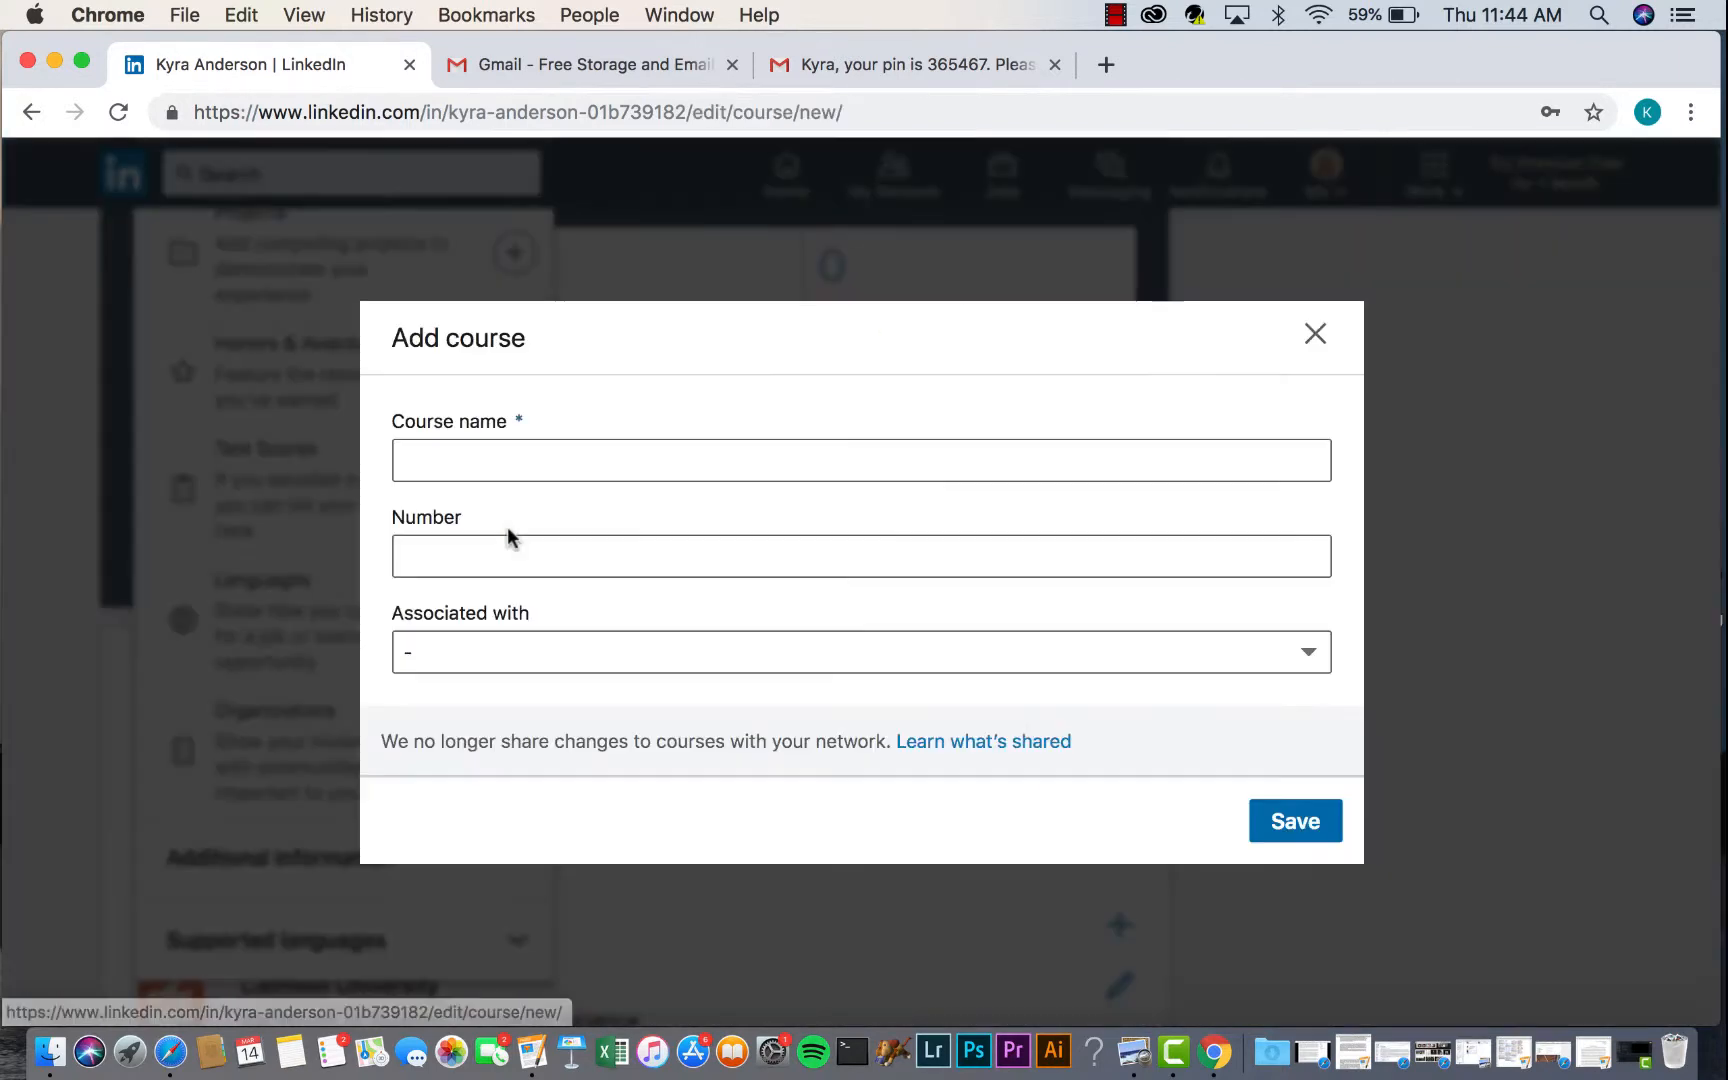
- Save the course 'Algorithms and Data Structures' associated with the Clemson computer science degree
left_click(517, 455)
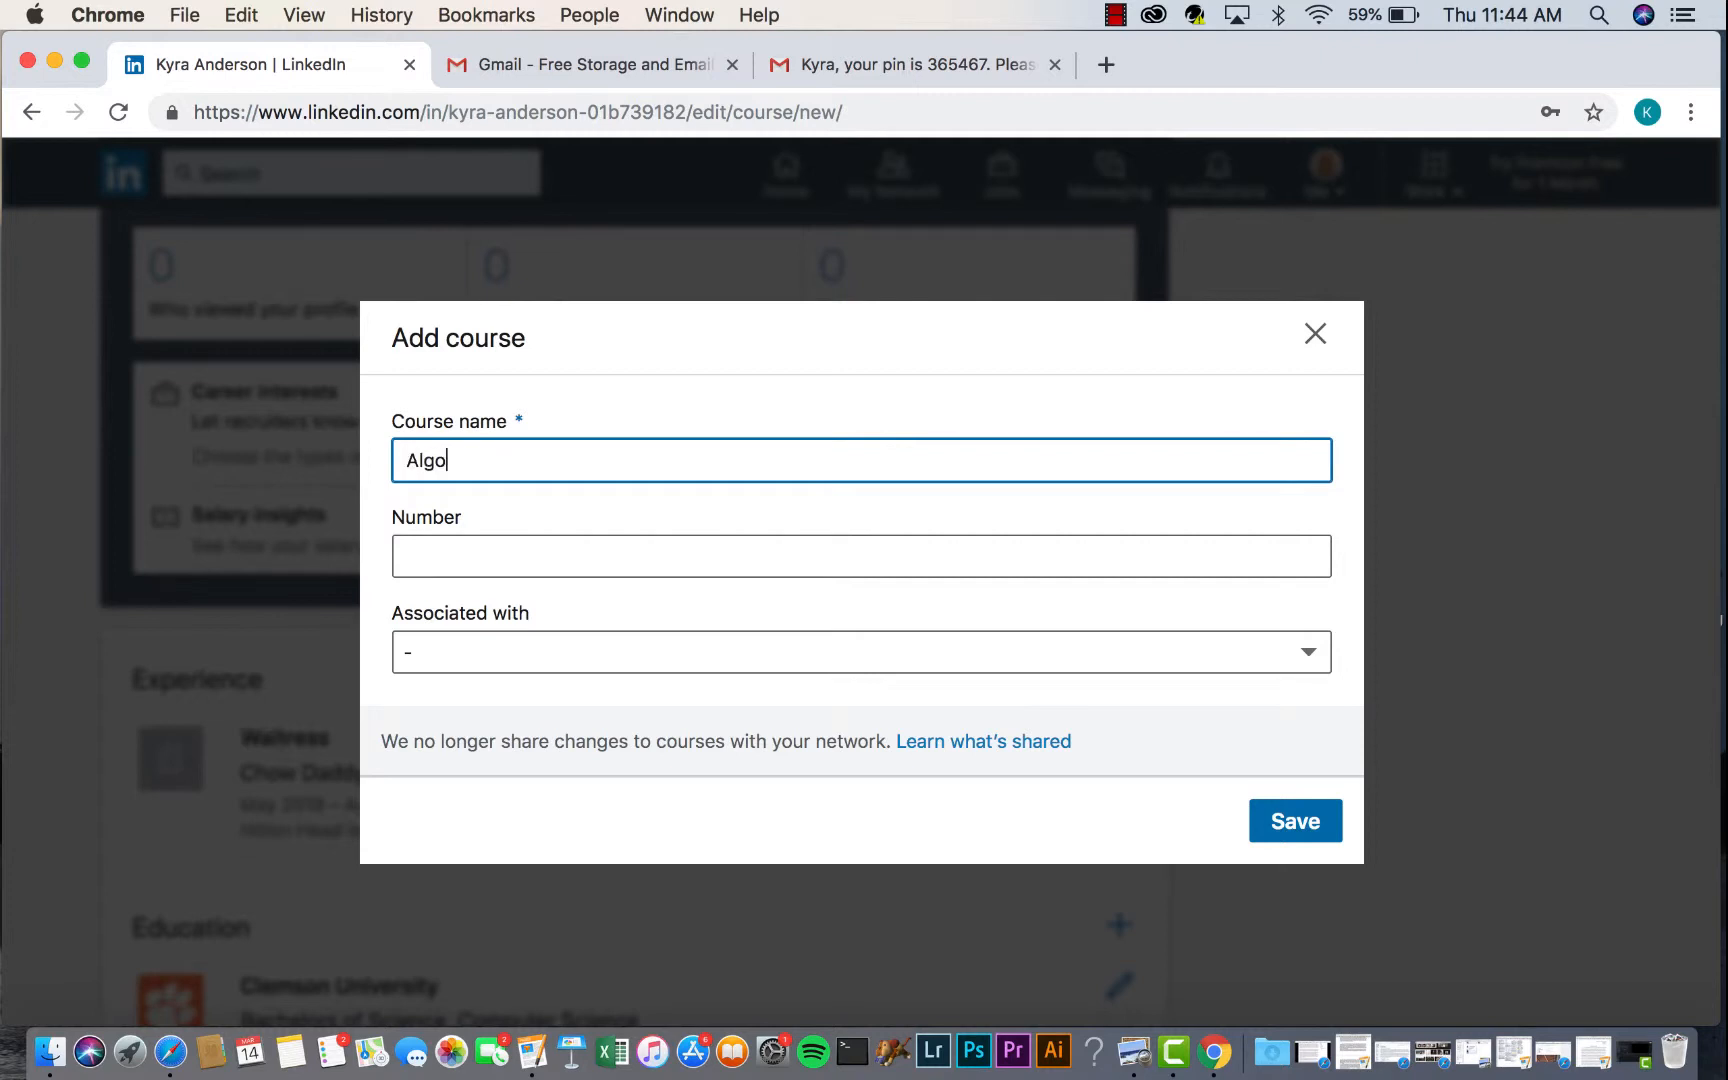
type("Algorithms and Data Structures")
key("Tab")
left_click(518, 652)
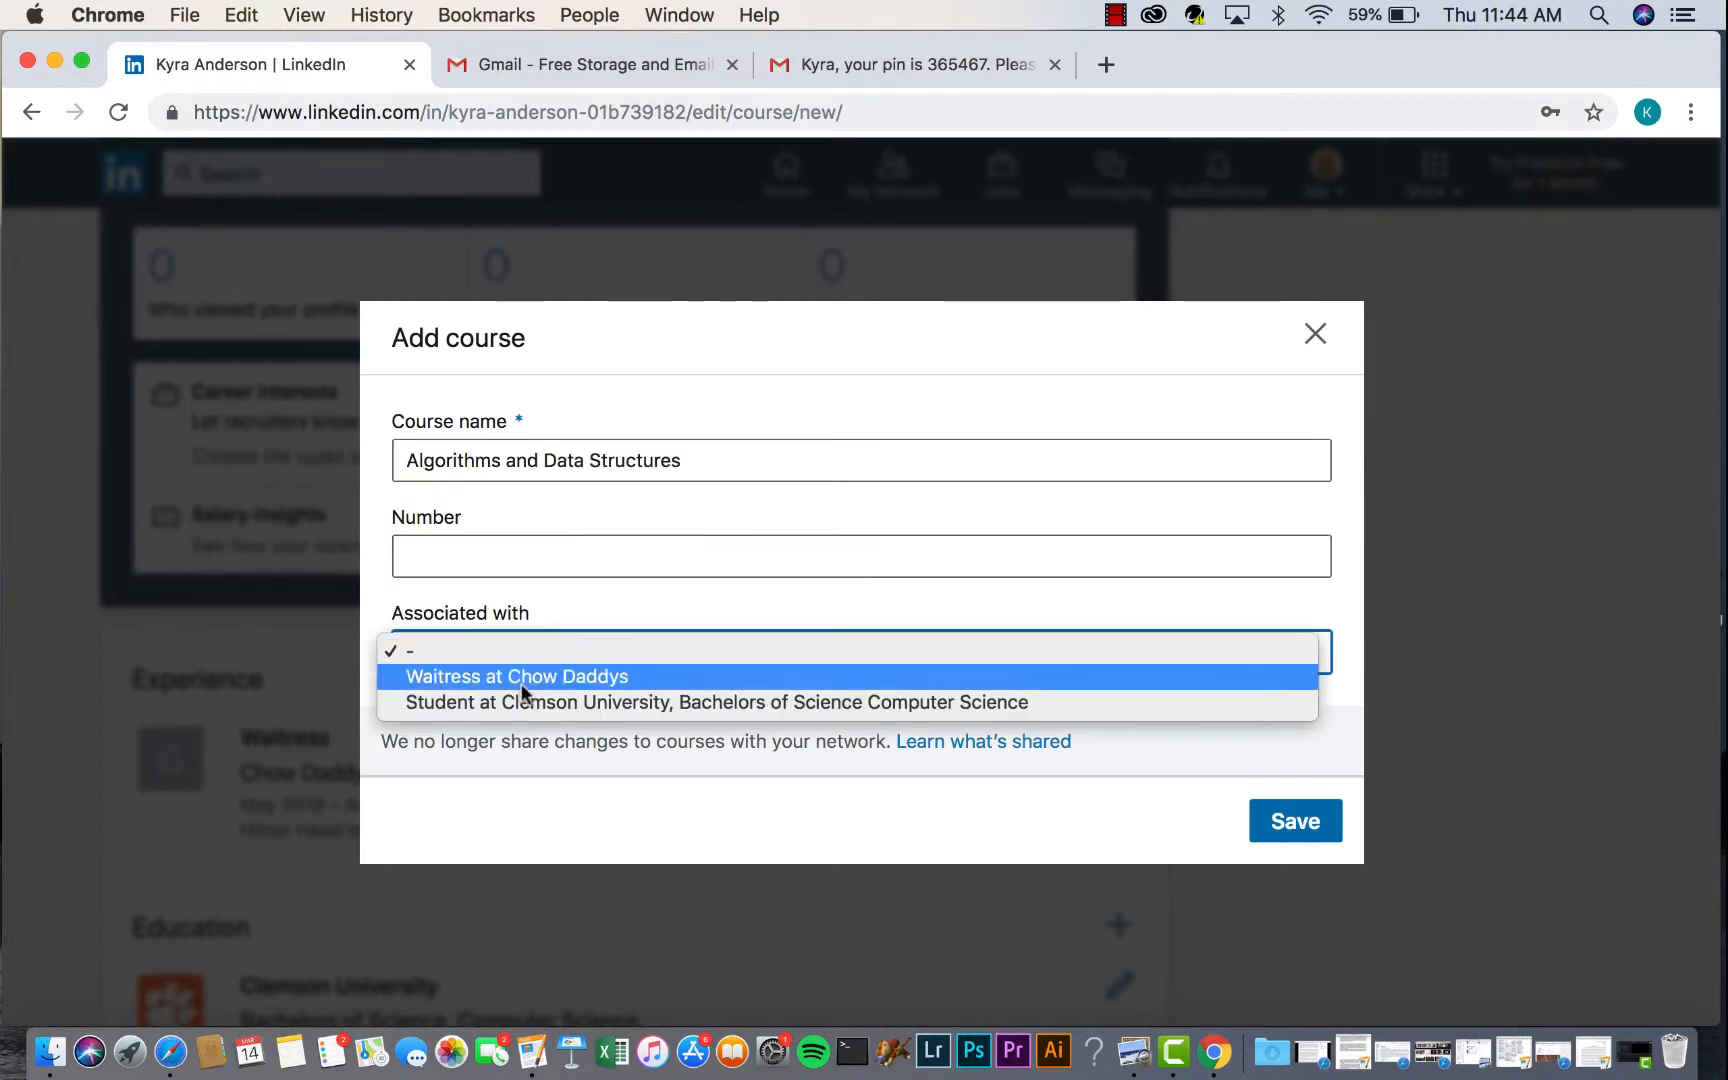
left_click(522, 697)
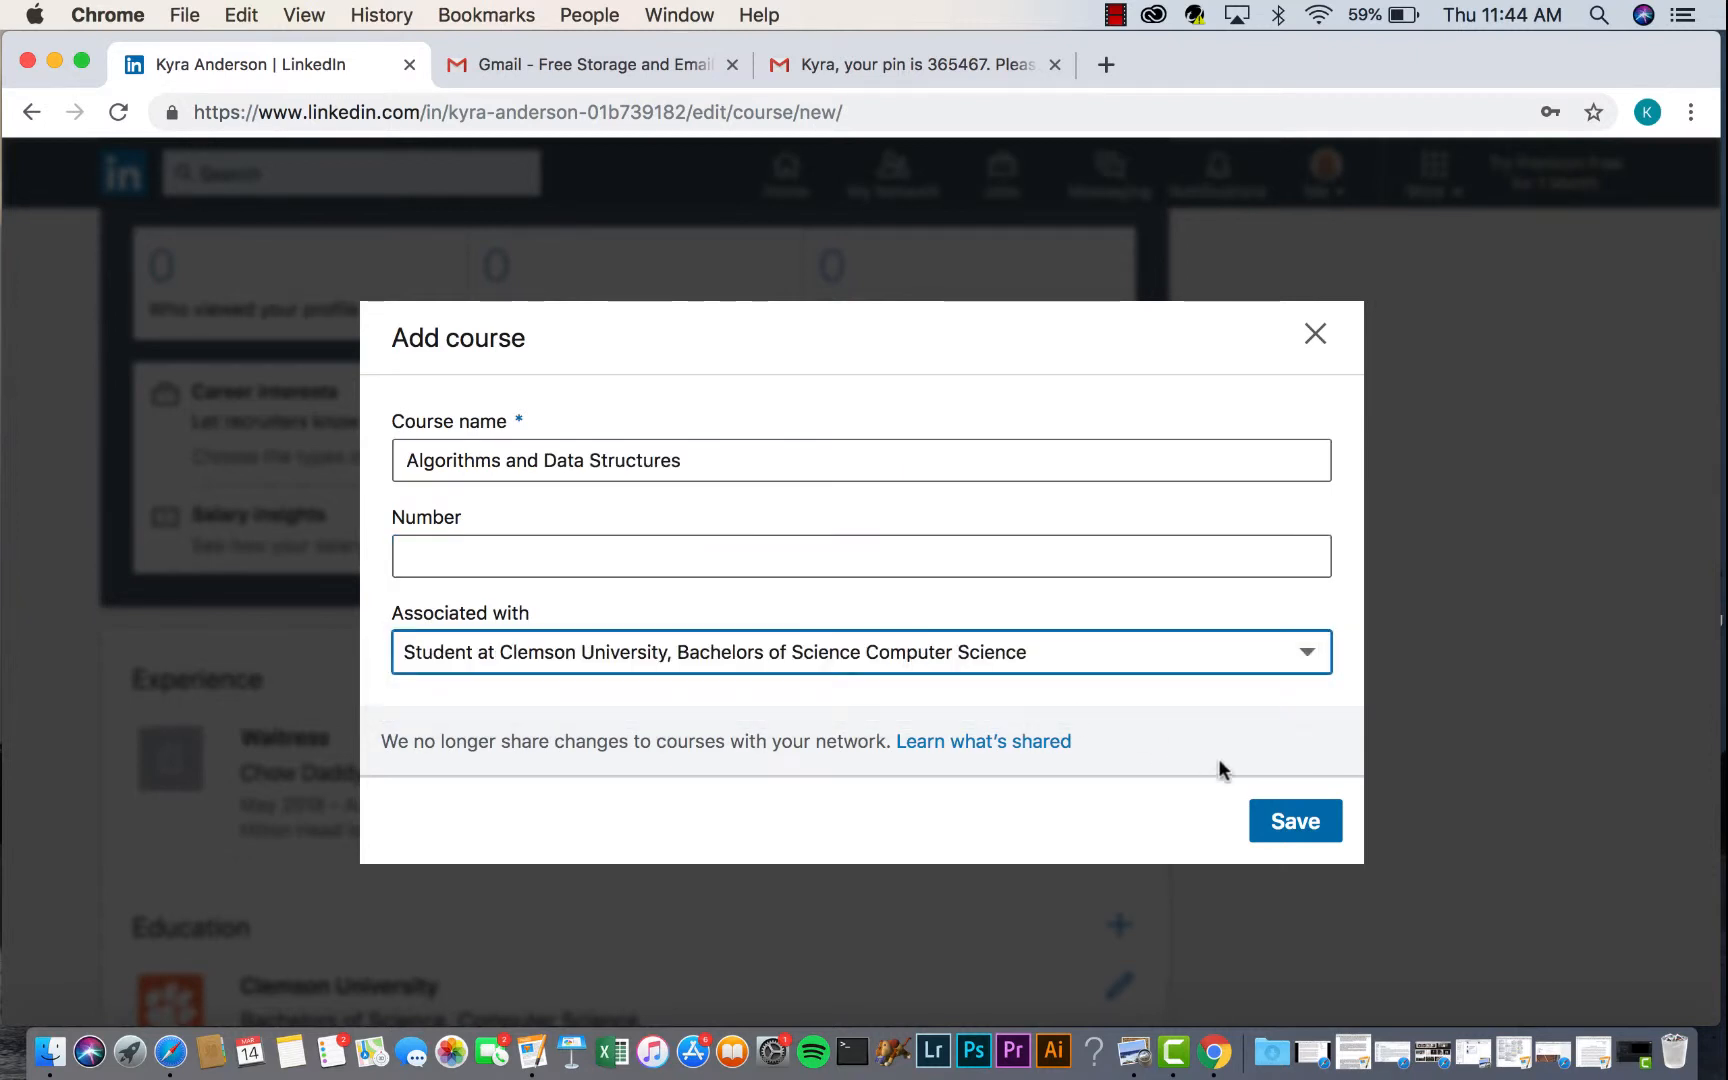
left_click(1287, 822)
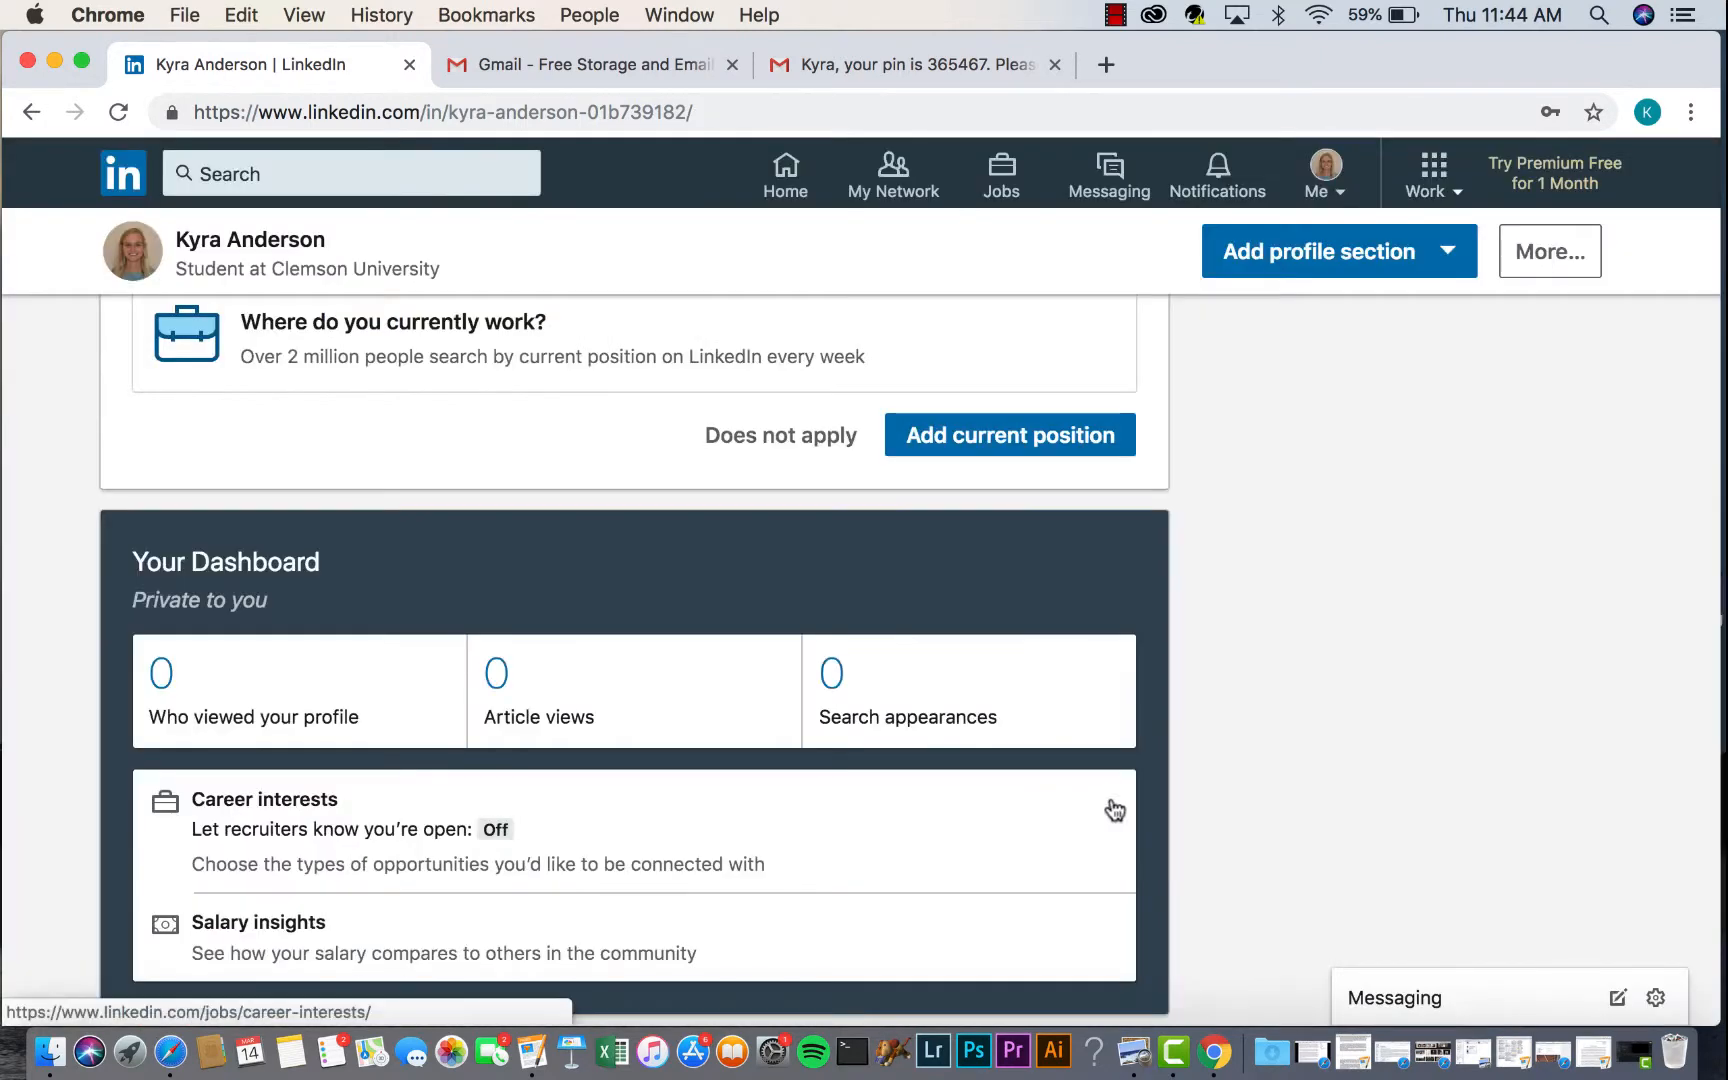
- Scroll to Accomplishments, expand the saved courses and open the accomplishment types
scroll(716, 747, "up", 4)
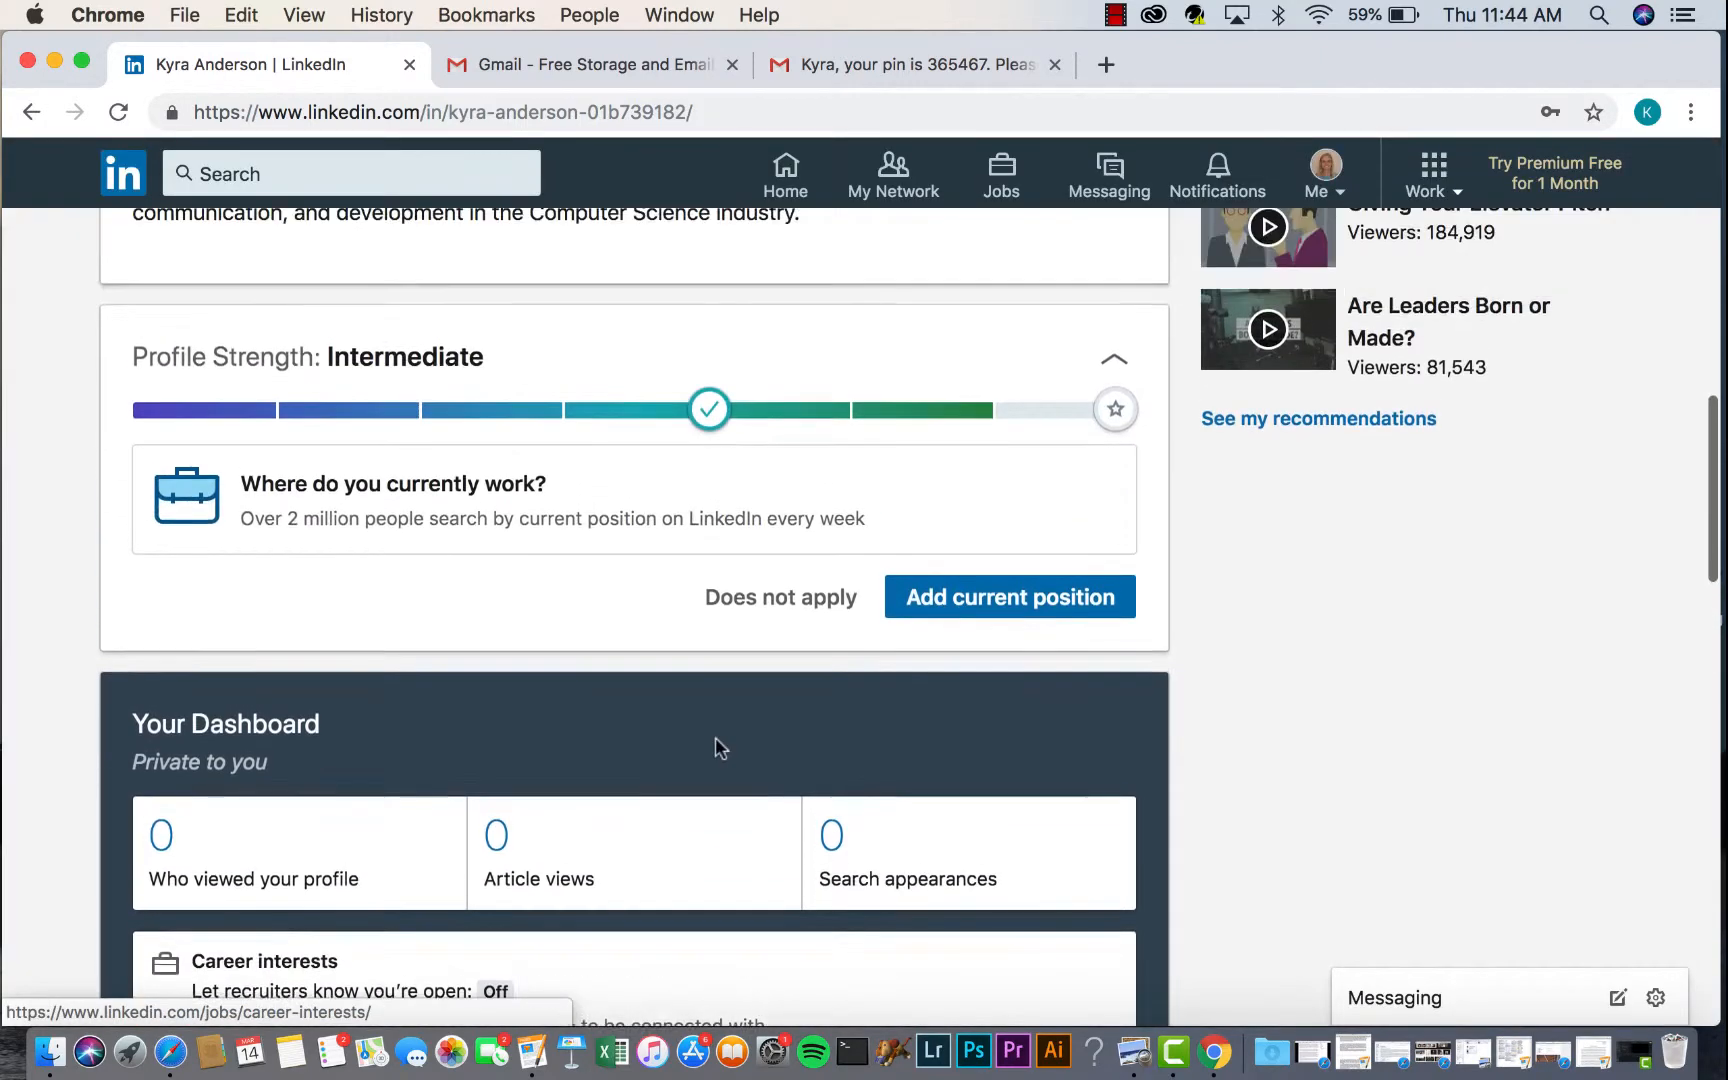
scroll(716, 742, "down", 10)
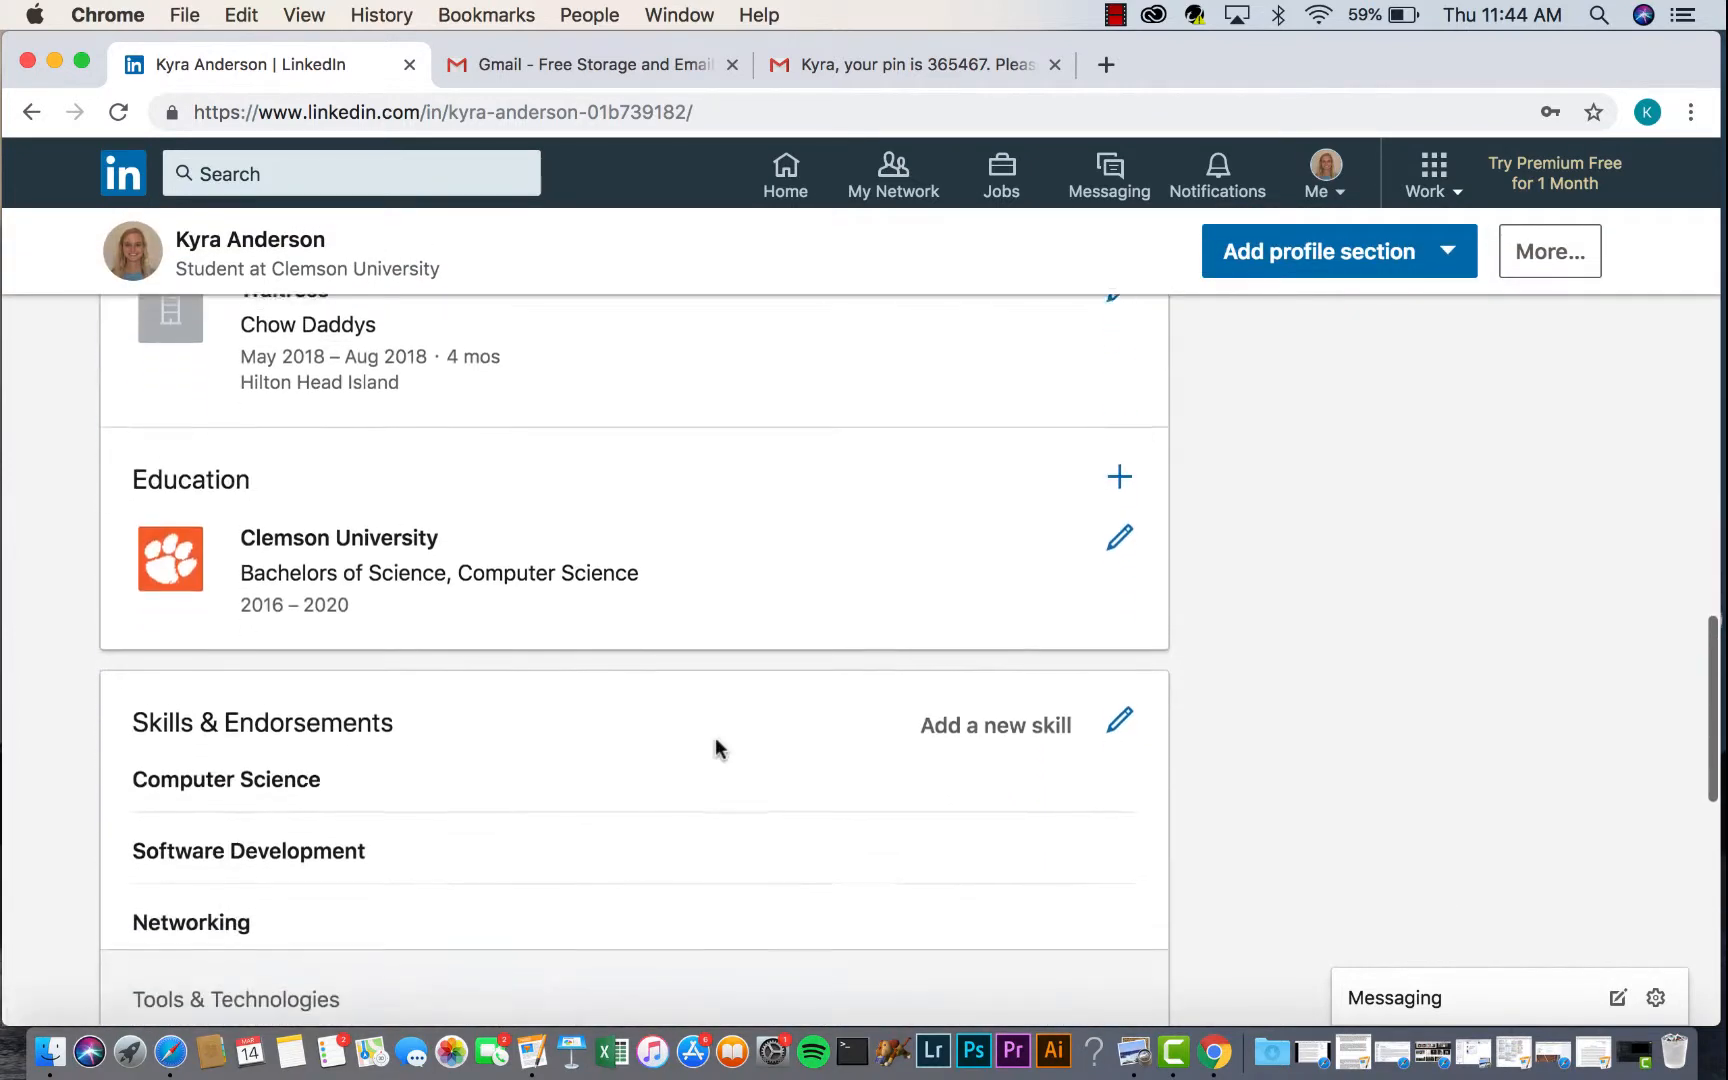
scroll(716, 748, "down", 2)
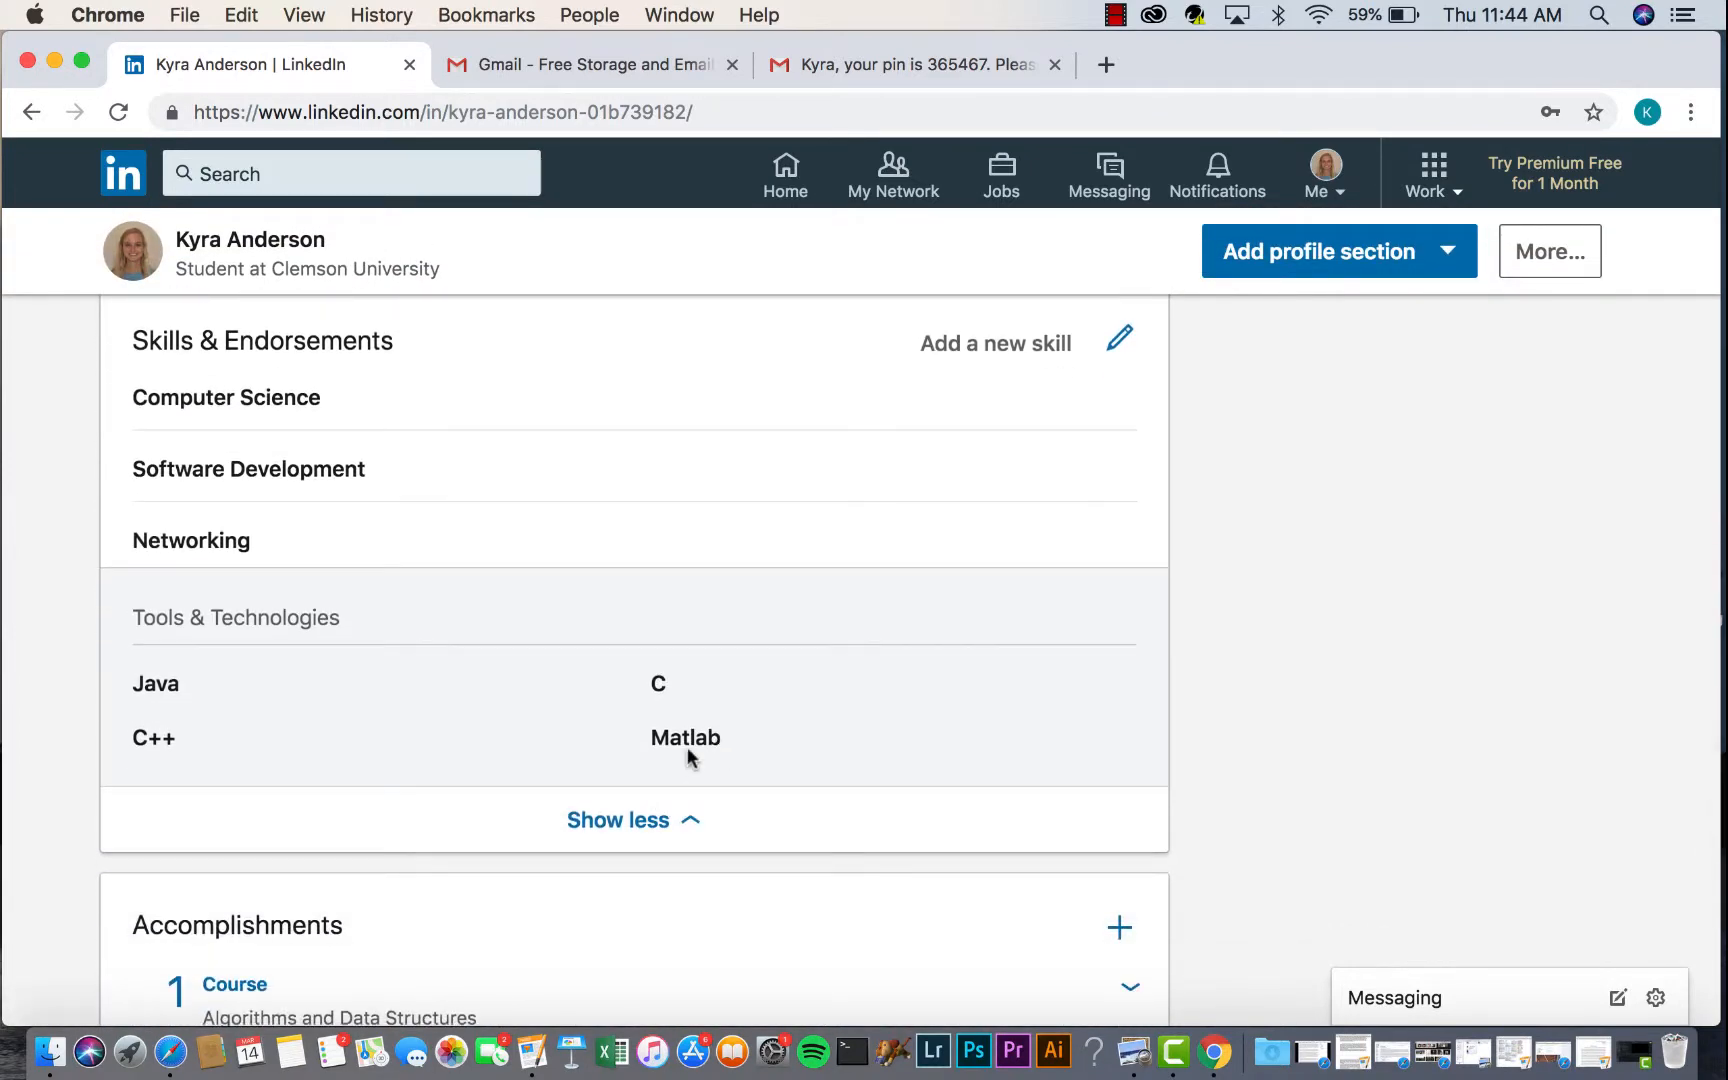
scroll(687, 757, "down", 3)
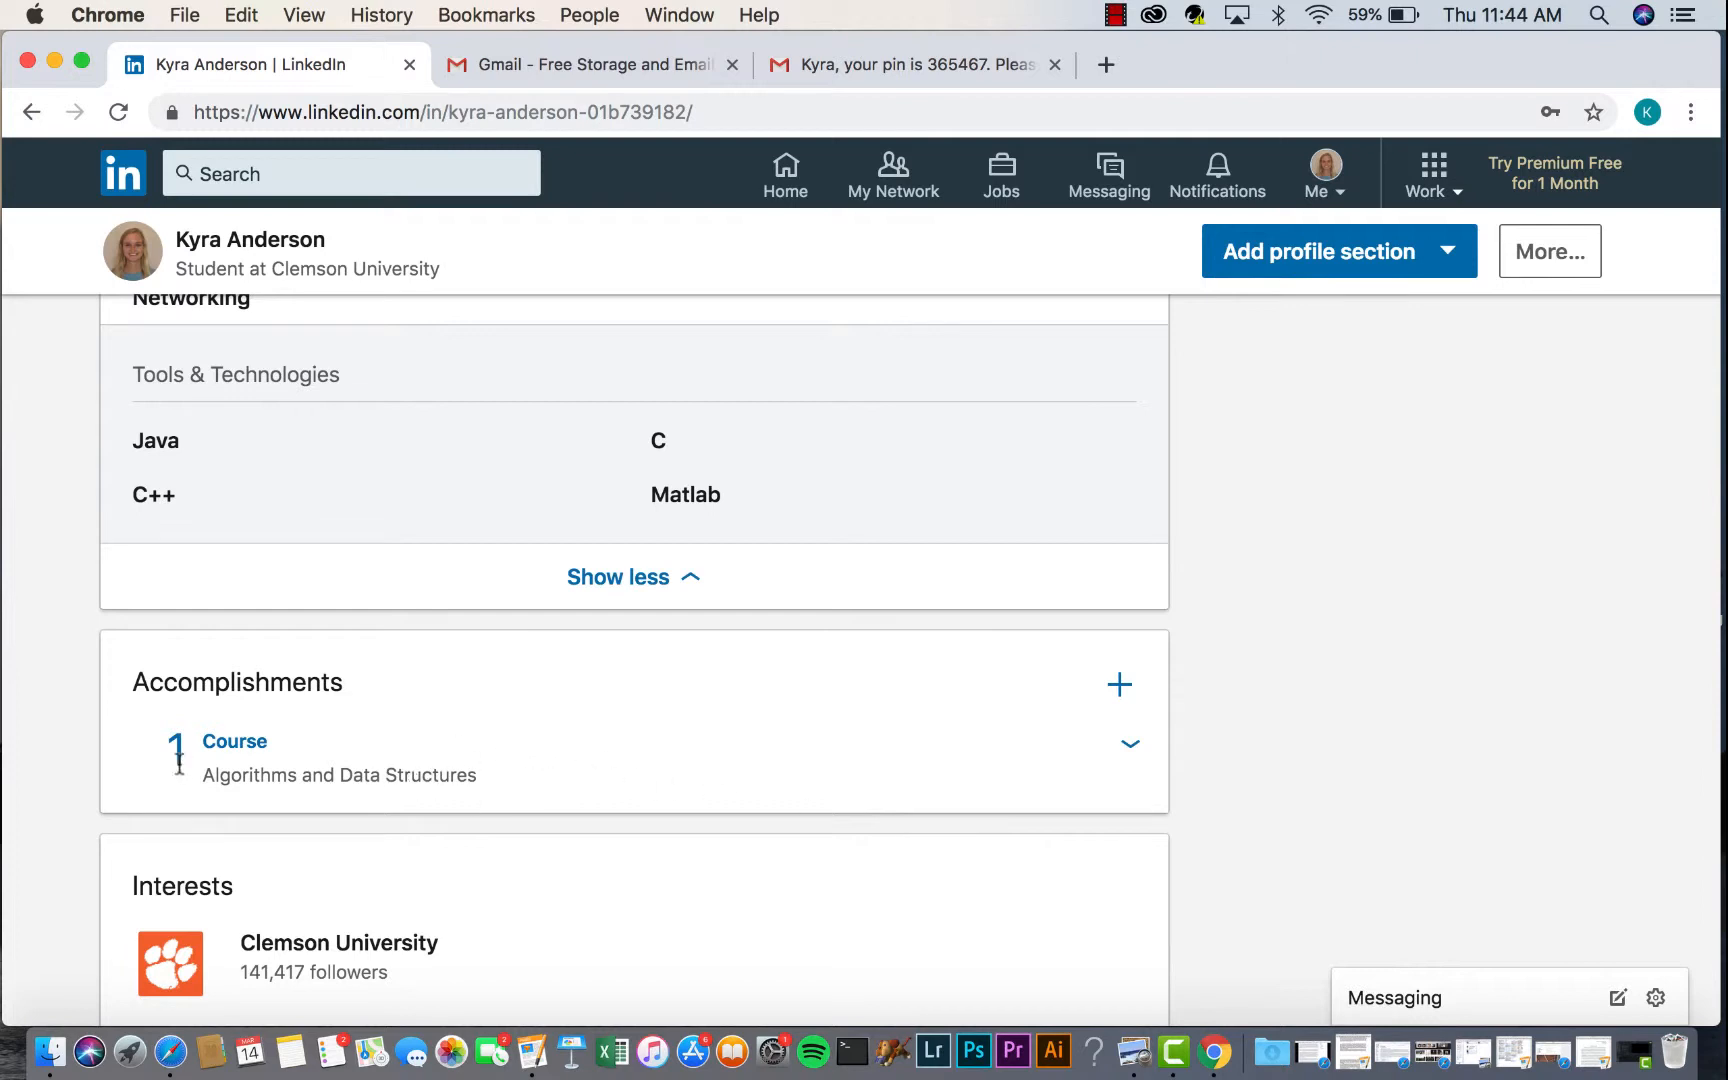
left_click(1117, 684)
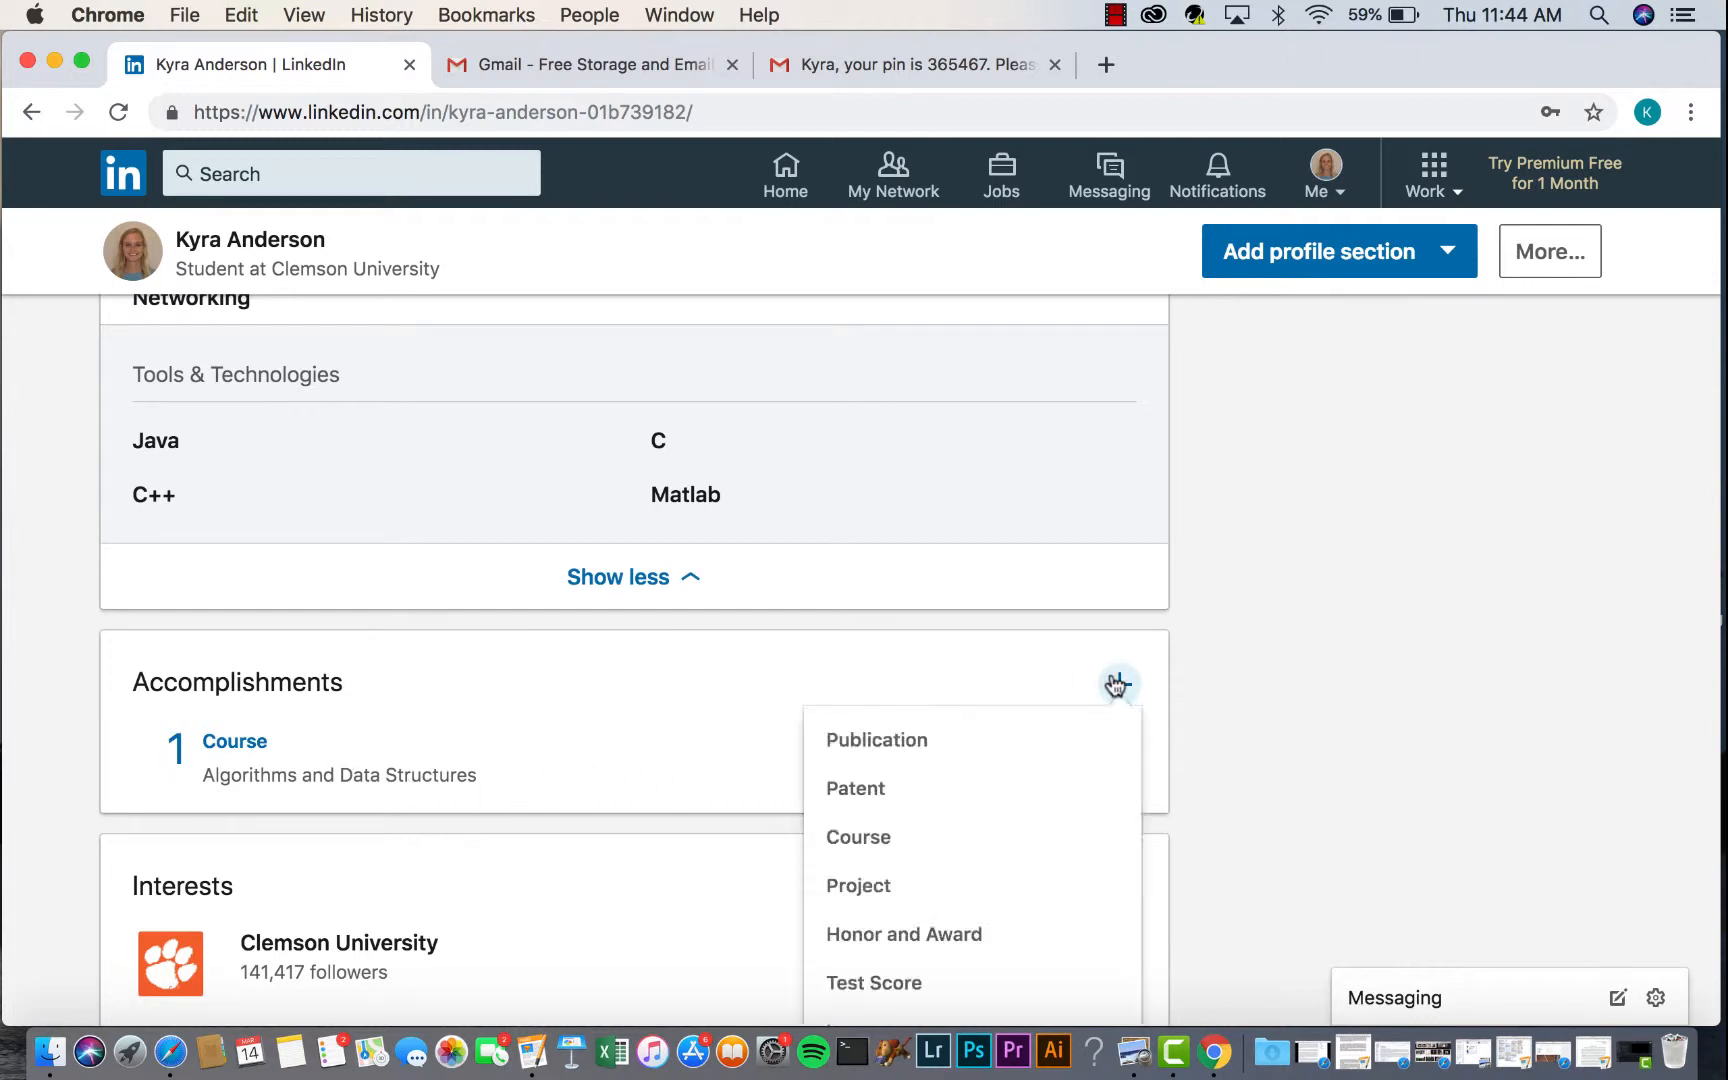
scroll(720, 655, "down", 2)
left_click(700, 643)
left_click(1128, 565)
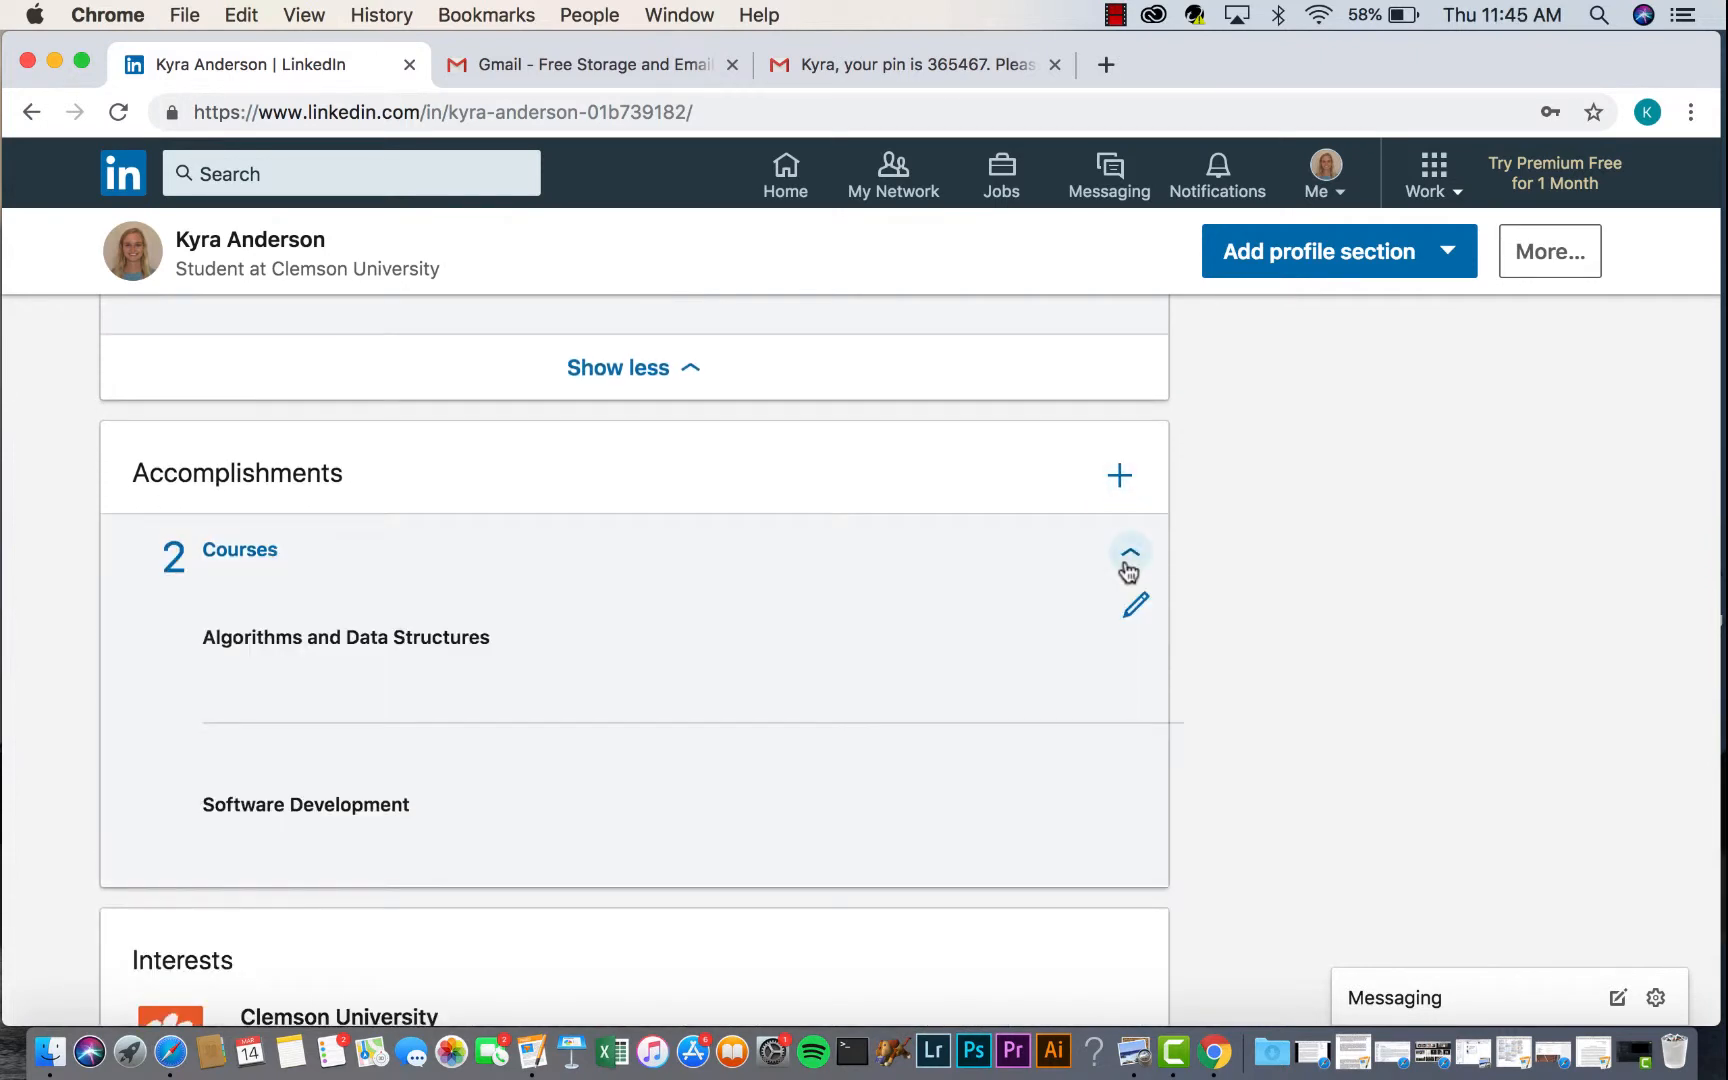
left_click(1120, 477)
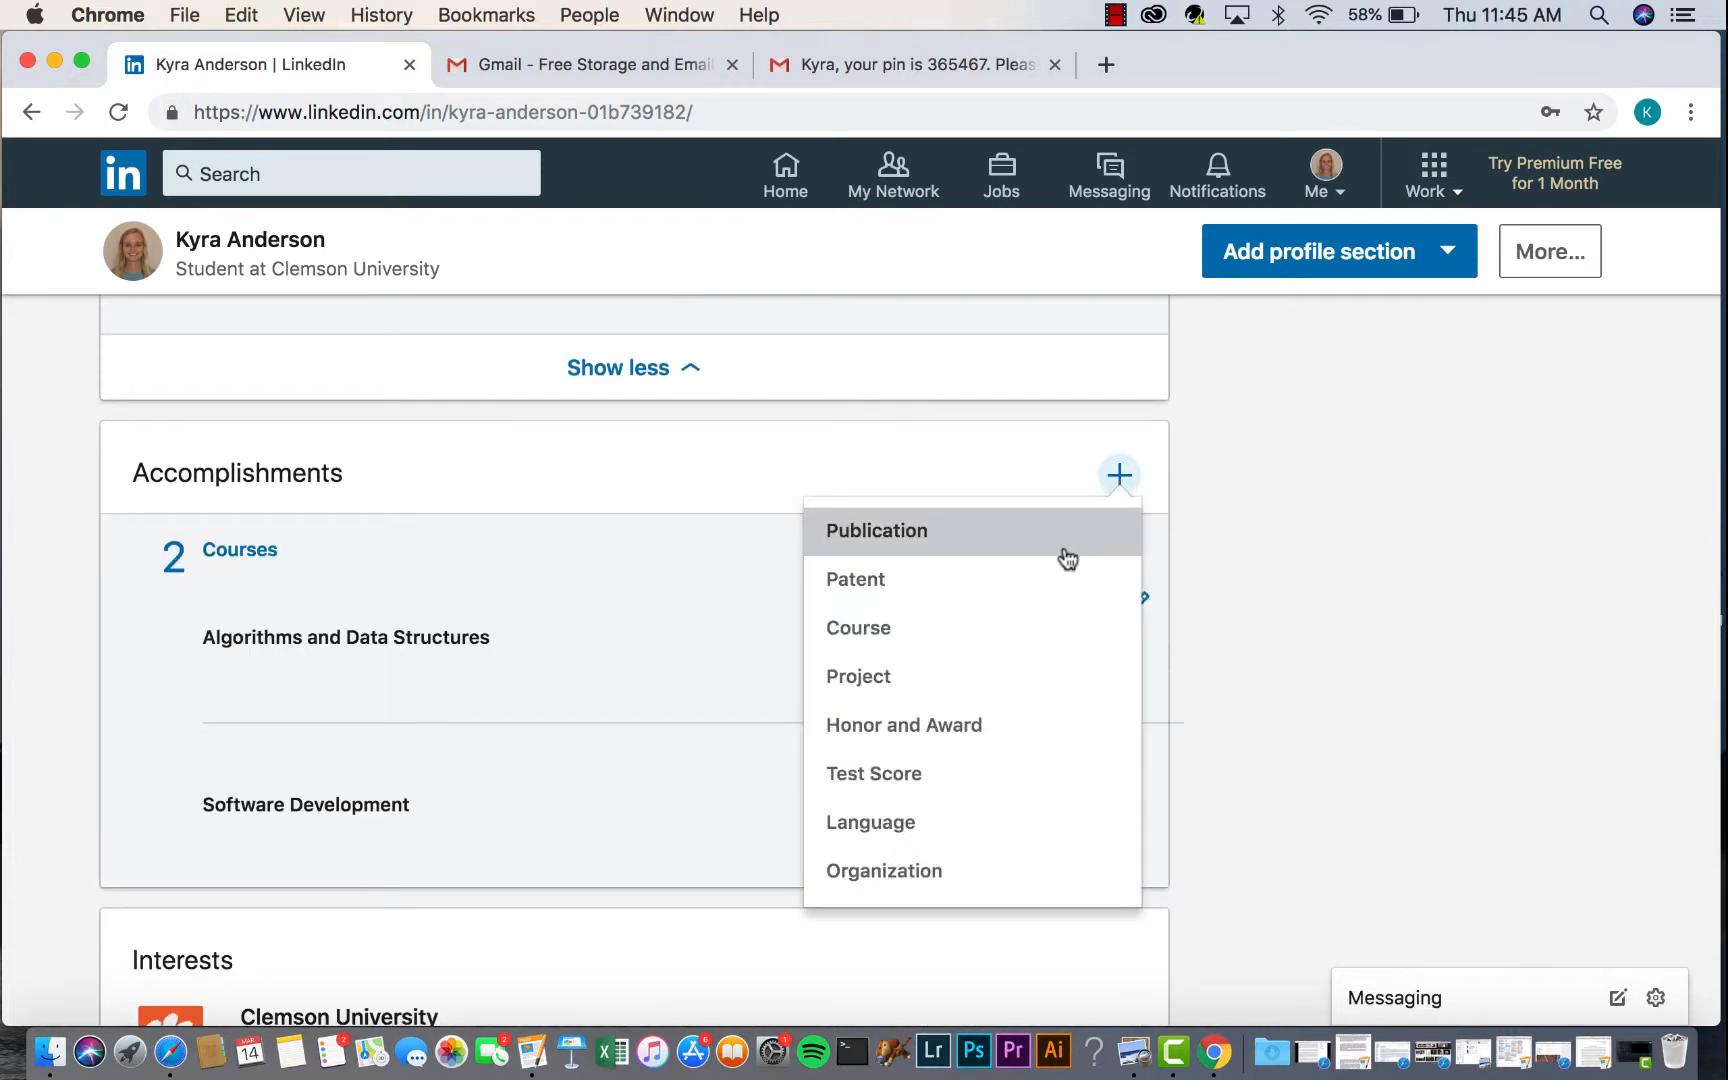
- Add the course Discrete Structures, number 2070, linked to the Clemson degree
left_click(1003, 640)
left_click(607, 461)
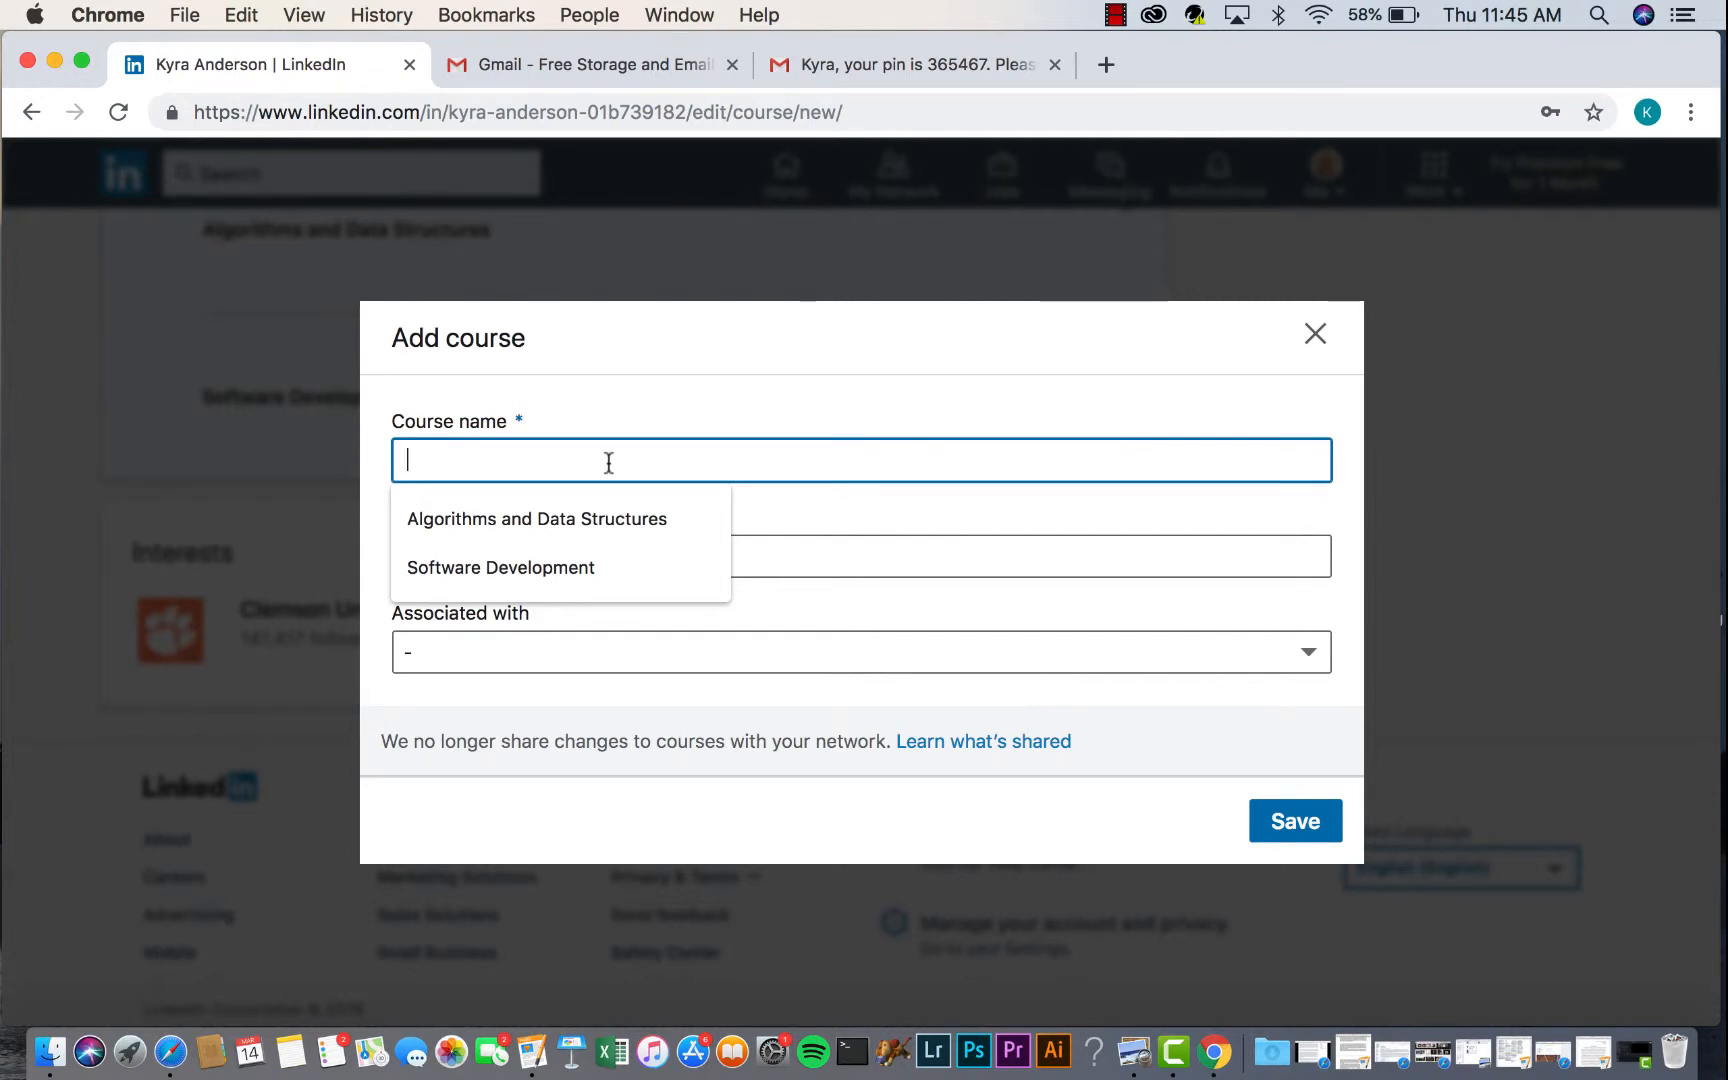
type("Discrete S")
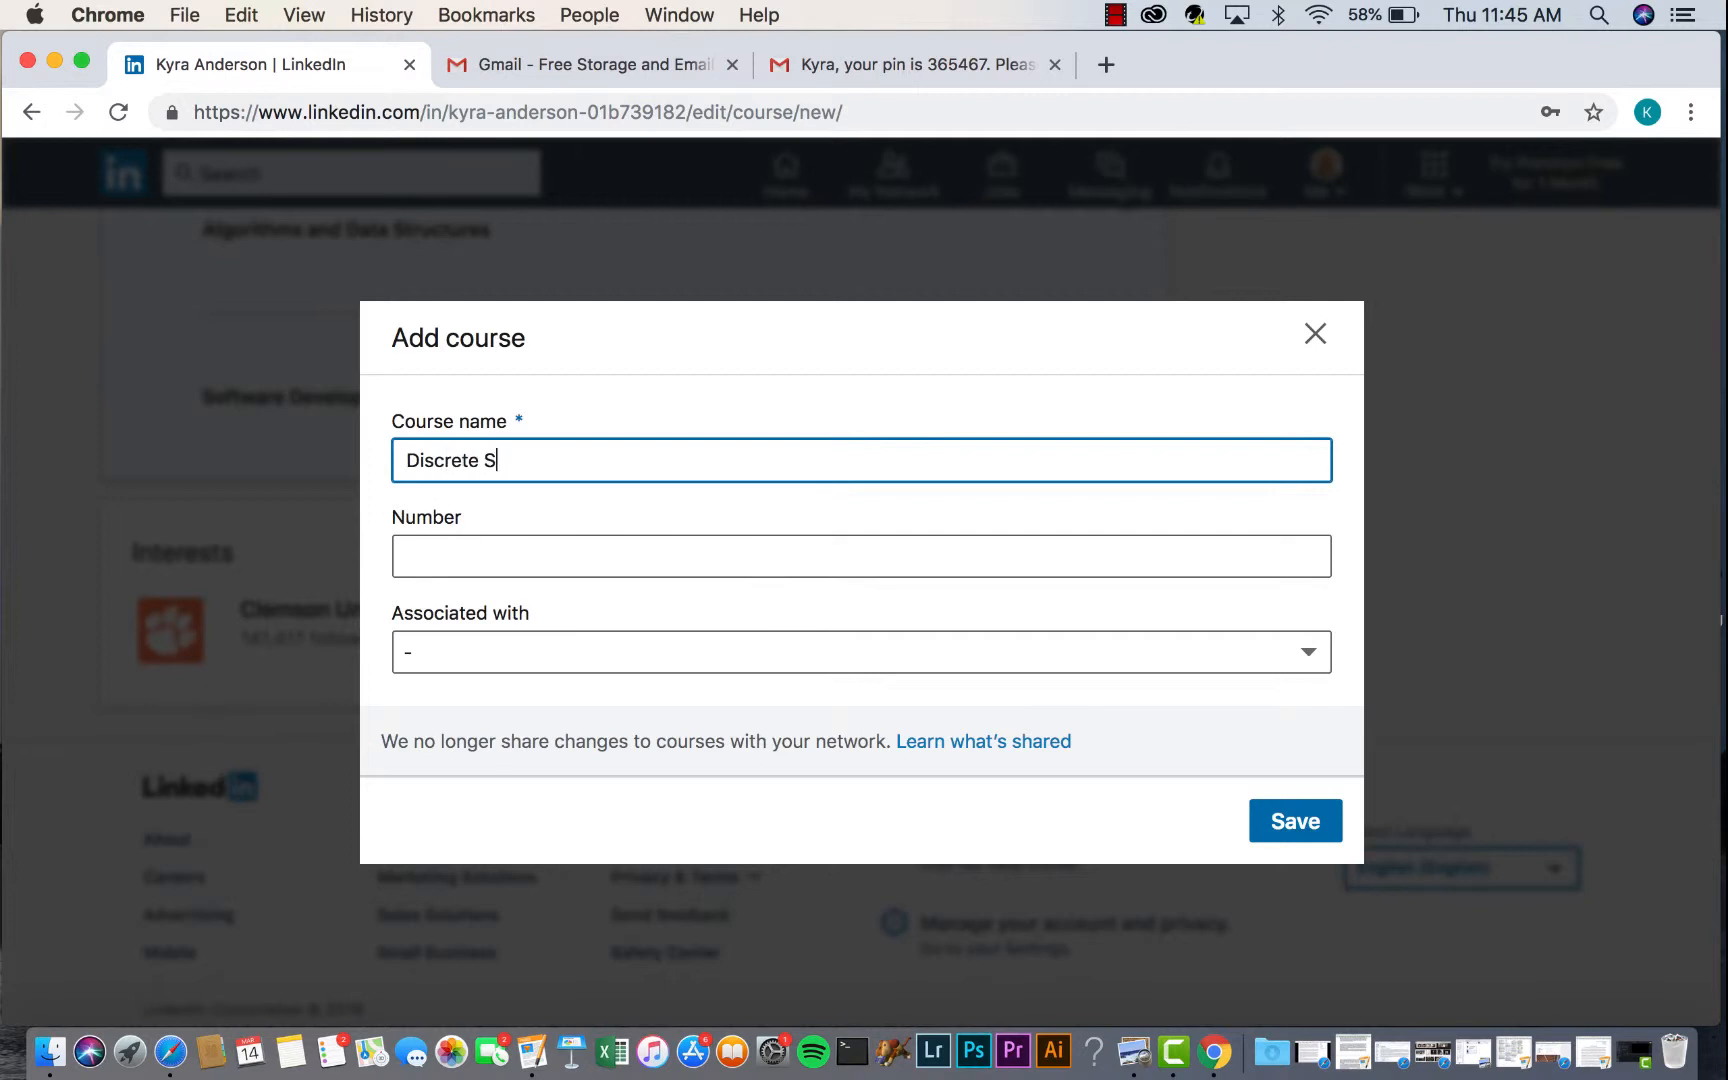
type("res")
key("Tab")
type("2070")
left_click(880, 652)
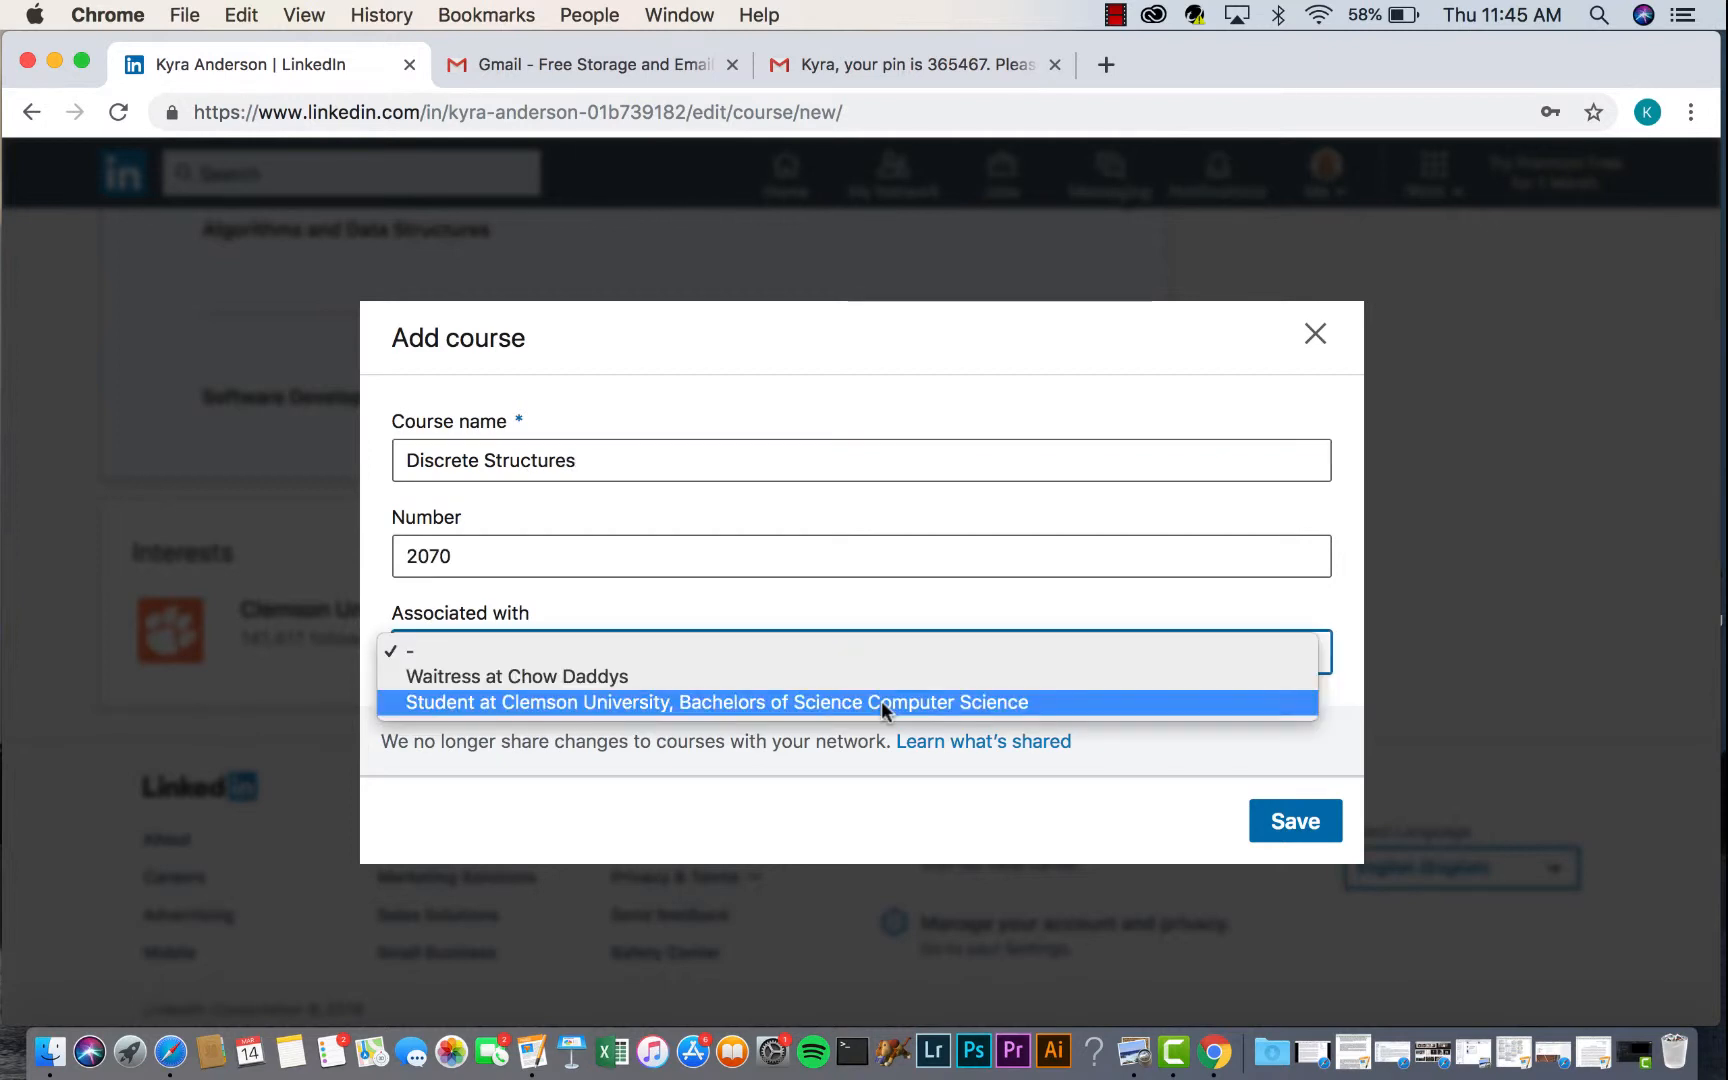
left_click(883, 702)
left_click(1304, 800)
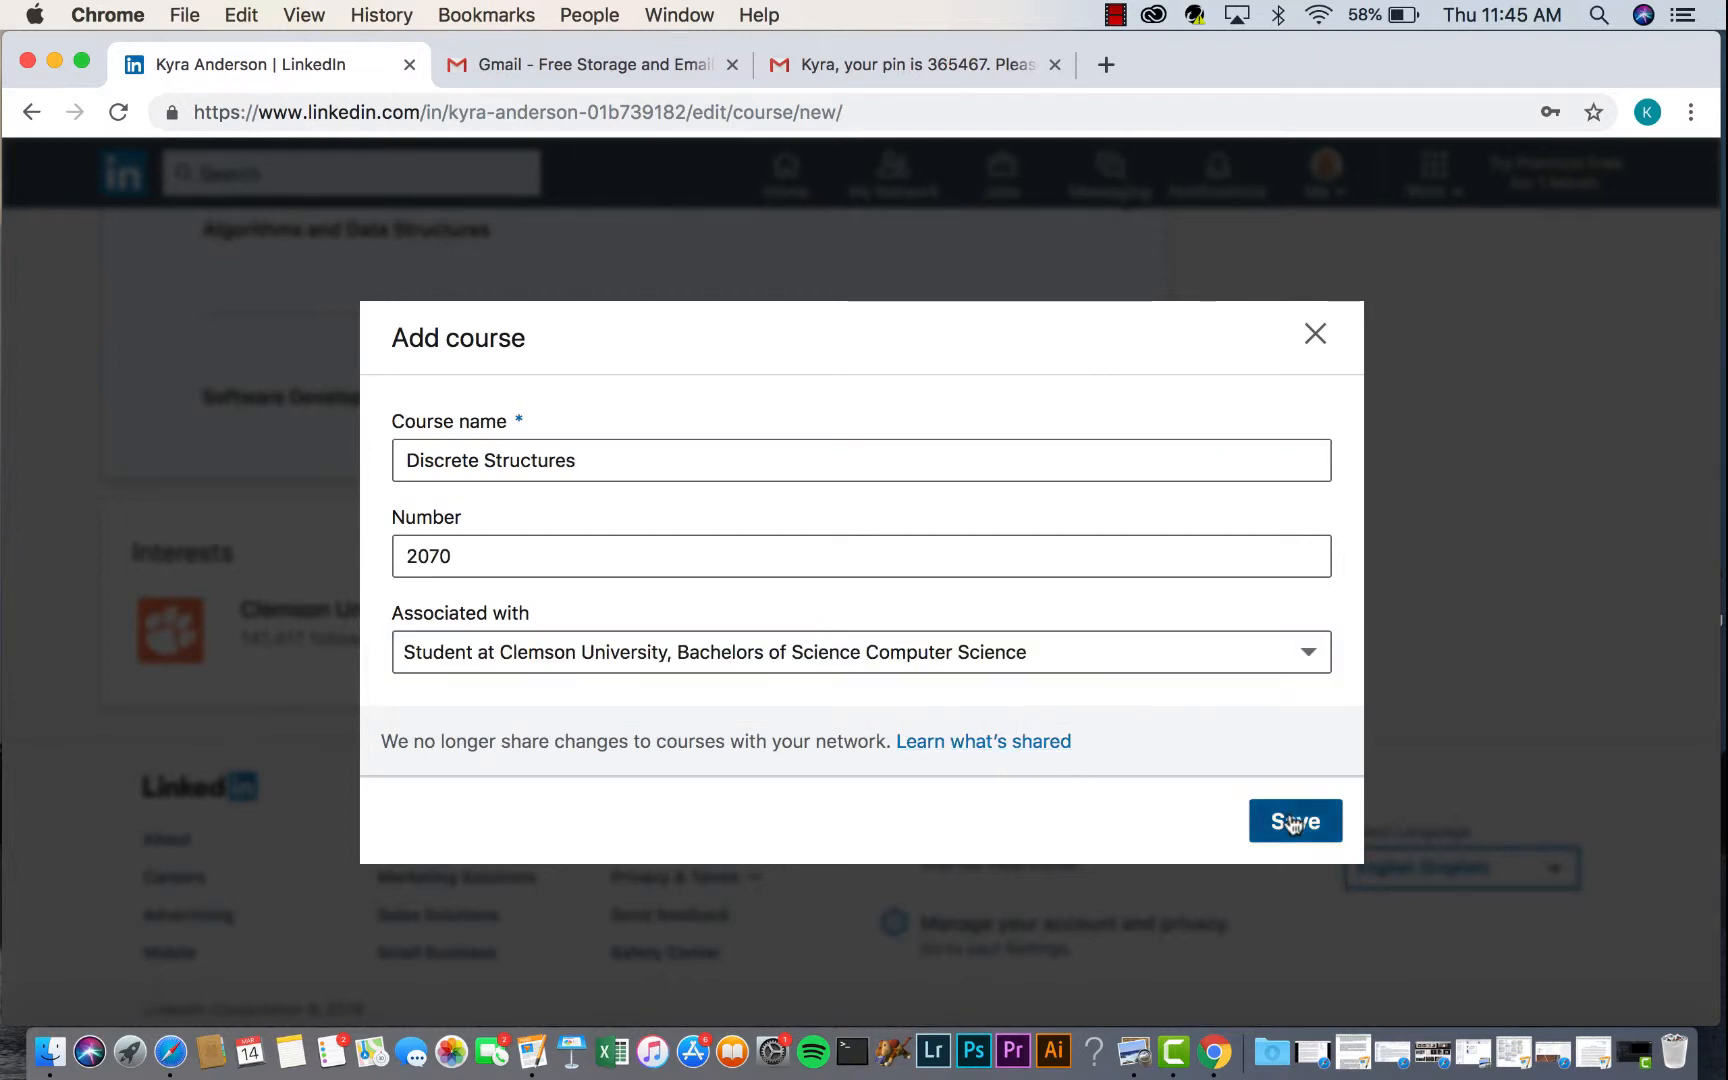
- Reopen the list of accomplishment types to add another course
scroll(1108, 770, "down", 2)
scroll(1107, 520, "up", 2)
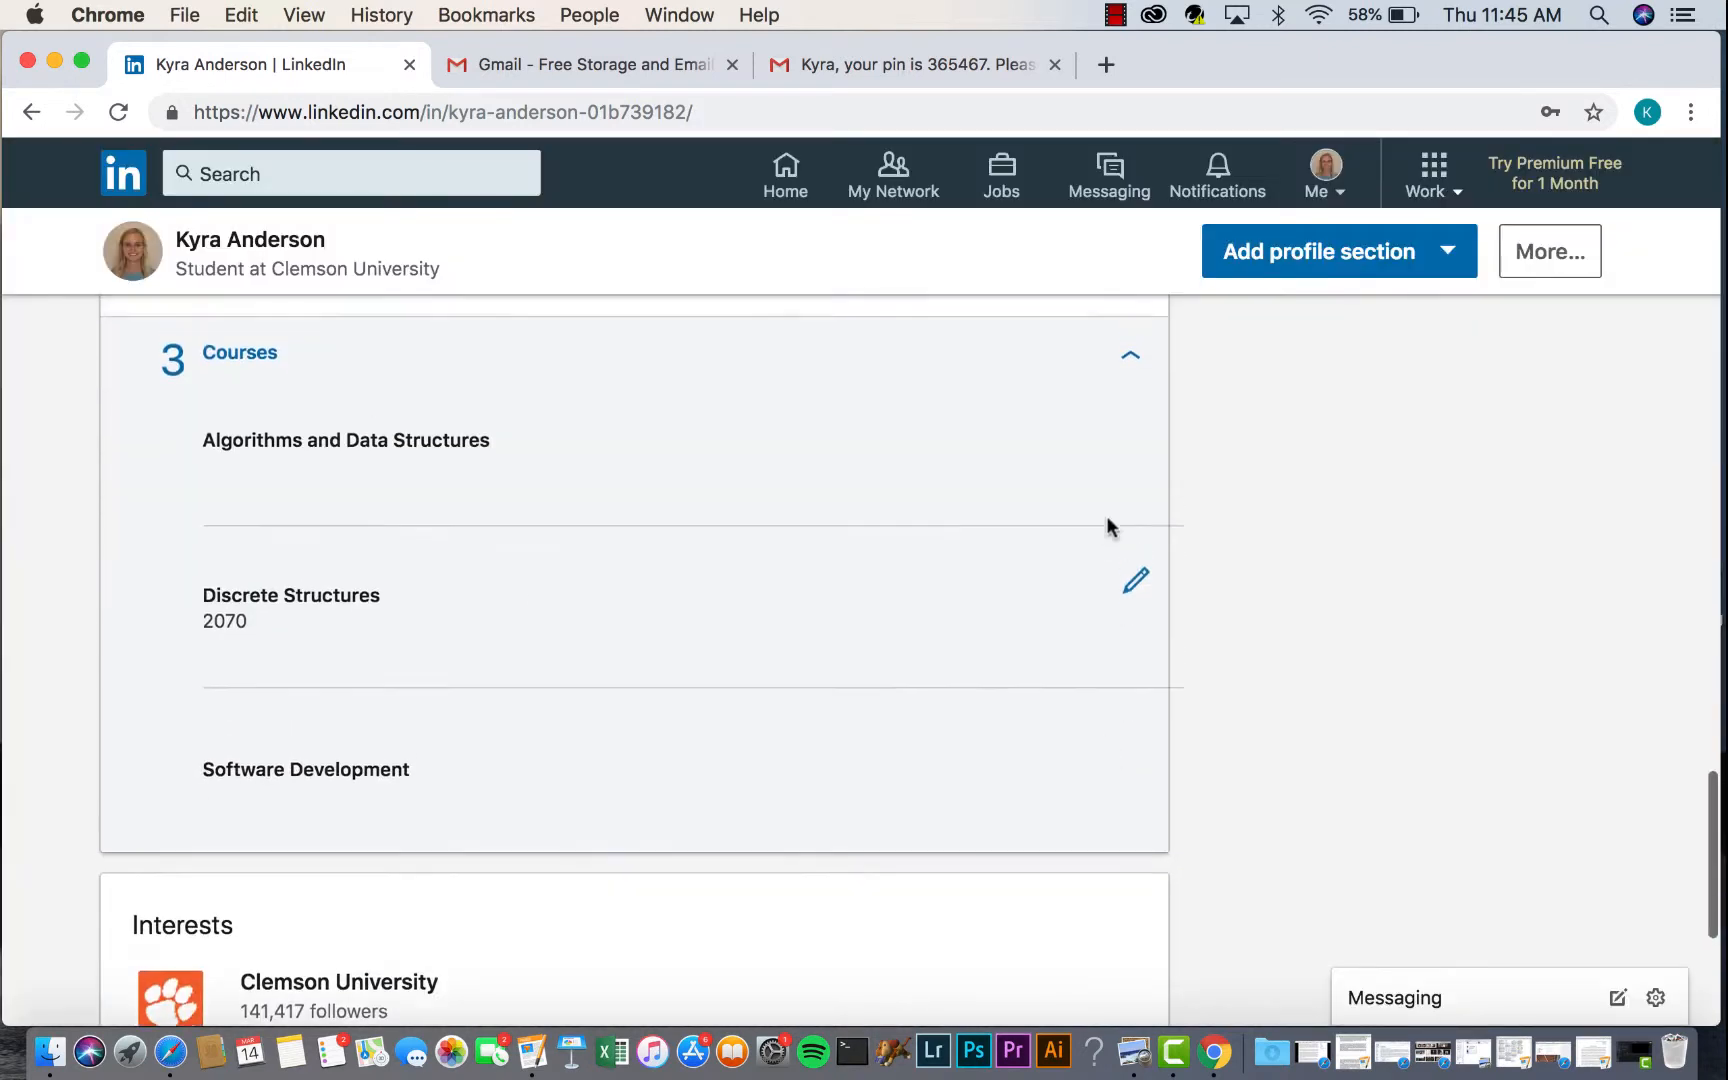
left_click(1122, 396)
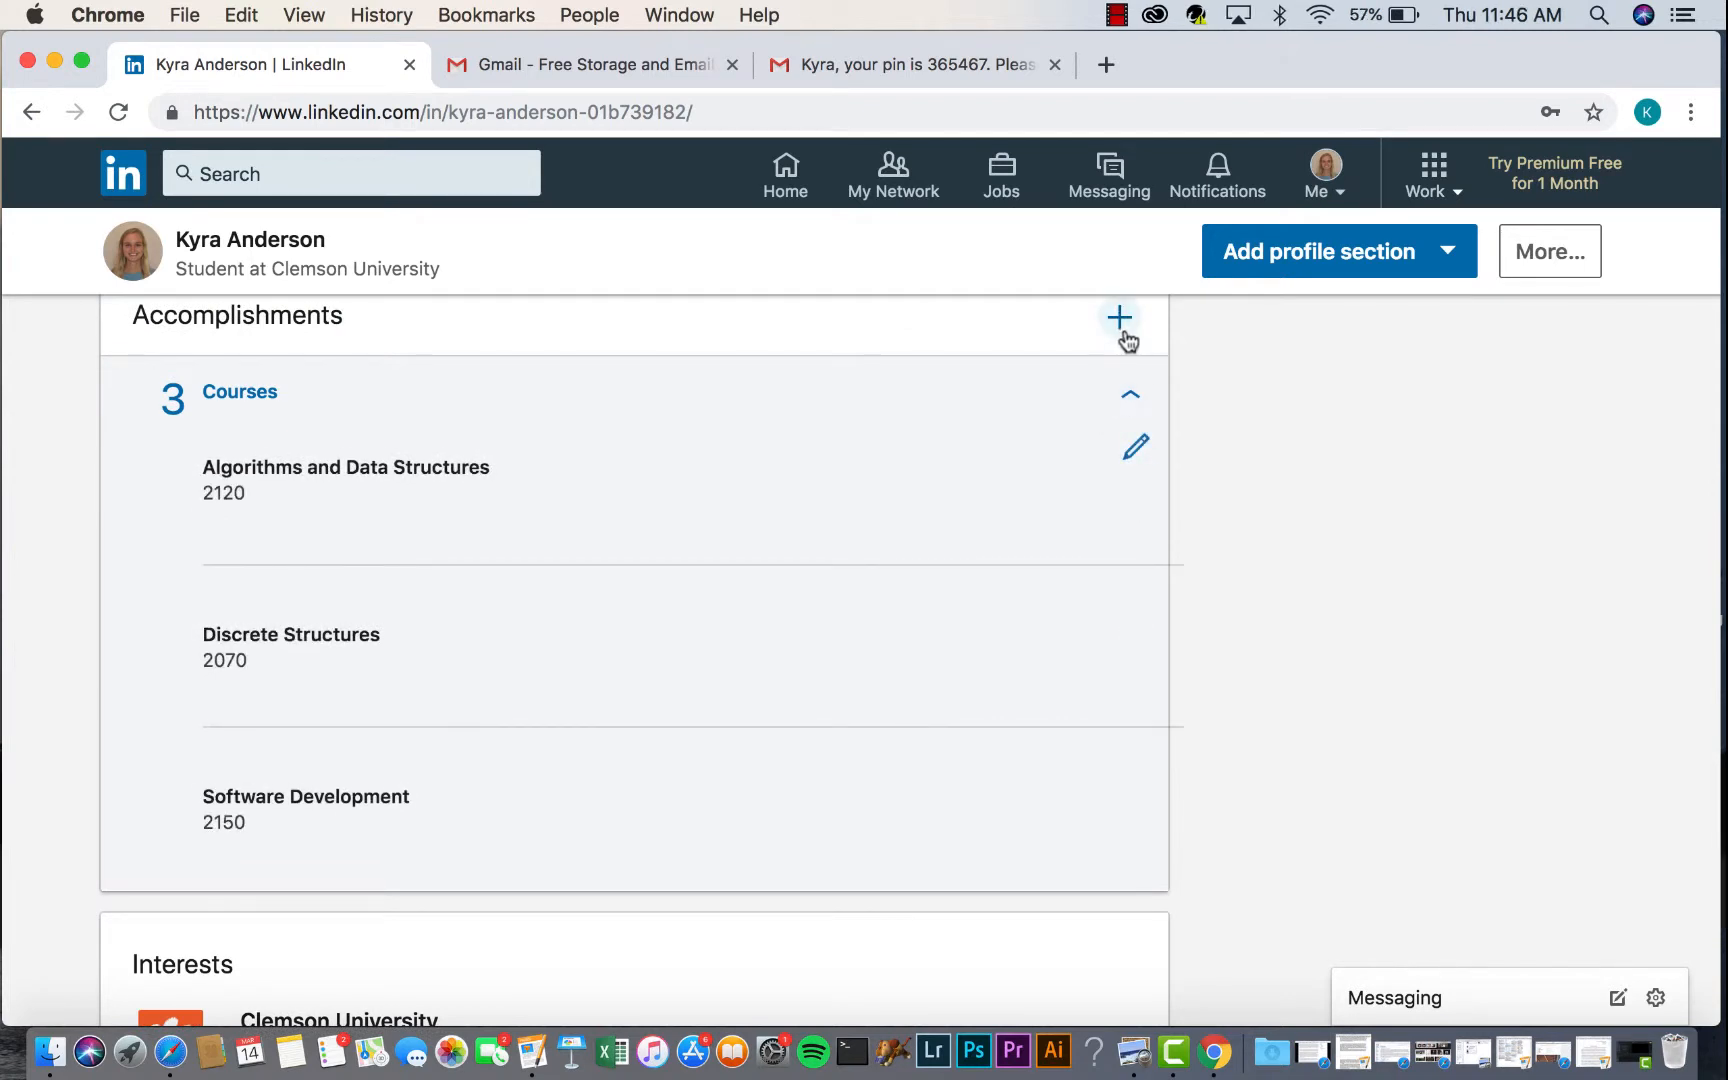
left_click(1119, 320)
- Add Software Engineering, number 3720, linked to the Clemson computer science degree
left_click(1029, 490)
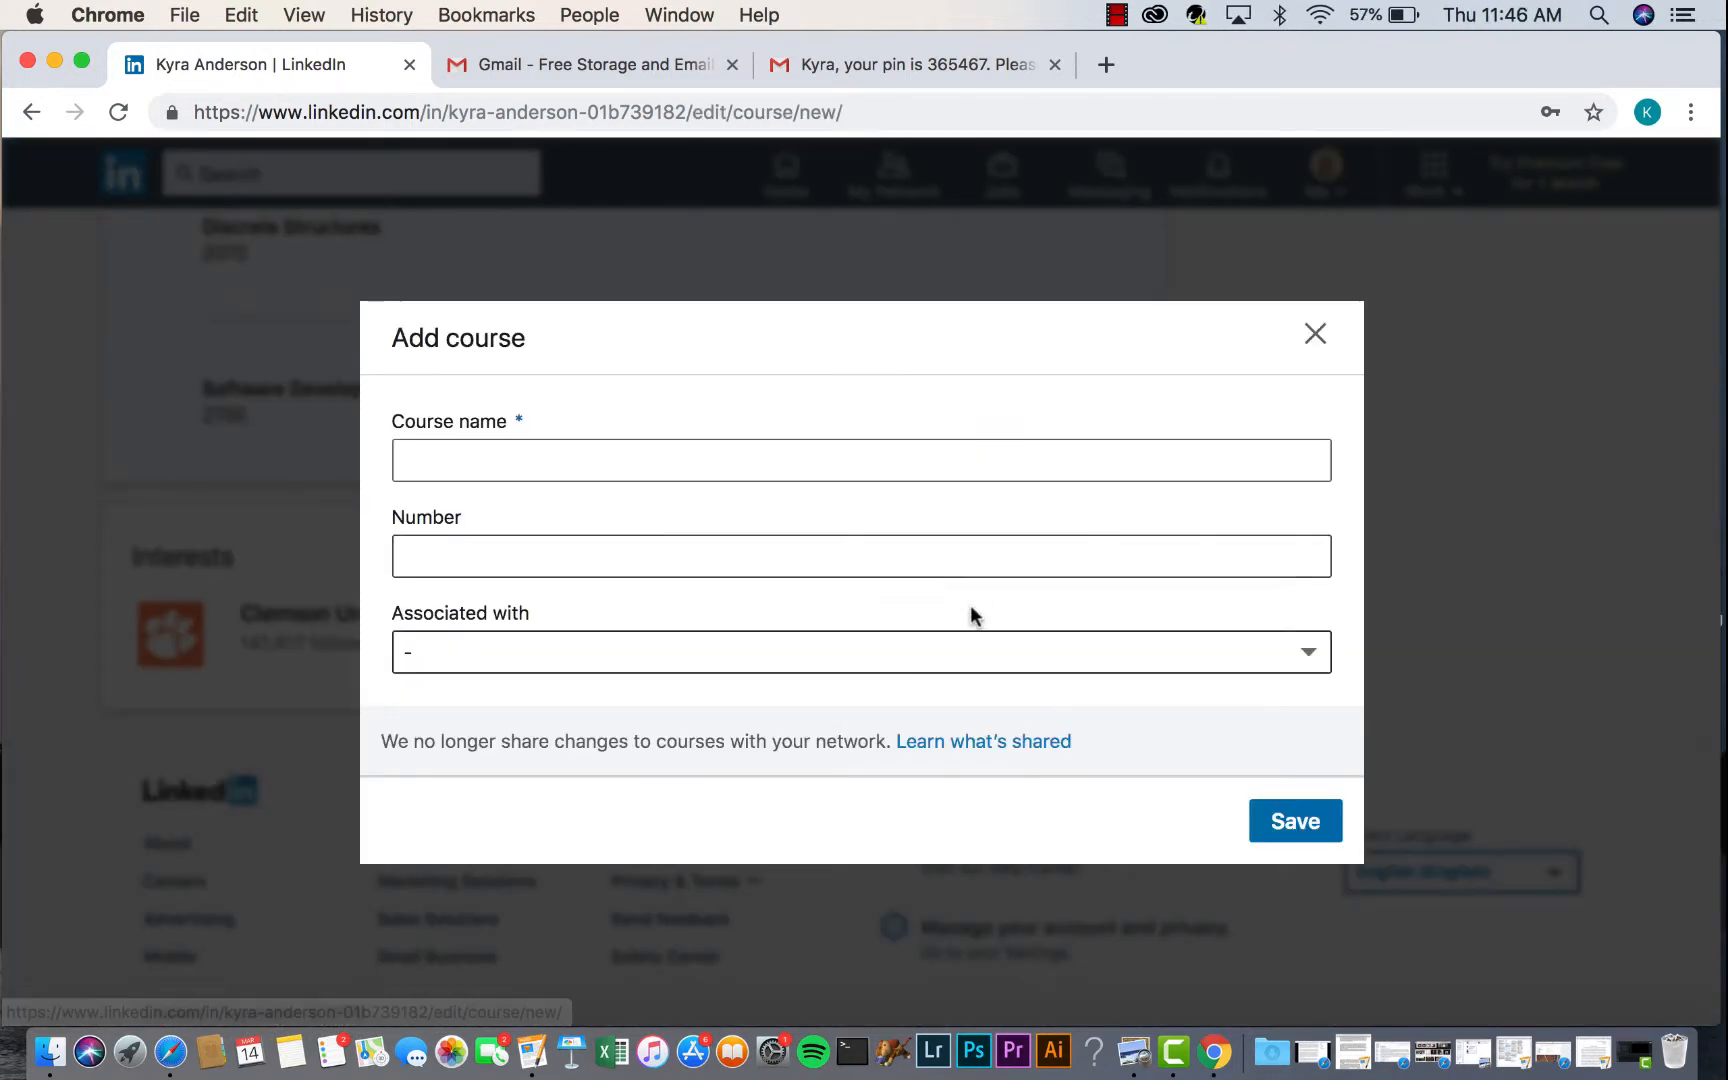
left_click(598, 448)
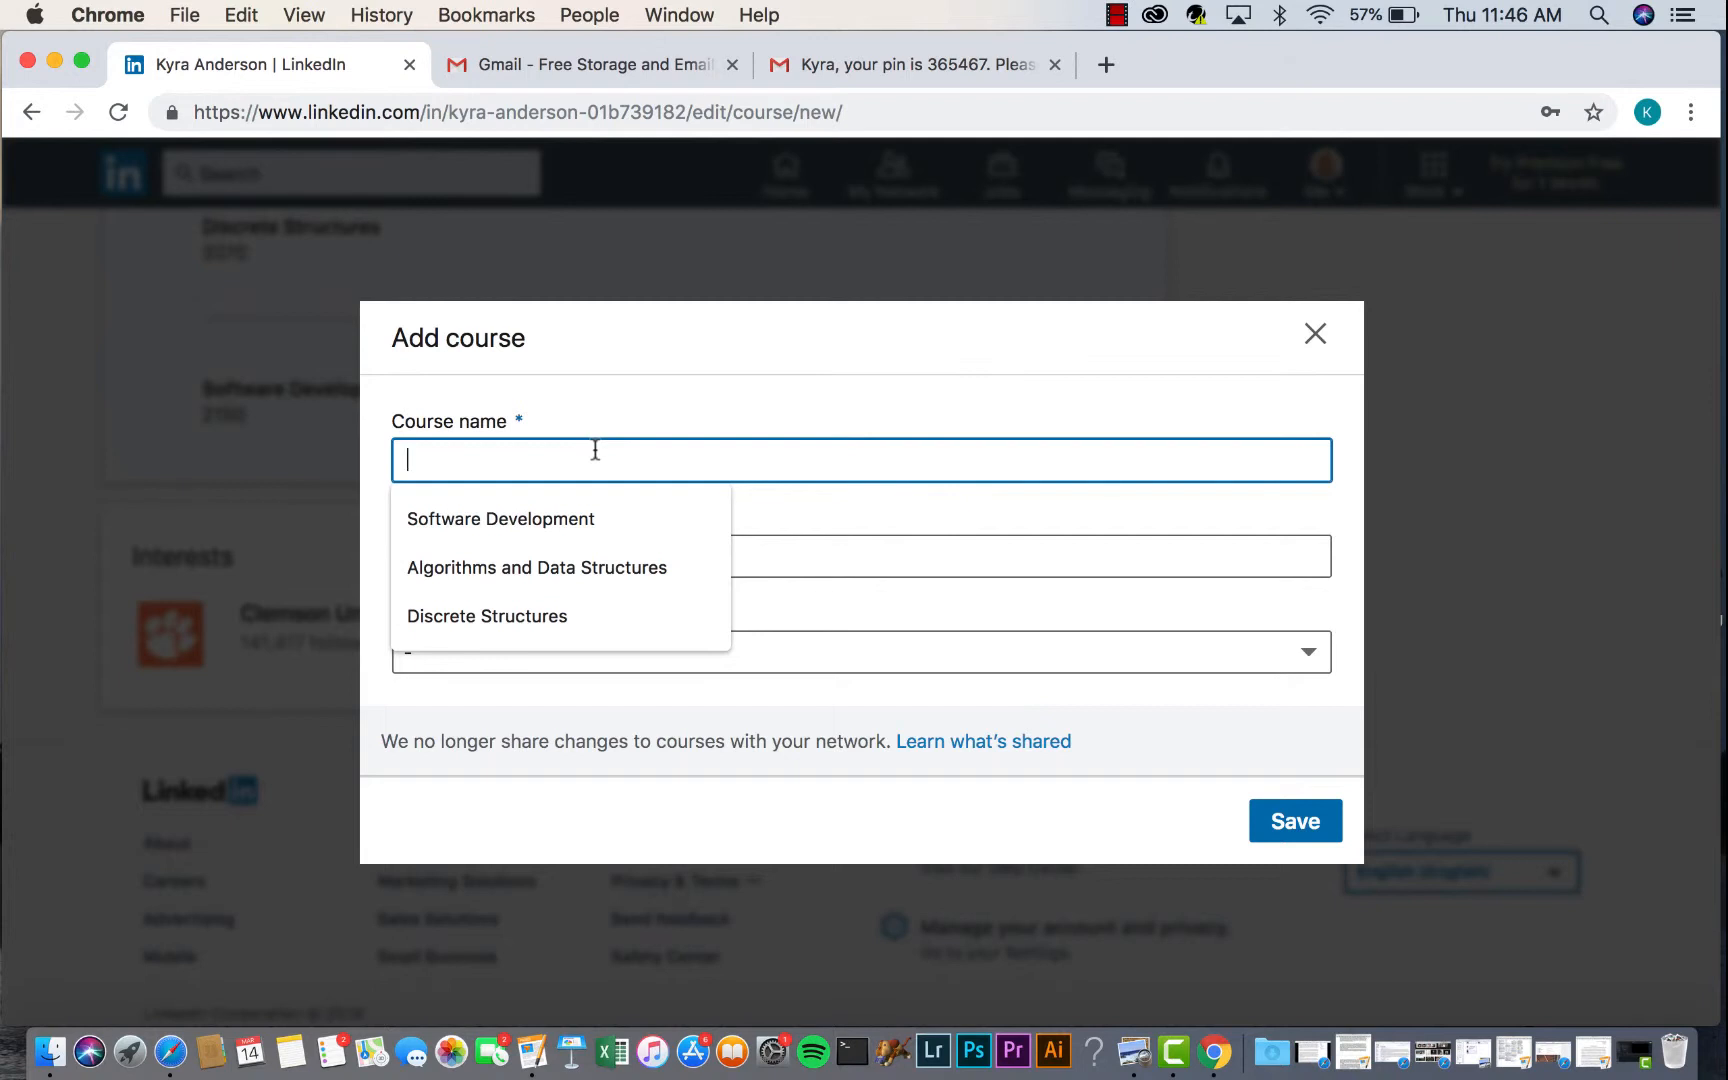
type("Softwa")
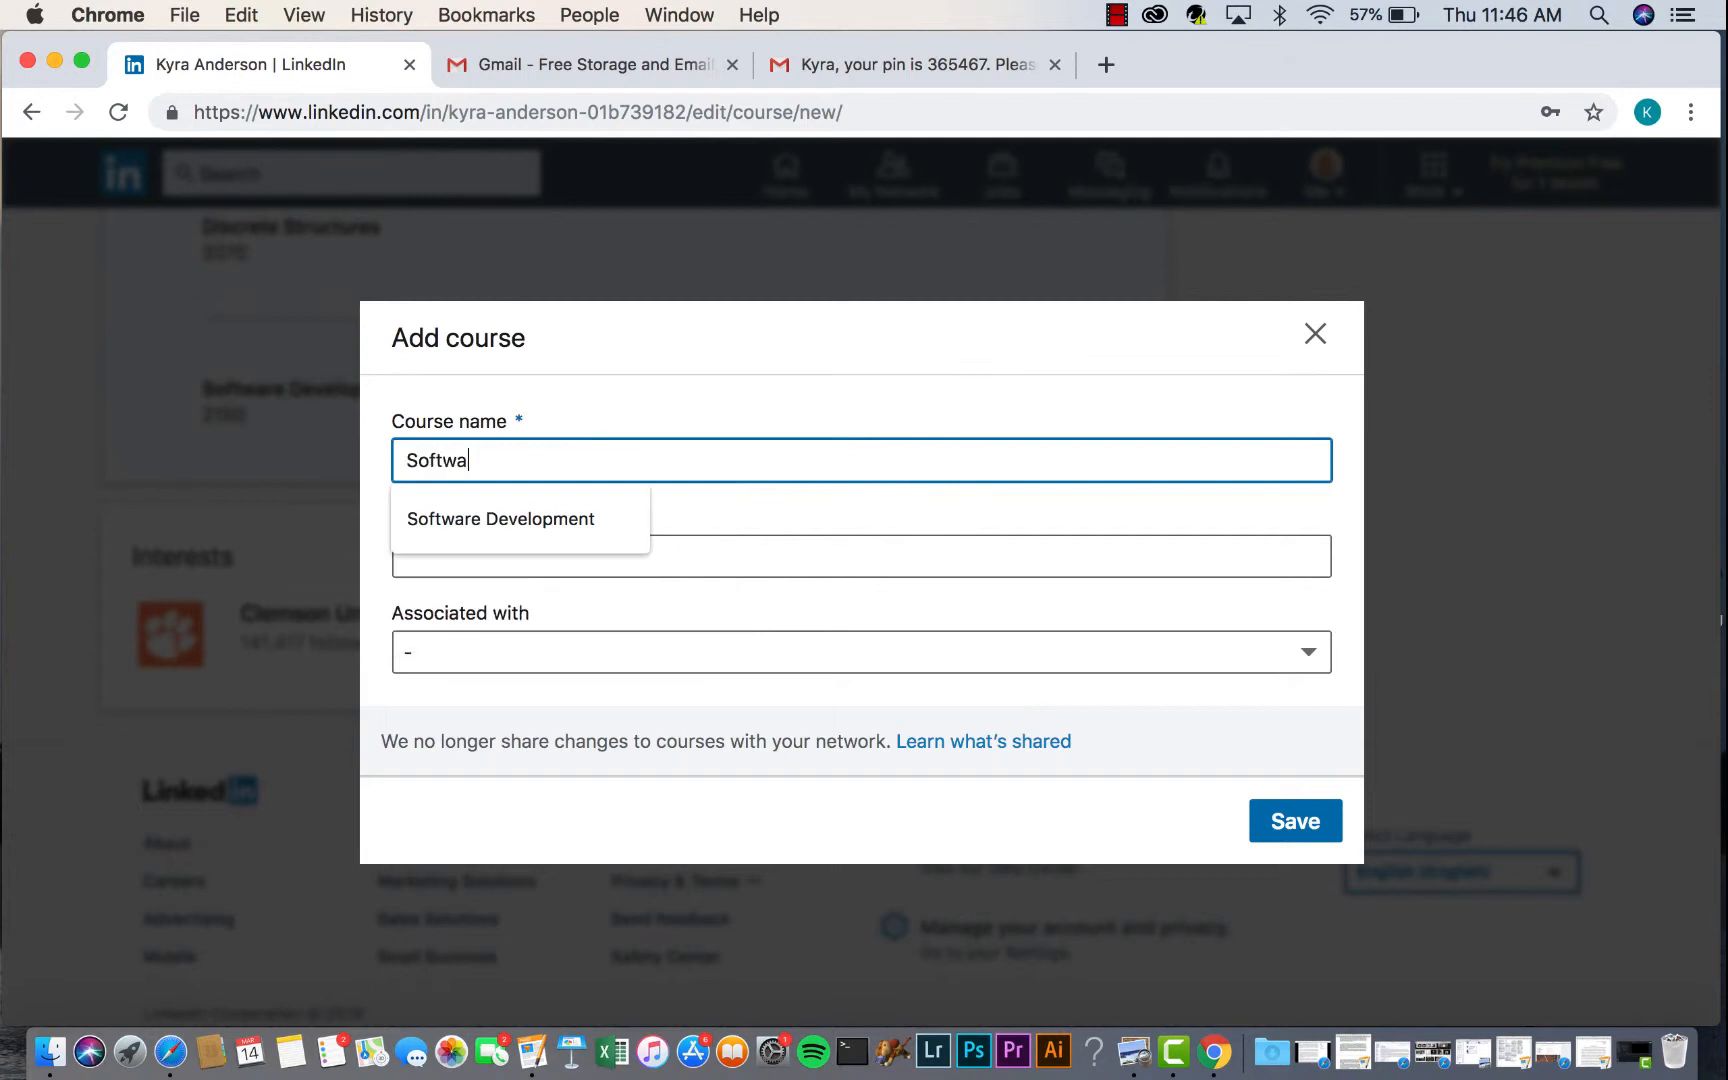
type("re Engineering")
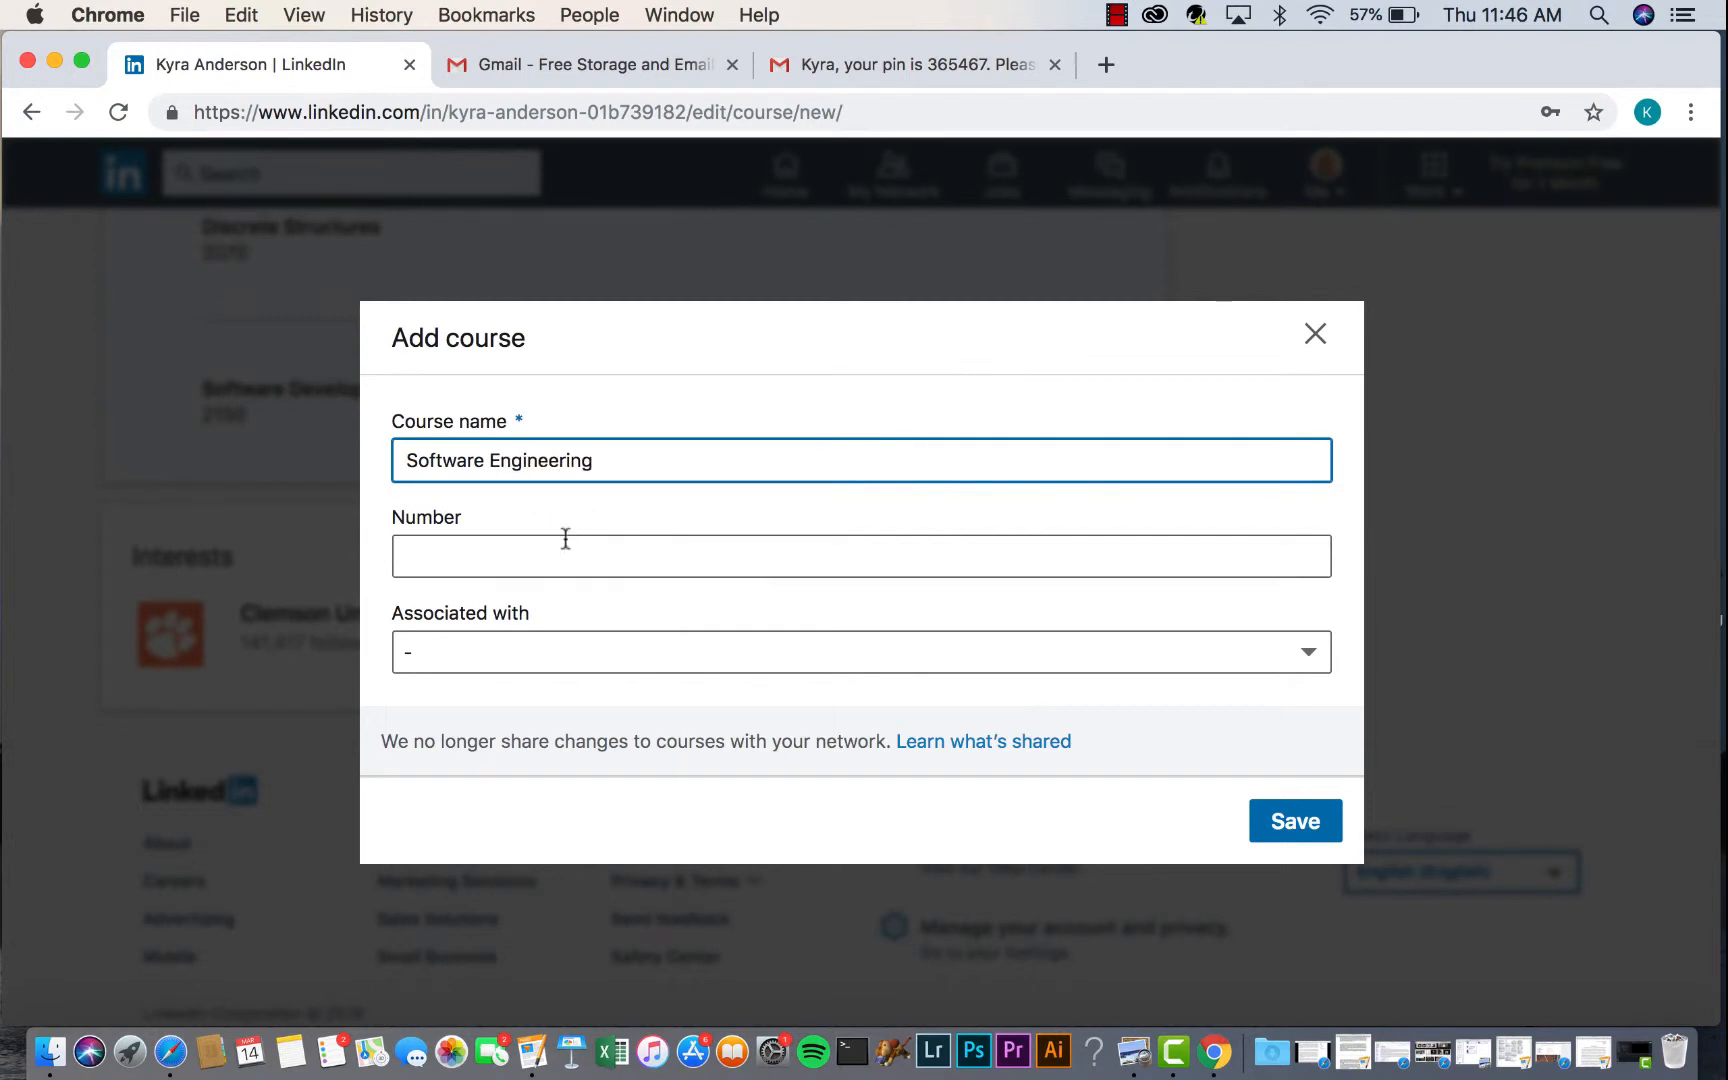
left_click(548, 556)
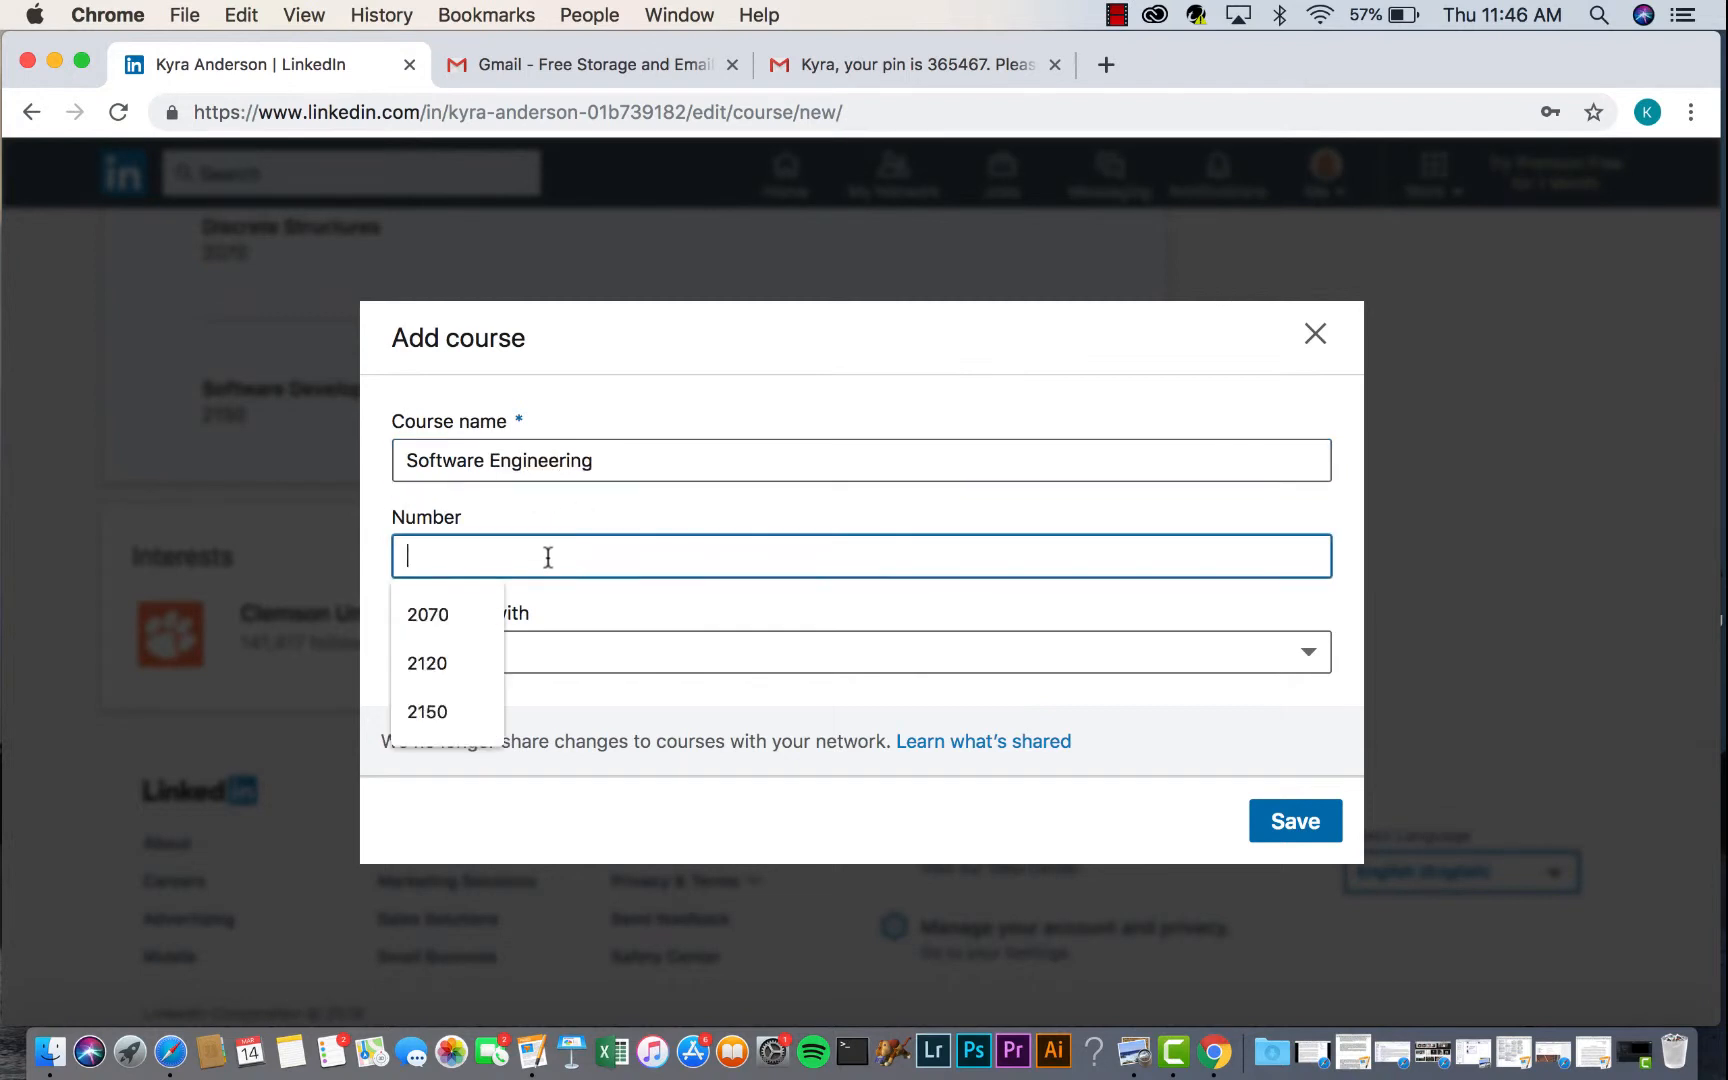
type("3720")
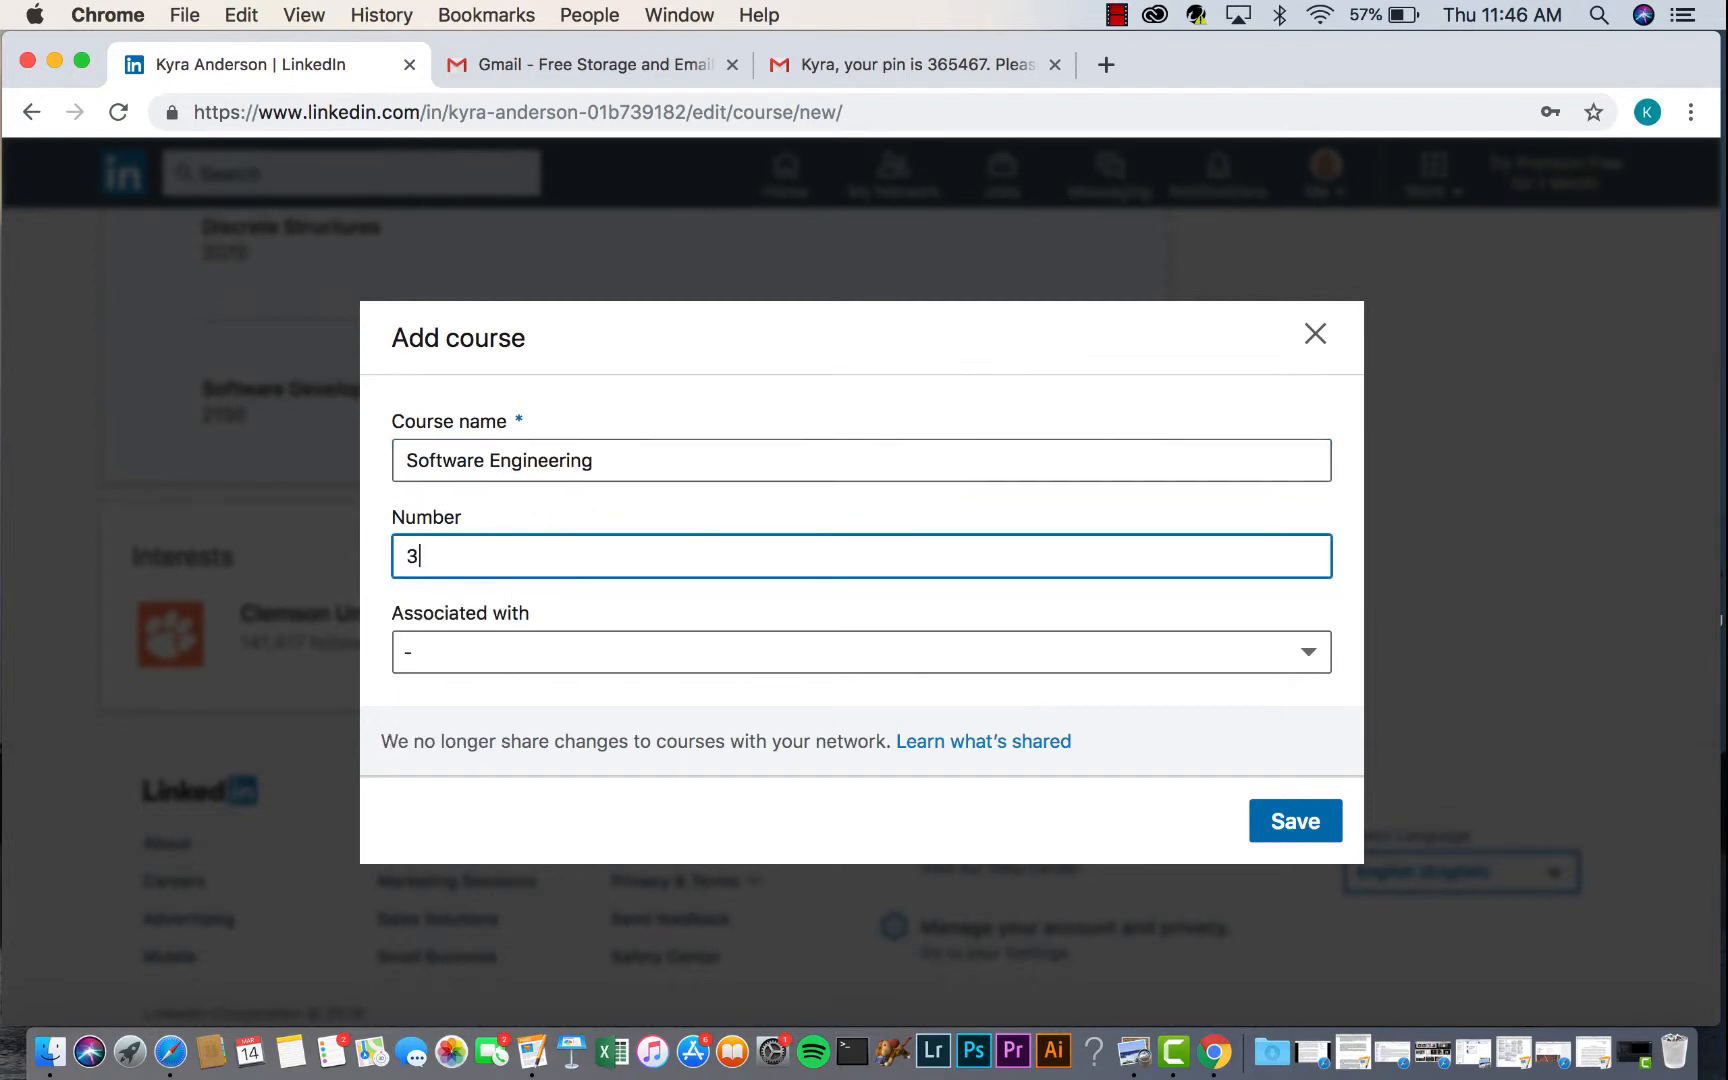
left_click(556, 666)
left_click(549, 702)
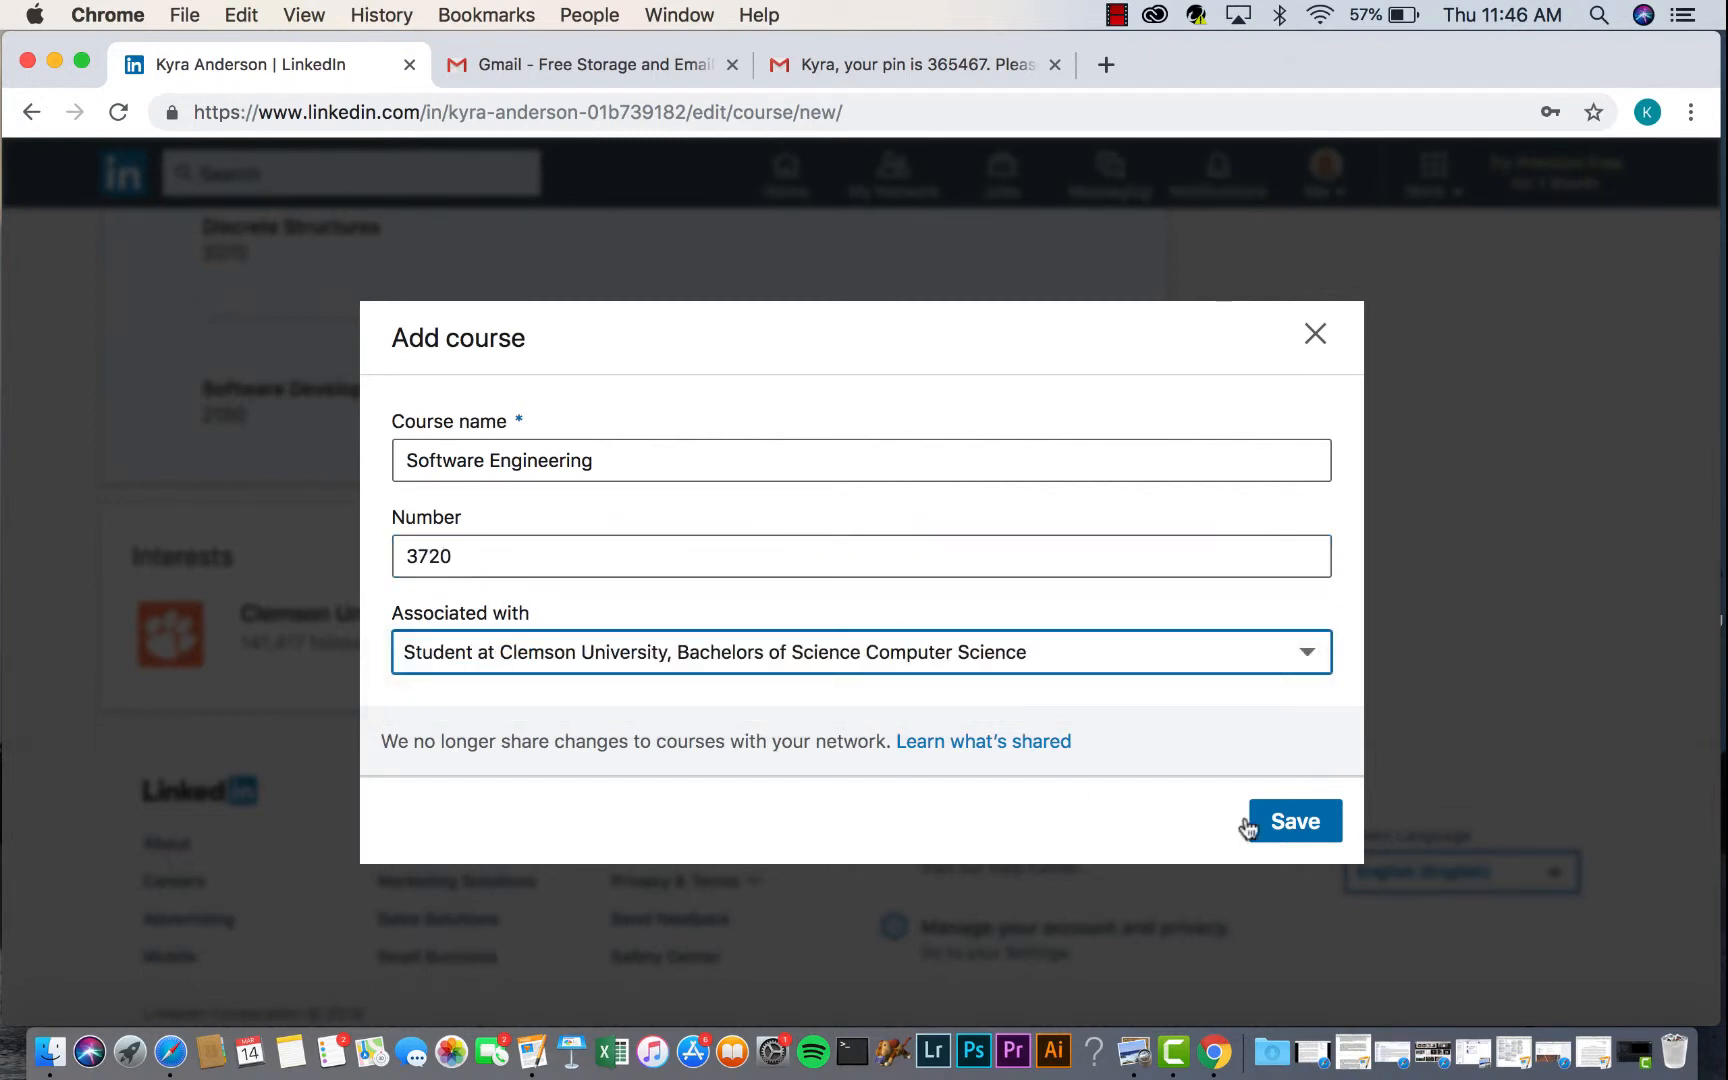
left_click(1302, 832)
scroll(1138, 872, "down", 3)
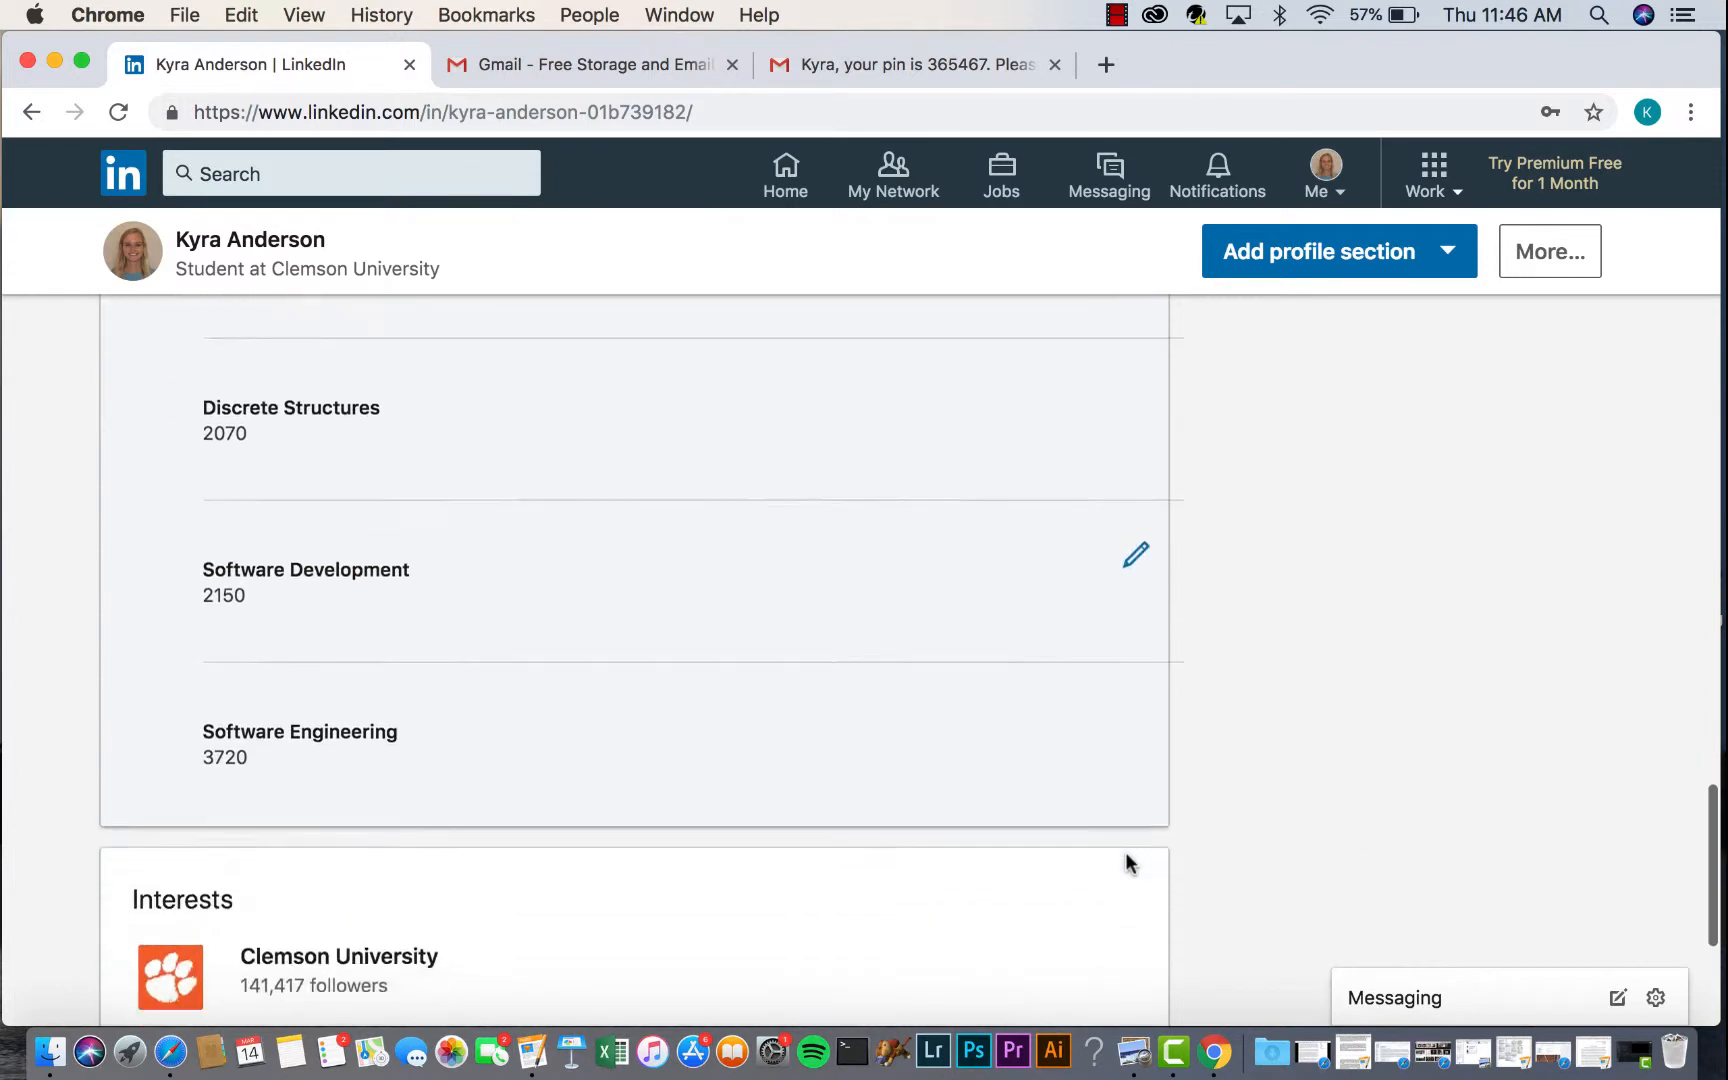
scroll(1128, 862, "up", 2)
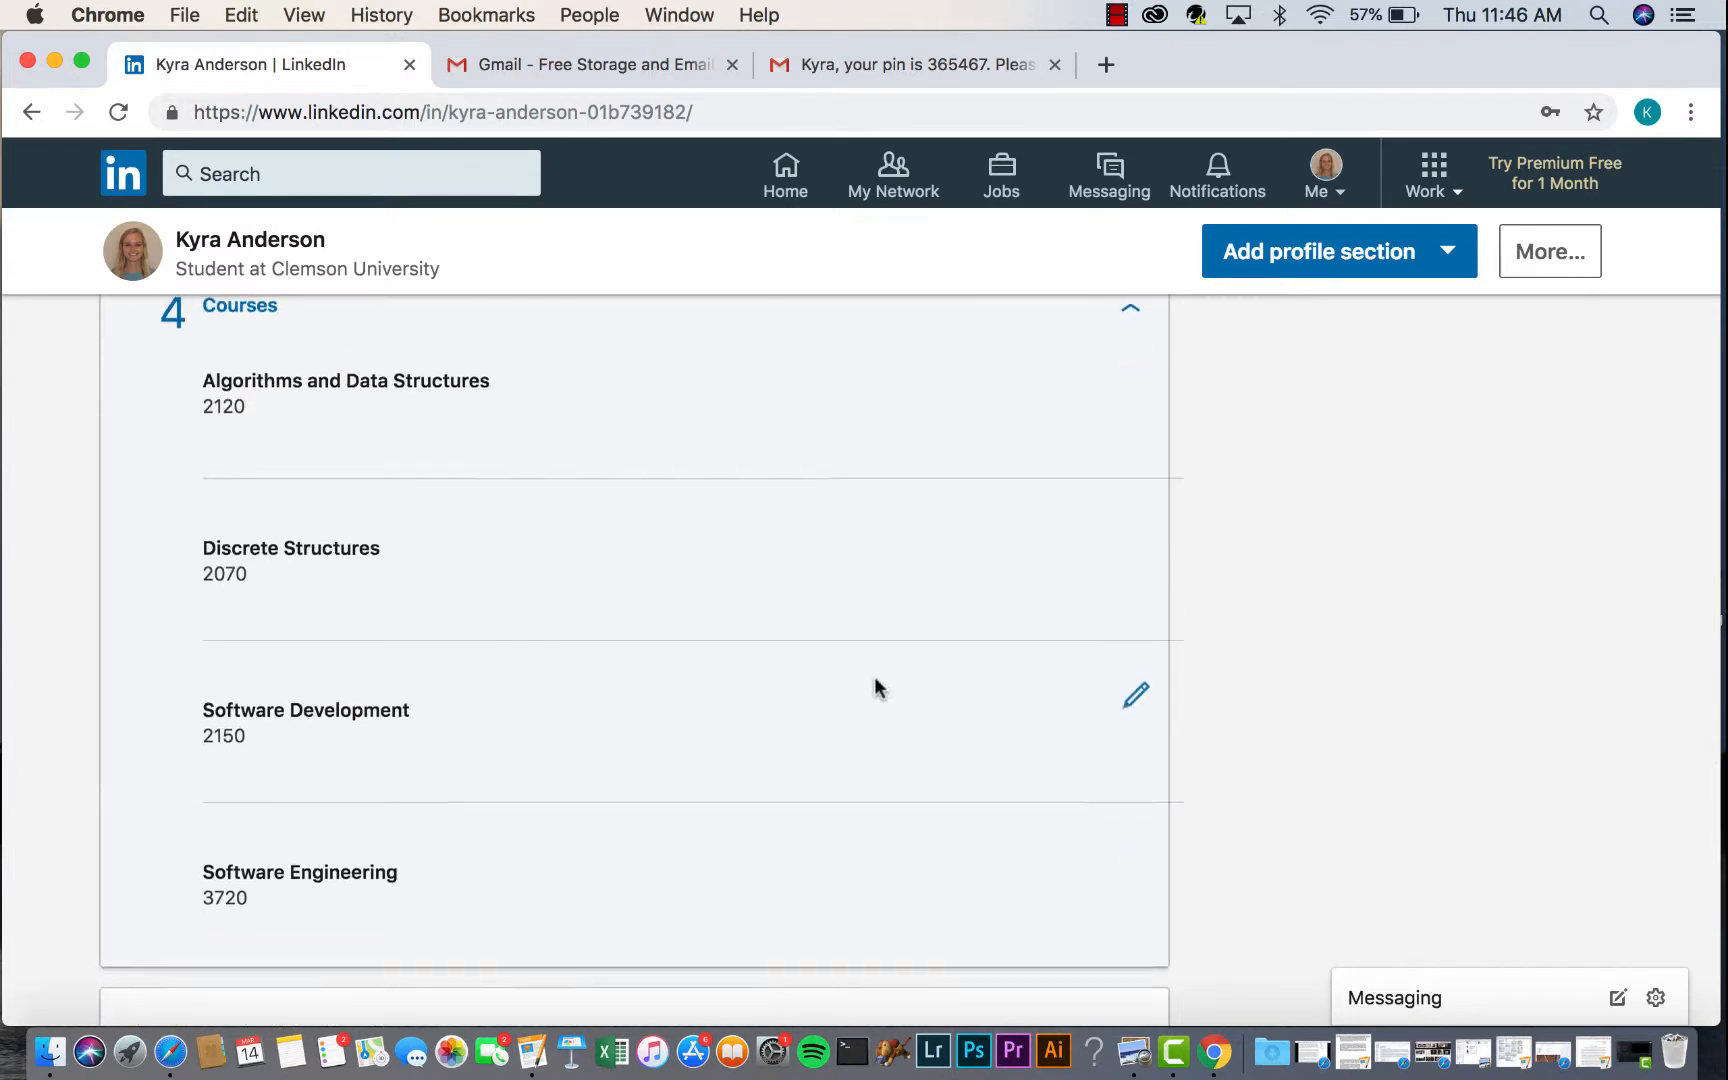
scroll(873, 676, "up", 3)
- Fold the Courses accomplishment so its four courses show as a single summary line
left_click(1128, 567)
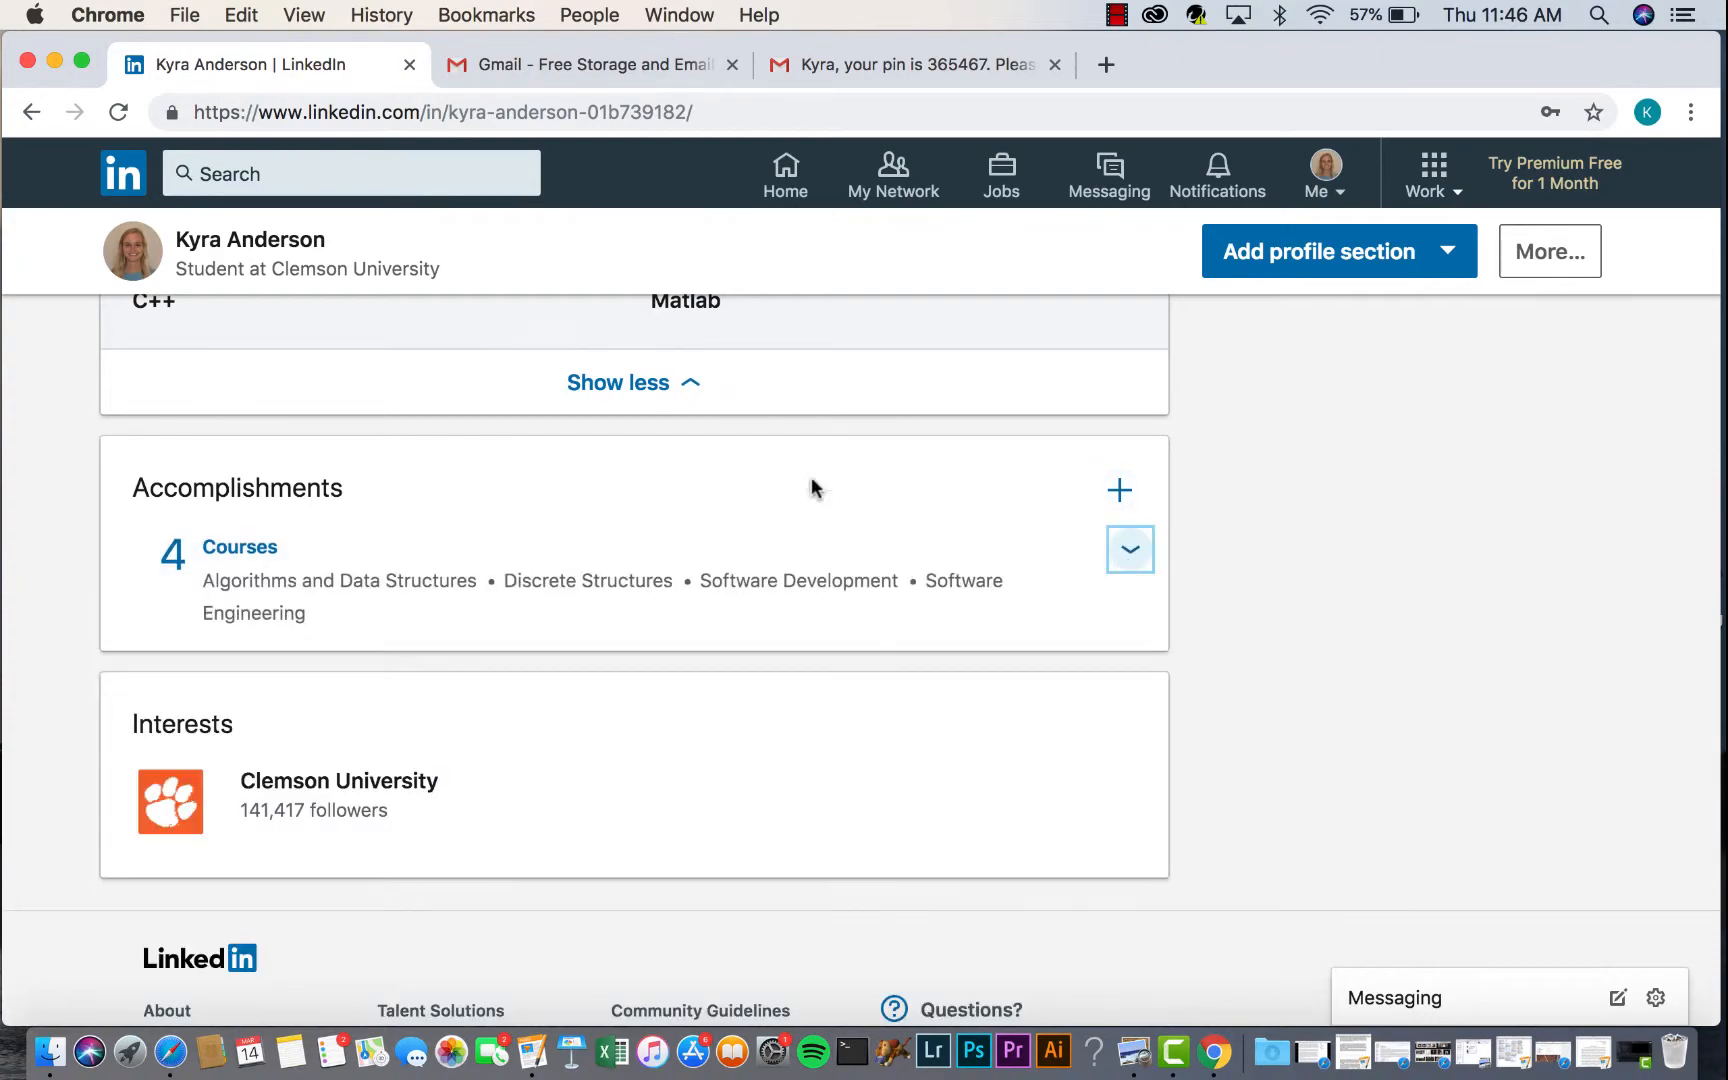
scroll(782, 421, "up", 15)
scroll(783, 432, "down", 3)
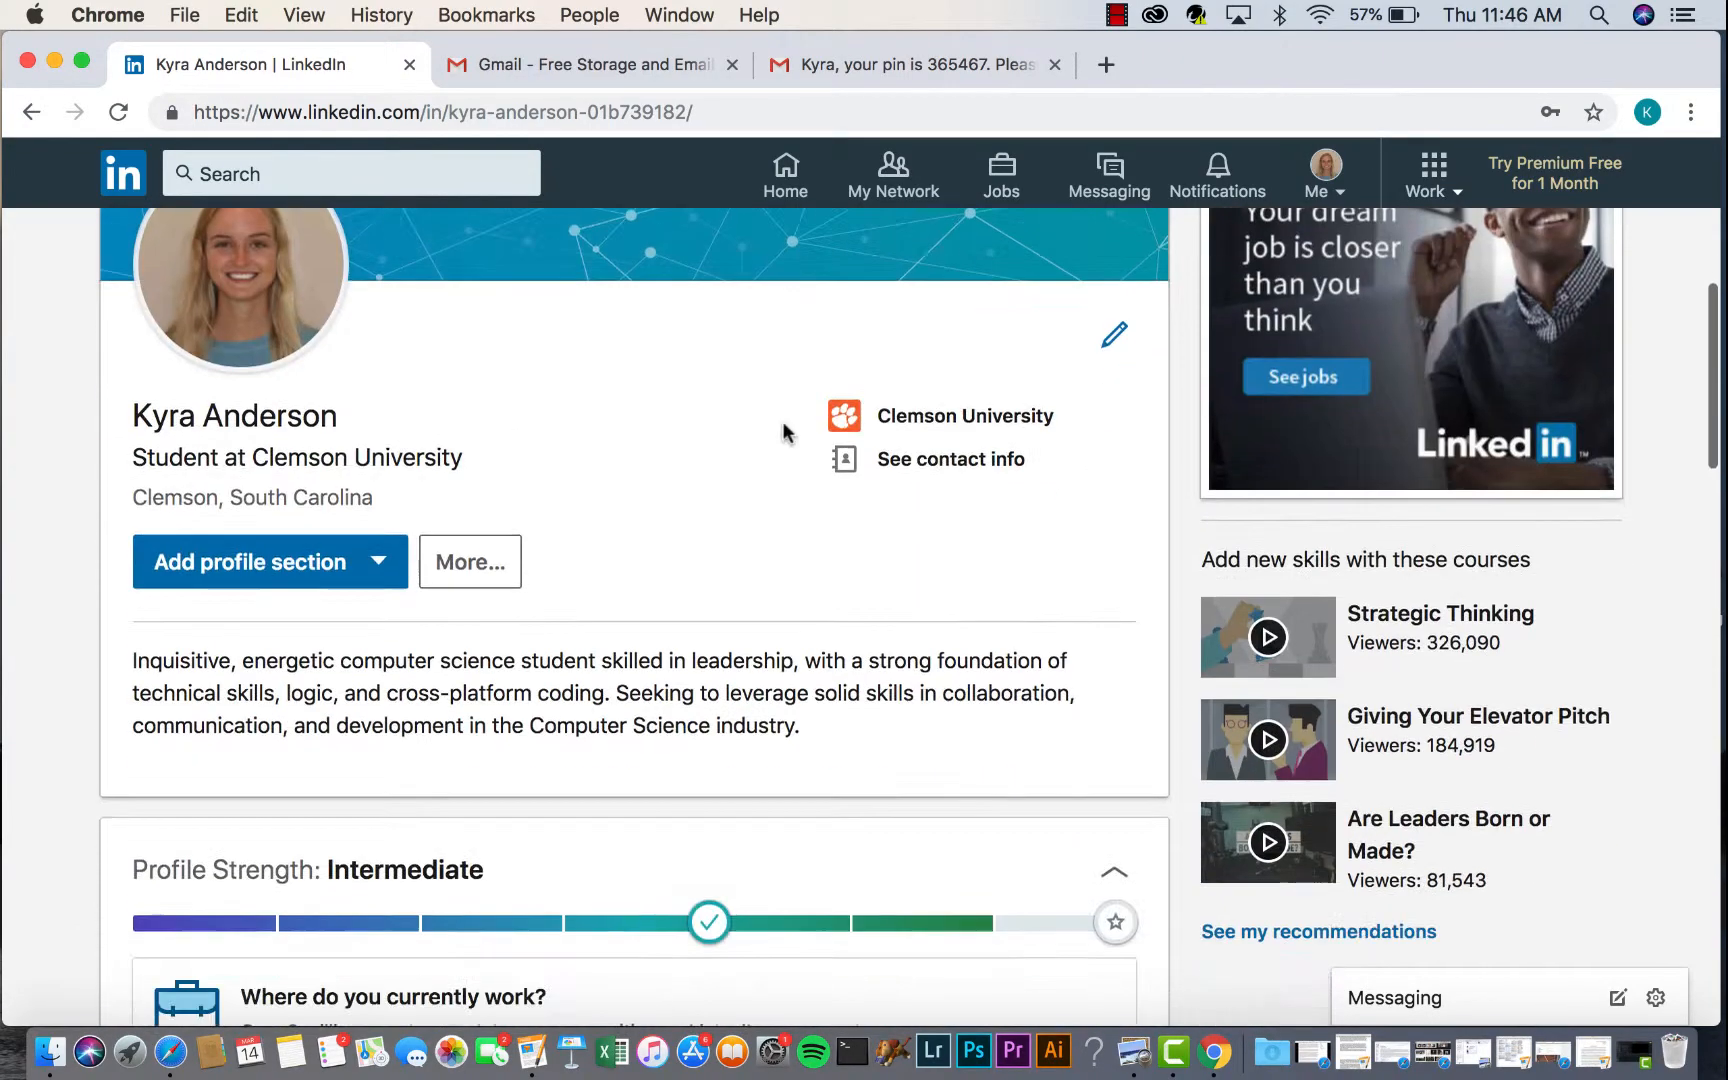
scroll(655, 716, "up", 2)
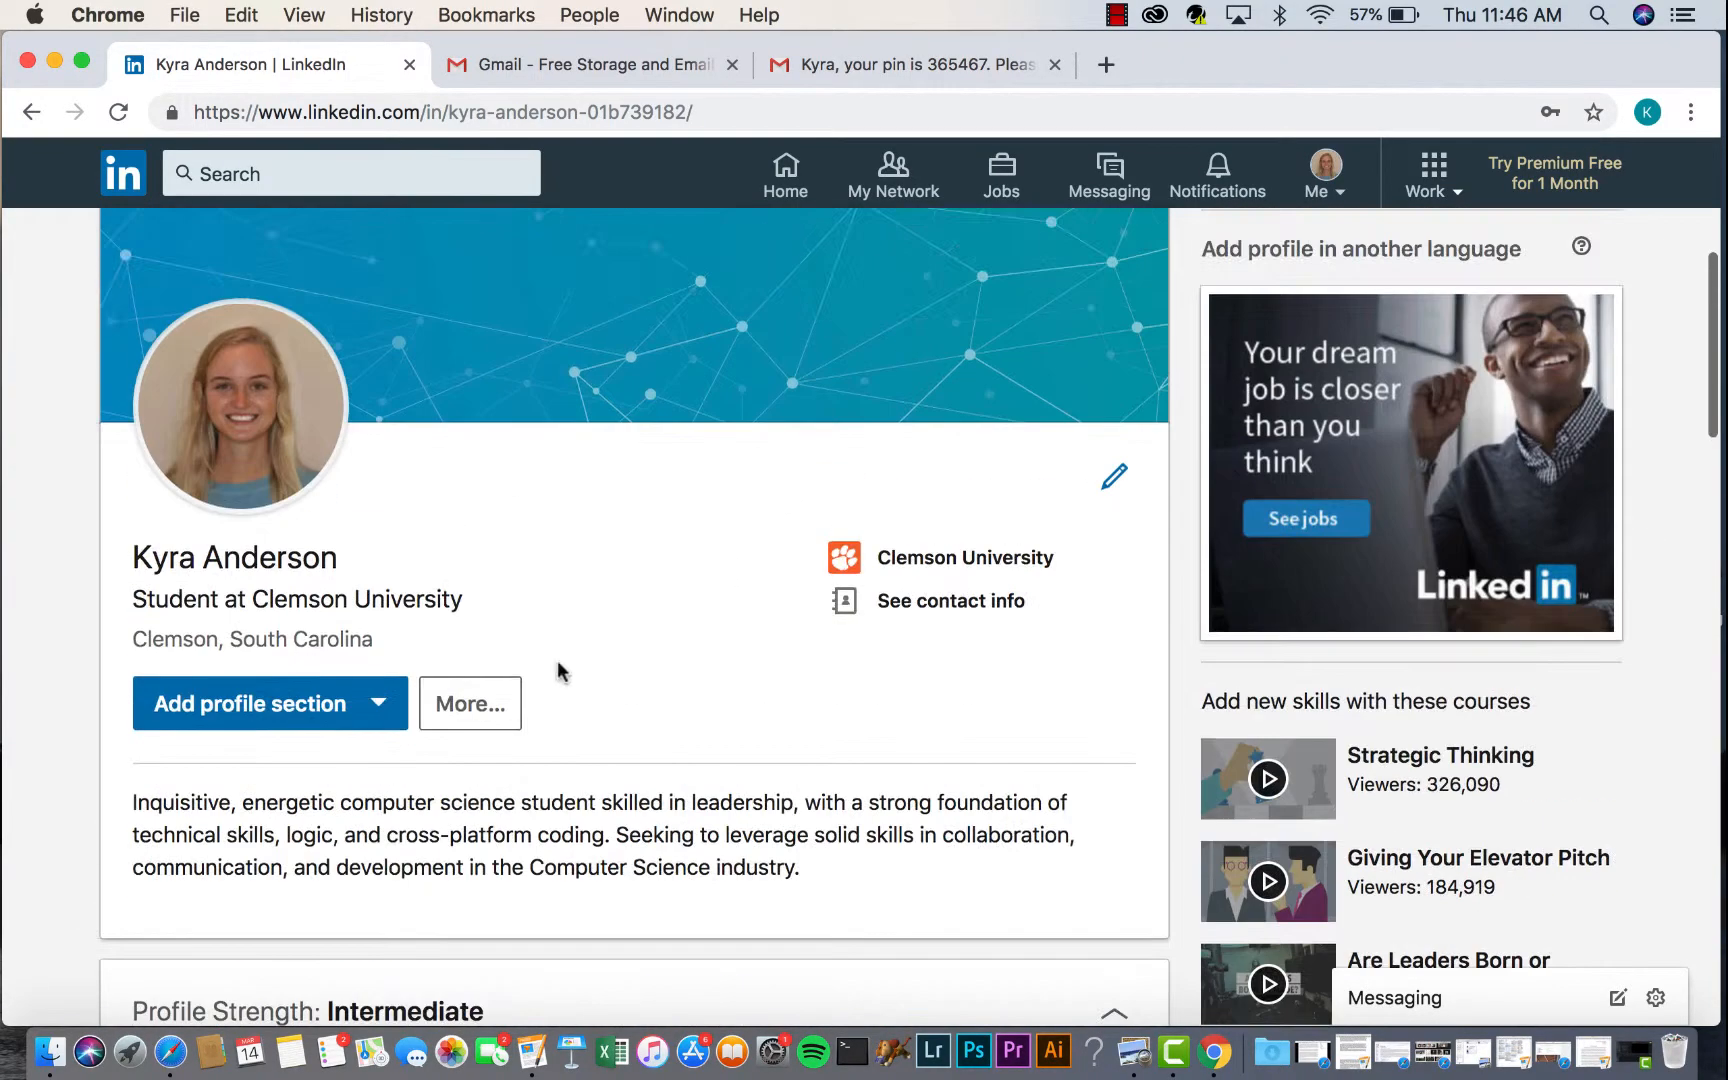
scroll(599, 700, "down", 10)
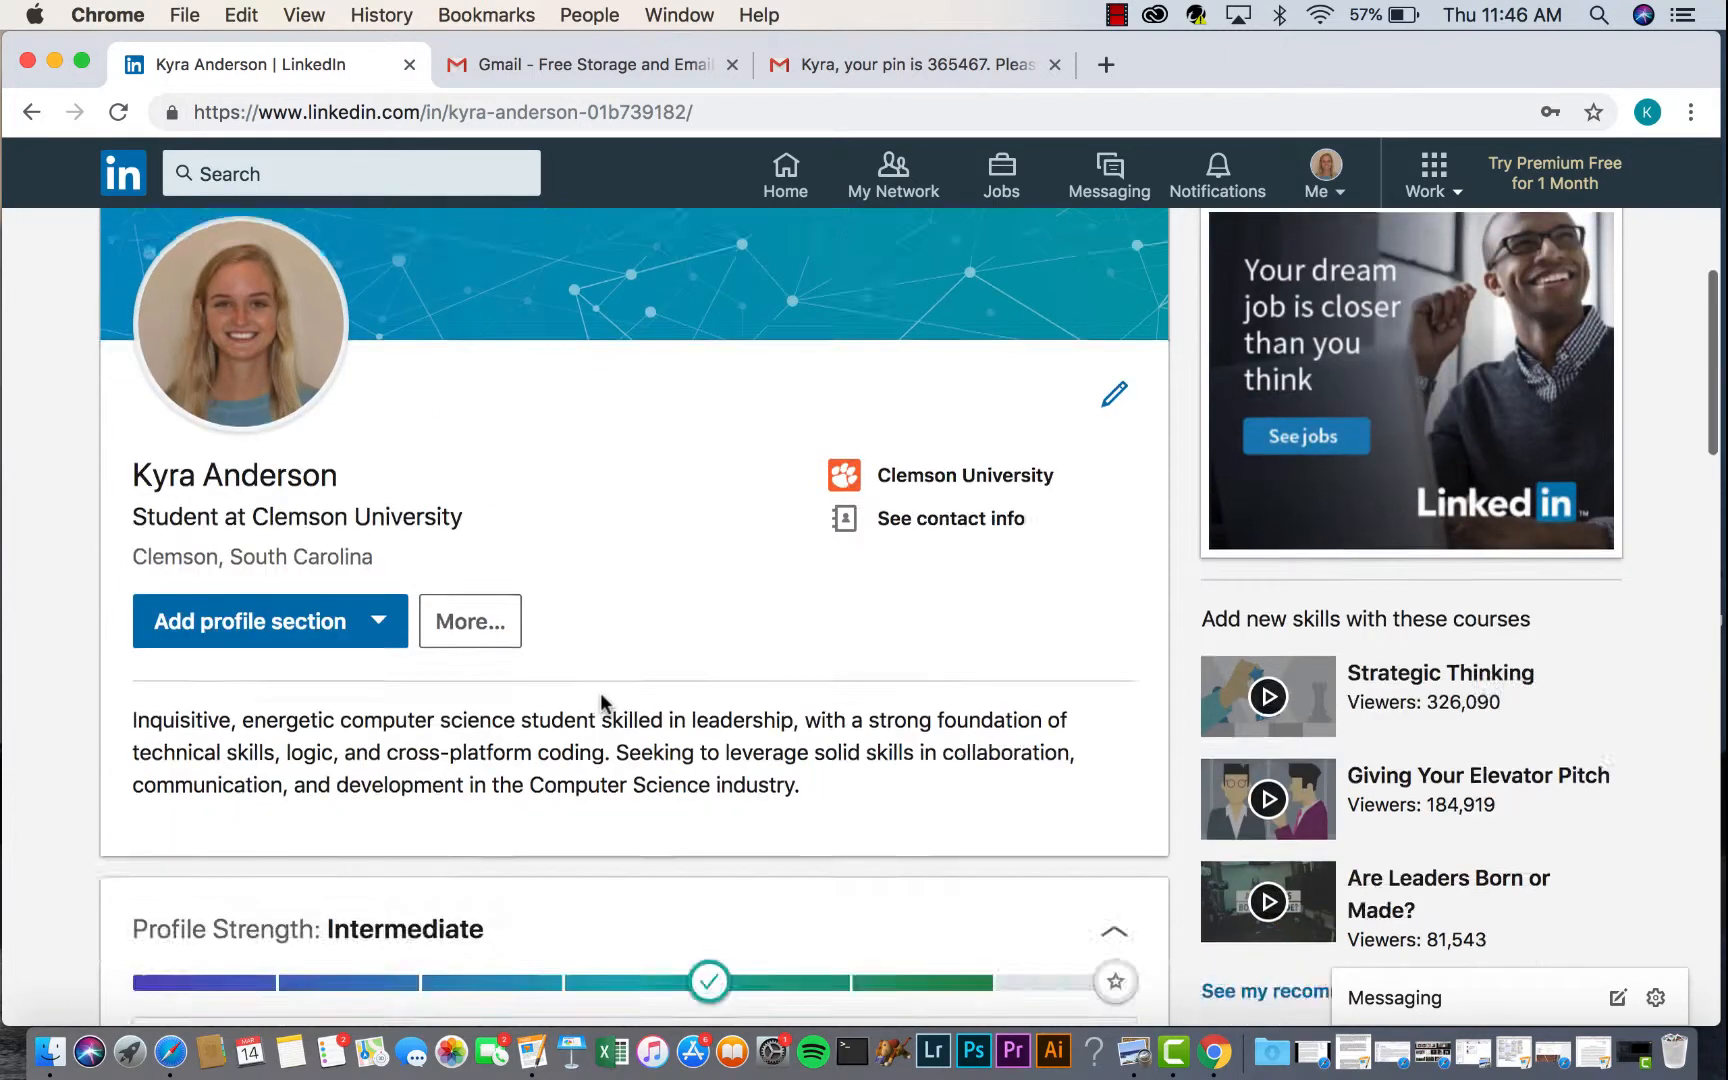
scroll(504, 605, "up", 2)
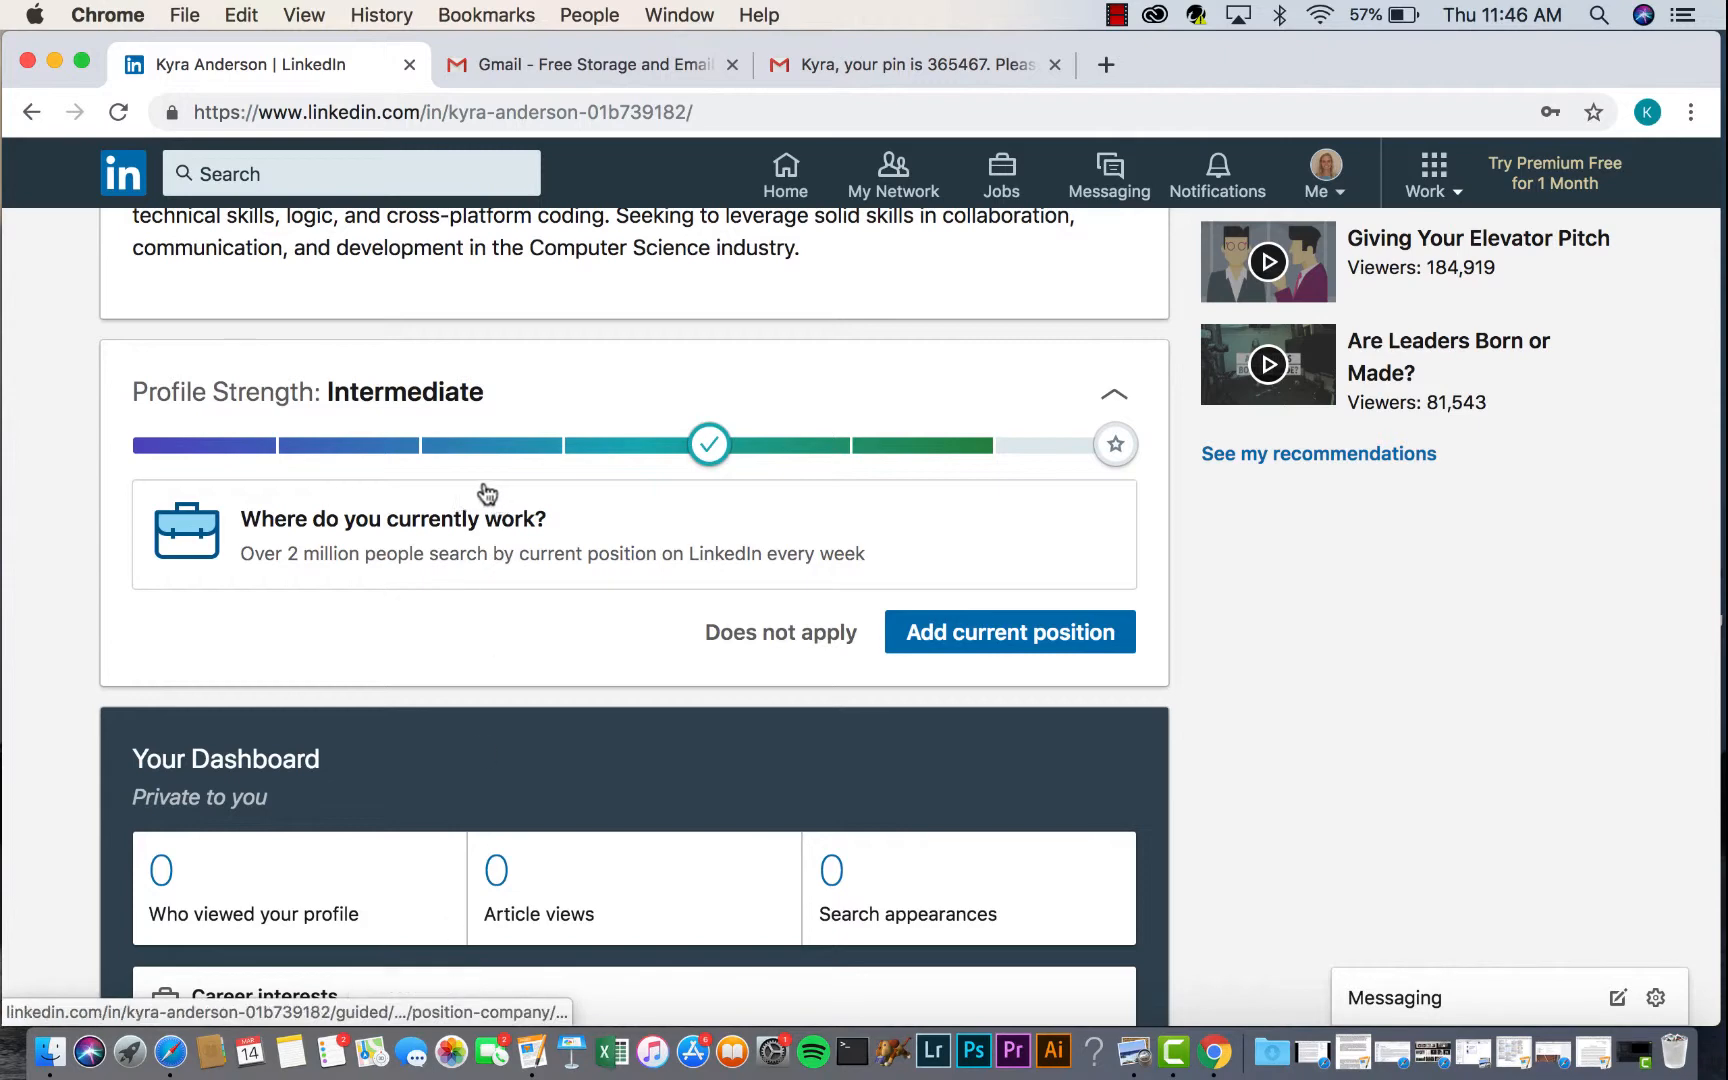
- Scroll through the profile to check the Clemson University intro and computer science summary
scroll(476, 651, "down", 3)
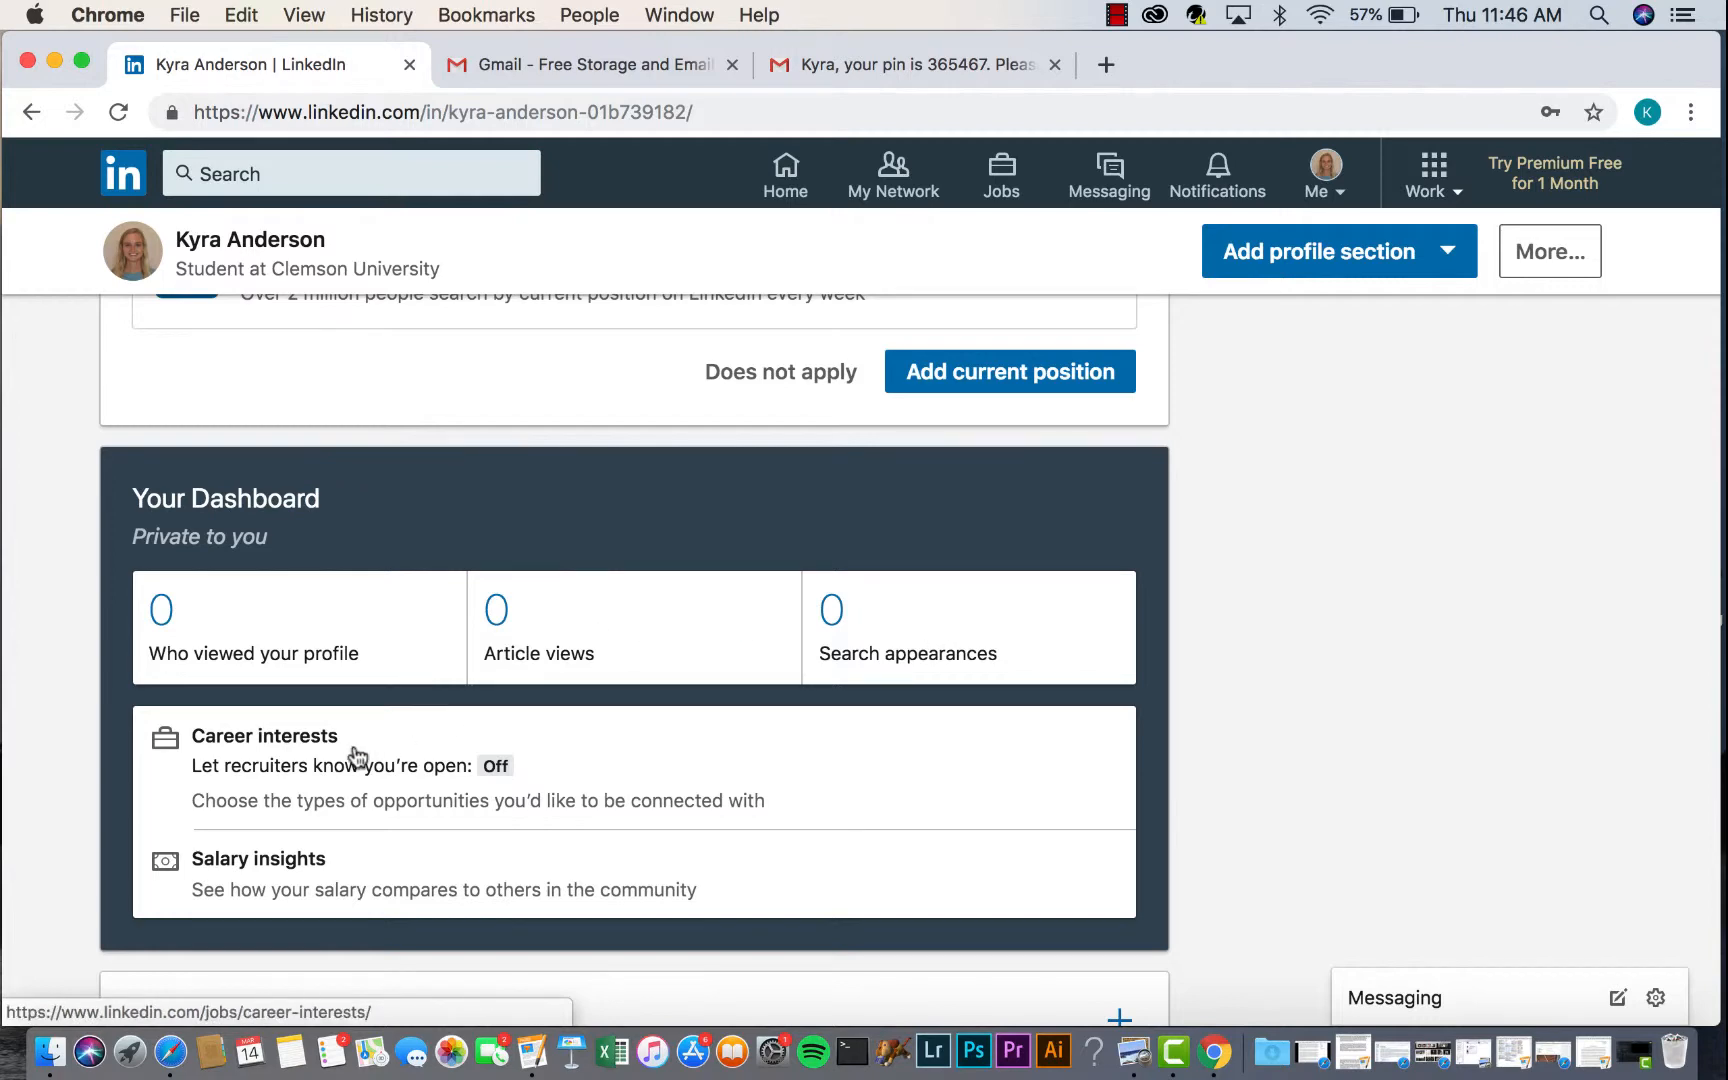
scroll(420, 748, "down", 2)
scroll(420, 748, "down", 1)
scroll(402, 638, "down", 1)
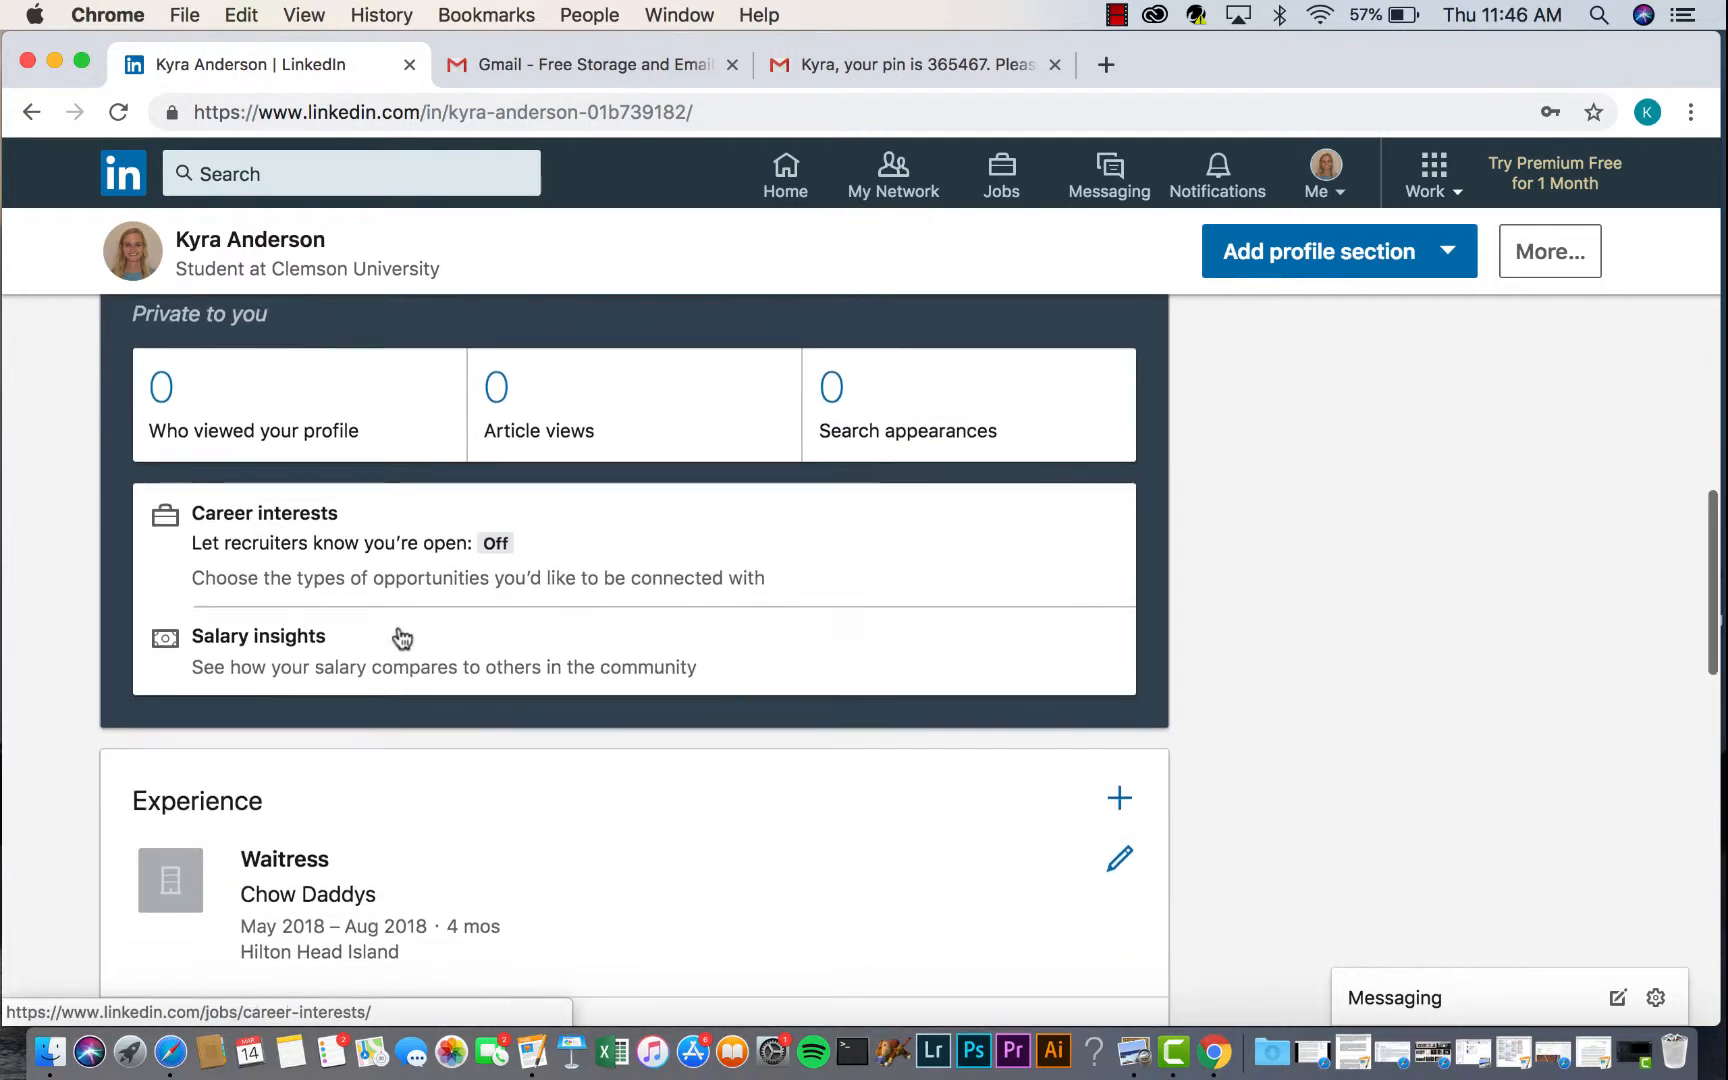
scroll(402, 638, "up", 1)
scroll(402, 638, "down", 5)
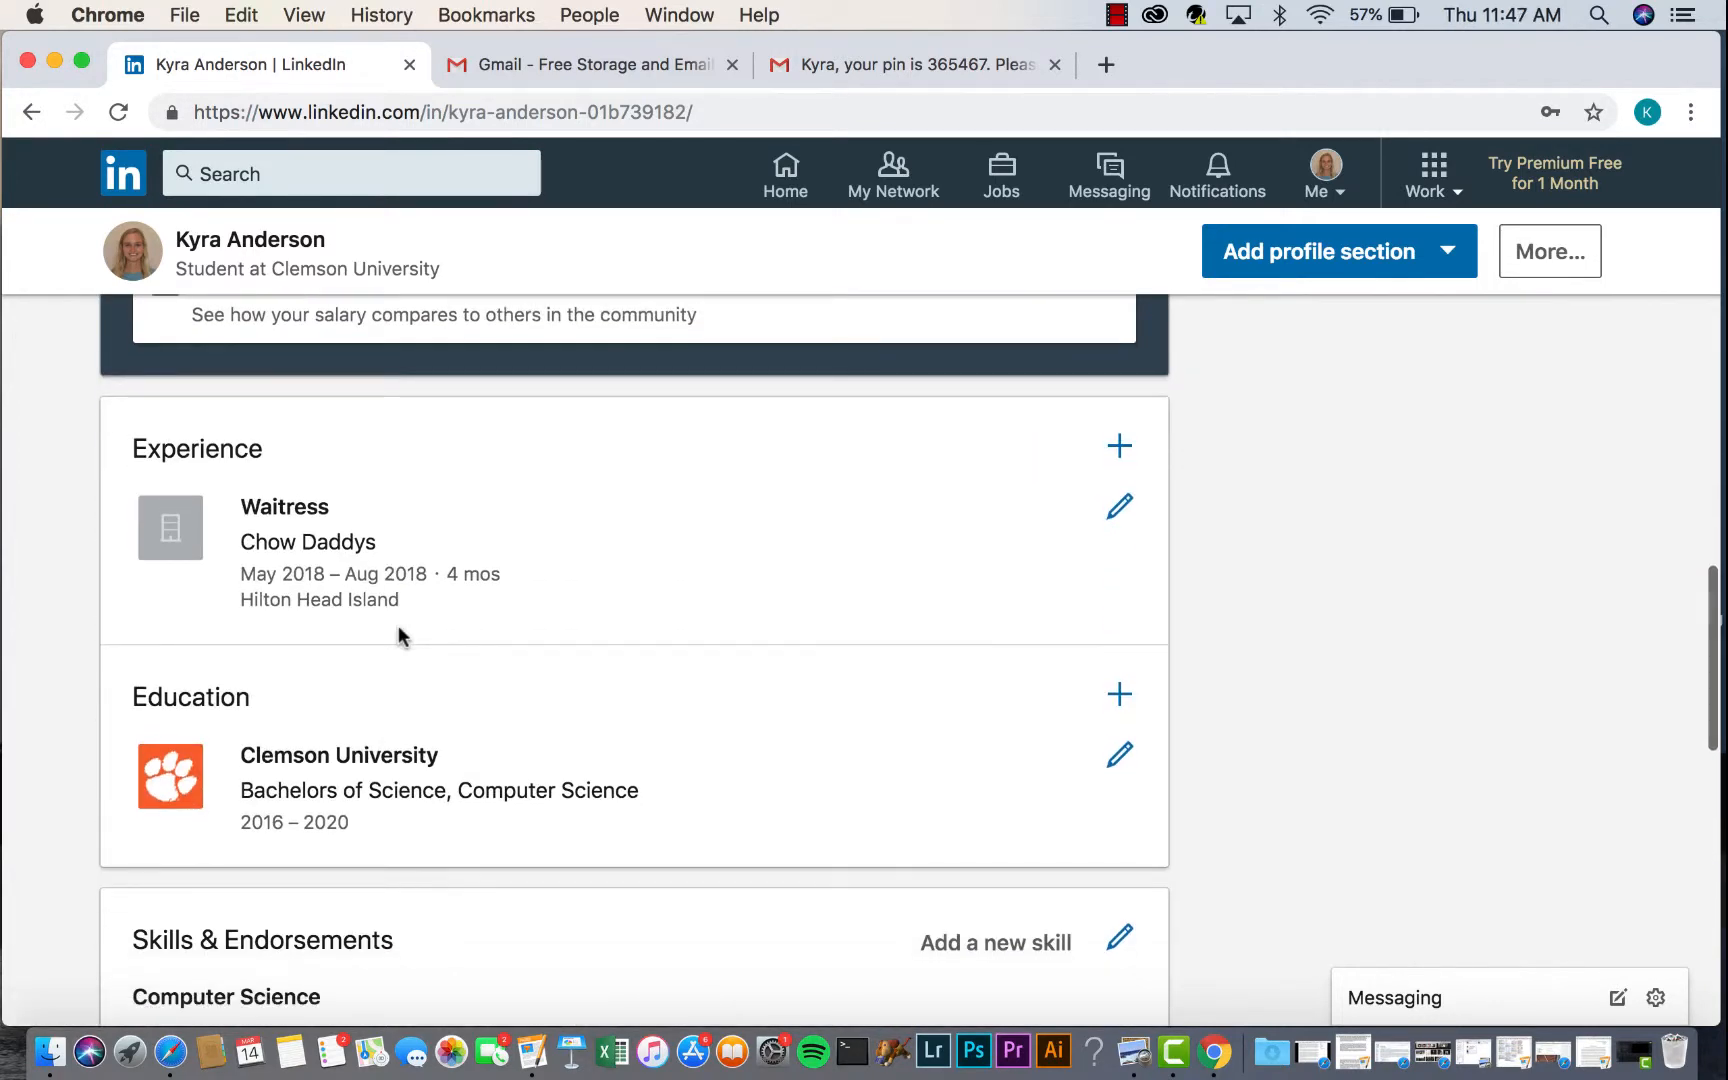
scroll(417, 733, "down", 3)
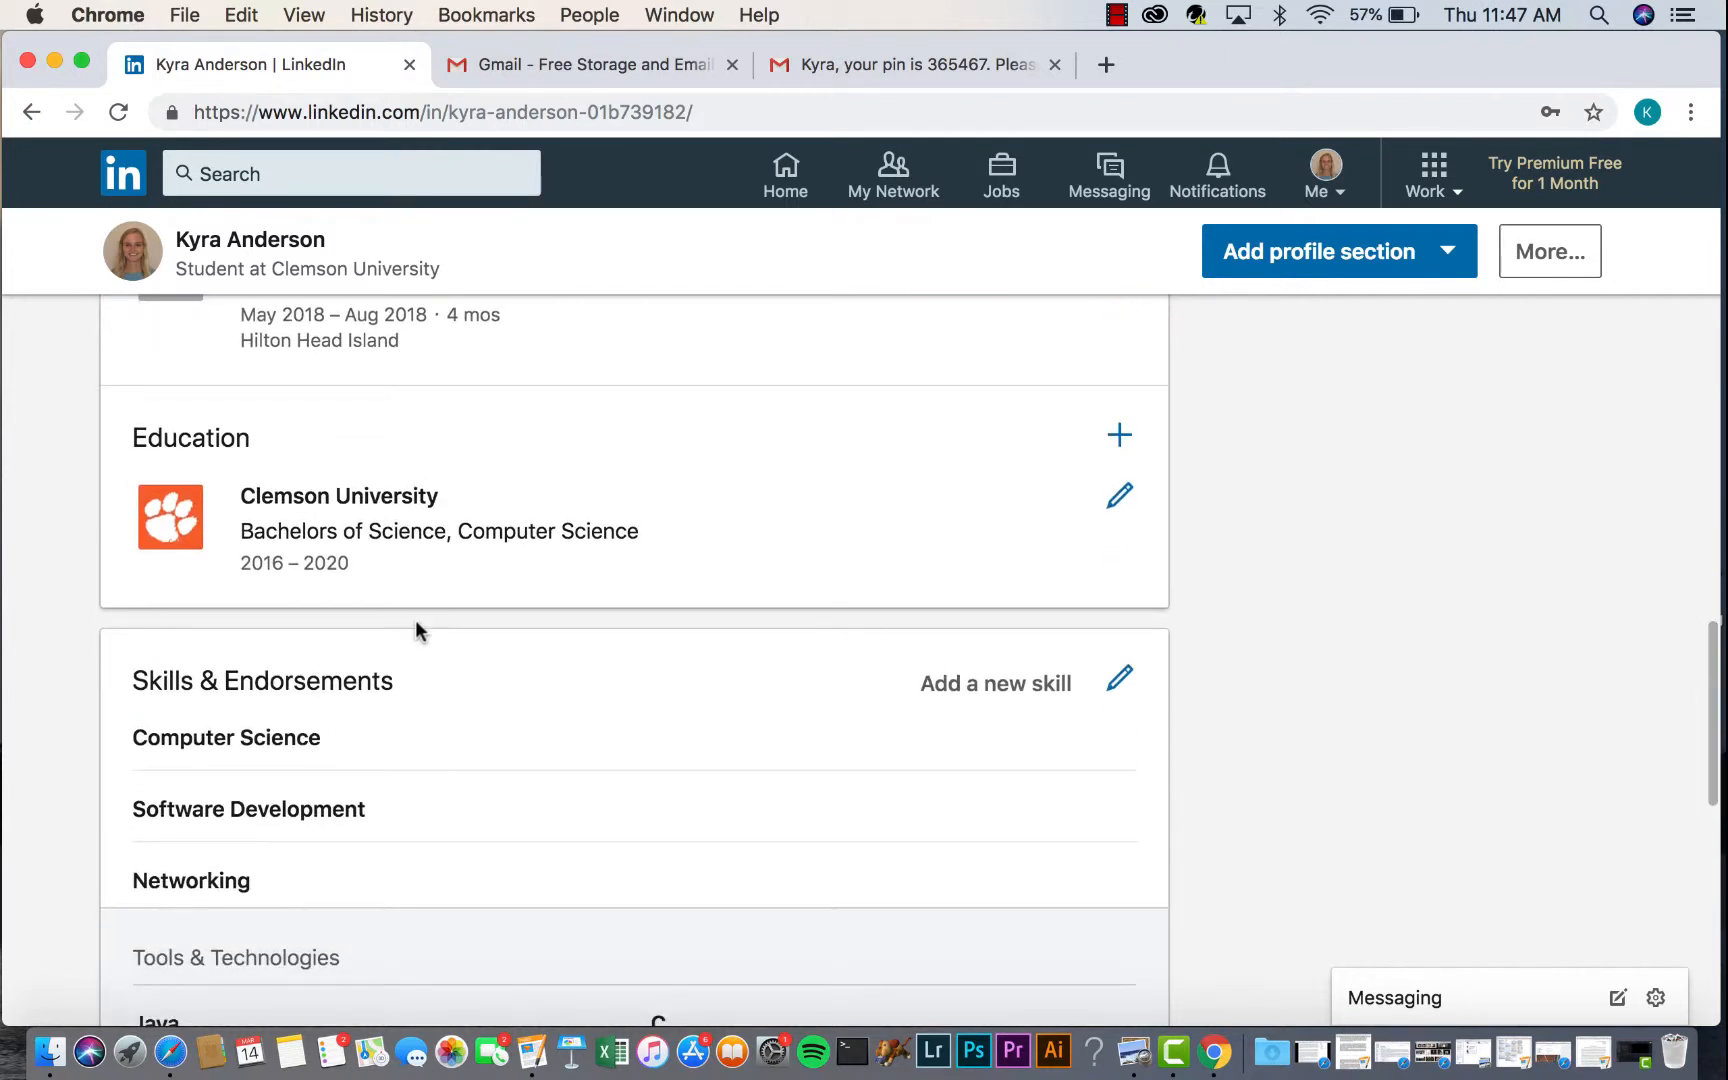
scroll(416, 628, "down", 2)
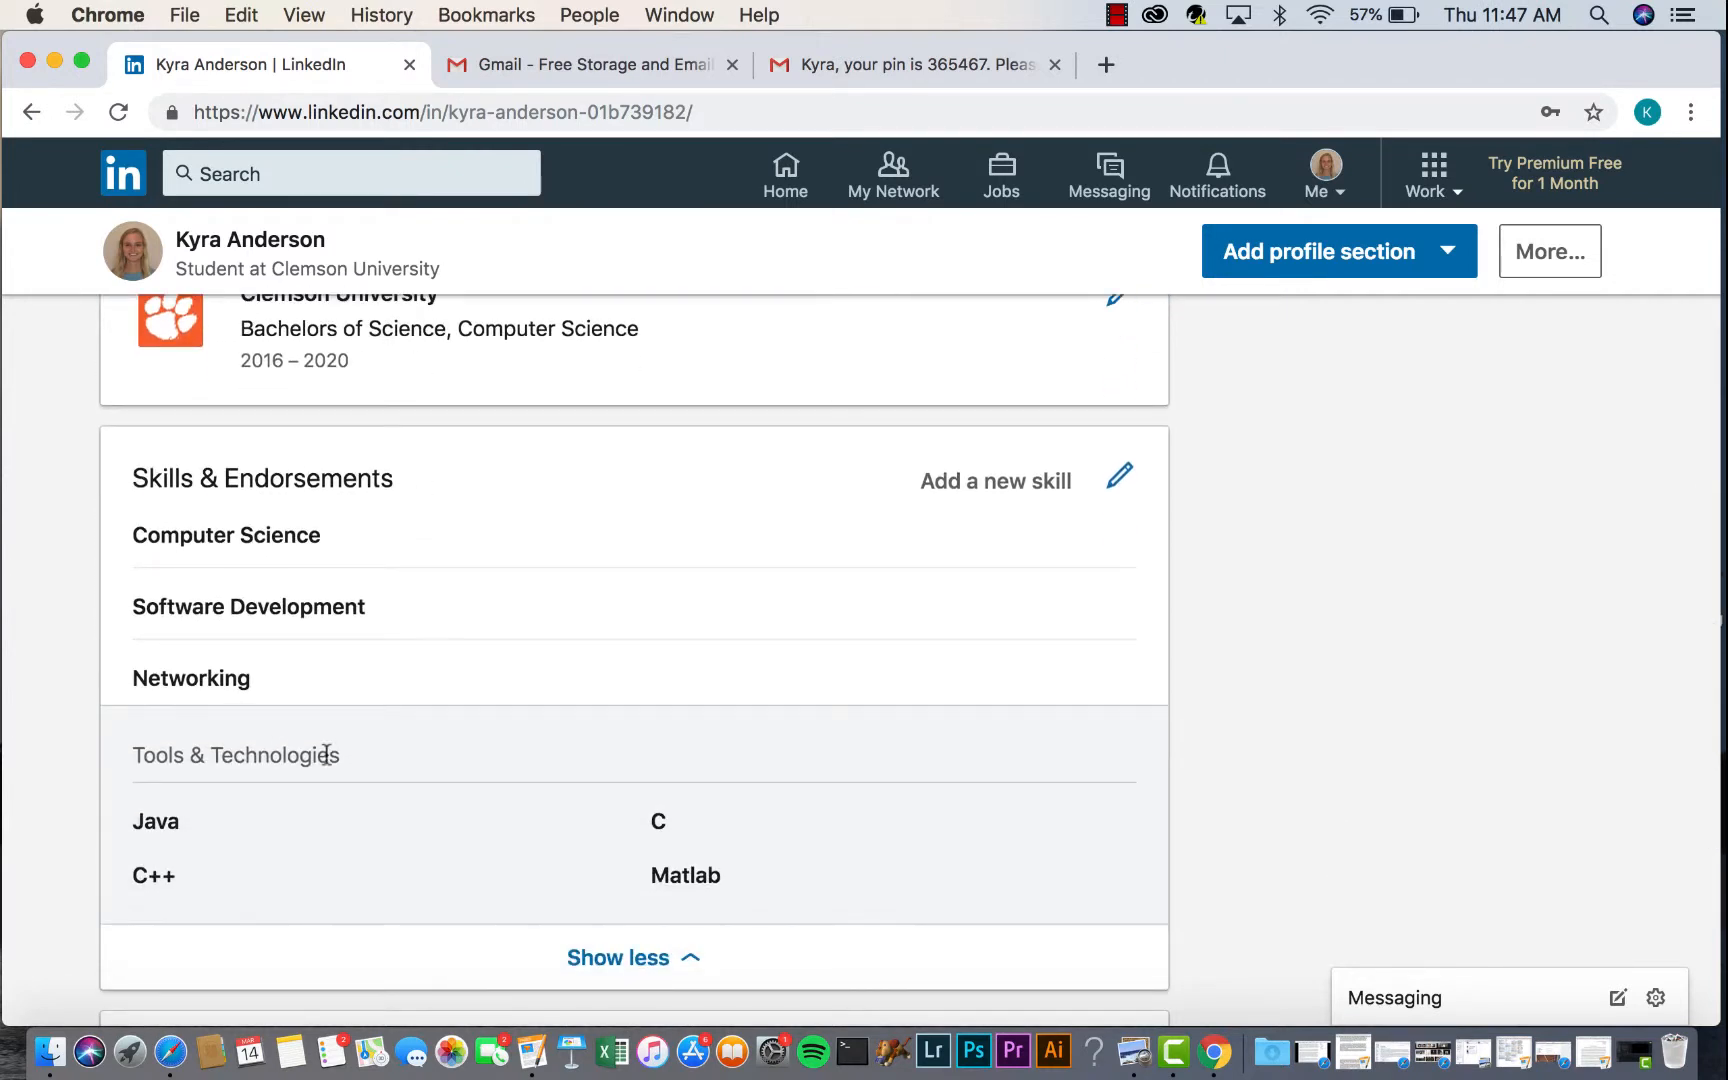
scroll(326, 755, "down", 1)
scroll(325, 752, "down", 3)
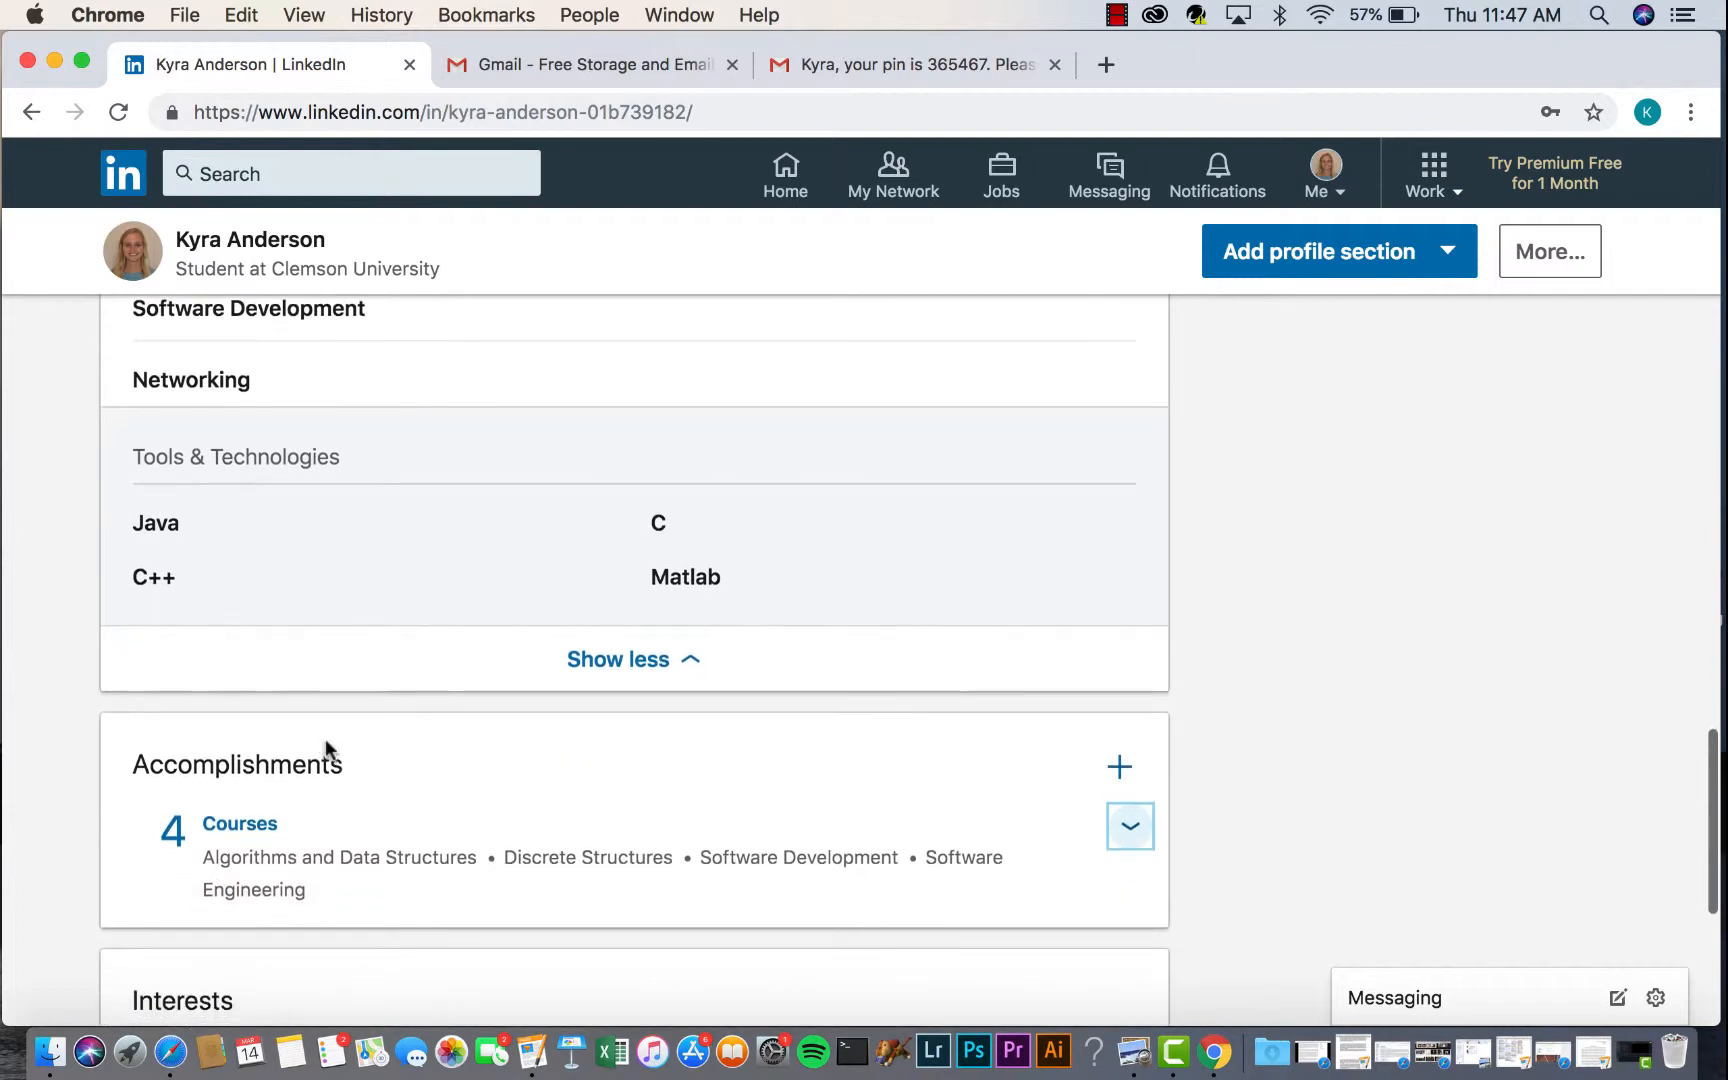
scroll(325, 738, "down", 2)
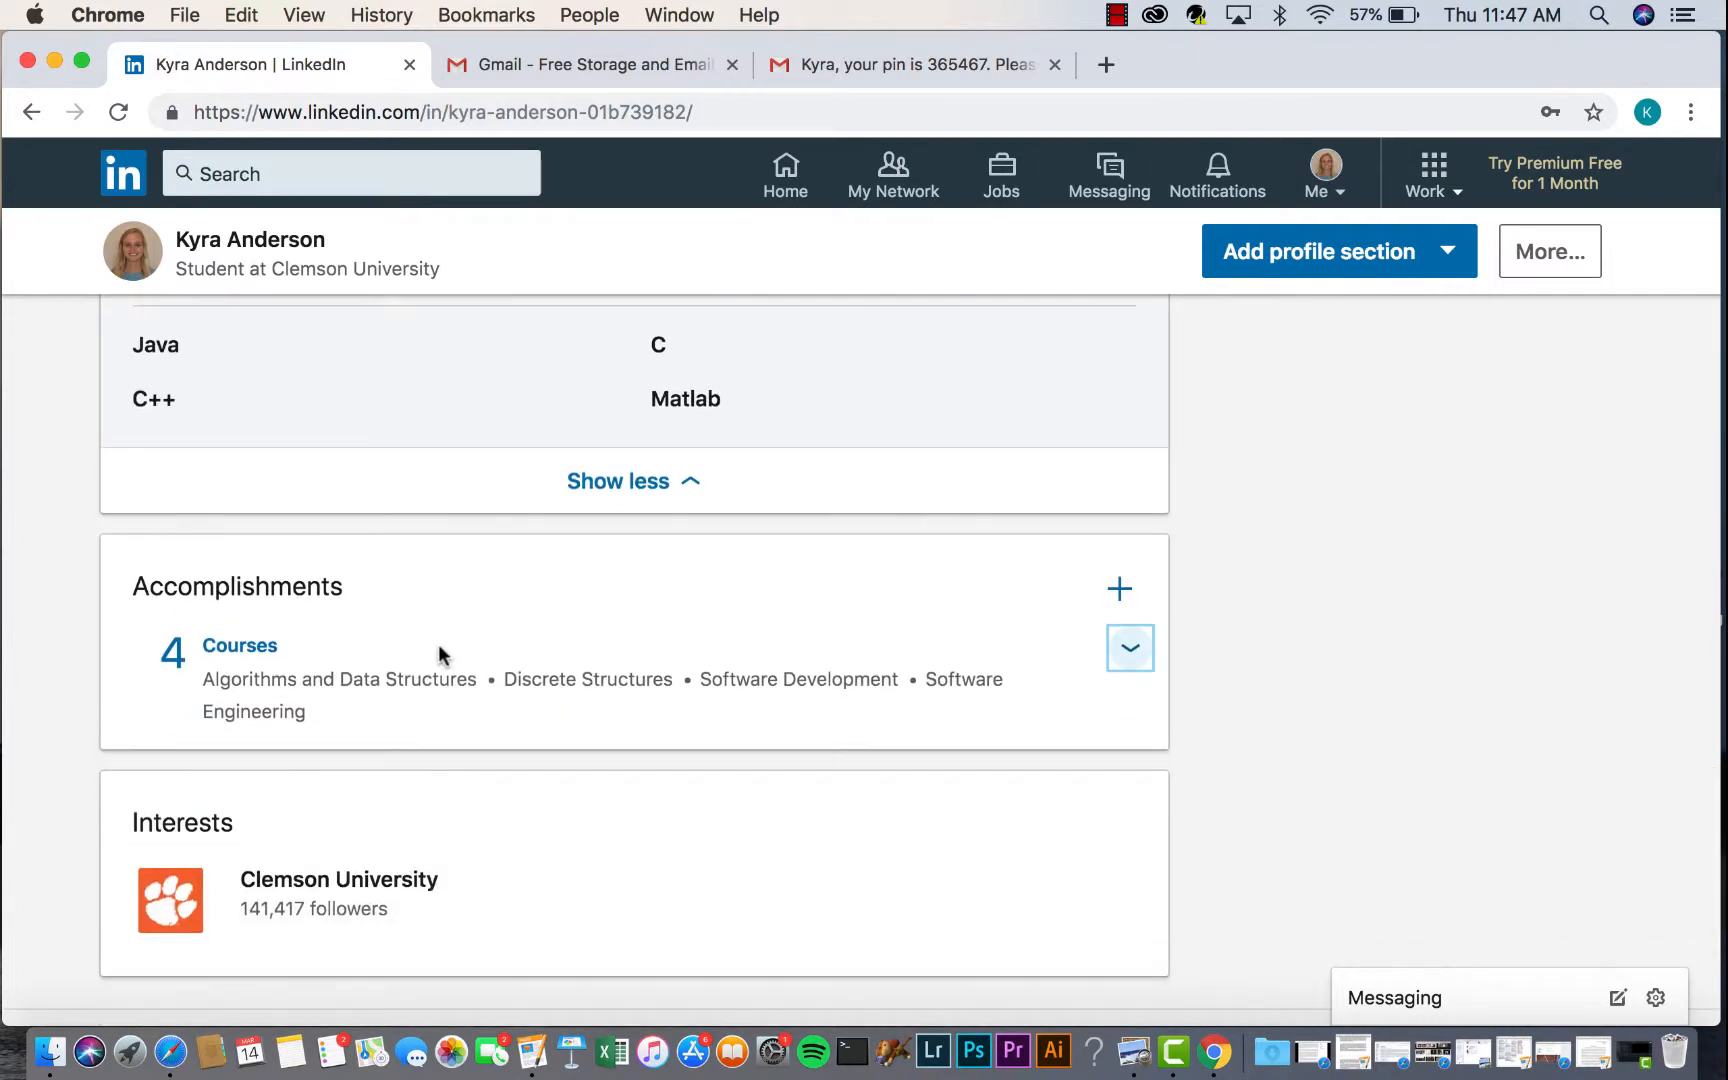
scroll(437, 644, "down", 1)
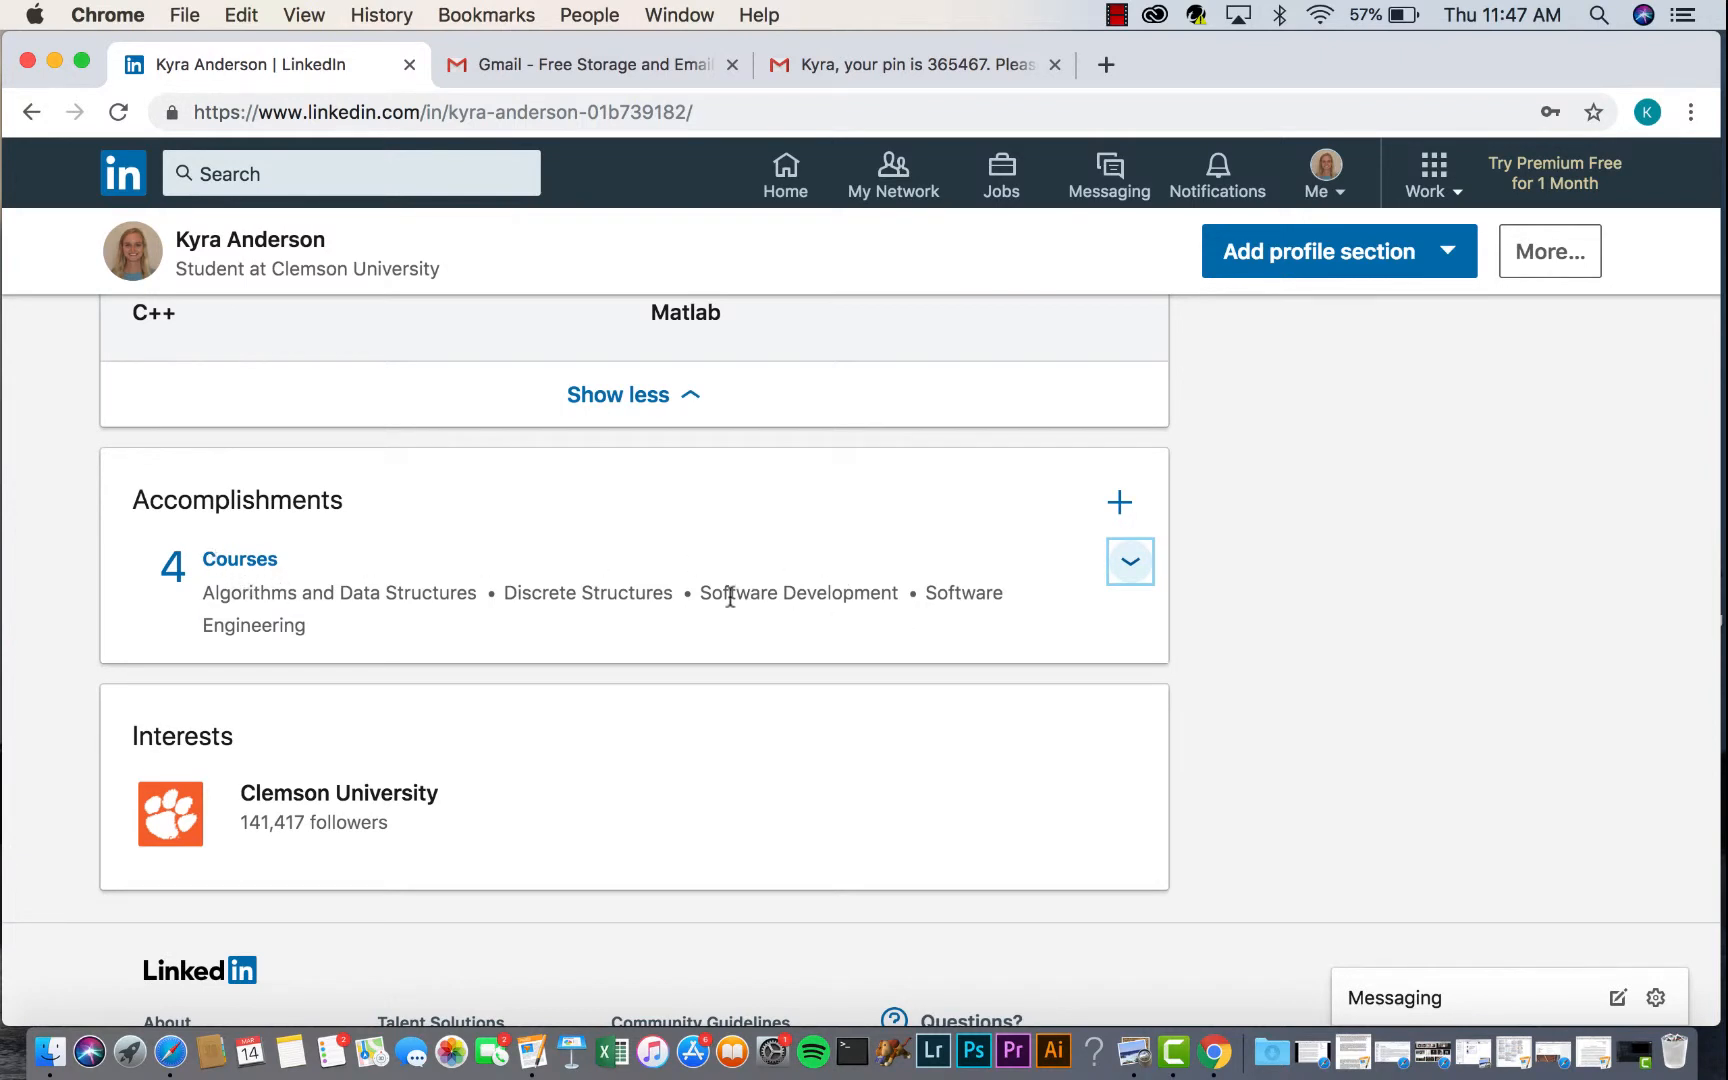
scroll(629, 627, "down", 1)
key("Home")
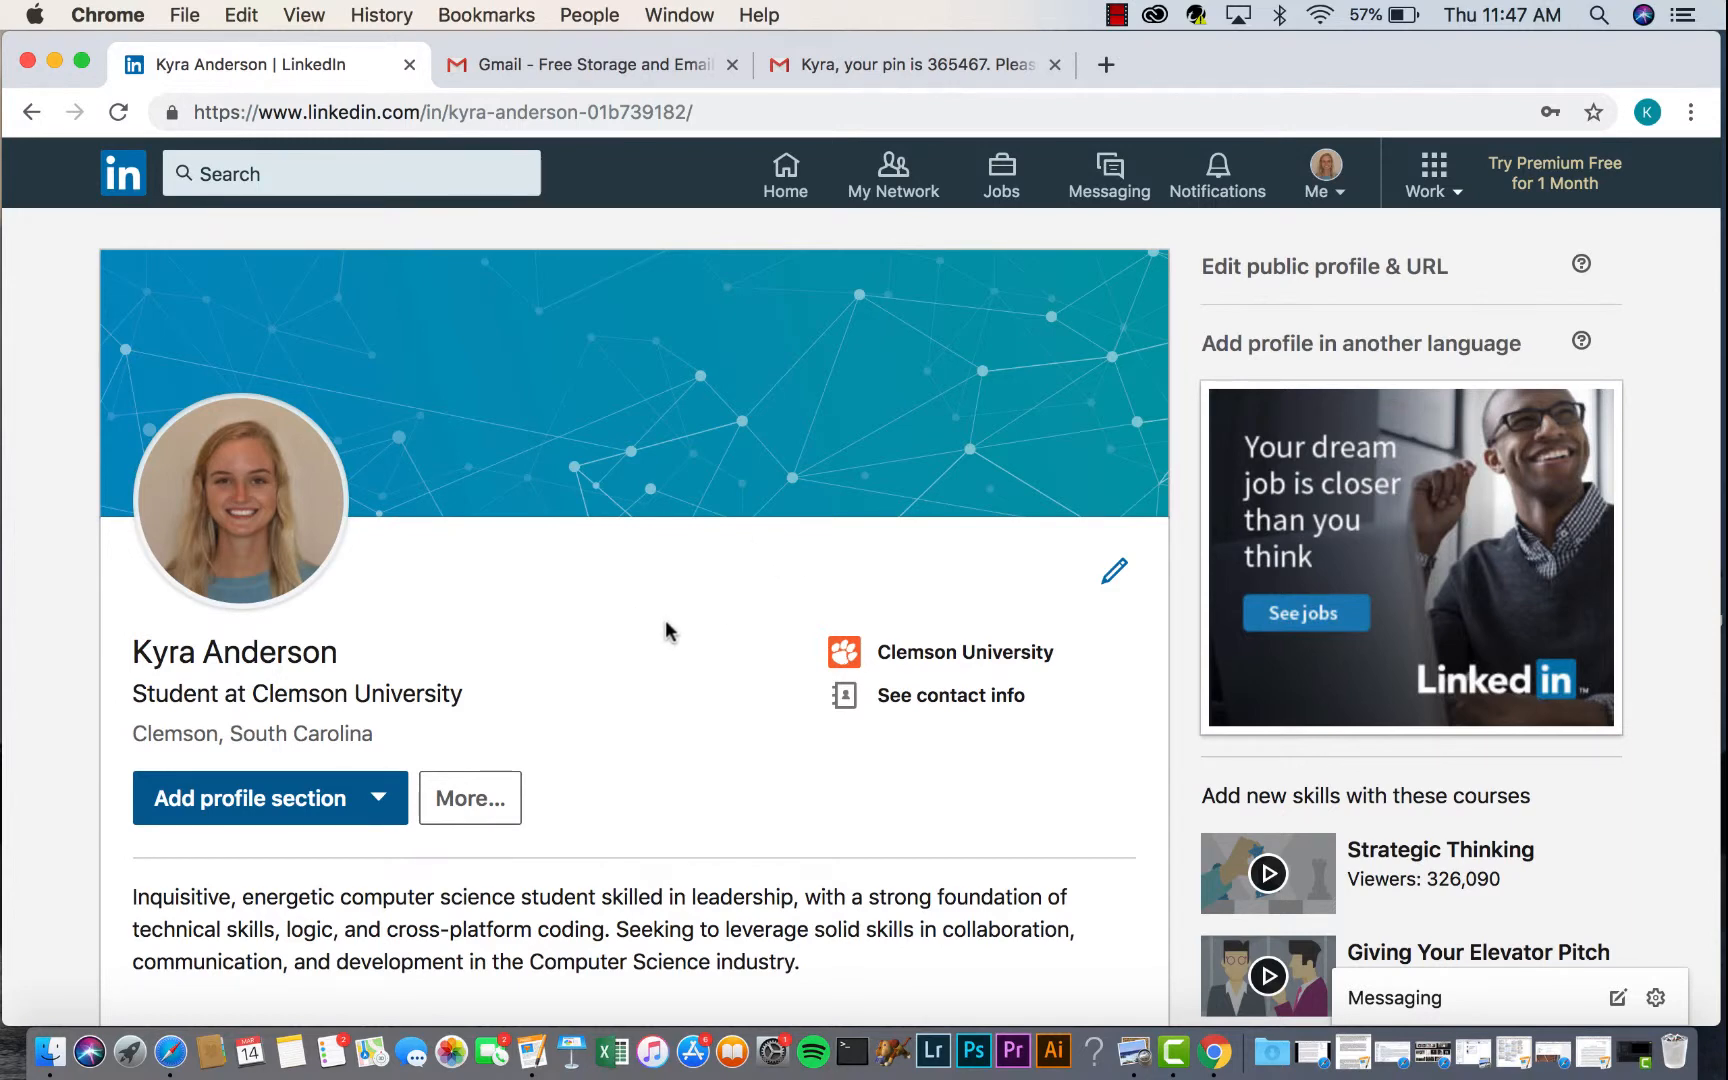
scroll(666, 626, "down", 1)
scroll(666, 626, "down", 1)
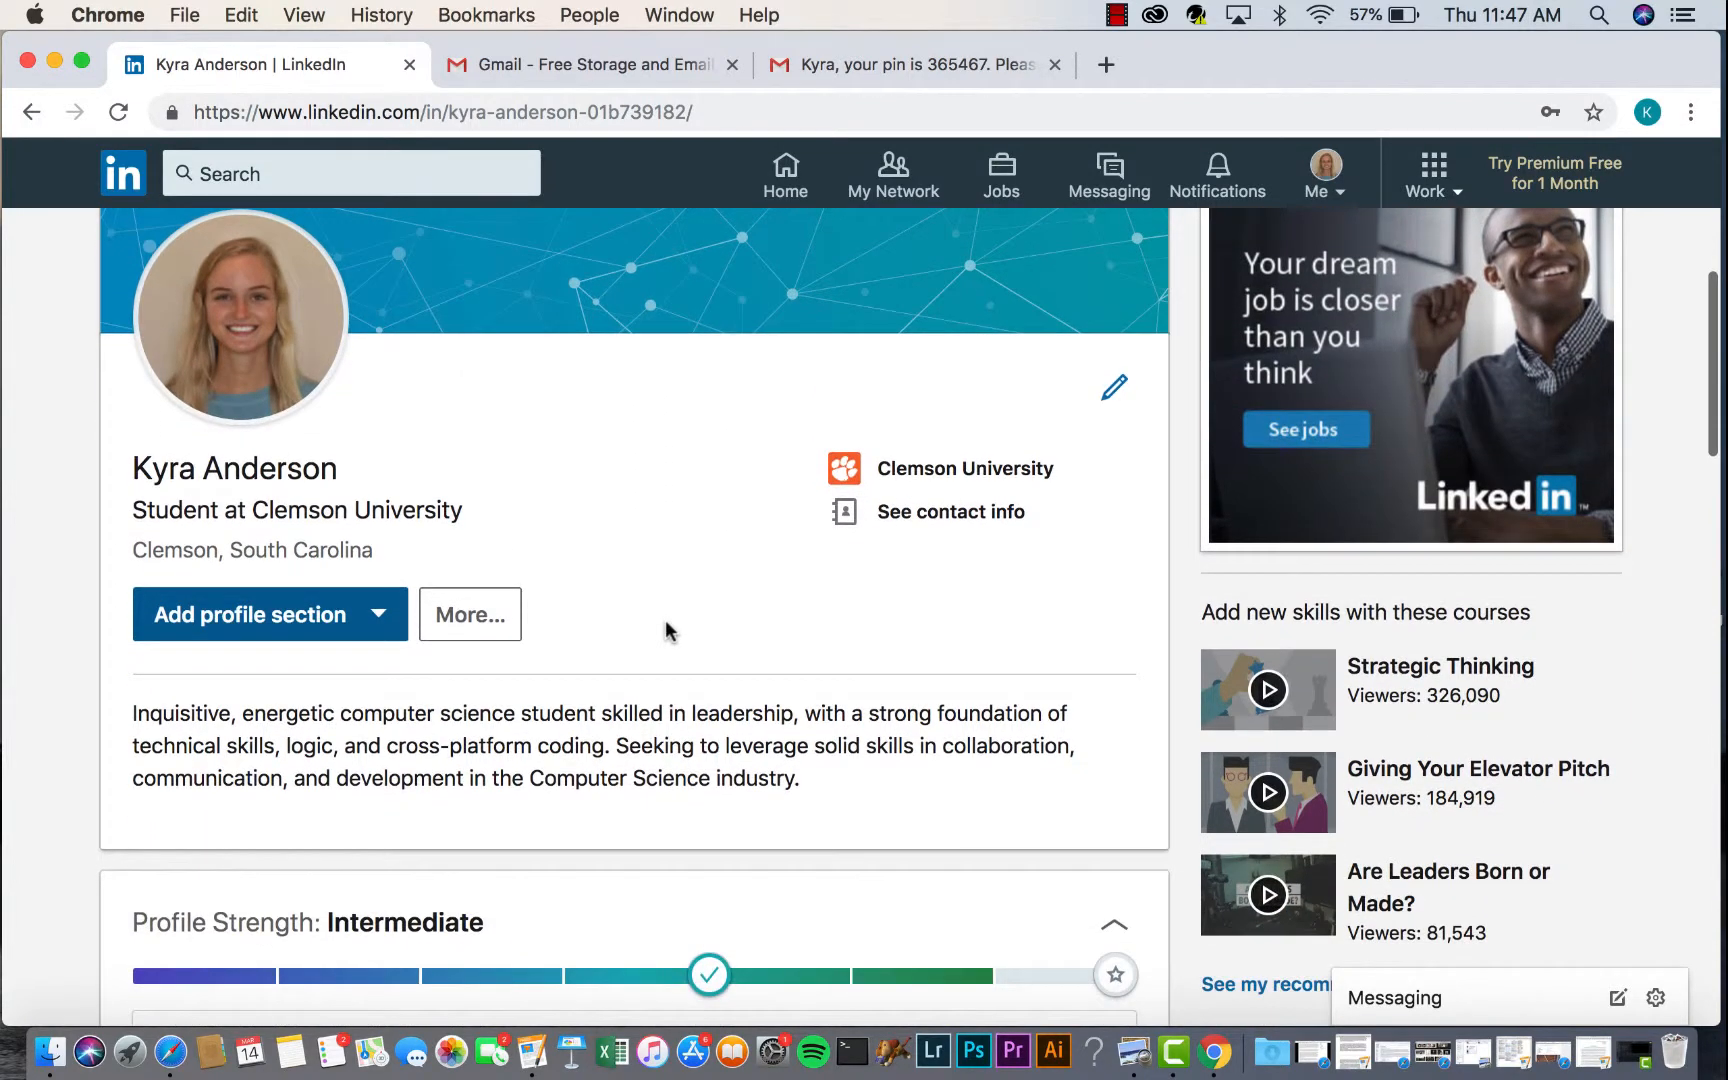
scroll(666, 628, "down", 8)
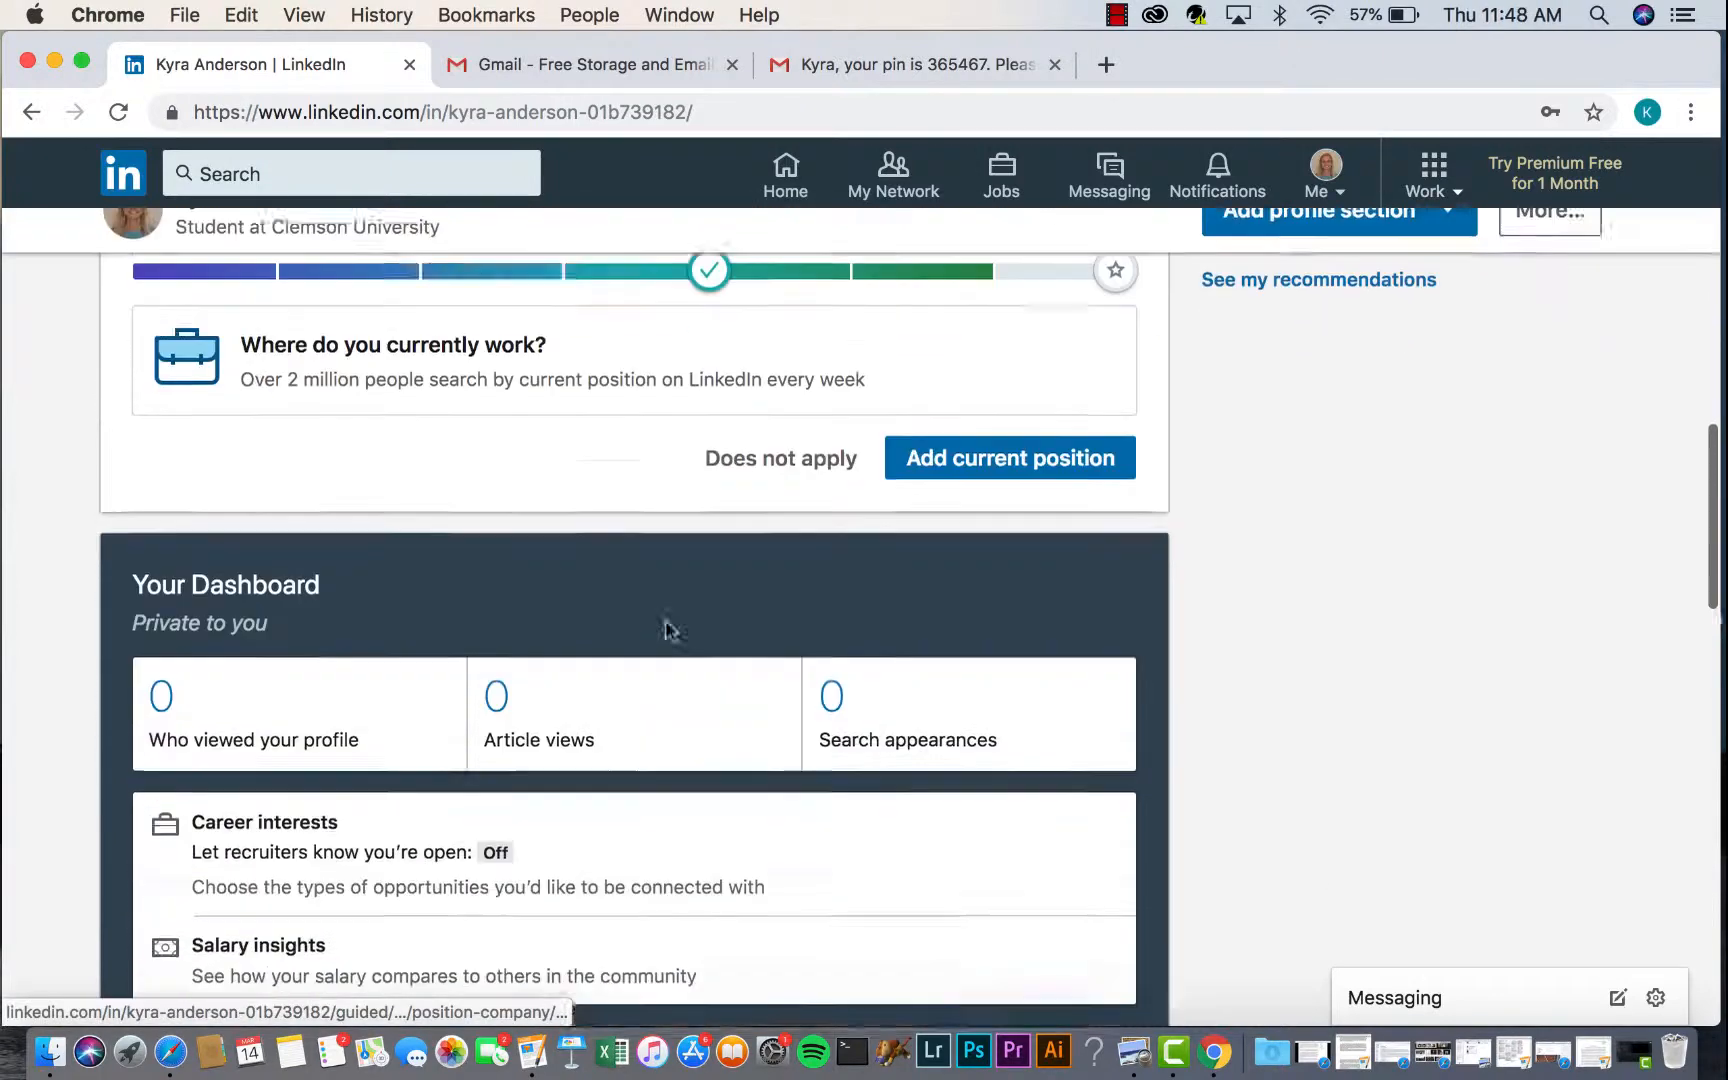
scroll(666, 627, "down", 12)
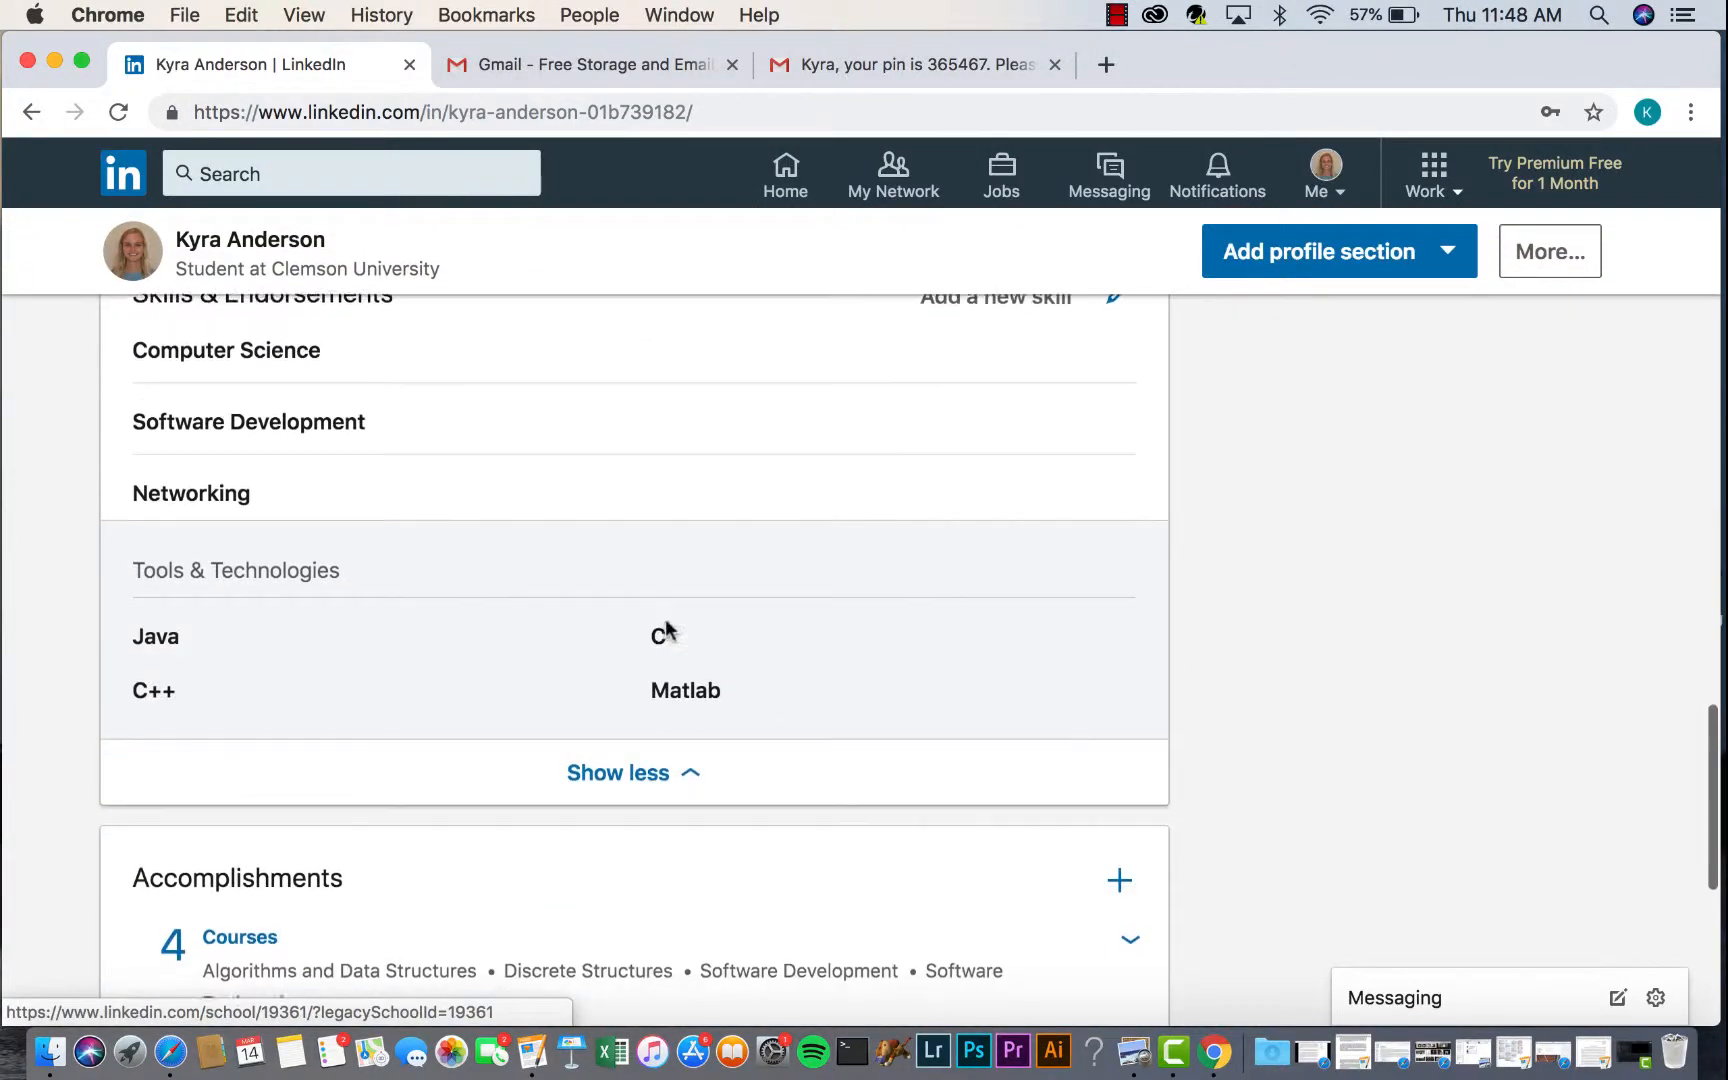
scroll(666, 627, "down", 2)
scroll(663, 625, "up", 1)
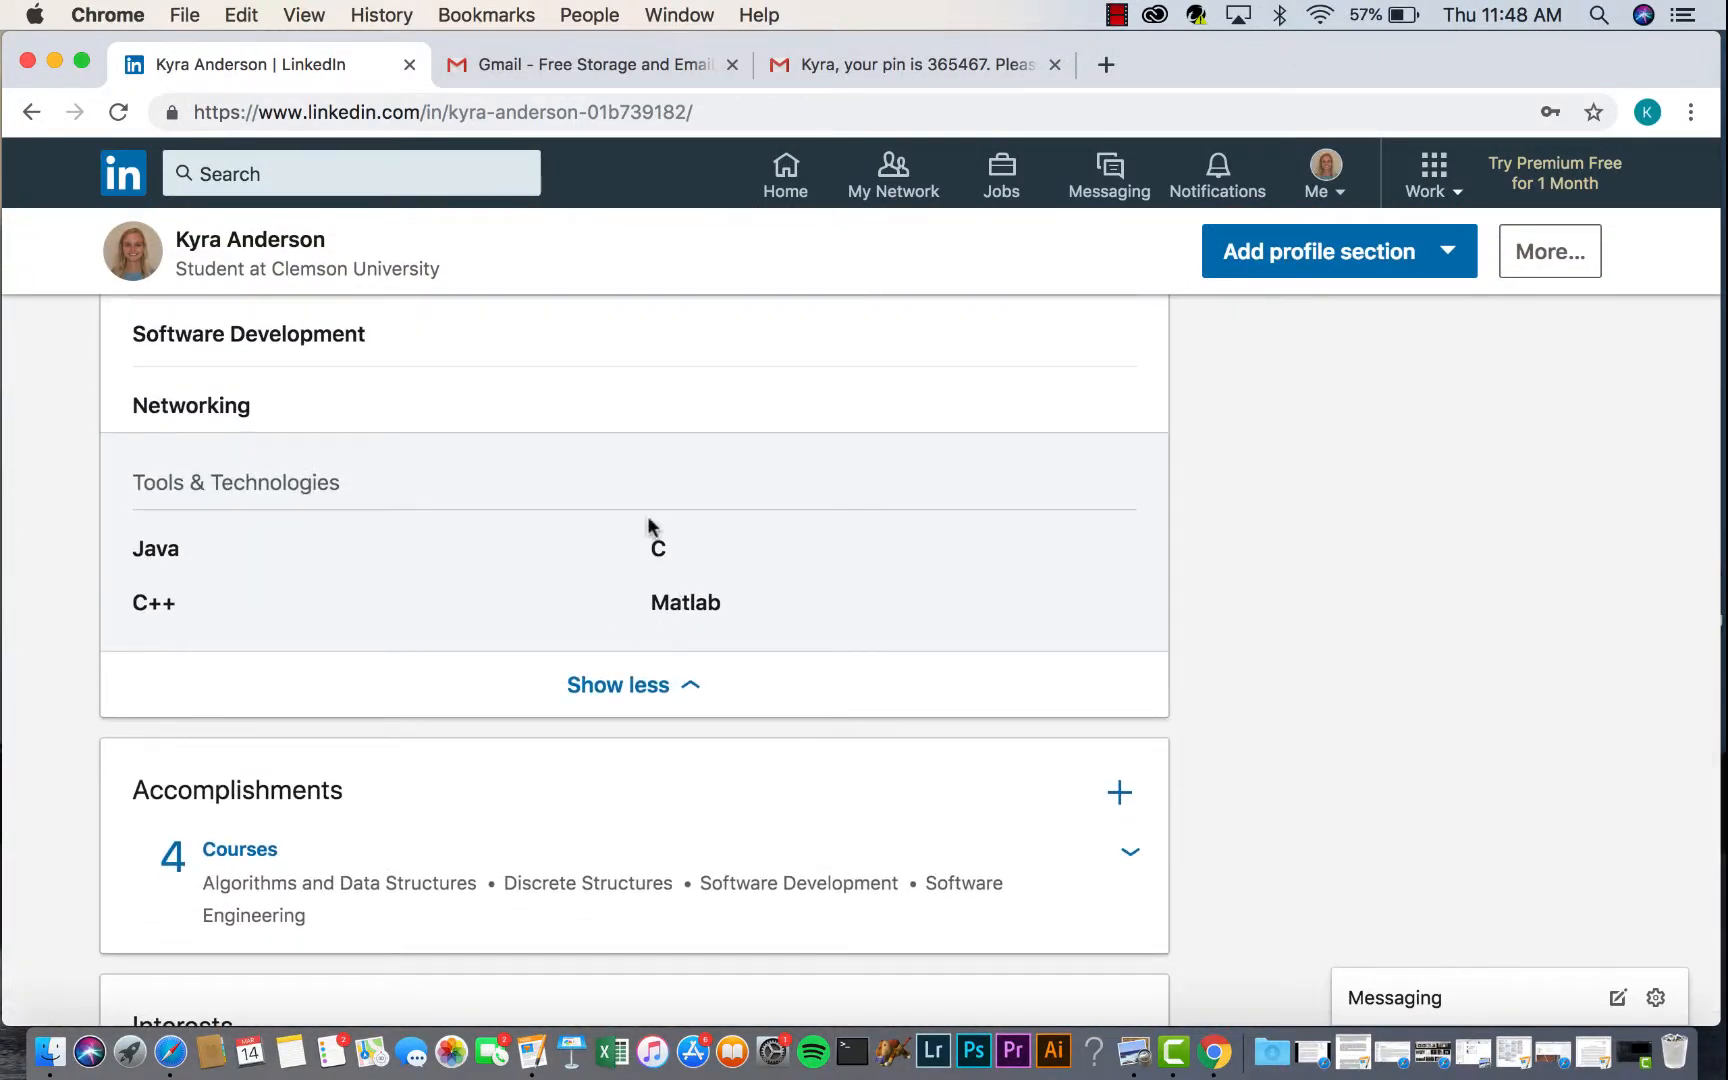
scroll(599, 510, "down", 2)
scroll(542, 832, "down", 1)
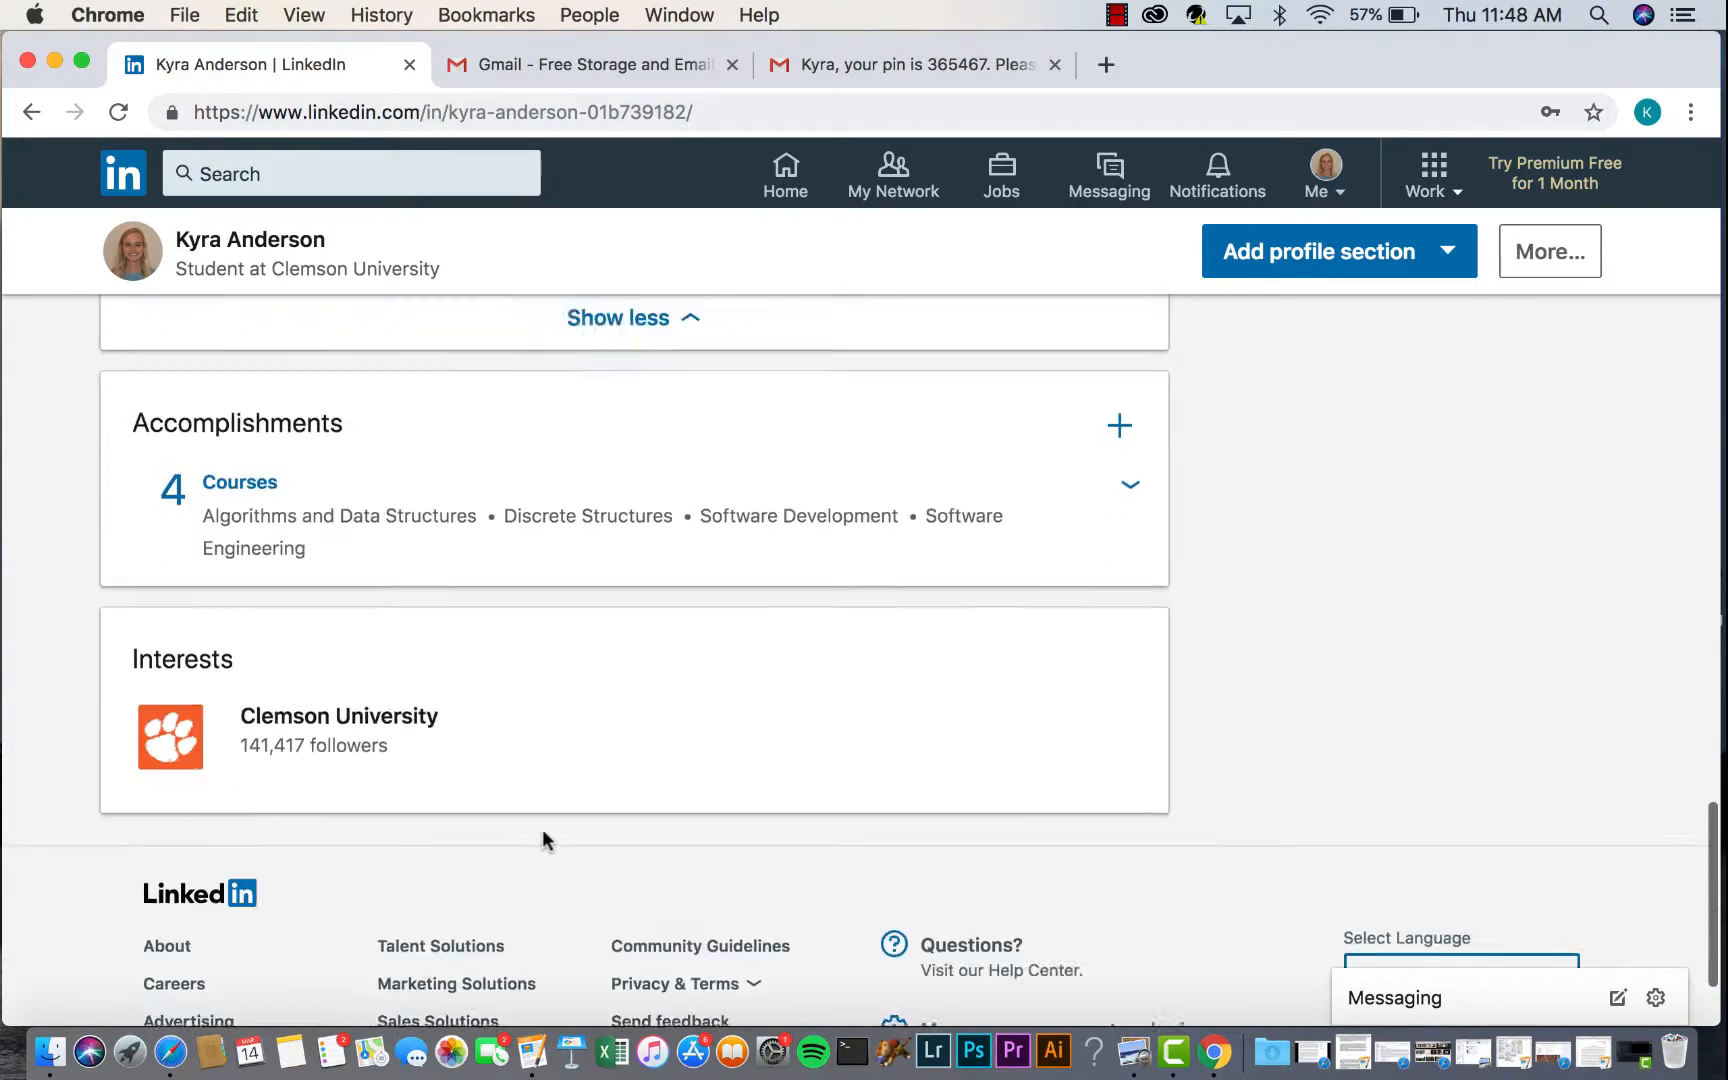
scroll(541, 835, "down", 1)
scroll(494, 665, "up", 15)
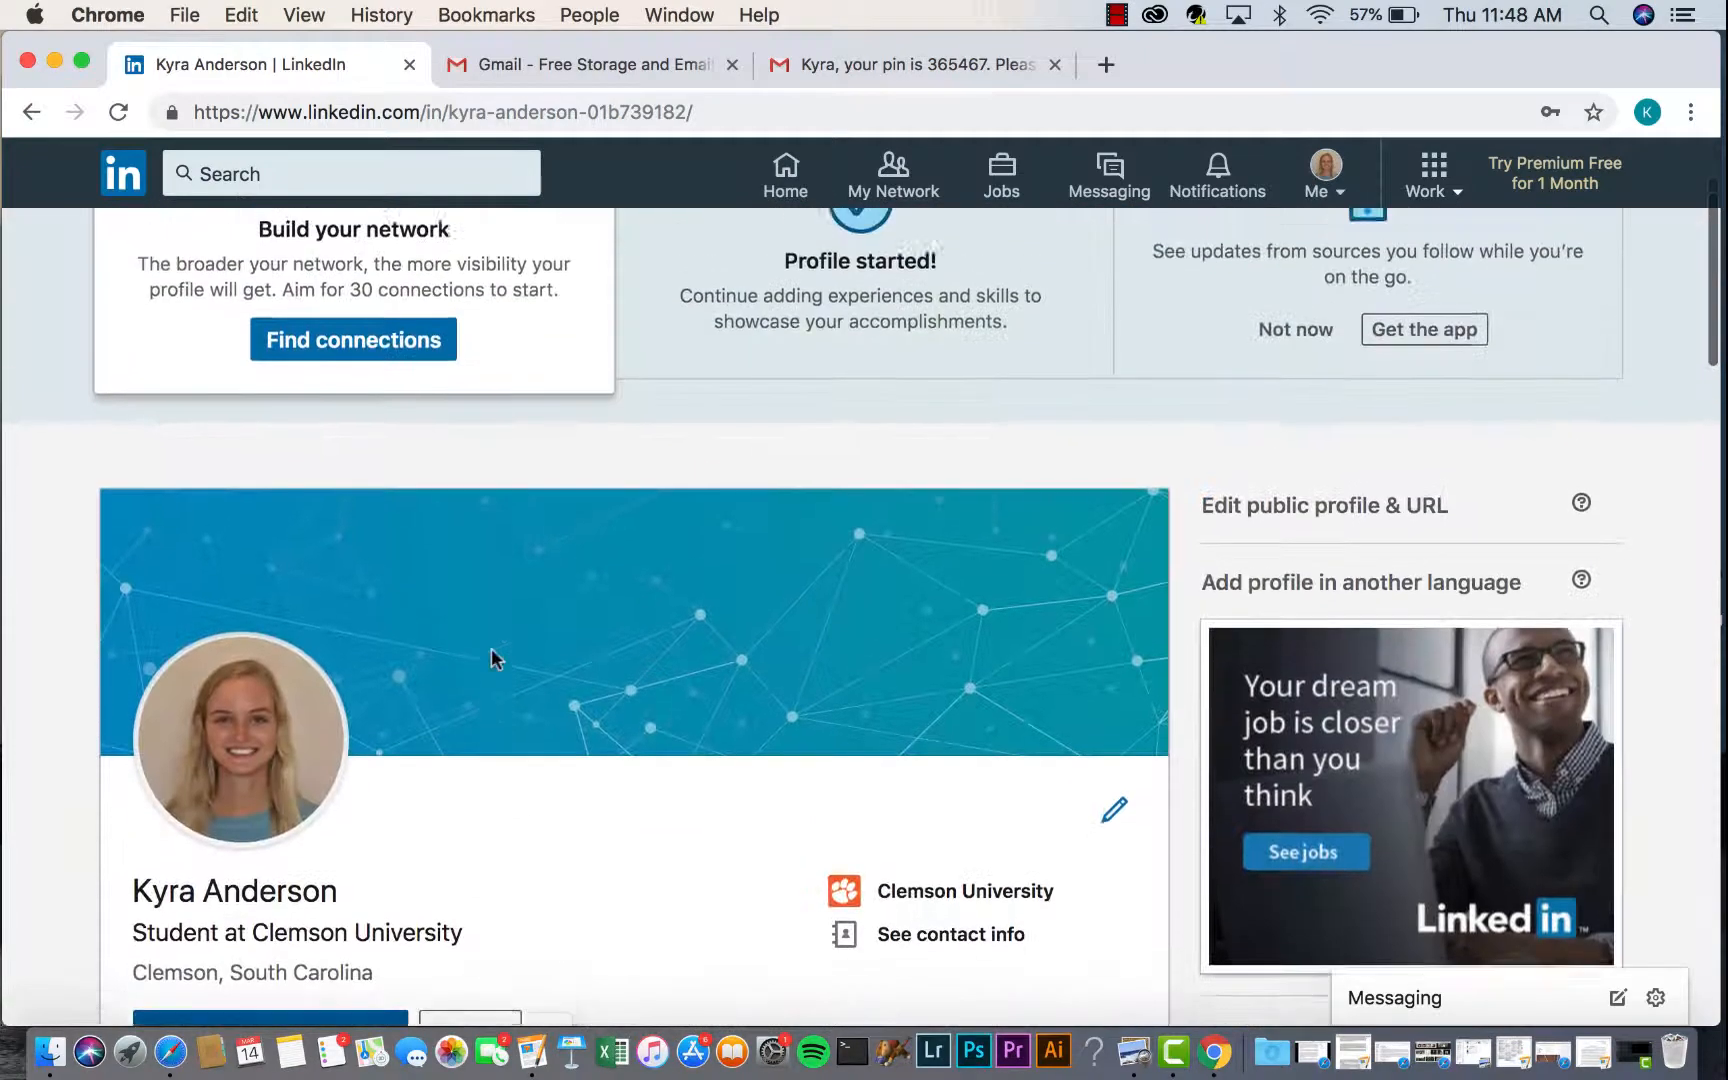
scroll(491, 650, "down", 2)
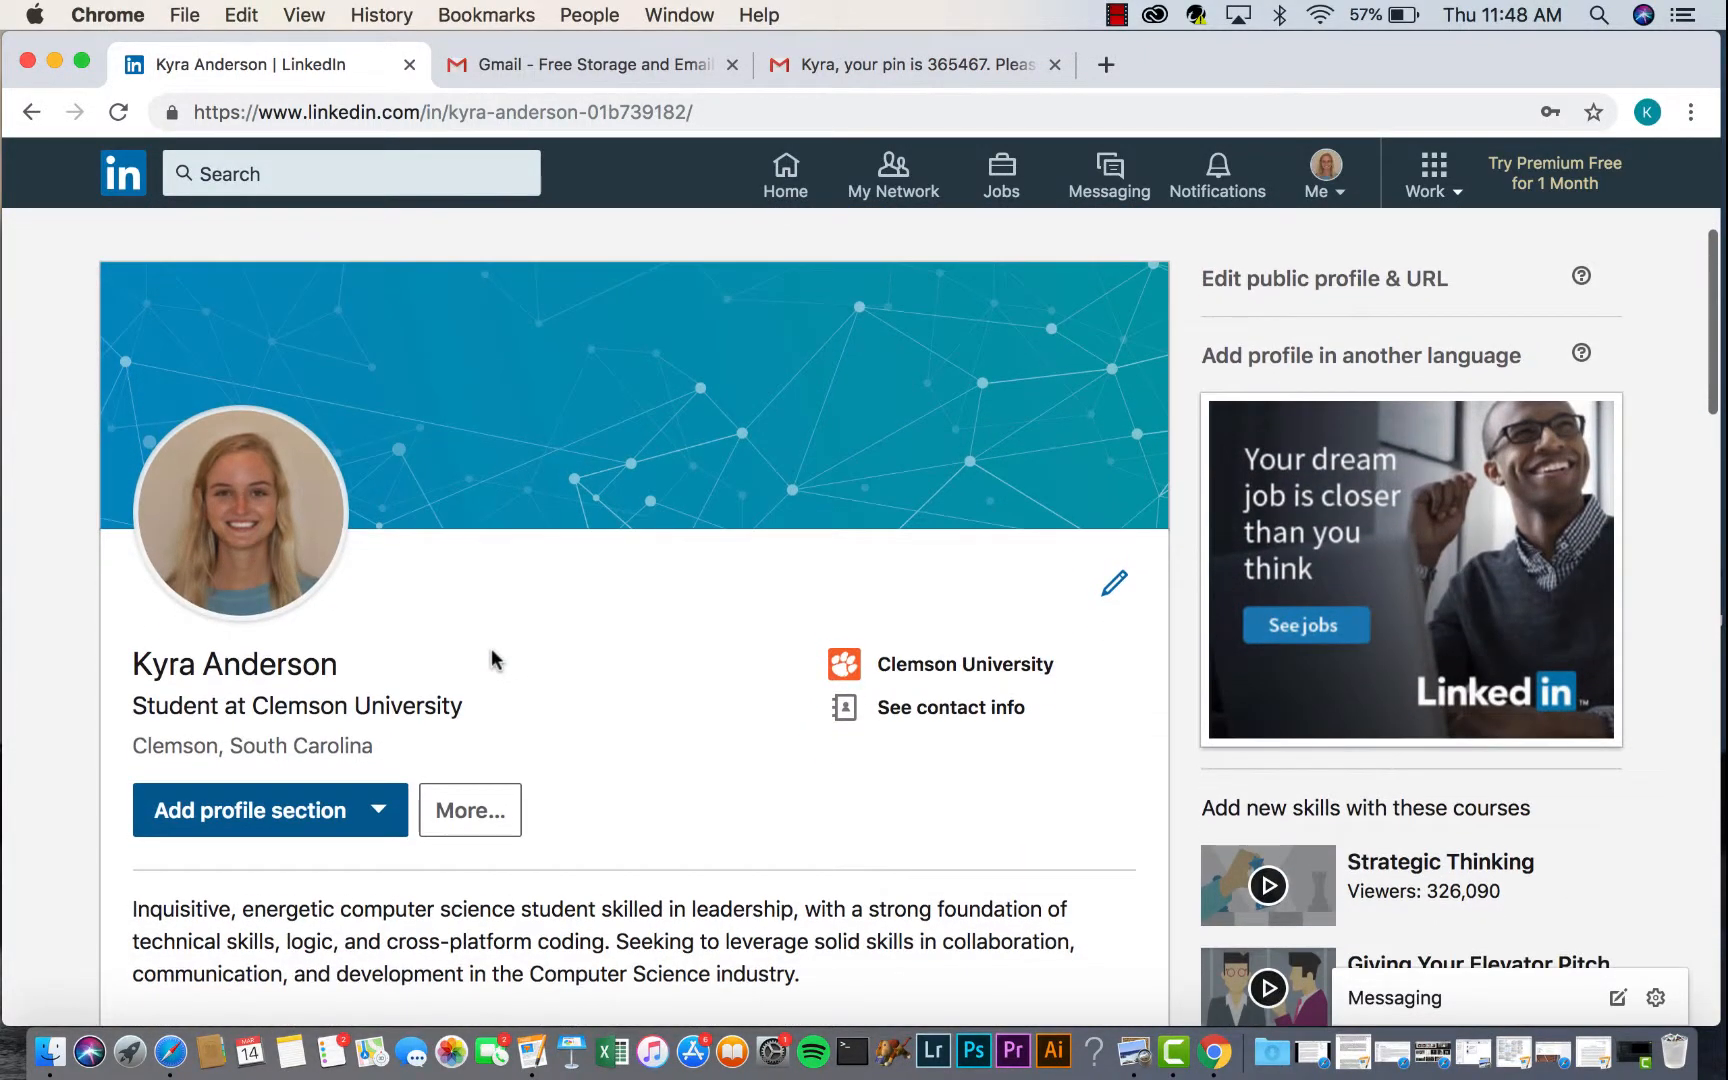